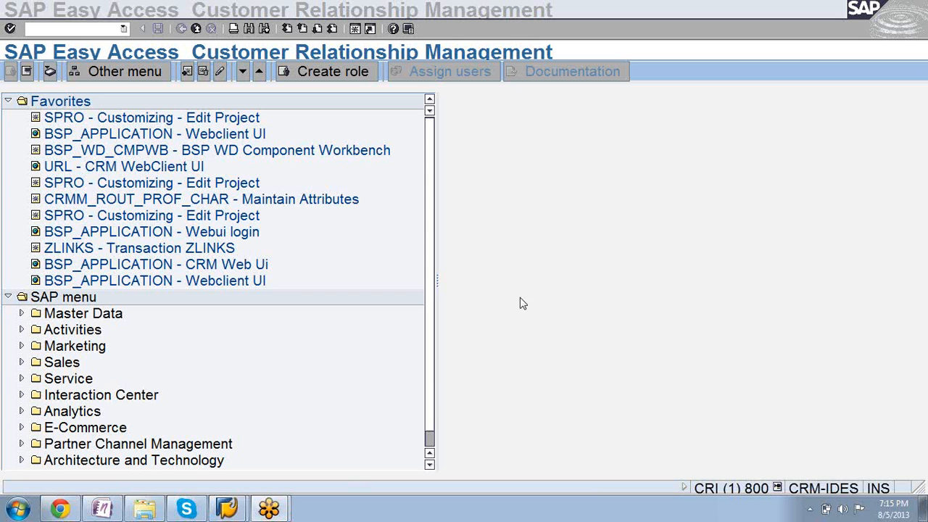
# Collapse the Favorites folder so that only the SAP menu tree stays expanded.
pyautogui.click(485, 296)
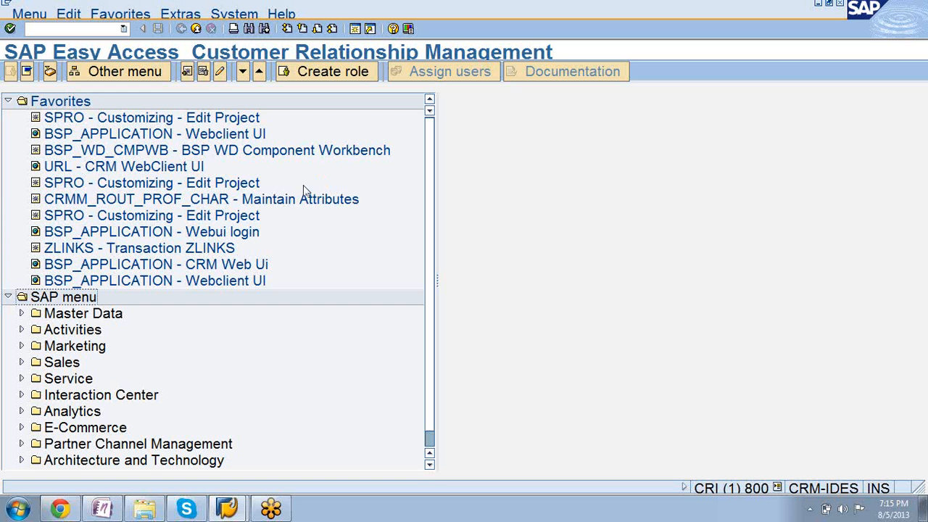
pyautogui.click(8, 102)
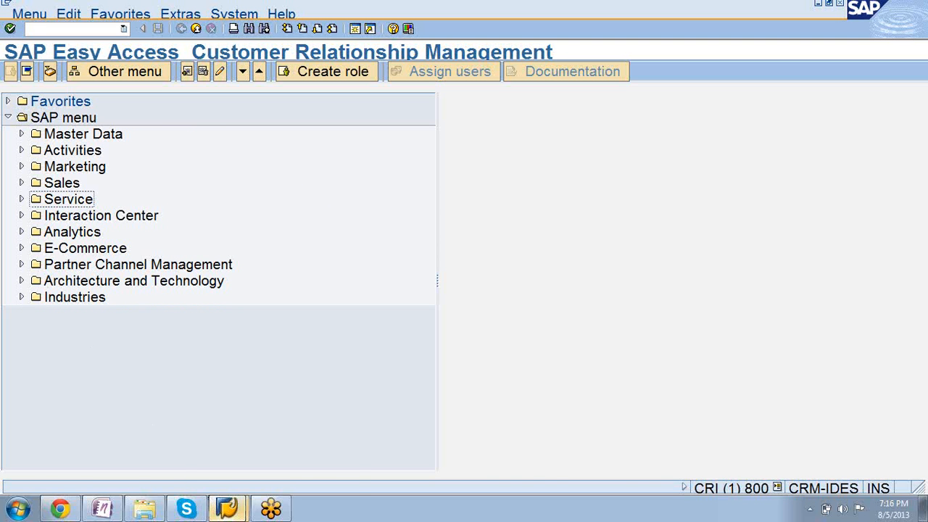
pyautogui.moveTo(227, 511)
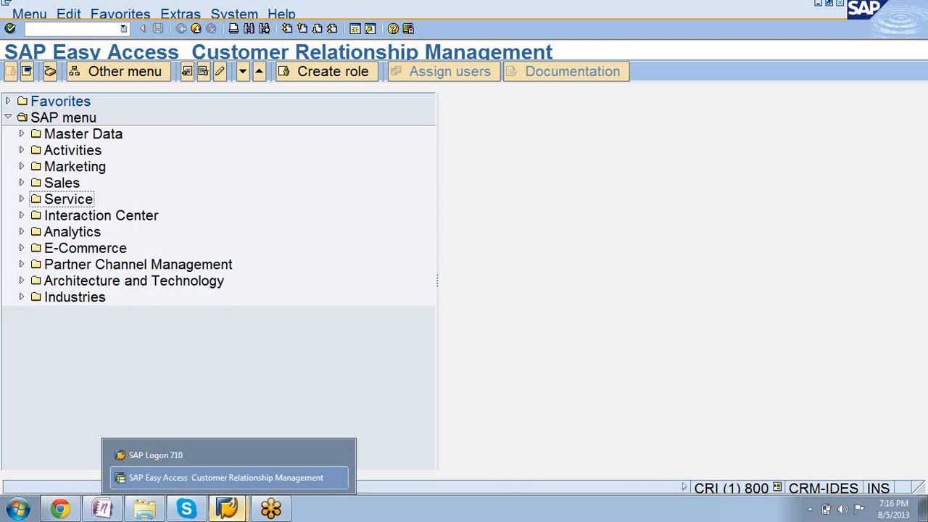
pyautogui.click(218, 483)
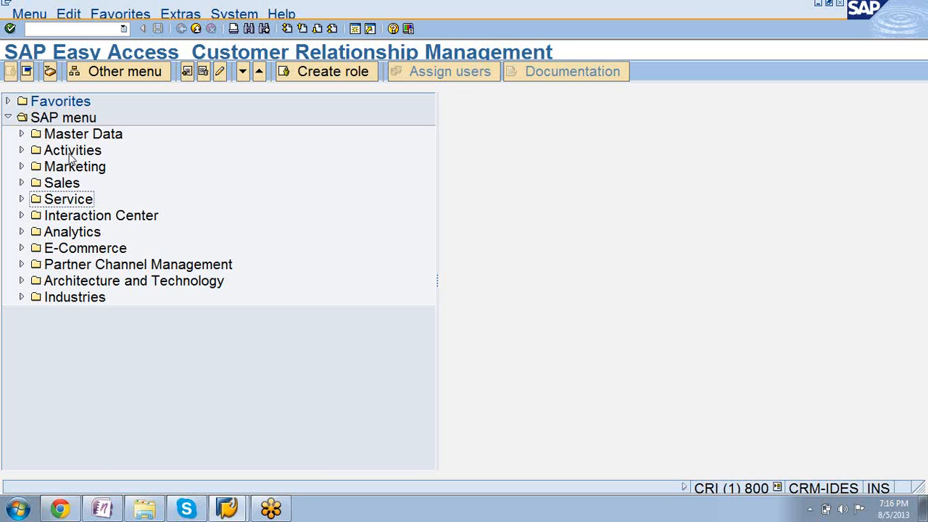
# Open business partner maintenance with the transaction code /nbp.
pyautogui.click(38, 29)
pyautogui.write('/nbp')
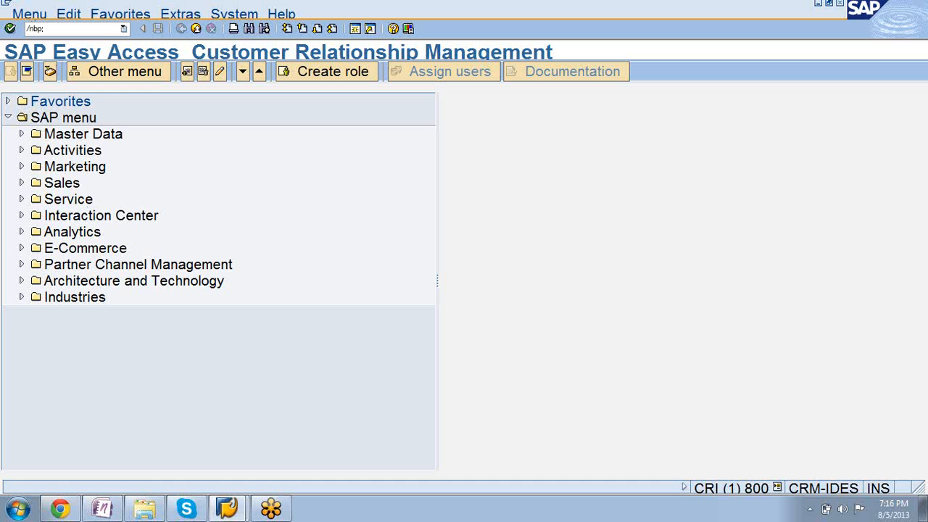
pyautogui.press('Return')
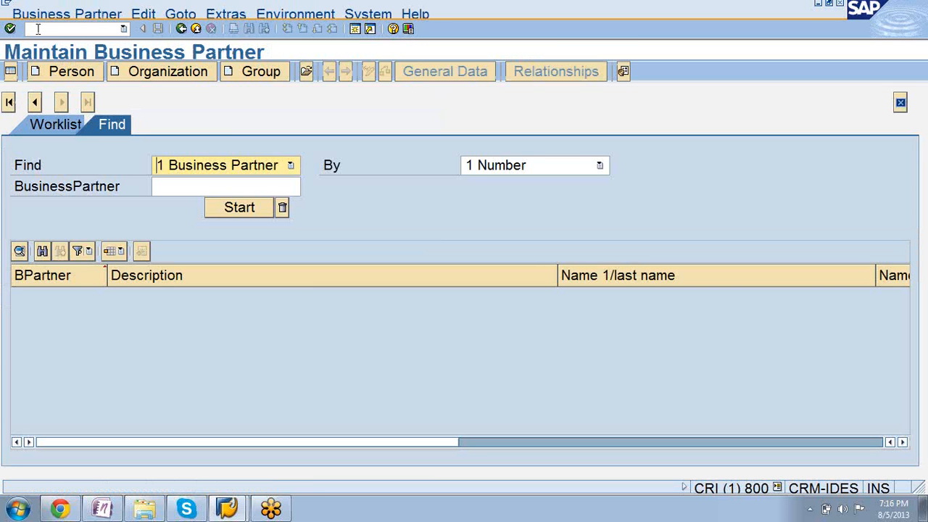
# Open Customizing with the transaction code /nspro and display the SAP Reference IMG.
pyautogui.click(38, 29)
pyautogui.write('/')
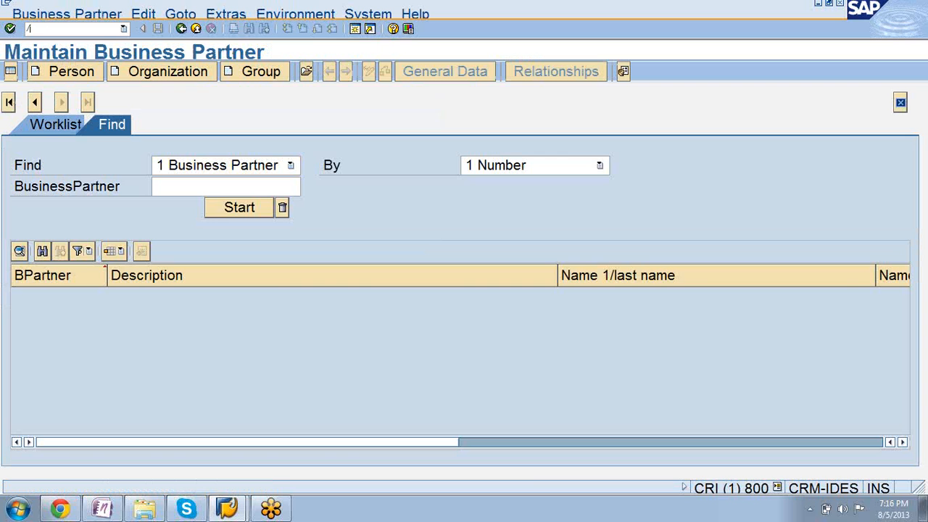
pyautogui.press('BackSpace')
pyautogui.write('/nspro')
pyautogui.press('Return')
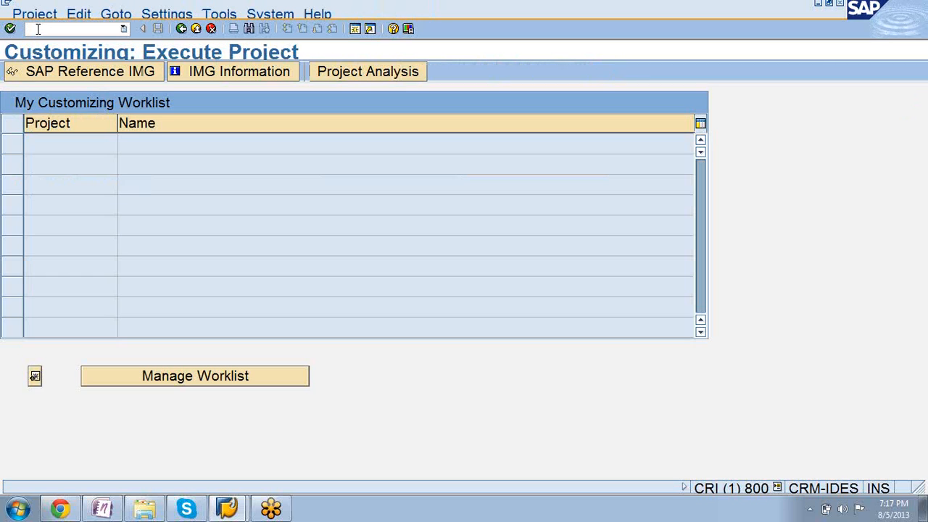
pyautogui.click(58, 69)
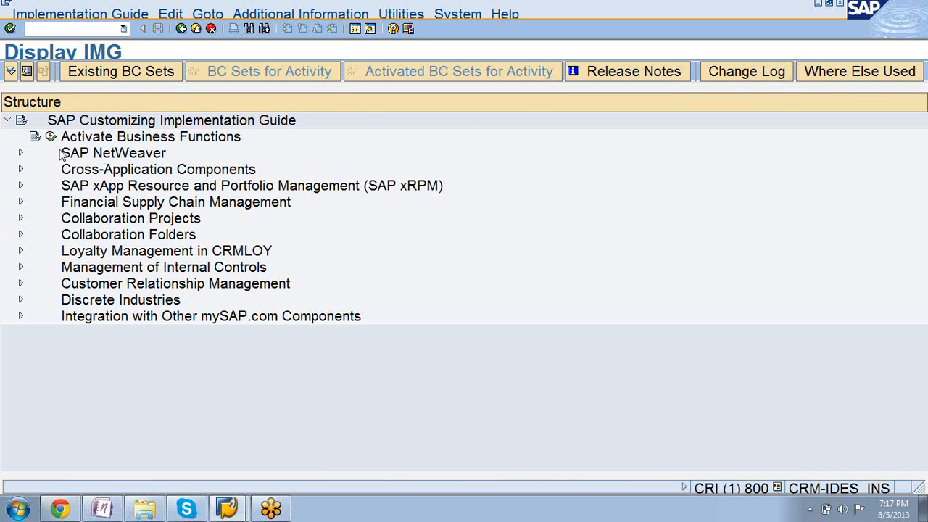
# Execute the Define BP Roles activity under Cross-Application Components, SAP Business Partner, Business Partner, Basic Settings, Business Partner Roles.
pyautogui.click(21, 170)
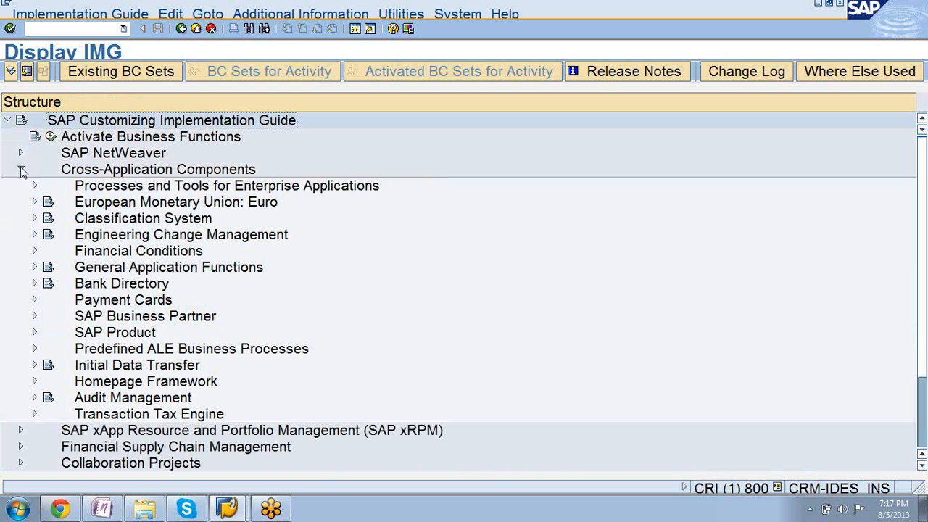
pyautogui.click(34, 316)
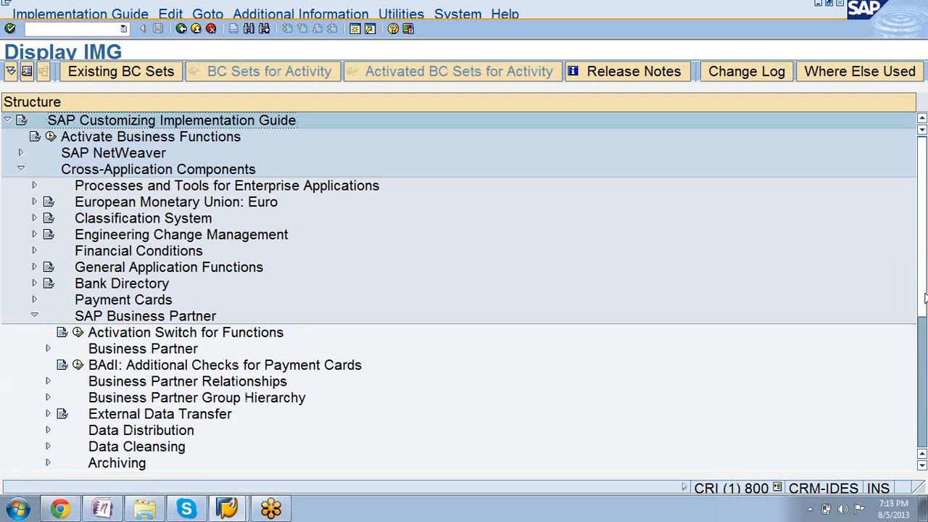
pyautogui.scroll(-2, 925, 299)
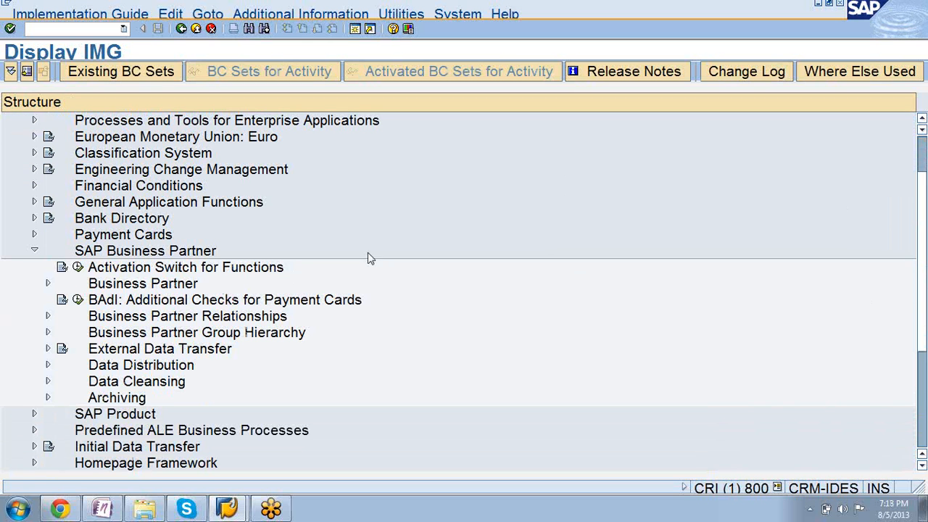
pyautogui.click(47, 283)
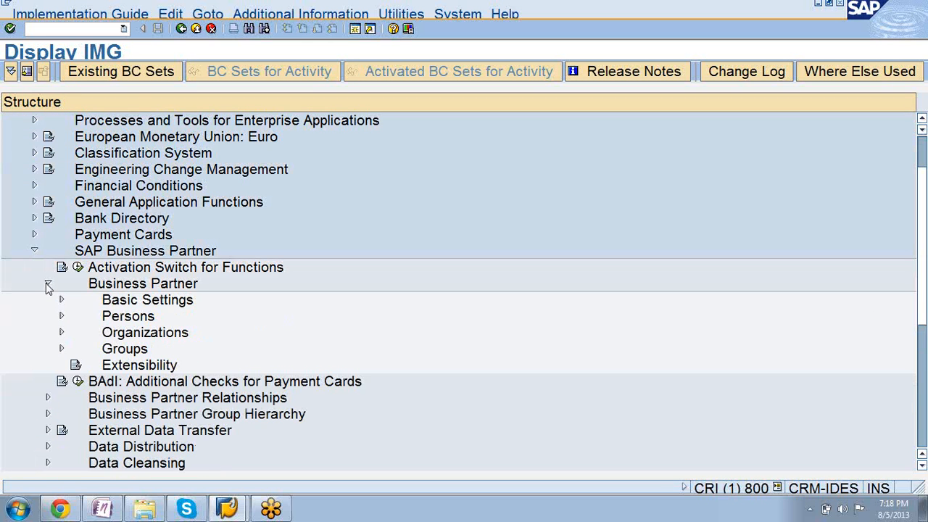
pyautogui.click(104, 283)
pyautogui.click(61, 300)
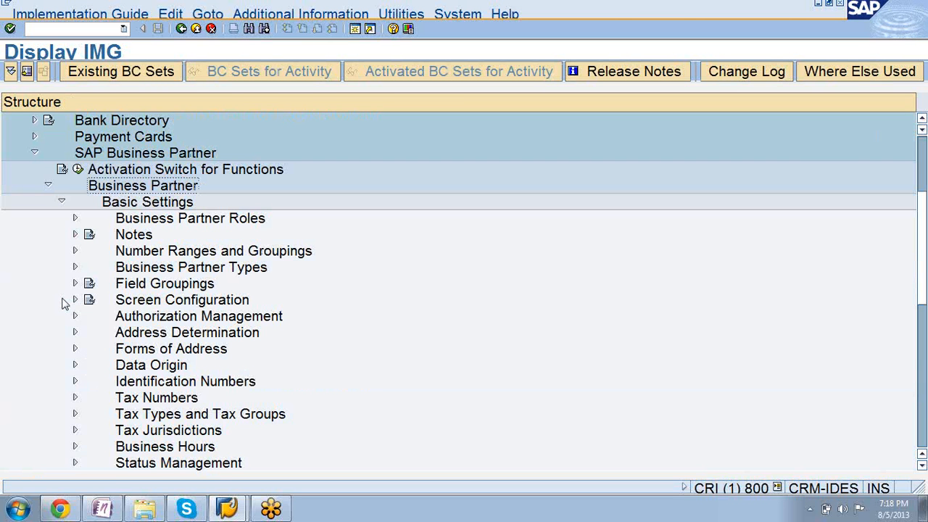
pyautogui.click(75, 218)
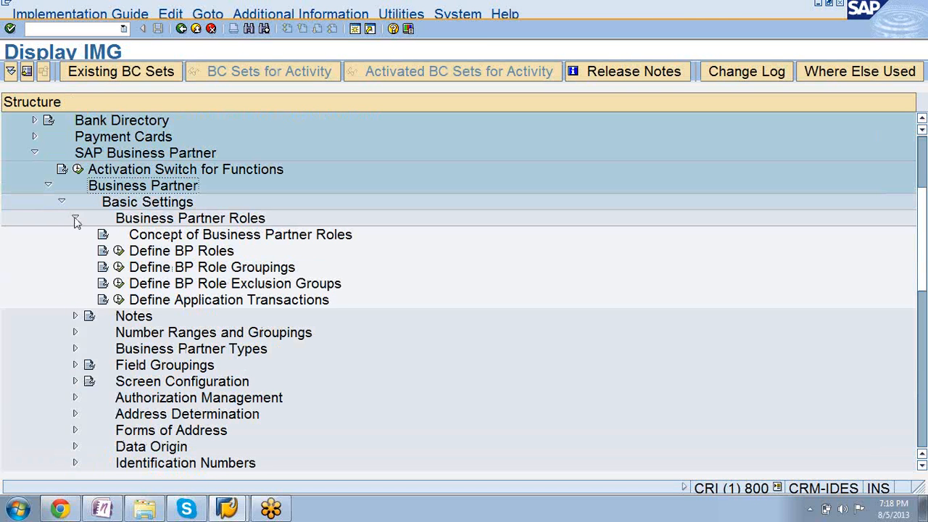
pyautogui.click(118, 251)
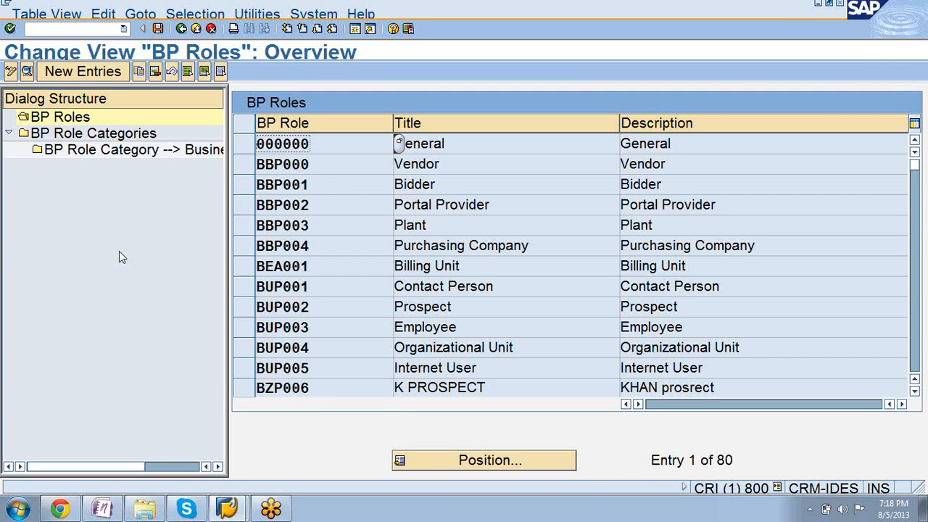
# Copy the BUP001 Contact Person role as a new BP role named ZUP001.
pyautogui.click(245, 289)
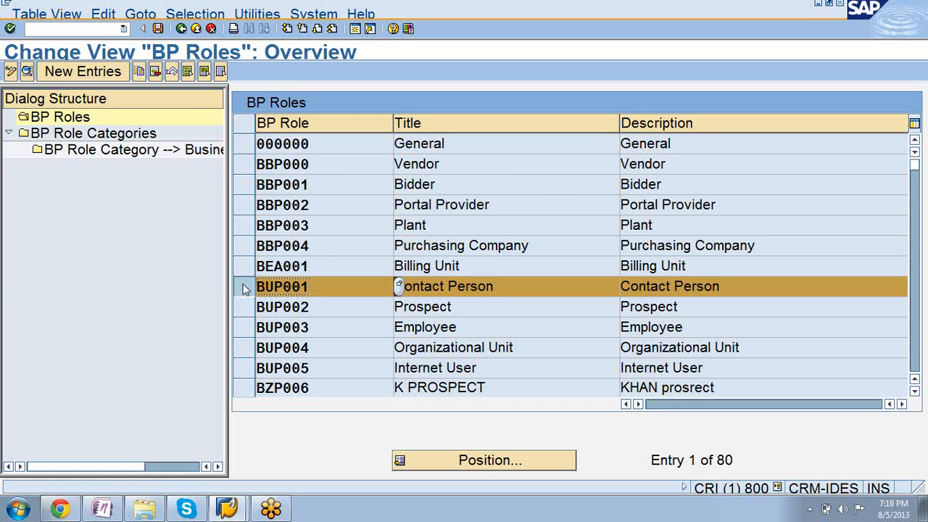
pyautogui.click(244, 288)
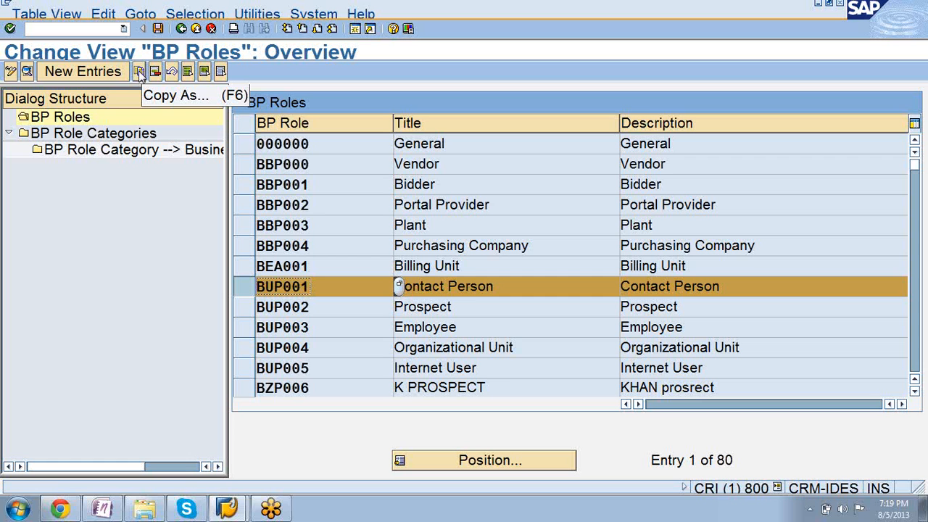
pyautogui.click(139, 73)
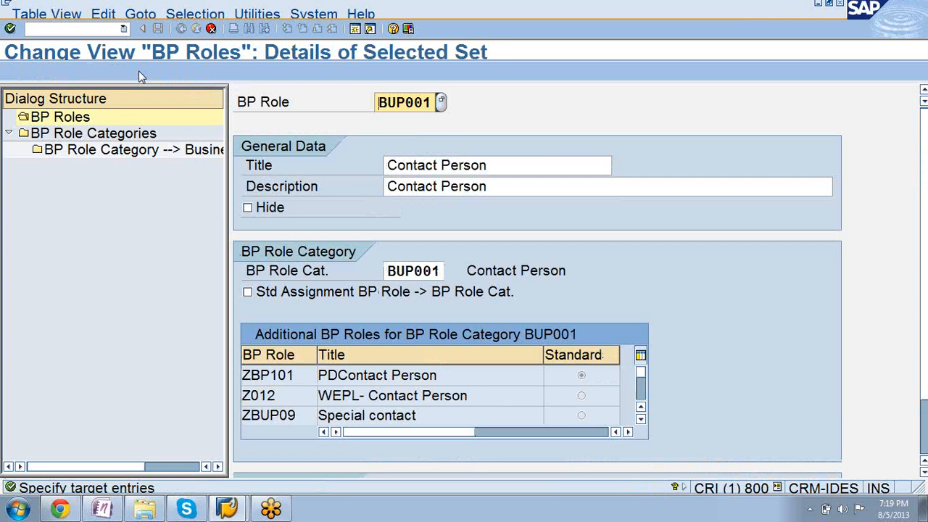
pyautogui.press('Delete')
pyautogui.write('Z')
# Set the title of the copied BP role to "Global contact person".
pyautogui.click(499, 166)
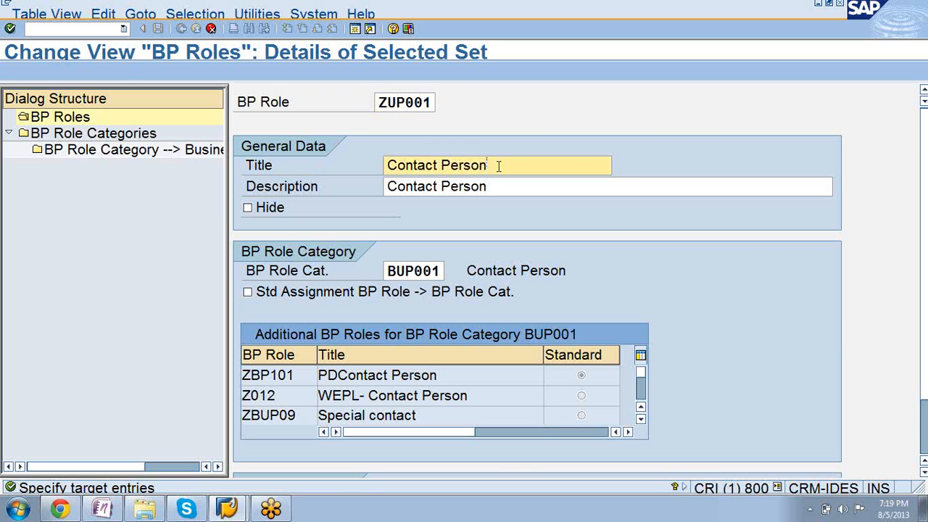
pyautogui.press('BackSpace')
pyautogui.press('BackSpace')
pyautogui.press('BackSpace')
pyautogui.press('BackSpace')
pyautogui.press('BackSpace')
pyautogui.press('BackSpace')
pyautogui.press('BackSpace')
pyautogui.press('BackSpace')
pyautogui.press('BackSpace')
pyautogui.press('BackSpace')
pyautogui.press('BackSpace')
pyautogui.press('BackSpace')
pyautogui.press('BackSpace')
pyautogui.press('BackSpace')
pyautogui.write('GLoa')
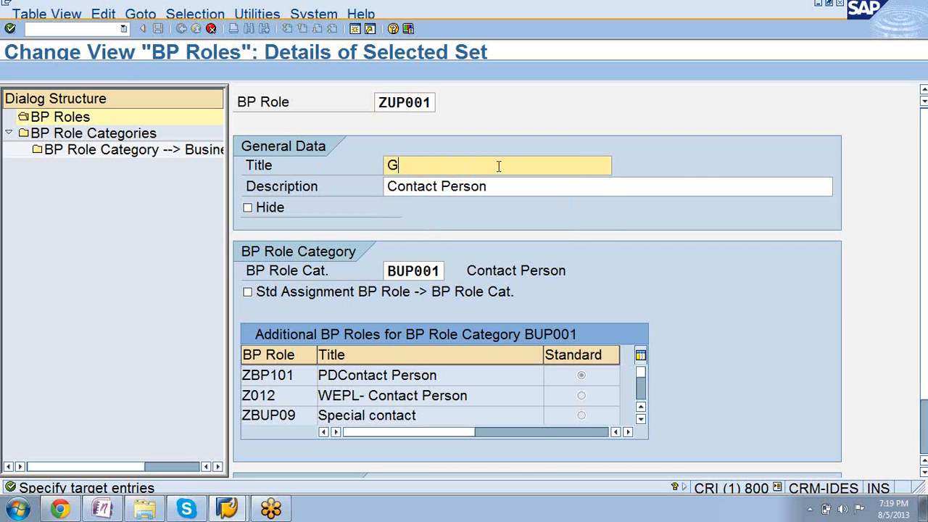
pyautogui.press('BackSpace')
pyautogui.press('BackSpace')
pyautogui.press('BackSpace')
pyautogui.write('lobal')
pyautogui.click(382, 102)
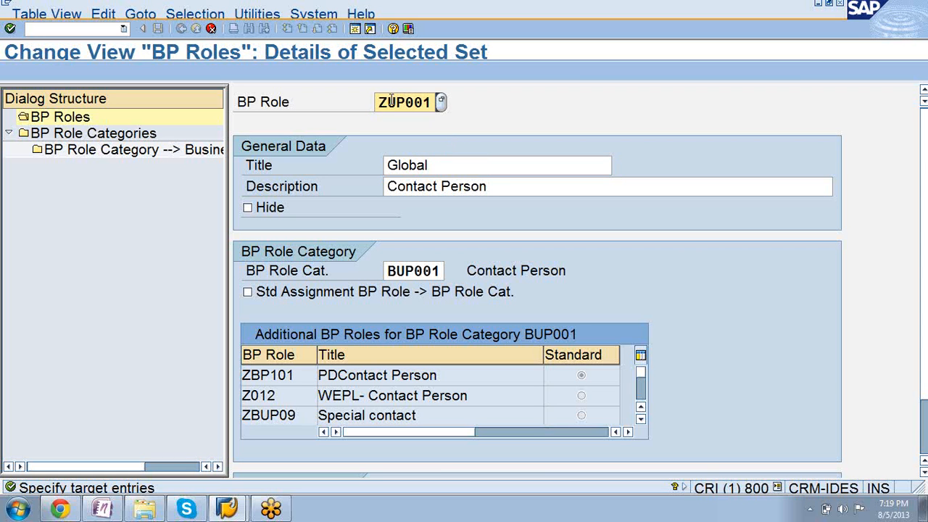
pyautogui.click(455, 167)
pyautogui.write('contact peros')
pyautogui.press('BackSpace')
pyautogui.press('BackSpace')
pyautogui.write('son')
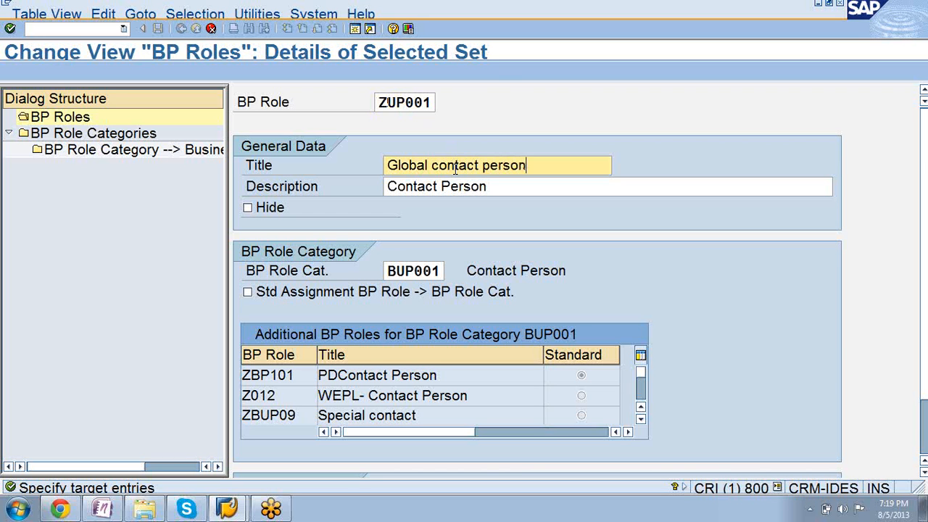
# Set the copied role's description to "Global contact person" and confirm the copied entry.
pyautogui.click(498, 188)
pyautogui.press('BackSpace')
pyautogui.press('BackSpace')
pyautogui.press('BackSpace')
pyautogui.press('BackSpace')
pyautogui.press('BackSpace')
pyautogui.press('BackSpace')
pyautogui.press('BackSpace')
pyautogui.press('BackSpace')
pyautogui.press('BackSpace')
pyautogui.press('BackSpace')
pyautogui.press('BackSpace')
pyautogui.press('BackSpace')
pyautogui.press('BackSpace')
pyautogui.press('BackSpace')
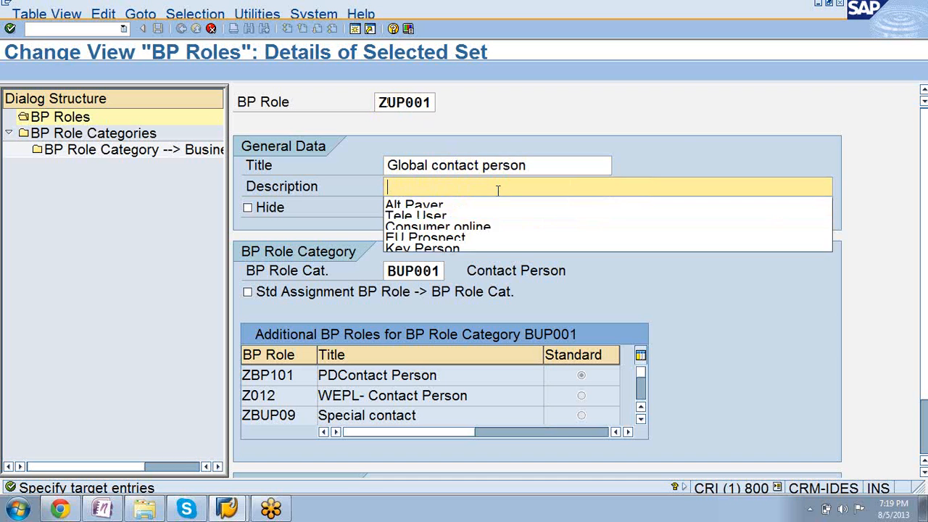
pyautogui.write('Global ')
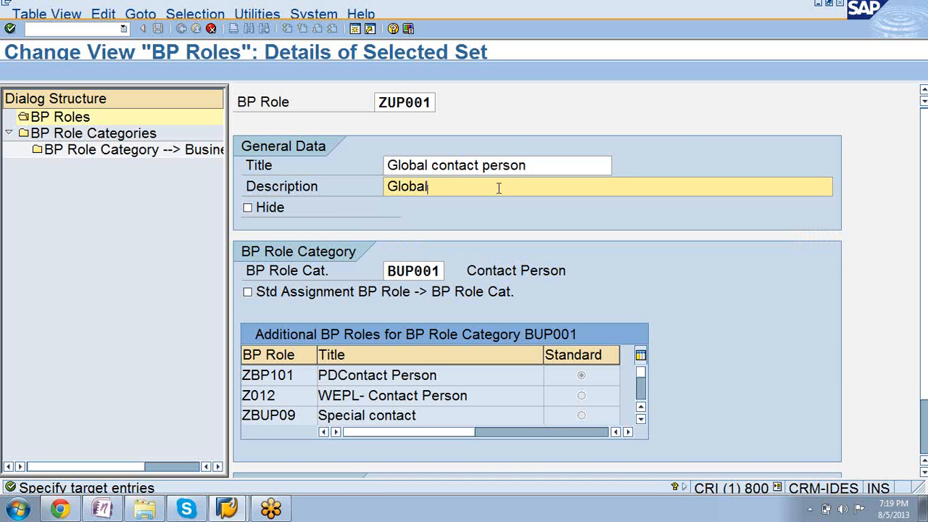
pyautogui.write('contac')
pyautogui.write('t perosn')
pyautogui.press('BackSpace')
pyautogui.press('BackSpace')
pyautogui.press('BackSpace')
pyautogui.write('son')
pyautogui.press('Return')
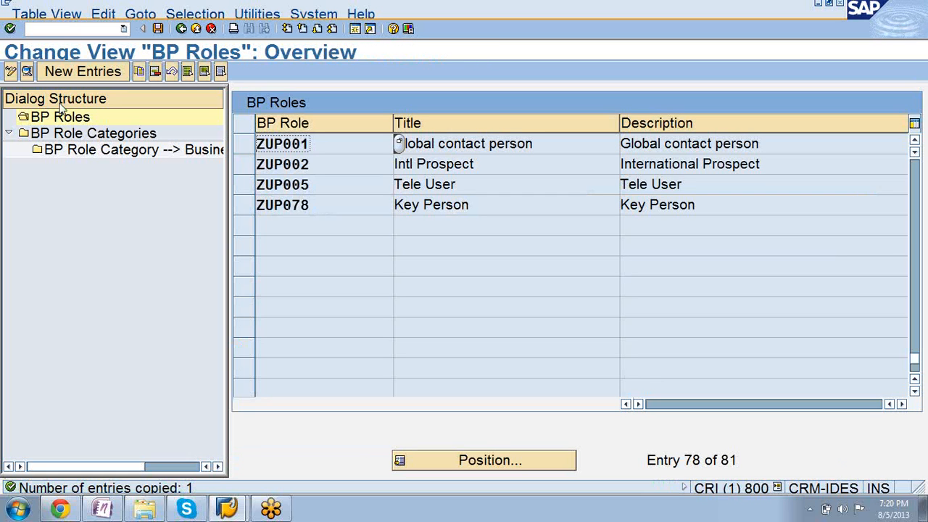
# Save the new BP role under the proposed customizing request and return to the IMG structure.
pyautogui.click(158, 29)
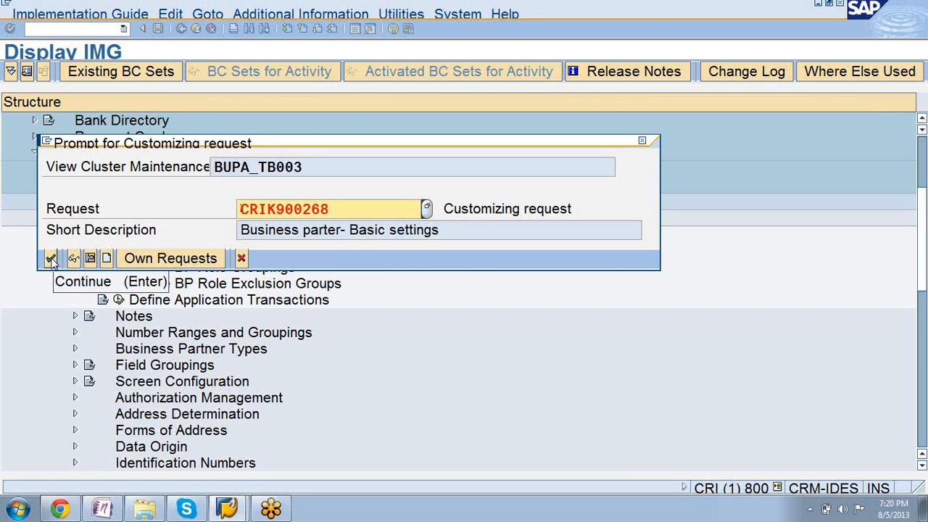
pyautogui.click(51, 259)
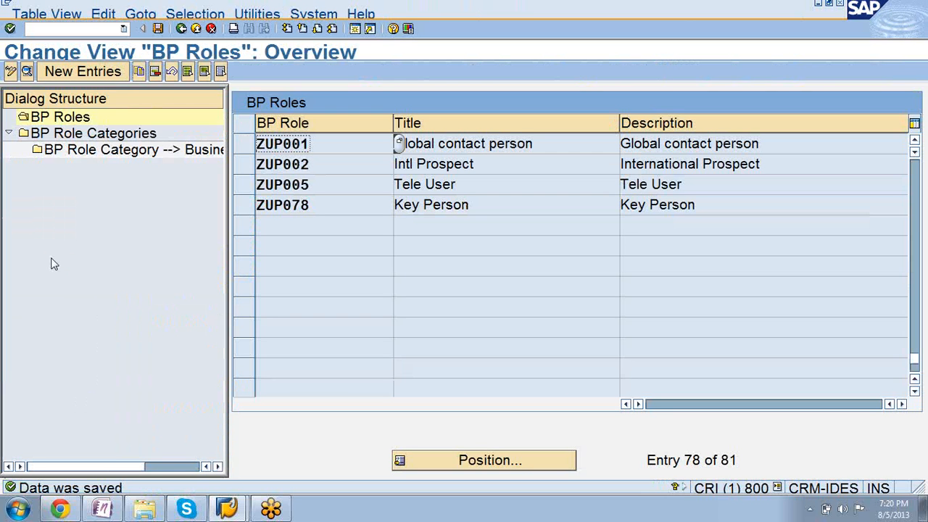
pyautogui.click(182, 29)
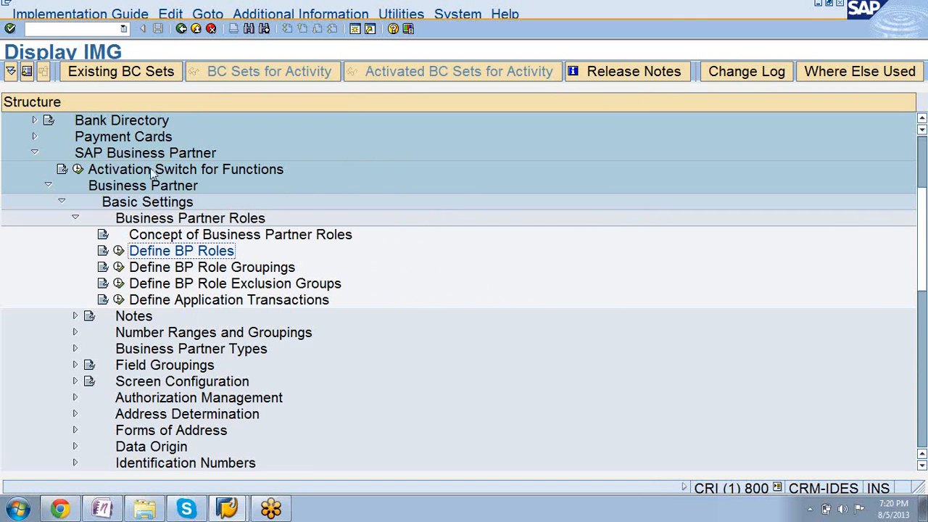
# Collapse the Business Partner Roles node under Basic Settings in the IMG structure.
pyautogui.click(74, 218)
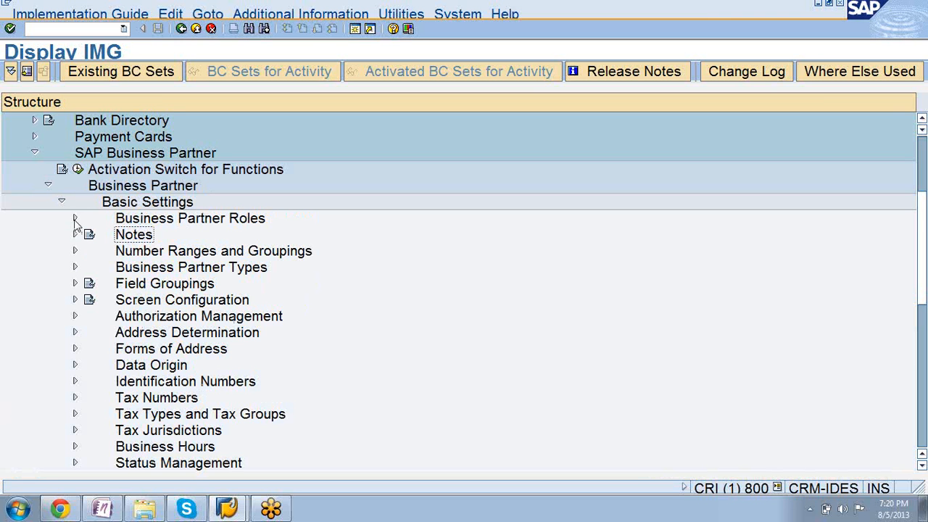
pyautogui.click(74, 218)
pyautogui.click(75, 221)
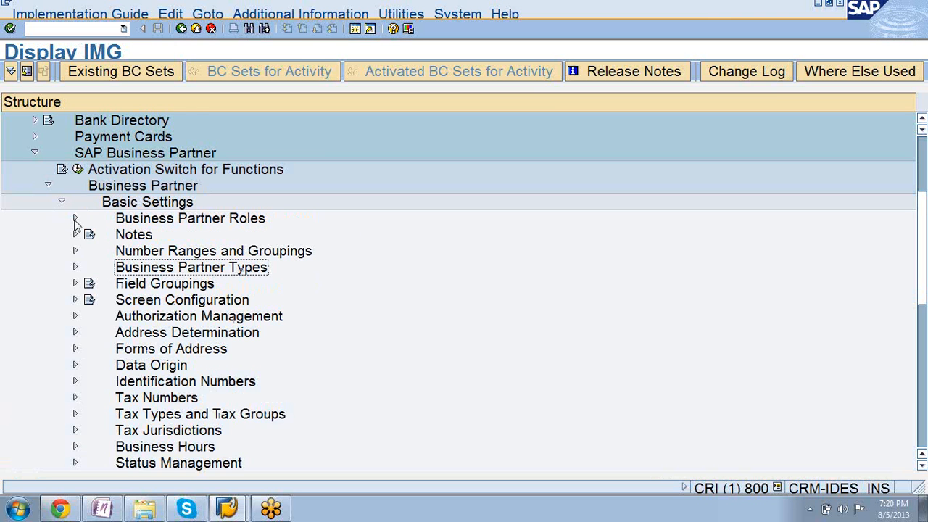
# Open business partner maintenance with /nbp in a new session and start creating a person.
pyautogui.click(355, 29)
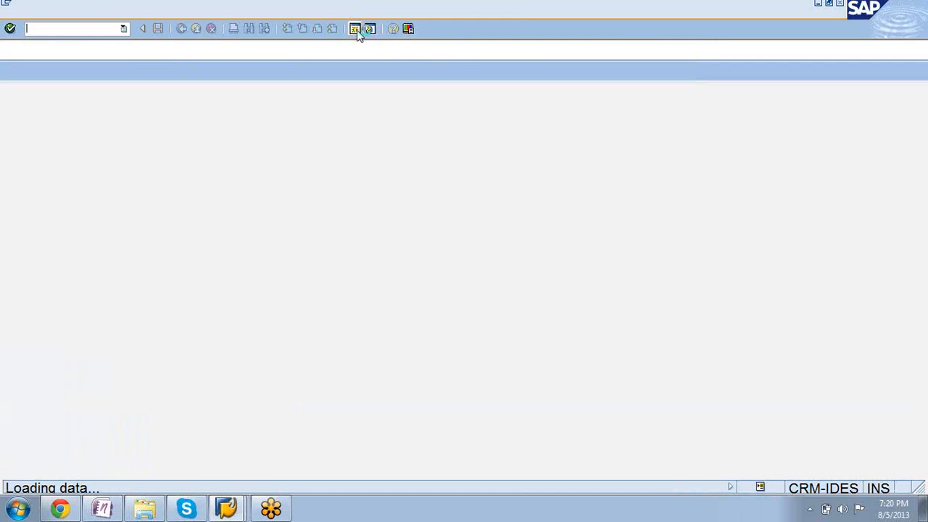
pyautogui.write('/nbp')
pyautogui.press('Return')
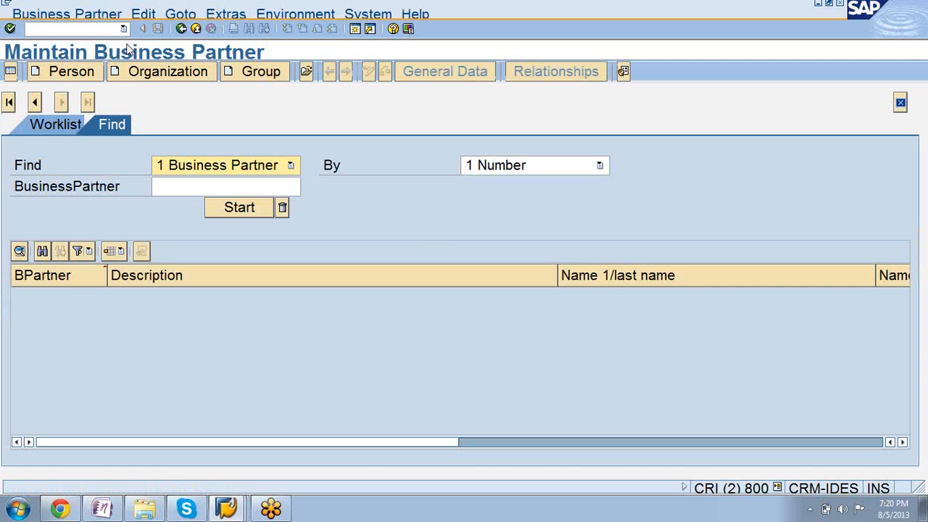
pyautogui.click(63, 73)
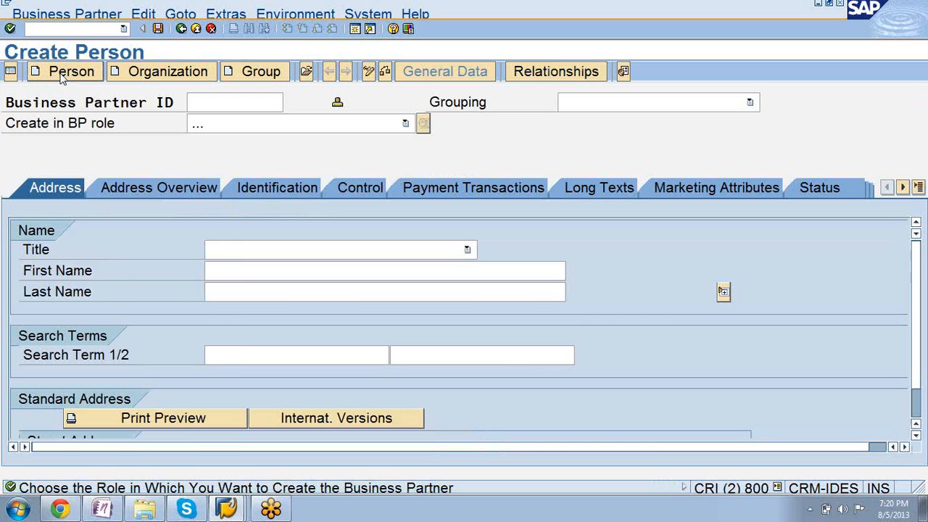
# Choose BP role ZUP001 Global contact person for the new person and create the business partner in that role.
pyautogui.click(406, 124)
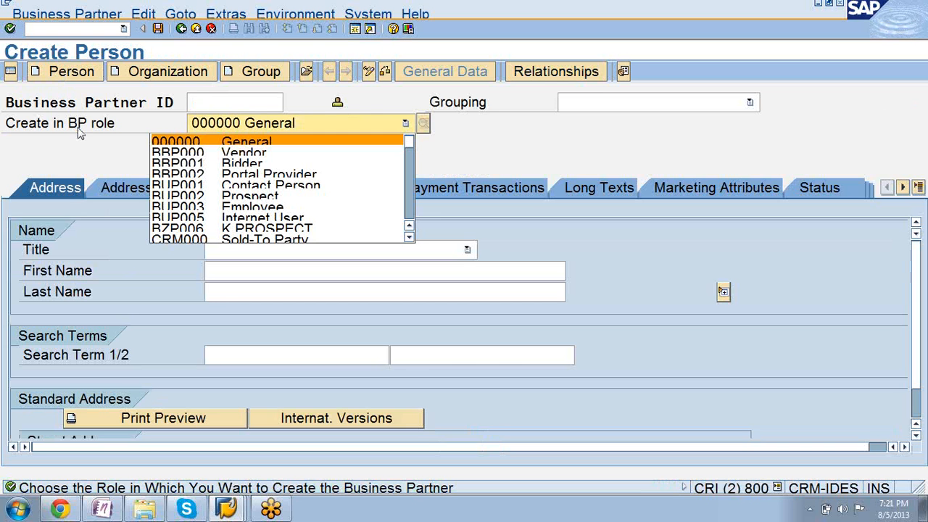
pyautogui.press('pagedown')
pyautogui.press('pagedown')
pyautogui.press('pagedown')
pyautogui.press('pagedown')
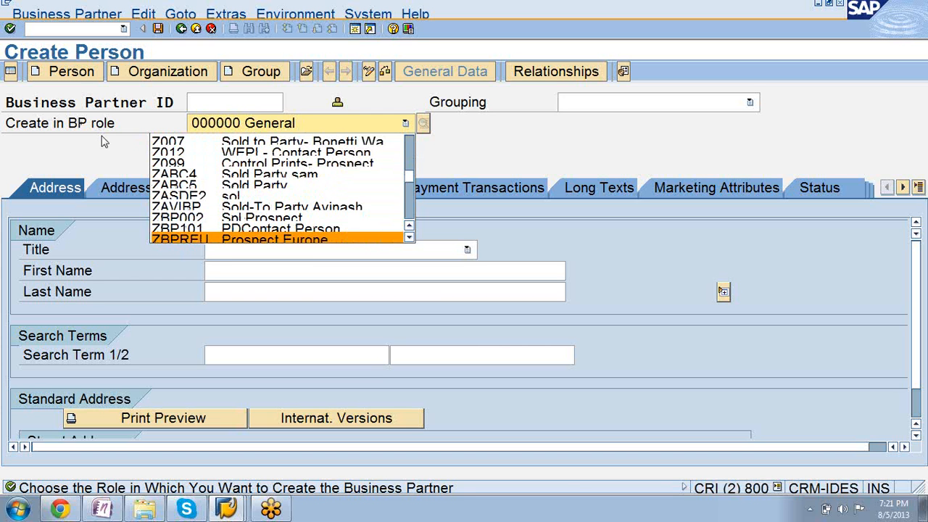
pyautogui.press('pagedown')
pyautogui.press('pagedown')
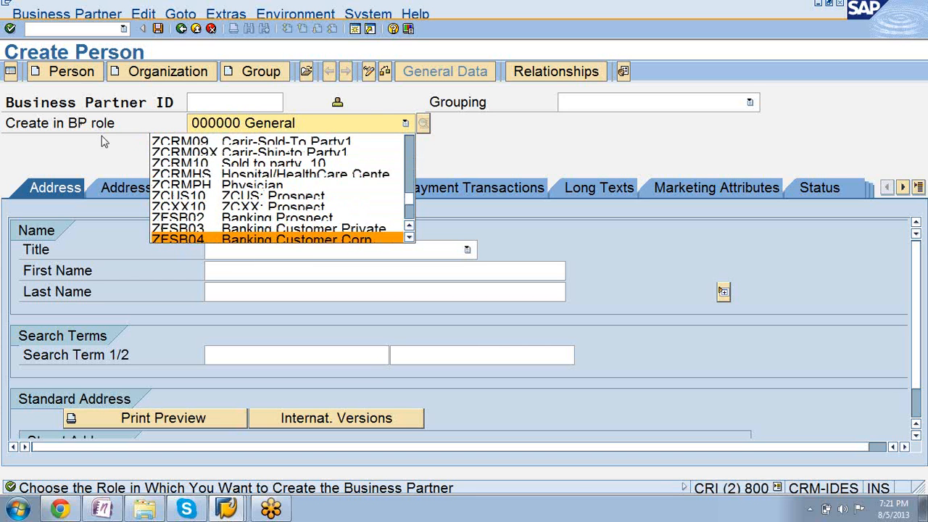
pyautogui.press('pagedown')
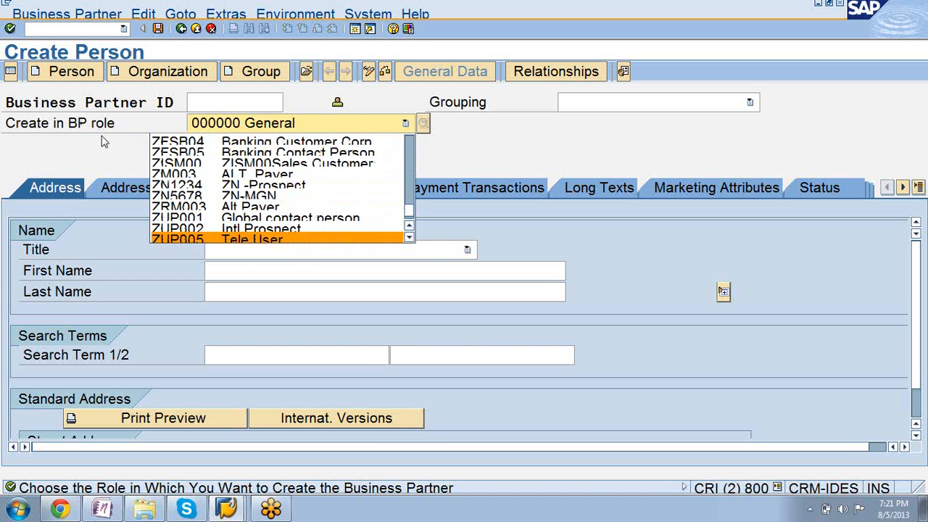
pyautogui.click(226, 219)
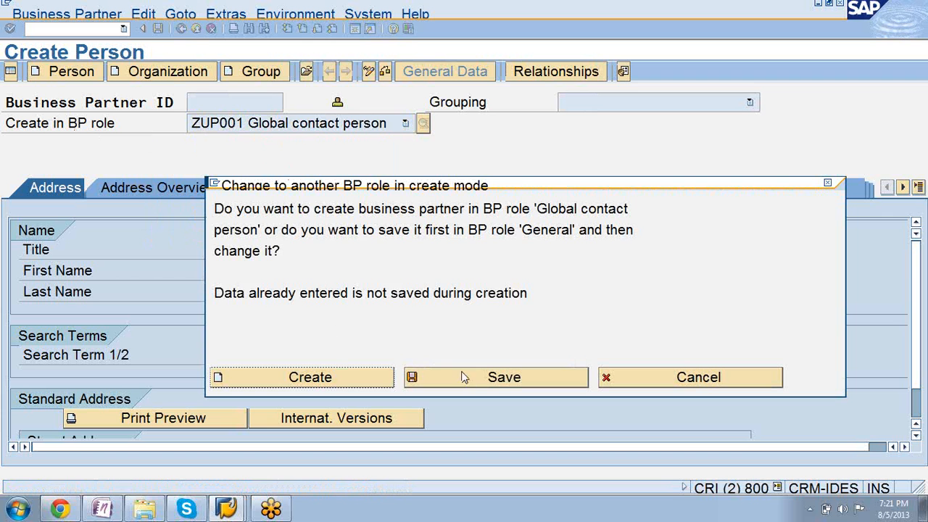
pyautogui.click(335, 378)
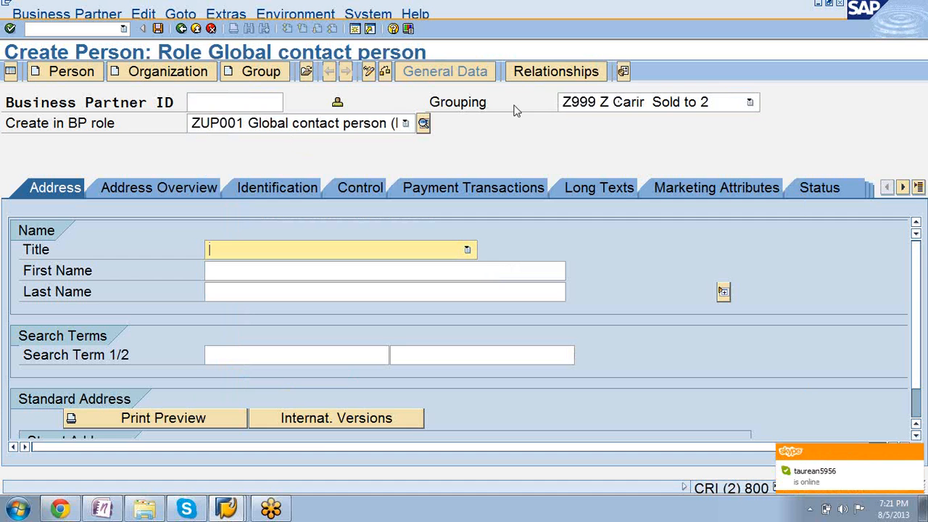
# Switch to the IMG session and open interval maintenance from Define Number Ranges under Number Ranges and Groupings.
pyautogui.click(226, 510)
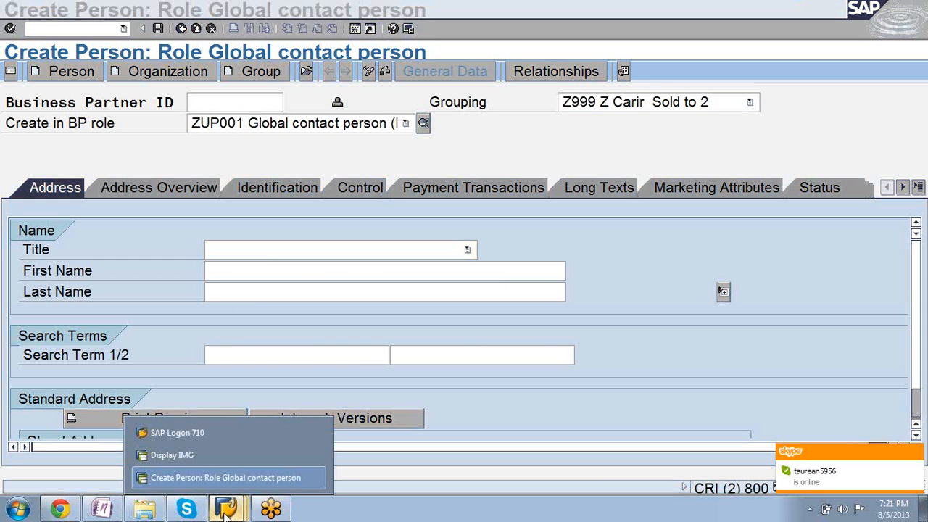
pyautogui.click(196, 454)
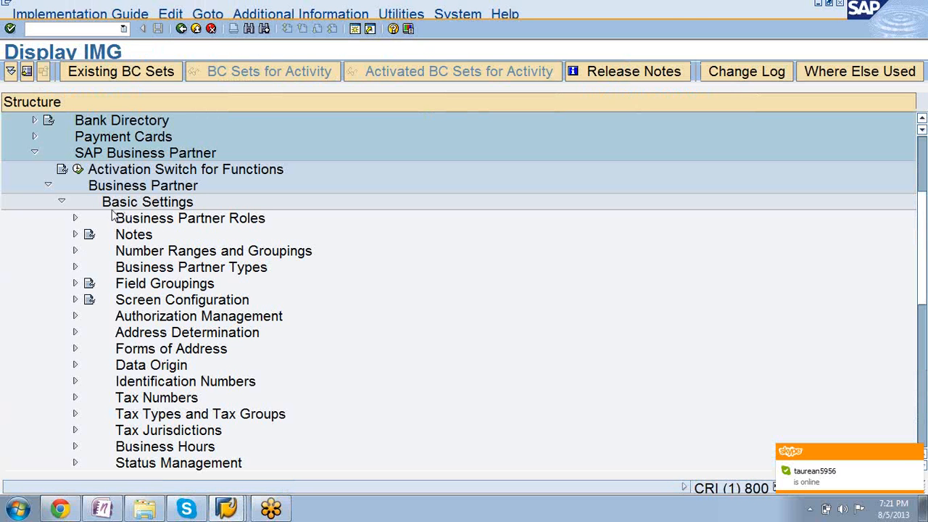
pyautogui.click(133, 223)
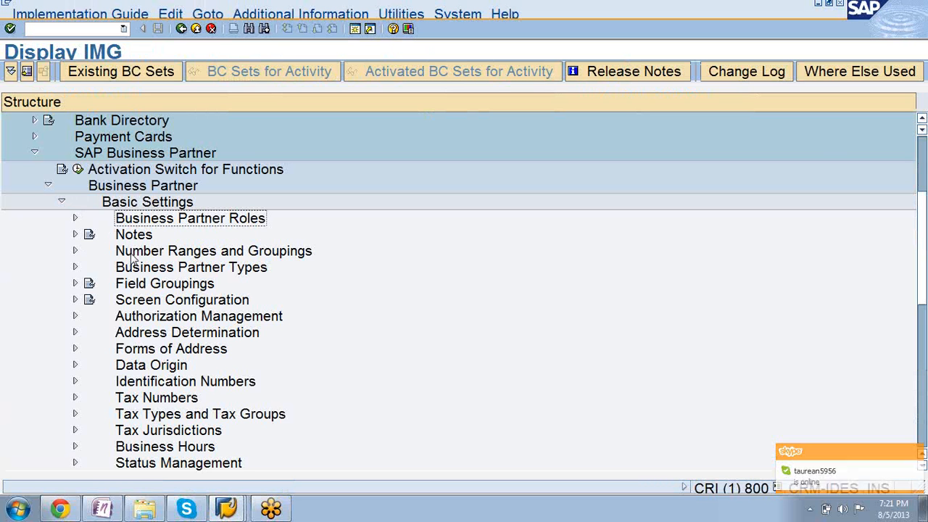
pyautogui.click(76, 251)
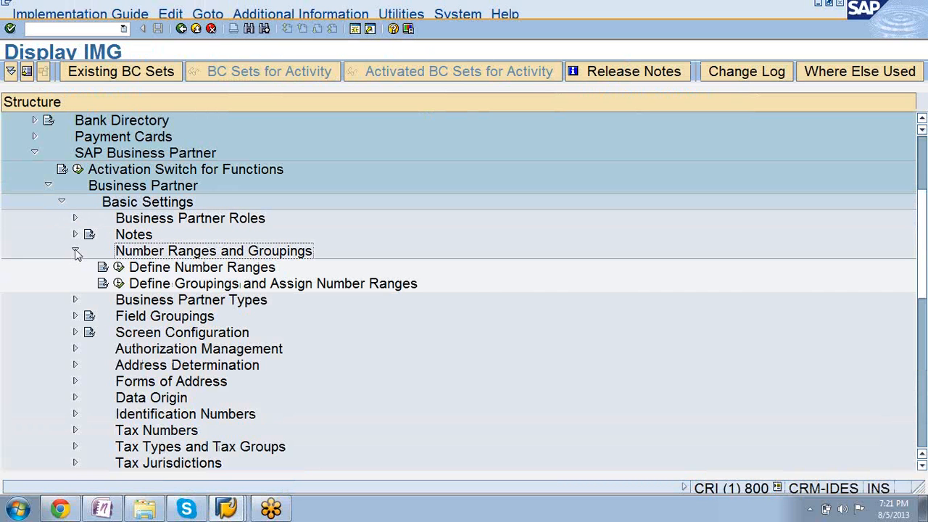
pyautogui.click(119, 267)
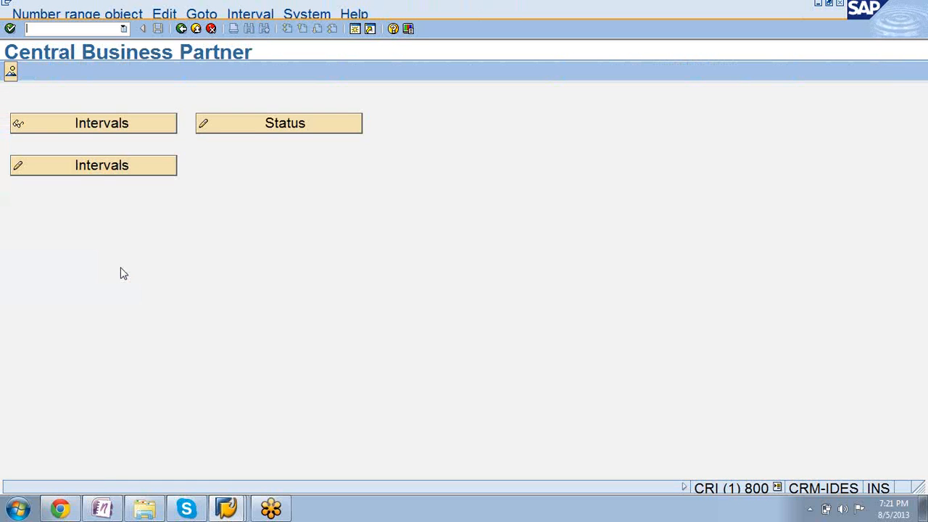
pyautogui.click(116, 173)
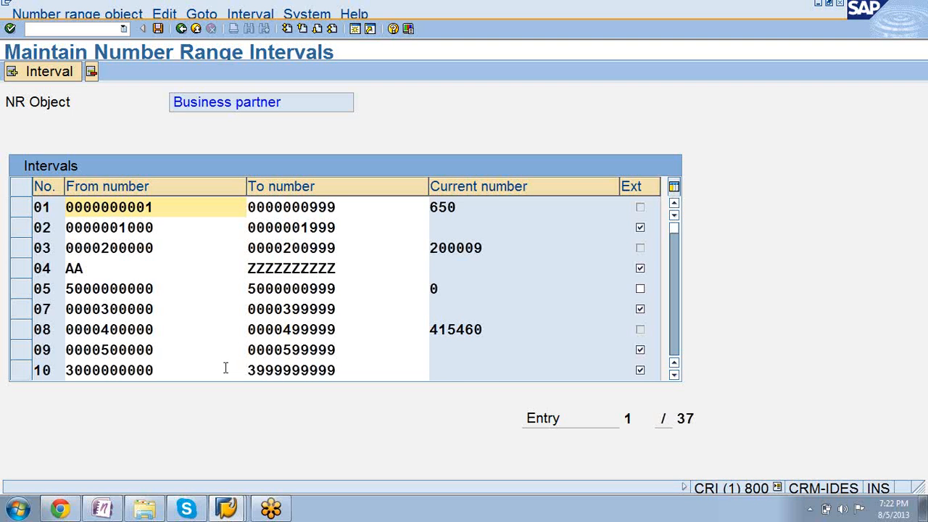
# Go through the existing business partner intervals and copy the To number of interval 40.
pyautogui.scroll(-1, 226, 372)
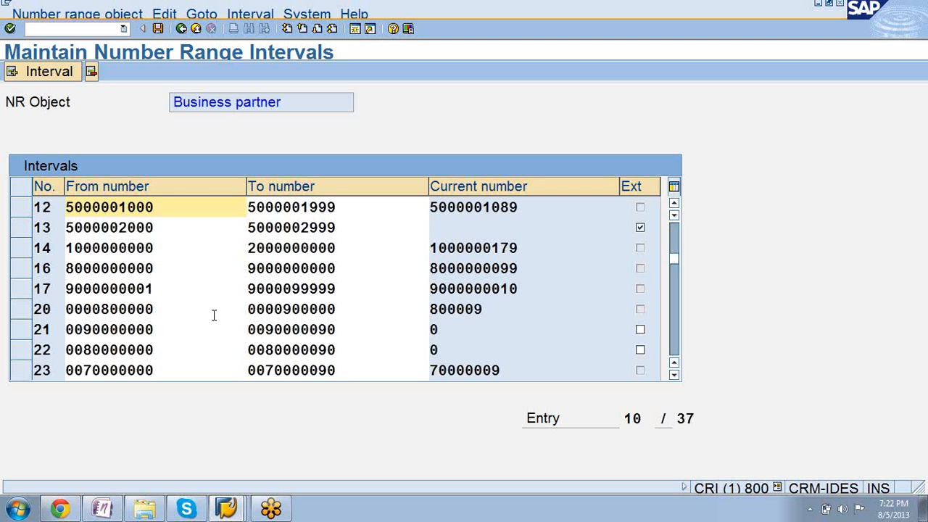
pyautogui.scroll(-1, 214, 315)
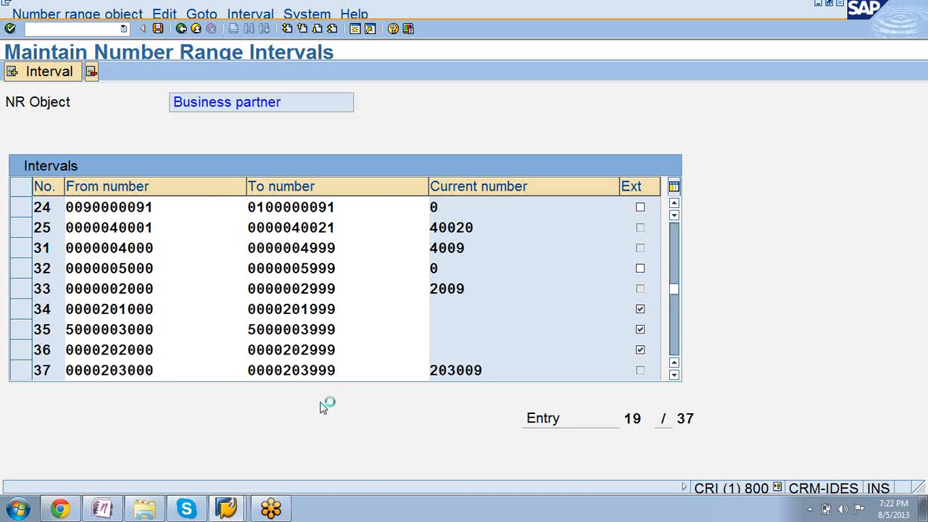
pyautogui.press('pagedown')
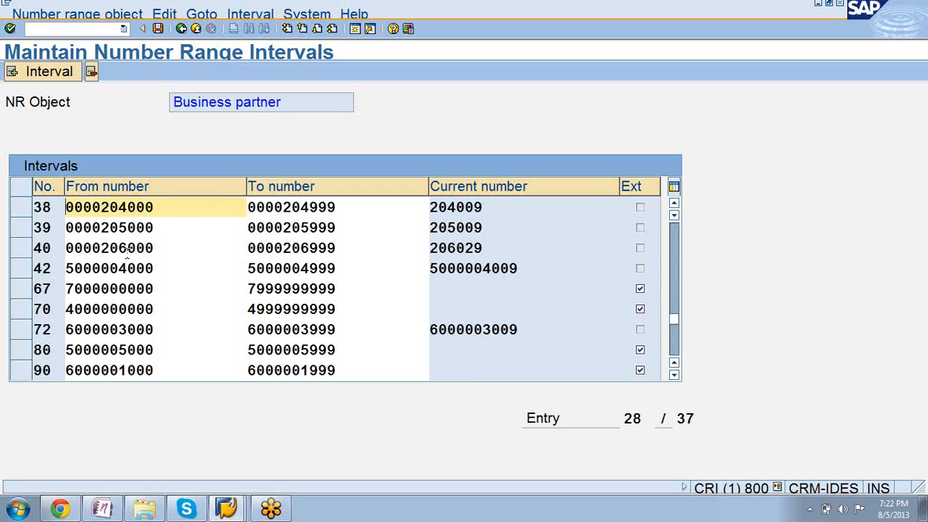
pyautogui.click(339, 248)
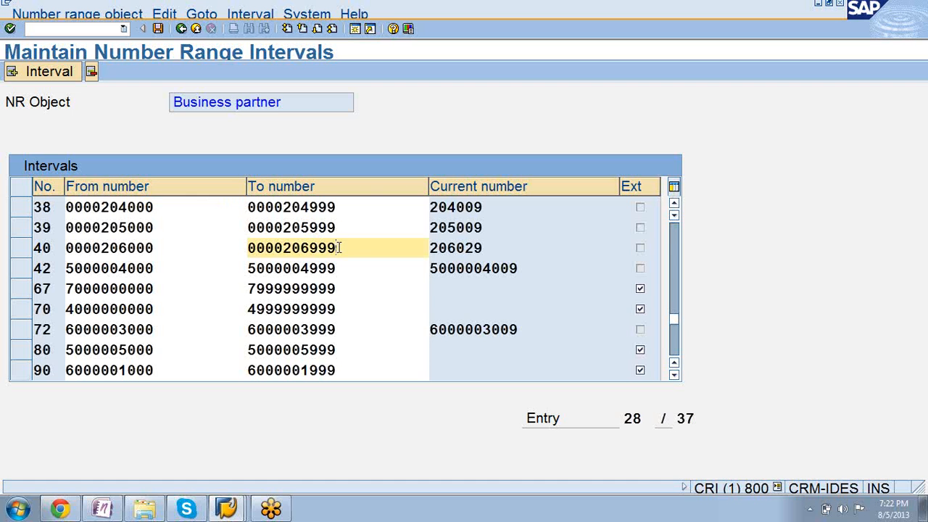
pyautogui.moveTo(339, 248); pyautogui.dragTo(249, 273)
pyautogui.hotkey('ctrl', 'c')
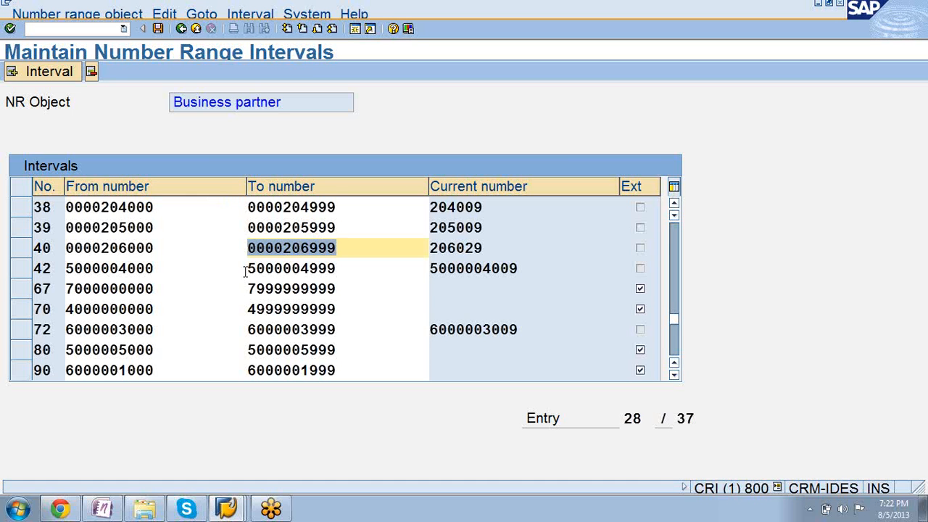
pyautogui.press('Left')
pyautogui.click(48, 72)
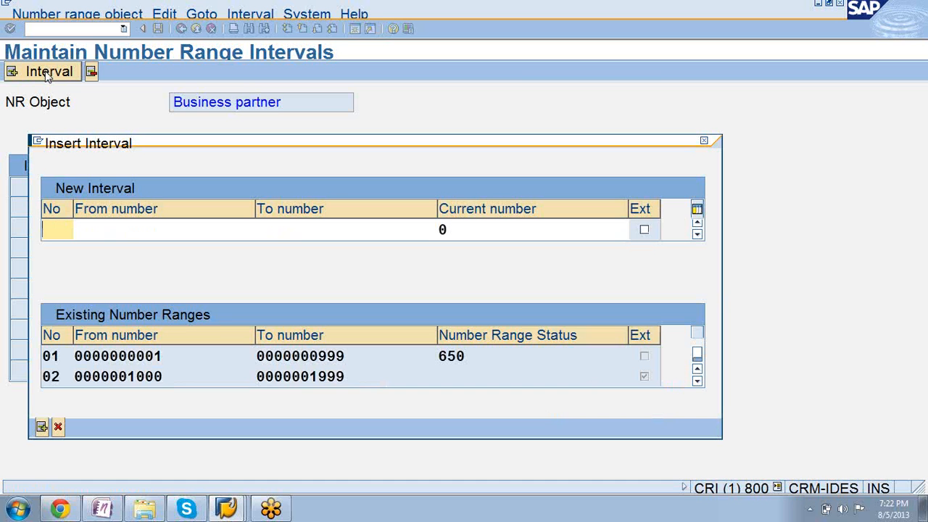
pyautogui.write('23')
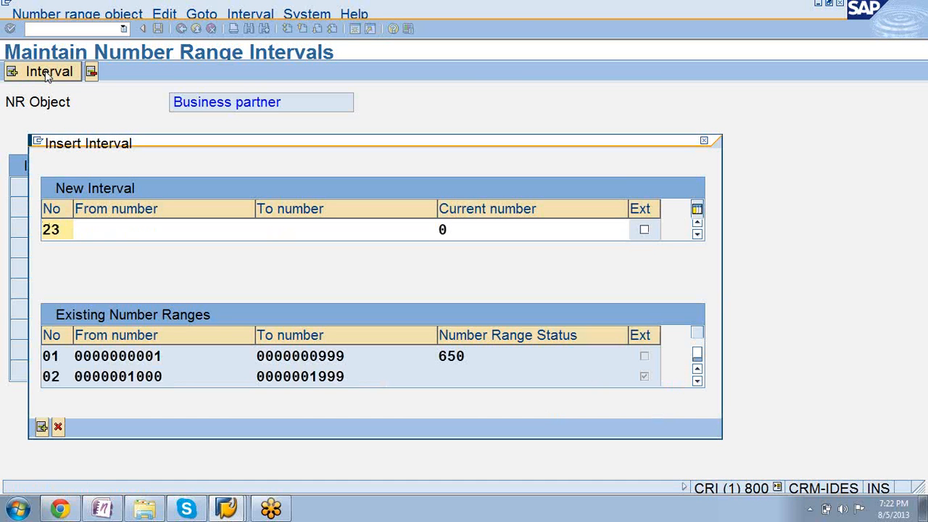
pyautogui.click(114, 226)
pyautogui.hotkey('ctrl', 'v')
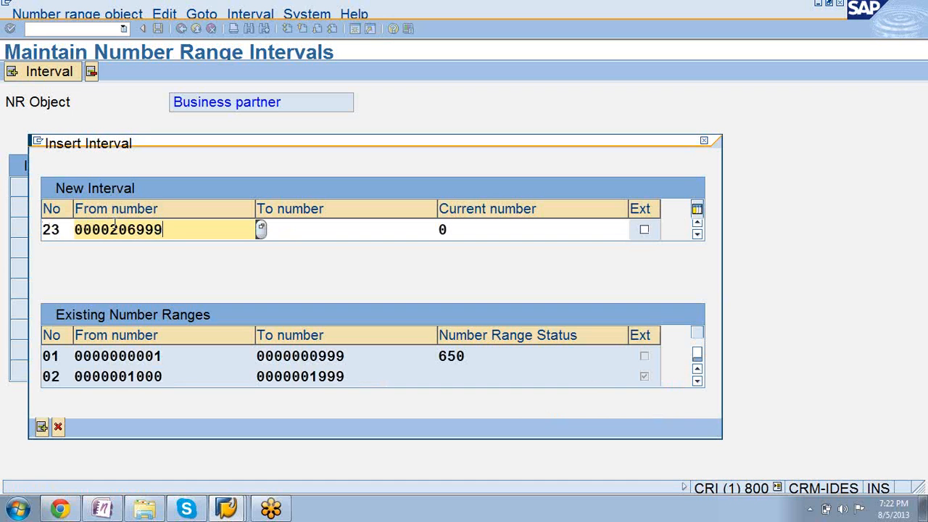
pyautogui.press('BackSpace')
pyautogui.press('BackSpace')
pyautogui.press('BackSpace')
pyautogui.press('BackSpace')
pyautogui.write('7000')
pyautogui.click(322, 239)
pyautogui.hotkey('ctrl', 'v')
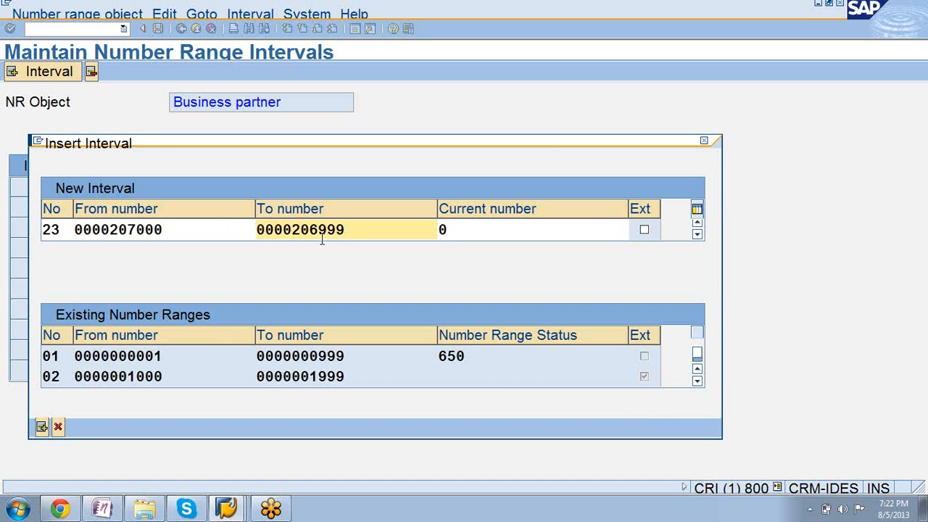
pyautogui.press('BackSpace')
pyautogui.press('BackSpace')
pyautogui.press('BackSpace')
pyautogui.press('BackSpace')
pyautogui.write('7999')
pyautogui.press('Return')
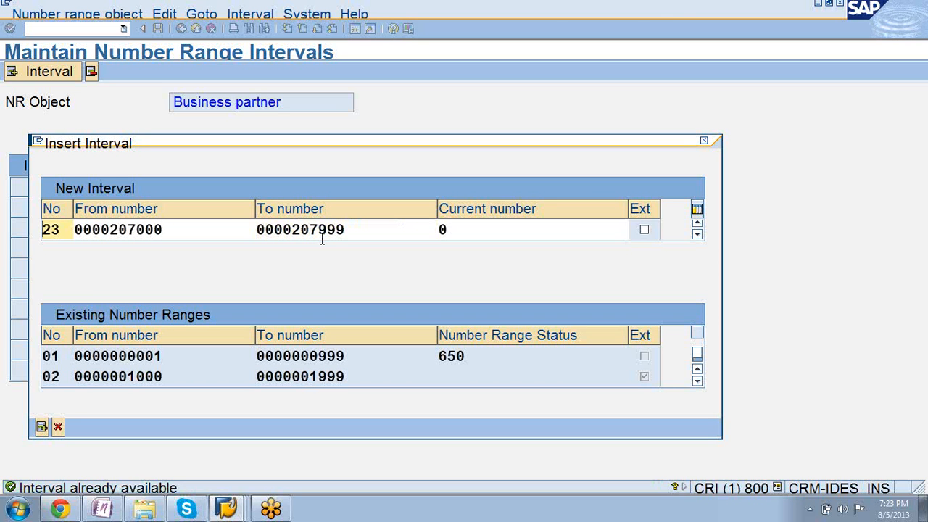
# Clear the interval number 23 from the new interval.
pyautogui.click(67, 226)
pyautogui.press('BackSpace')
pyautogui.press('BackSpace')
pyautogui.write('38')
pyautogui.press('BackSpace')
pyautogui.press('BackSpace')
pyautogui.write('67')
pyautogui.press('BackSpace')
pyautogui.press('BackSpace')
pyautogui.write('72')
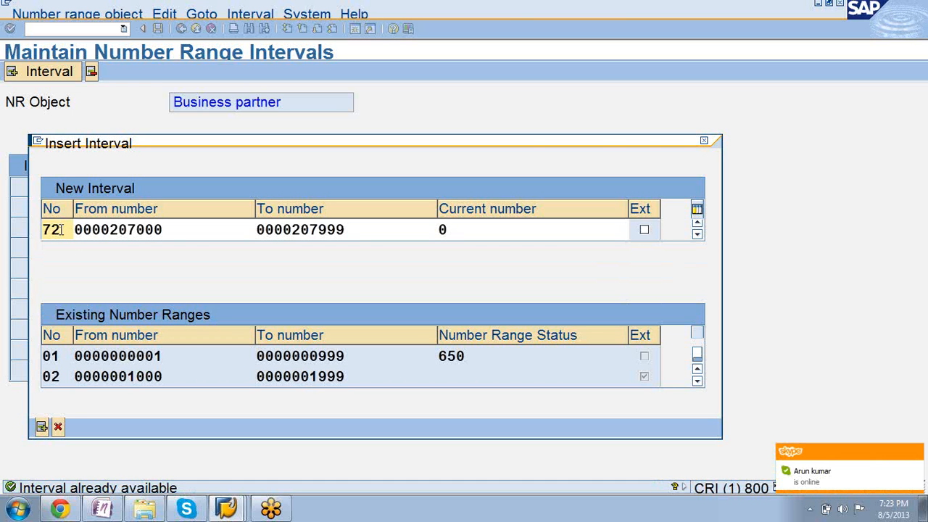
pyautogui.press('BackSpace')
pyautogui.press('BackSpace')
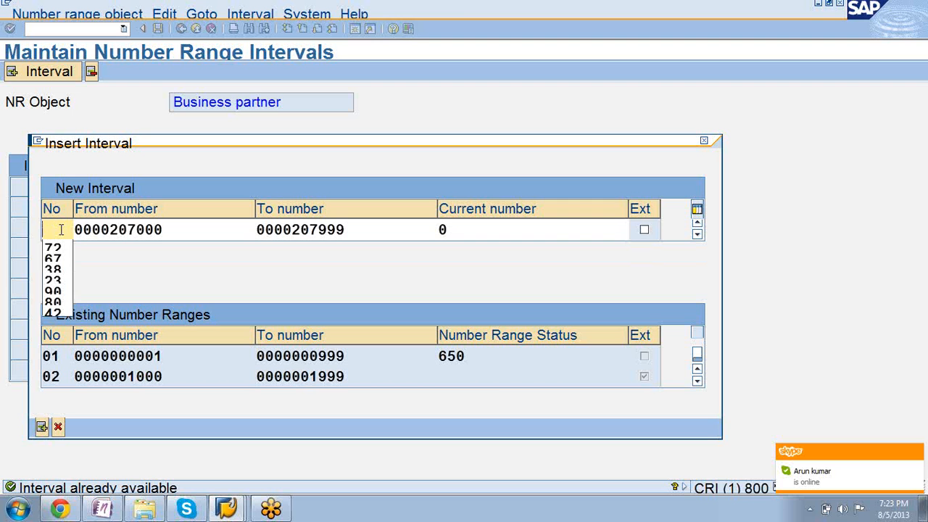
# Examine the interval numbers in the existing number ranges to find one that is unused.
pyautogui.click(698, 383)
pyautogui.click(697, 382)
pyautogui.click(698, 382)
pyautogui.click(697, 382)
pyautogui.click(698, 382)
pyautogui.click(698, 382)
pyautogui.click(698, 382)
pyautogui.click(698, 382)
pyautogui.click(697, 382)
pyautogui.click(698, 383)
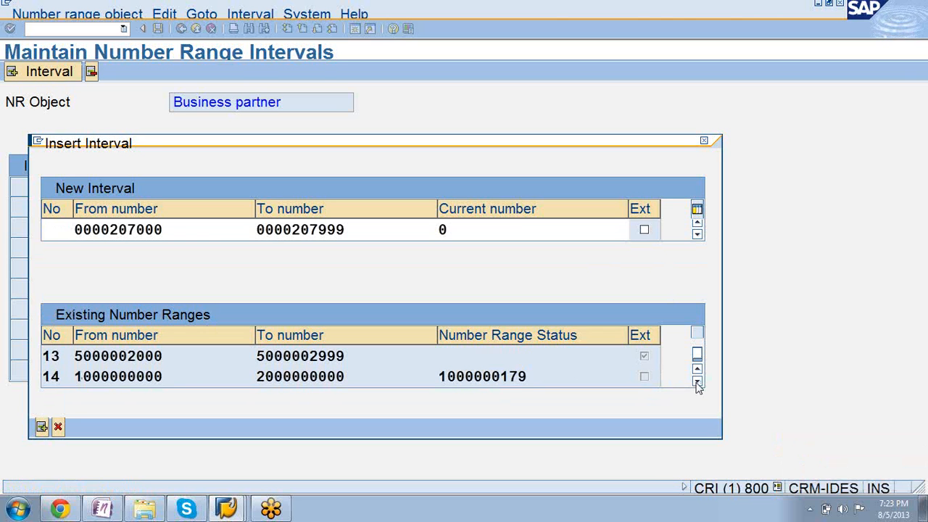
pyautogui.click(698, 382)
pyautogui.click(698, 382)
pyautogui.click(698, 382)
pyautogui.click(698, 382)
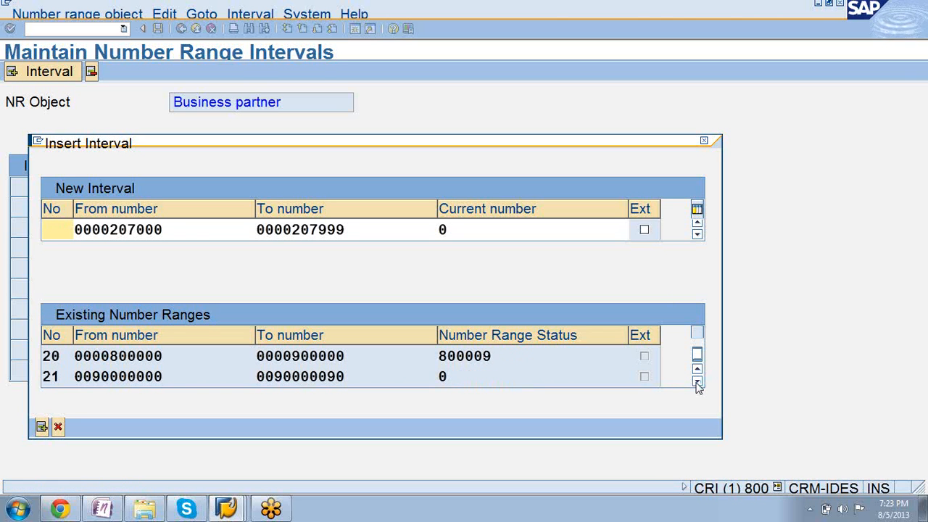
pyautogui.click(698, 382)
pyautogui.click(698, 383)
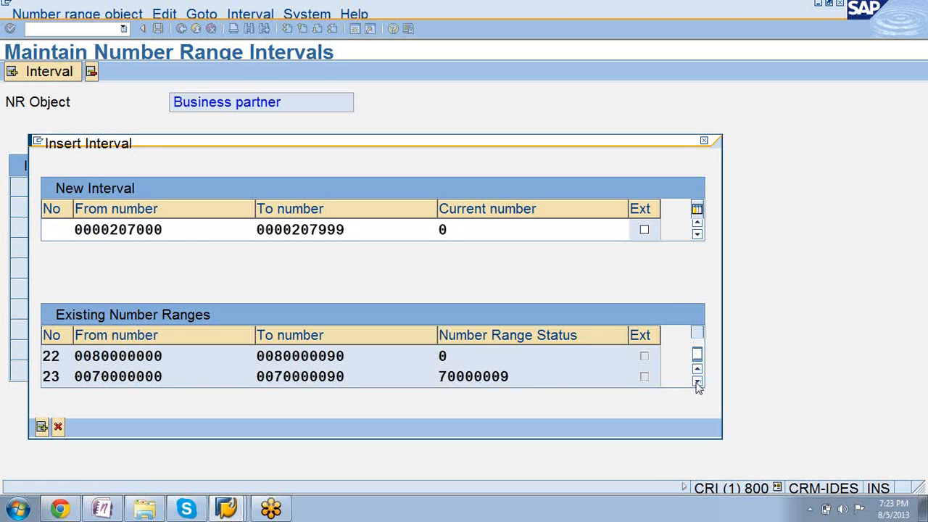
pyautogui.click(697, 382)
pyautogui.click(698, 383)
pyautogui.click(698, 382)
pyautogui.click(698, 383)
pyautogui.click(697, 382)
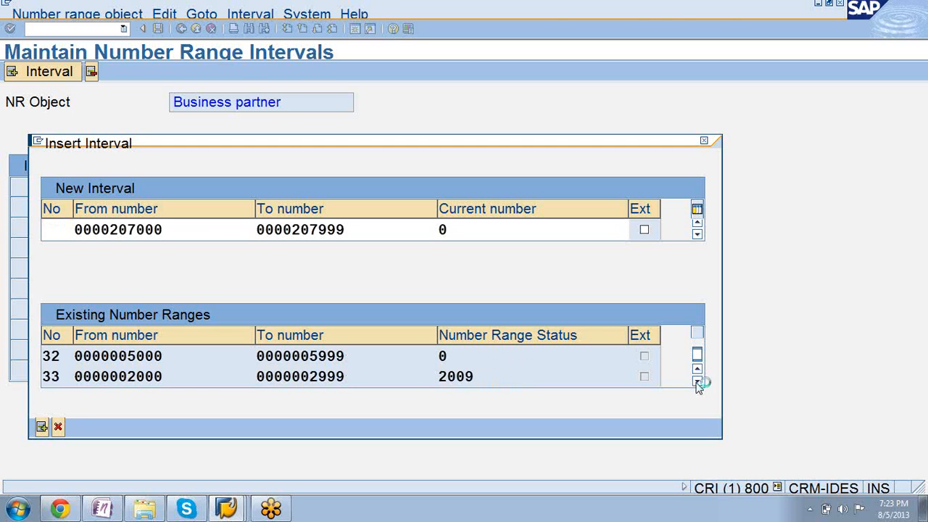
pyautogui.click(698, 382)
pyautogui.click(698, 382)
pyautogui.click(698, 382)
pyautogui.click(698, 383)
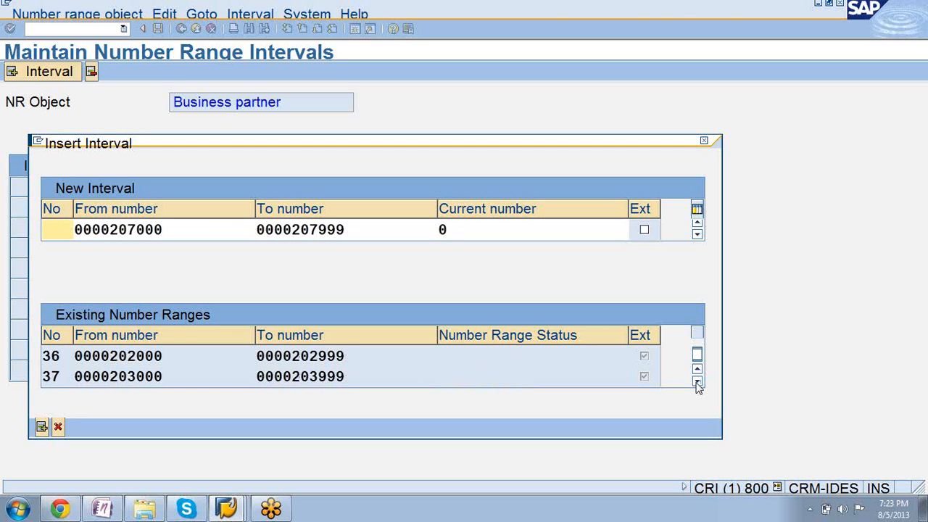
pyautogui.click(698, 382)
pyautogui.click(698, 382)
pyautogui.click(697, 382)
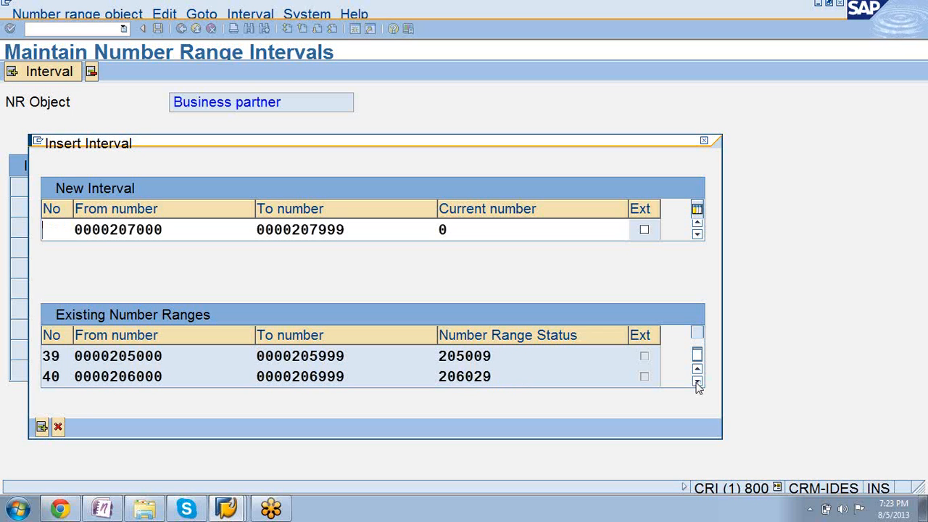
pyautogui.click(698, 382)
pyautogui.click(697, 382)
pyautogui.click(698, 382)
pyautogui.click(698, 382)
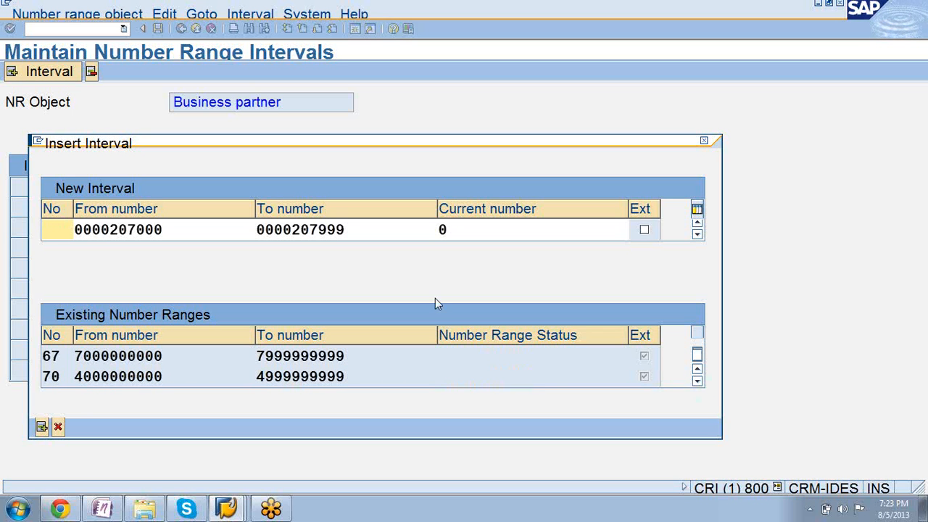
# Insert the new interval under number 41 and save the business partner number range intervals.
pyautogui.write('41')
pyautogui.press('Return')
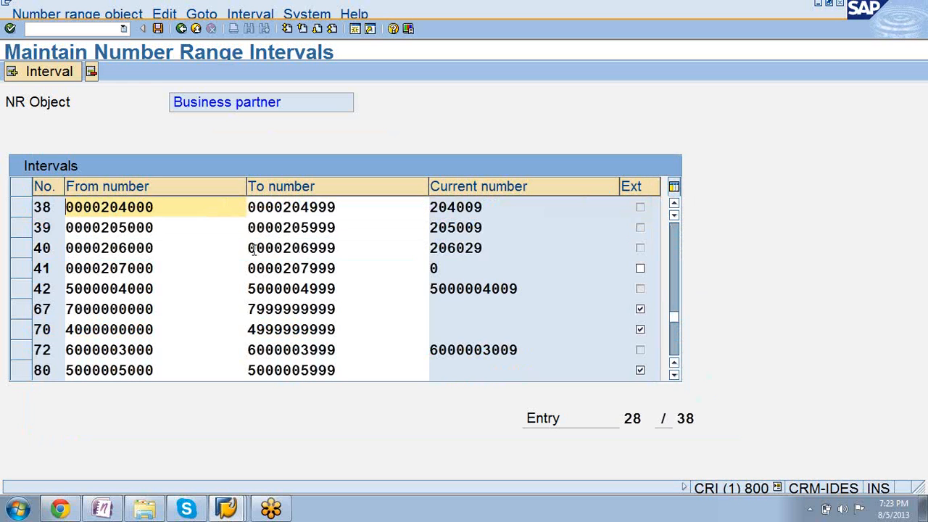
pyautogui.click(22, 270)
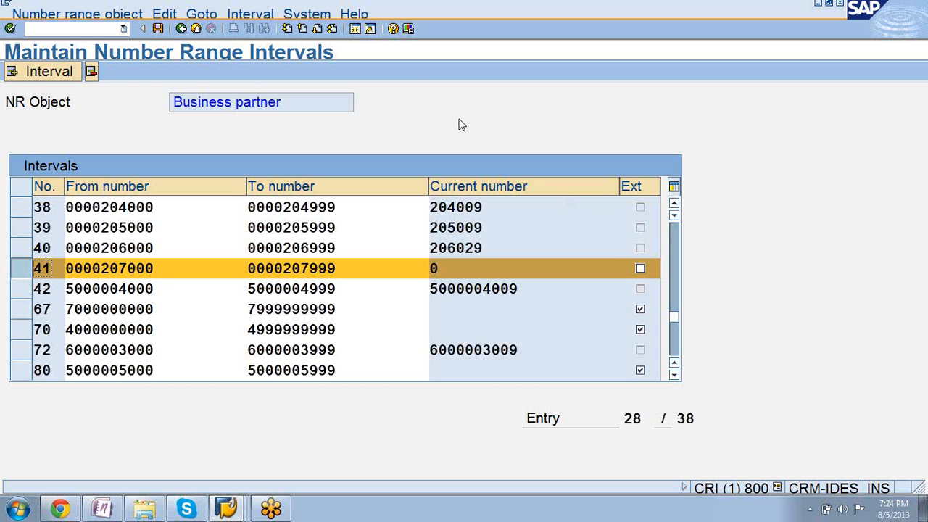
pyautogui.click(158, 29)
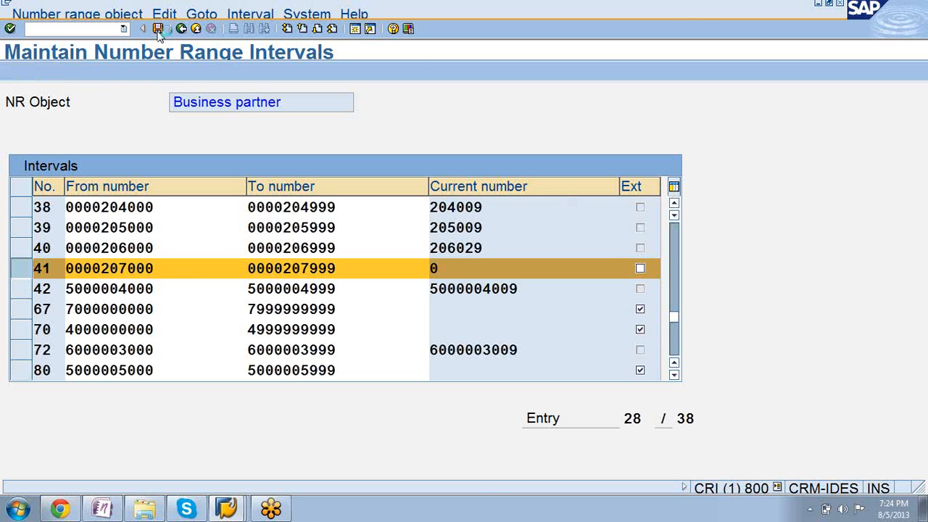
pyautogui.click(95, 480)
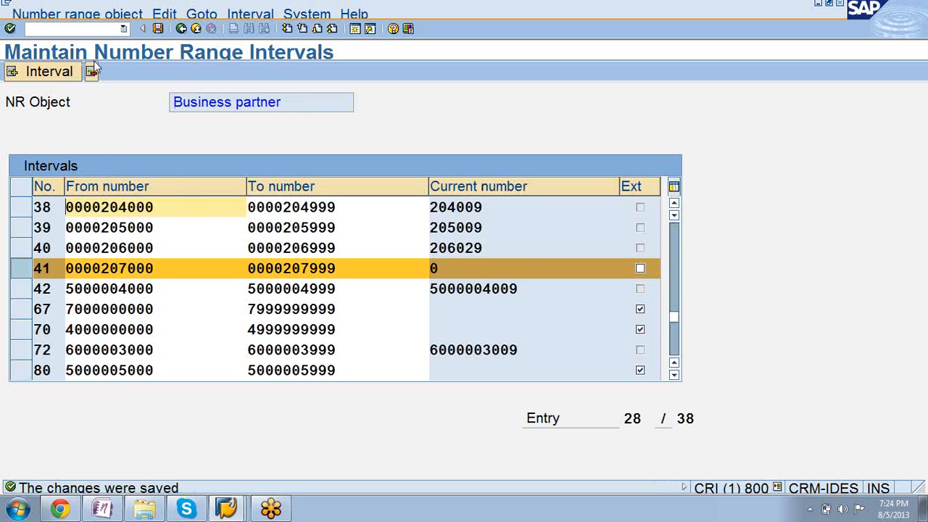
# Leave the number range intervals, open Define Groupings and Assign Number Ranges, and add a new BP grouping 0041.
pyautogui.click(181, 29)
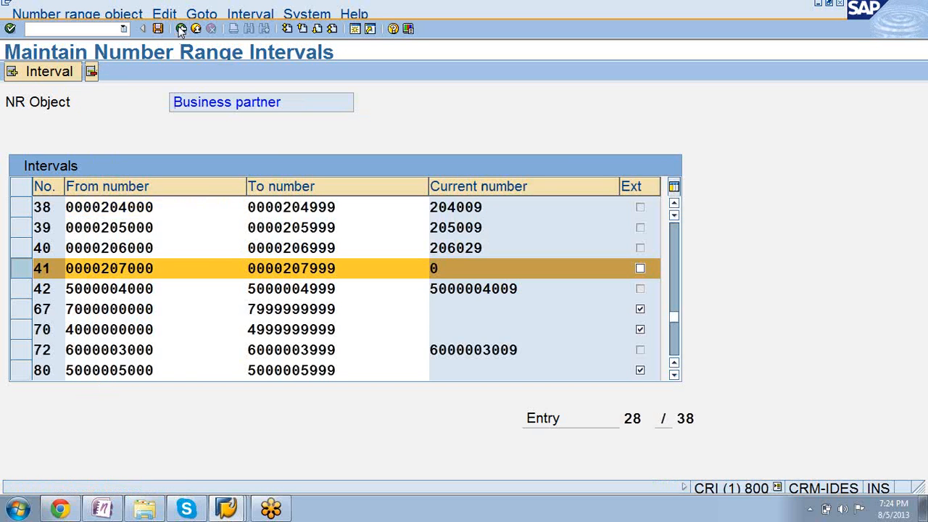
pyautogui.click(181, 29)
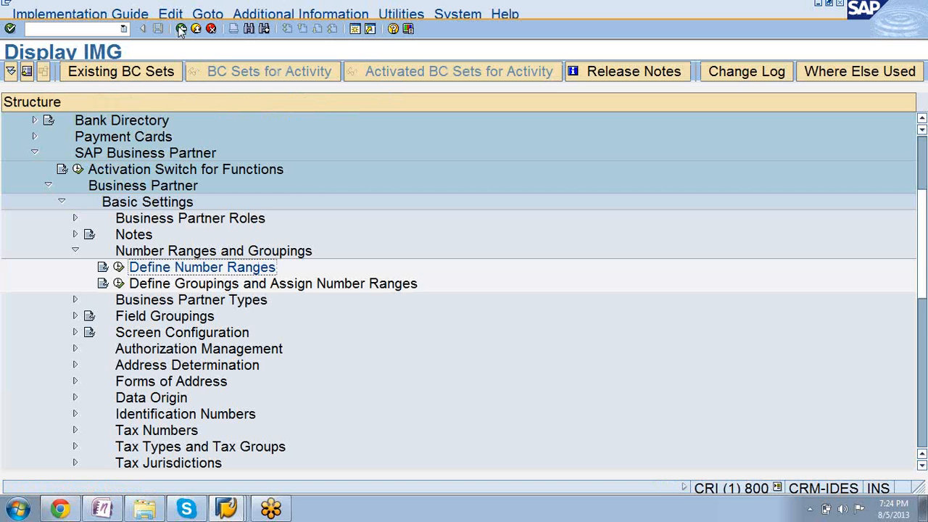
pyautogui.click(118, 284)
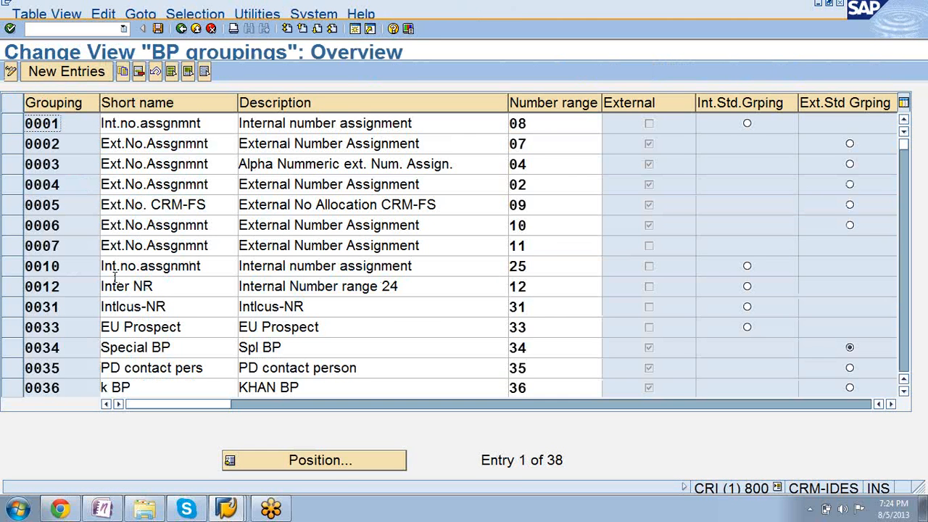
pyautogui.click(67, 72)
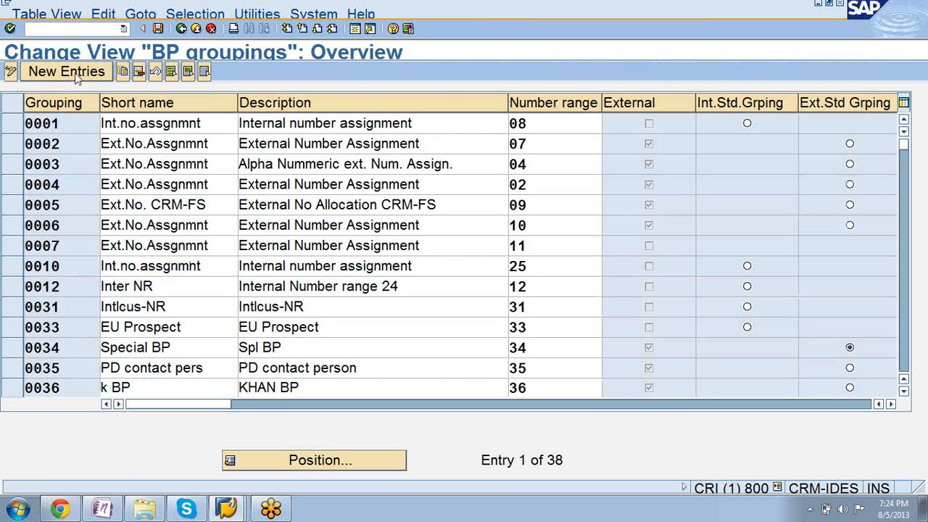
pyautogui.write('00')
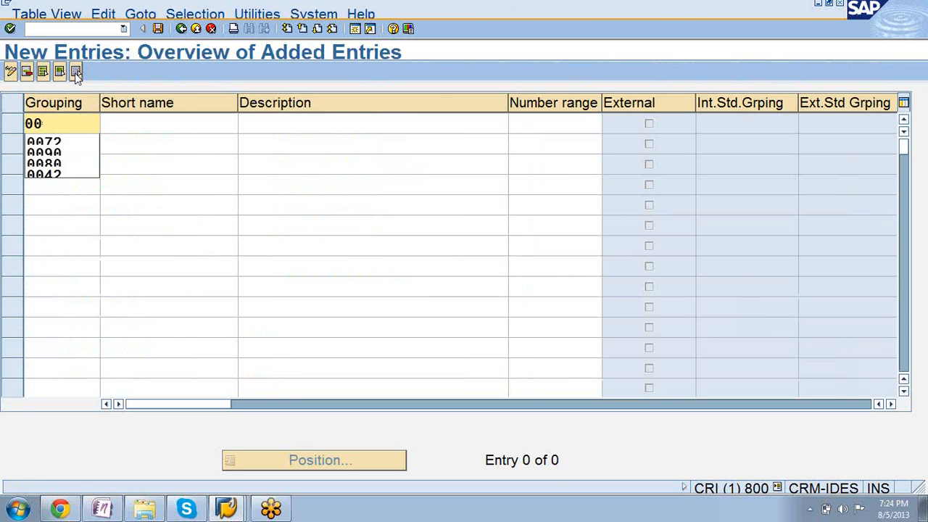
pyautogui.write('41')
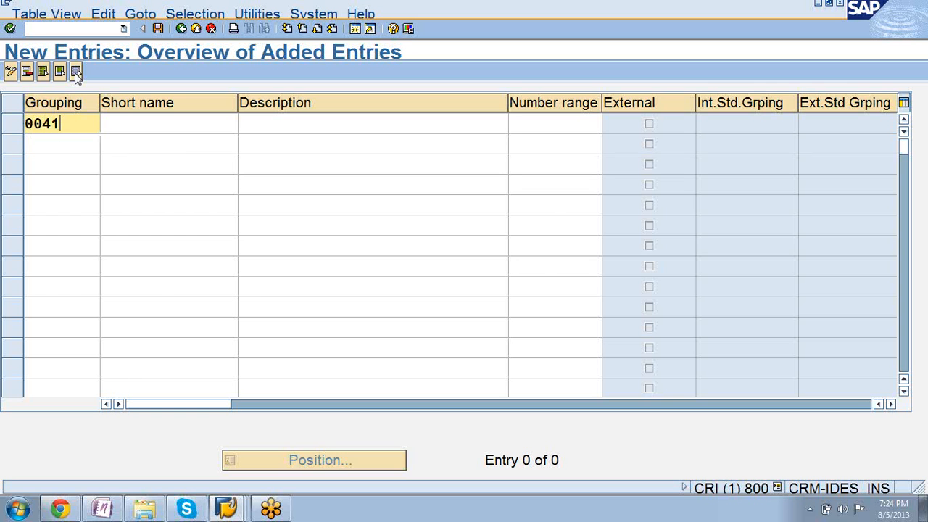
# Enter NRGloblcontact as the short name of the new grouping 0041.
pyautogui.click(148, 123)
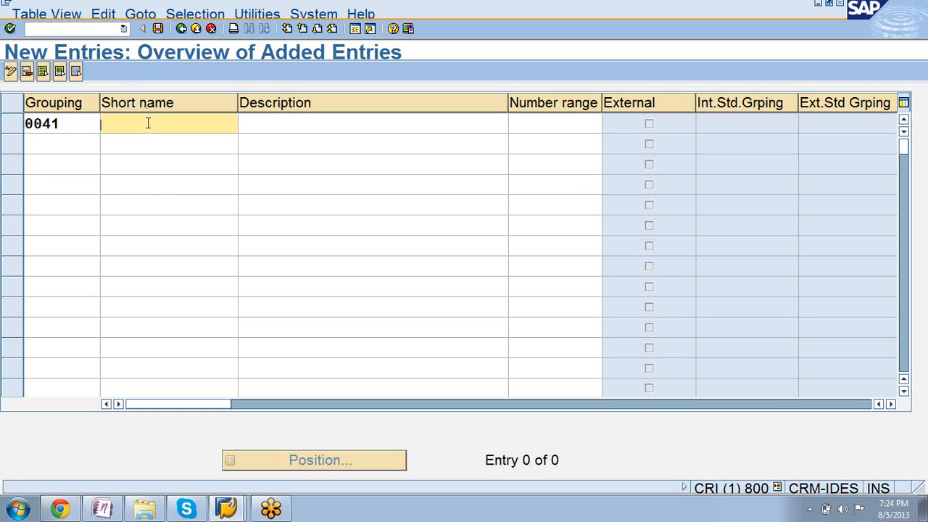
pyautogui.write('NRglo')
pyautogui.press('BackSpace')
pyautogui.press('BackSpace')
pyautogui.press('BackSpace')
pyautogui.write('G')
pyautogui.press('BackSpace')
pyautogui.write('GI')
pyautogui.write('ob')
pyautogui.write('cont')
pyautogui.write('t')
# Enter NRGlobalcontact as the description of grouping 0041 and correct its short name to NRGlobalcontact.
pyautogui.click(301, 127)
pyautogui.write('NR')
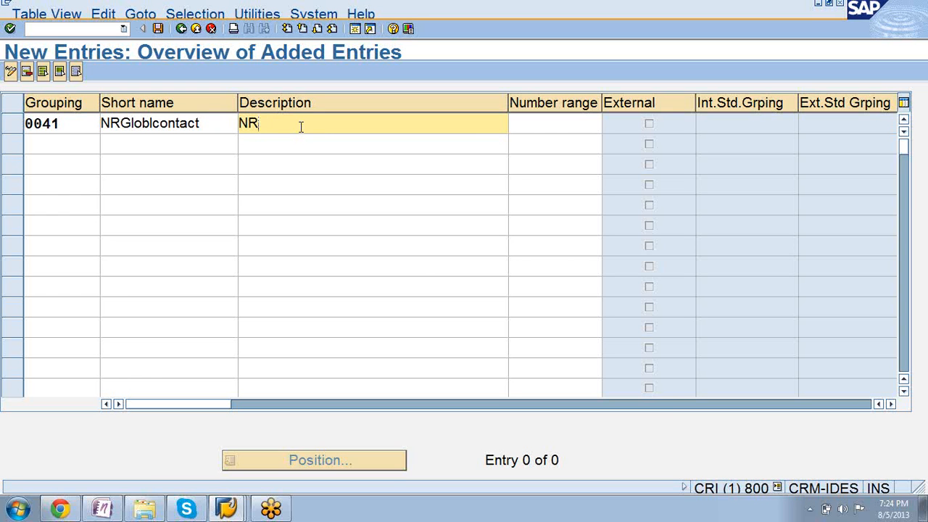
pyautogui.write('Globlconta')
pyautogui.press('BackSpace')
pyautogui.write('val')
pyautogui.press('BackSpace')
pyautogui.press('BackSpace')
pyautogui.press('BackSpace')
pyautogui.write('balcontact')
pyautogui.click(153, 123)
pyautogui.write('a')
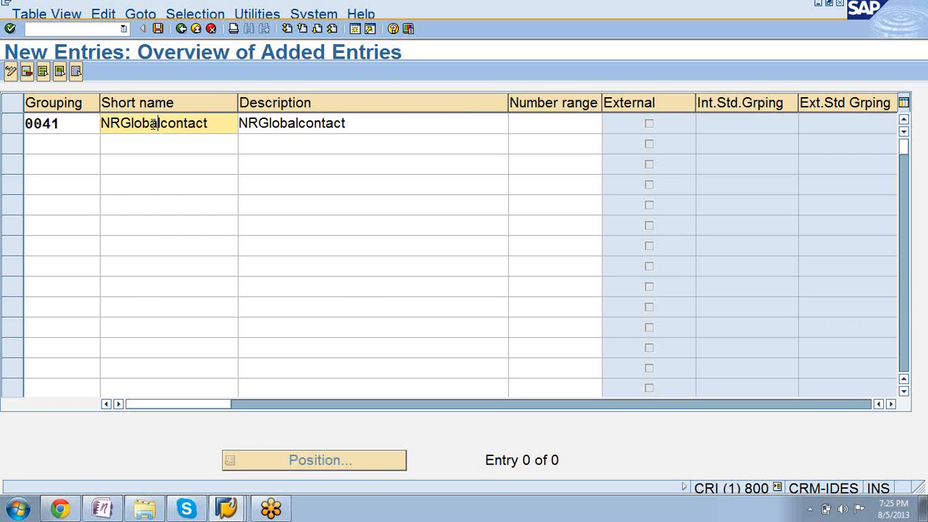
# Assign number range 41 to grouping 0041 and save it under customizing request CRIK900268.
pyautogui.click(551, 123)
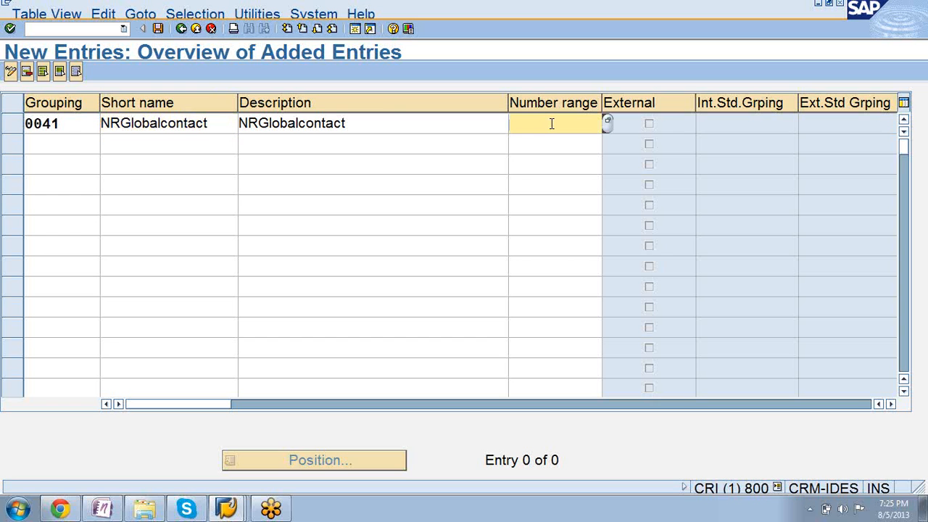
pyautogui.write('41')
pyautogui.press('Return')
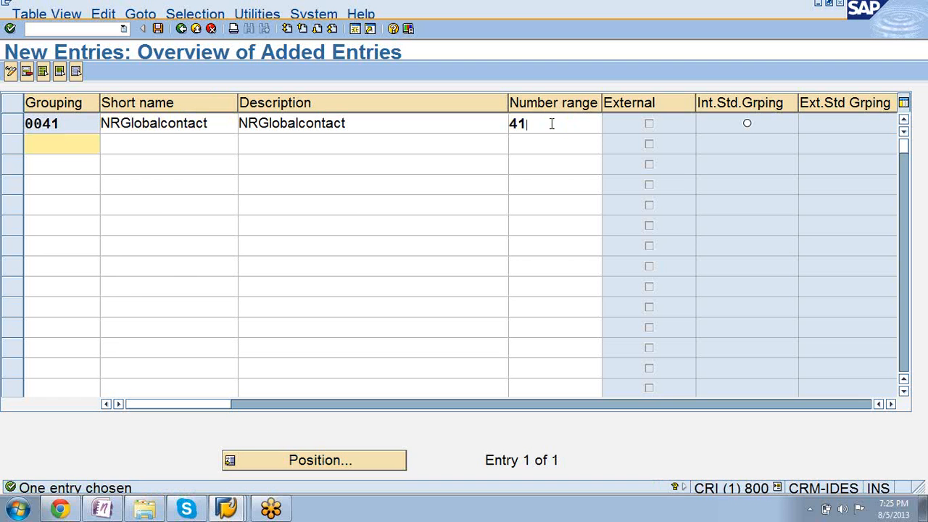
pyautogui.click(159, 30)
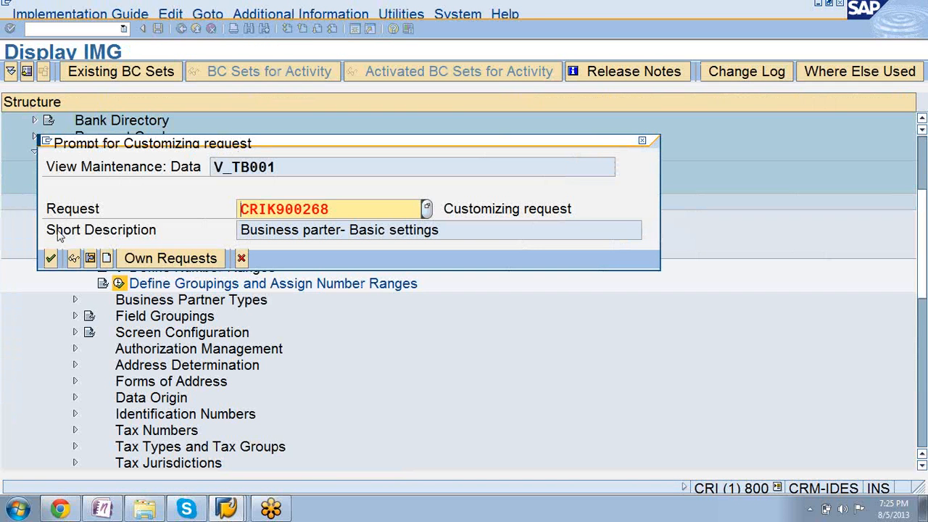
pyautogui.click(50, 260)
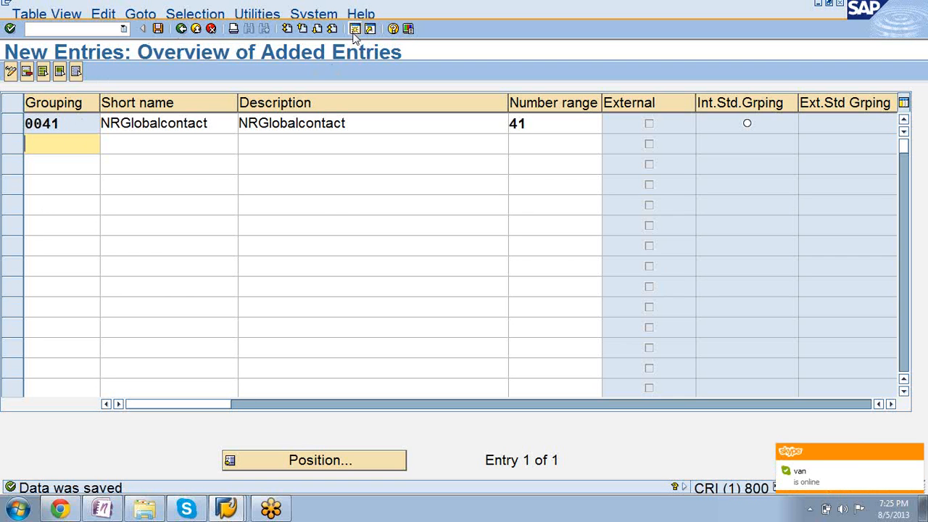
# Switch to the Create Person session, restart business partner maintenance, and begin creating a new person.
pyautogui.click(227, 510)
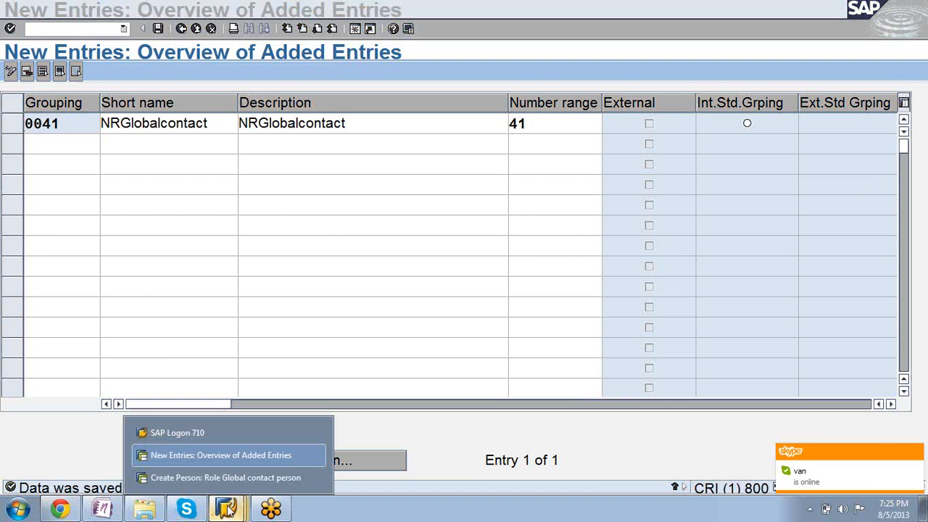
pyautogui.click(217, 478)
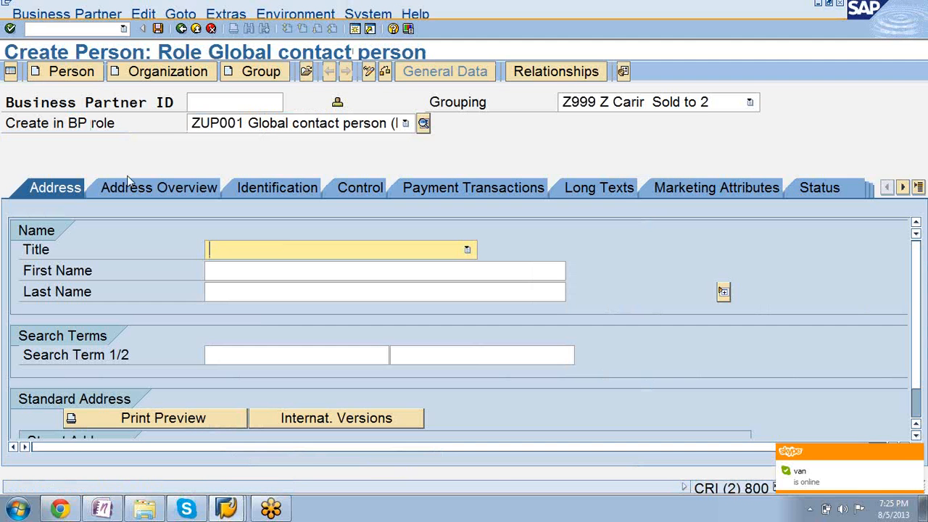
pyautogui.click(69, 27)
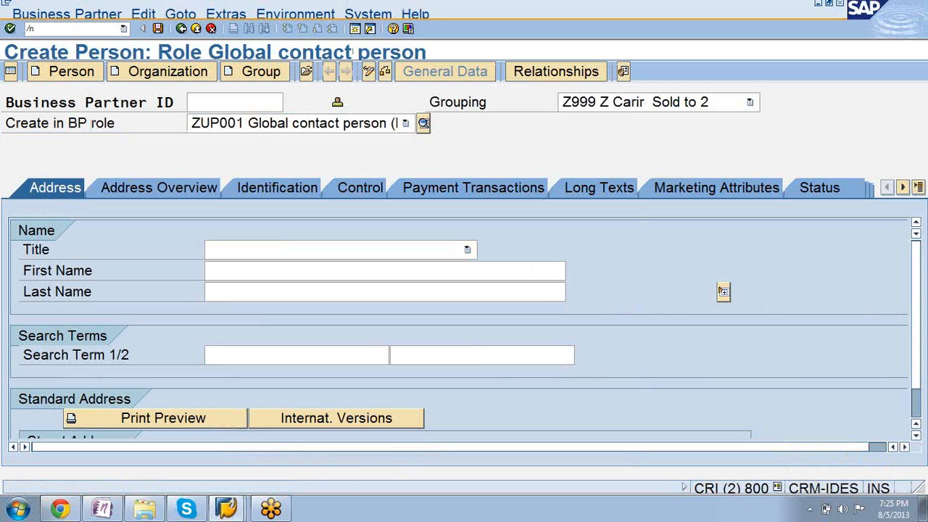
pyautogui.press('Return')
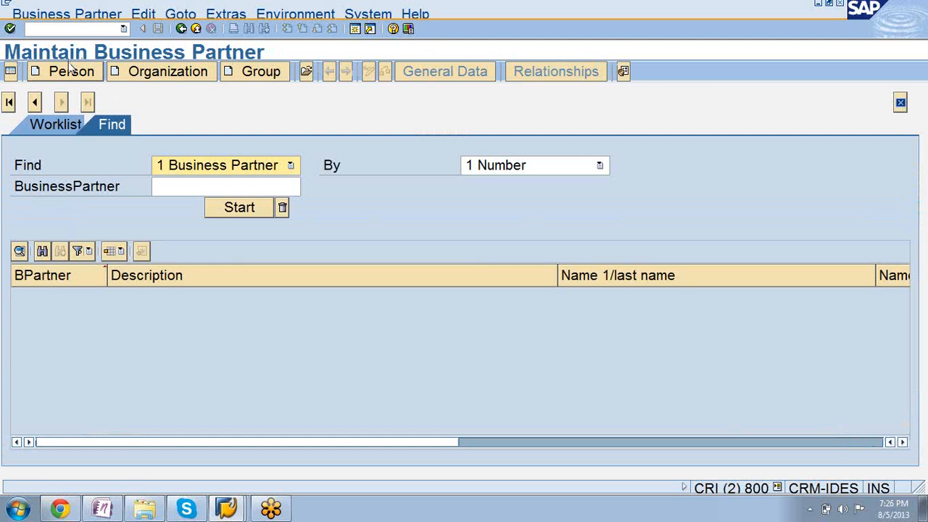
pyautogui.click(70, 67)
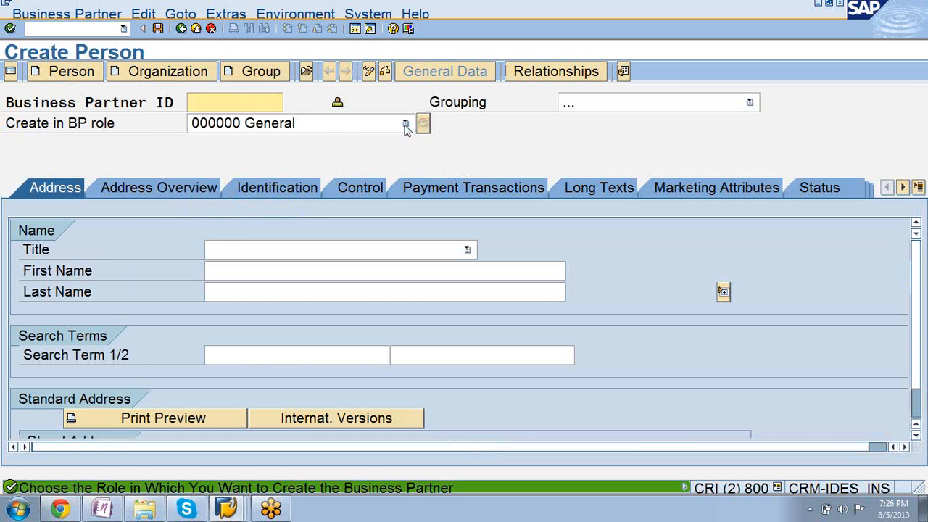
# Choose BP role ZUP001 Global contact person for the new person and create the partner in that role.
pyautogui.click(405, 125)
pyautogui.click(410, 239)
pyautogui.click(410, 240)
pyautogui.click(410, 239)
pyautogui.click(410, 239)
pyautogui.click(410, 240)
pyautogui.click(410, 239)
pyautogui.click(410, 239)
pyautogui.click(410, 239)
pyautogui.scroll(-4, 410, 241)
pyautogui.click(410, 239)
pyautogui.click(409, 239)
pyautogui.click(410, 240)
pyautogui.click(410, 239)
pyautogui.click(410, 239)
pyautogui.click(410, 239)
pyautogui.click(410, 239)
pyautogui.click(409, 240)
pyautogui.scroll(-4, 409, 241)
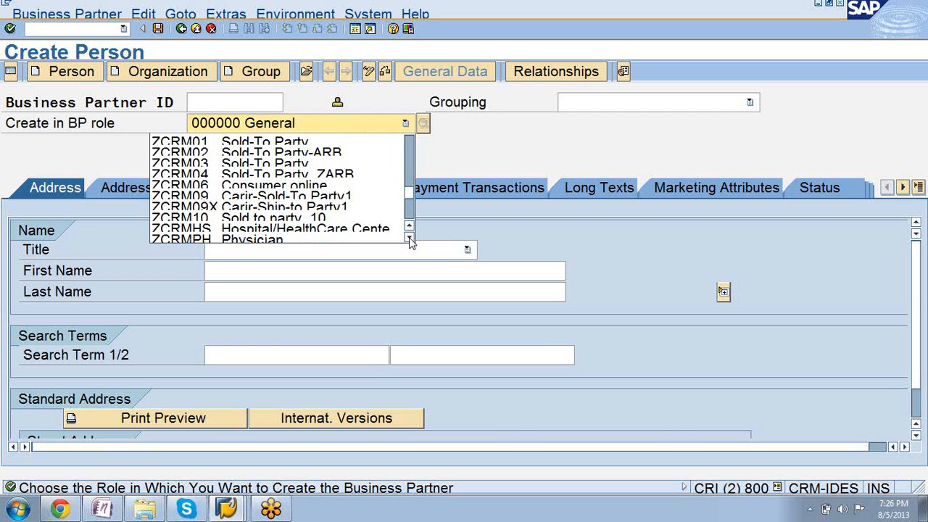
pyautogui.scroll(-4, 409, 241)
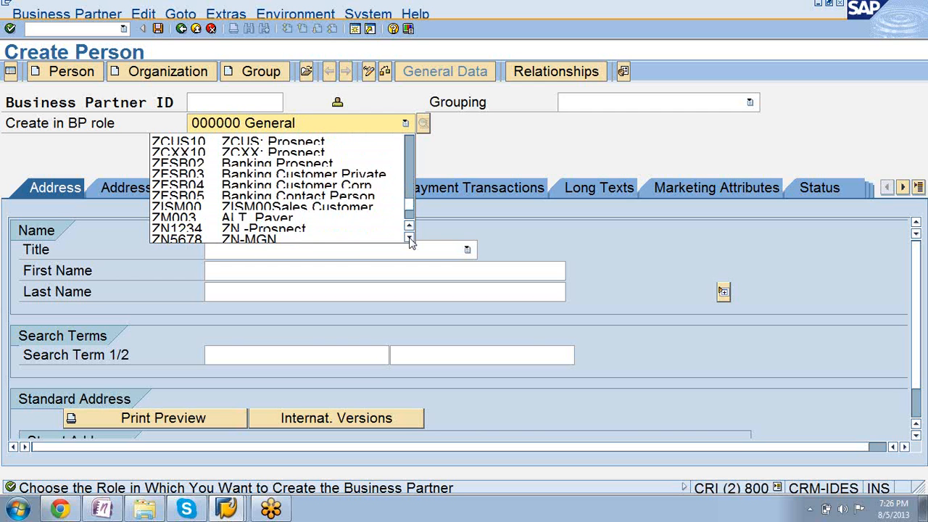
pyautogui.scroll(-2, 410, 241)
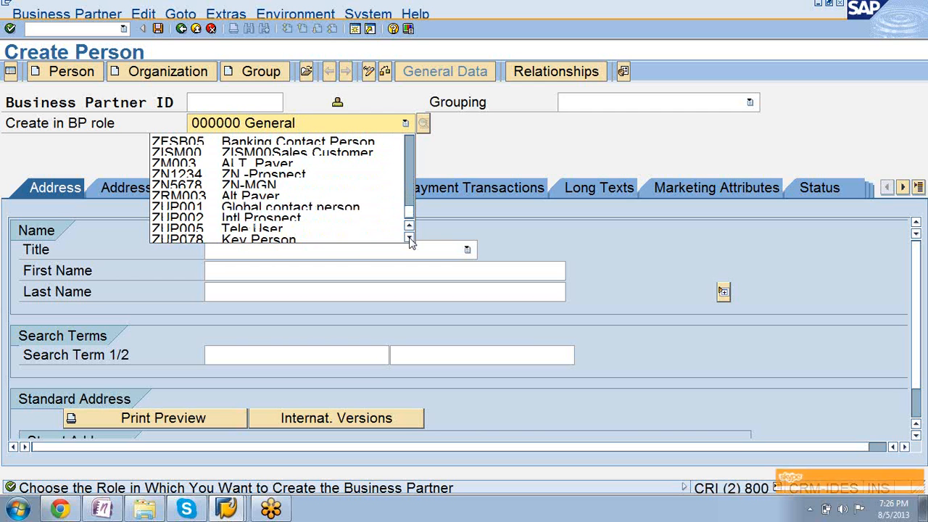
pyautogui.click(362, 210)
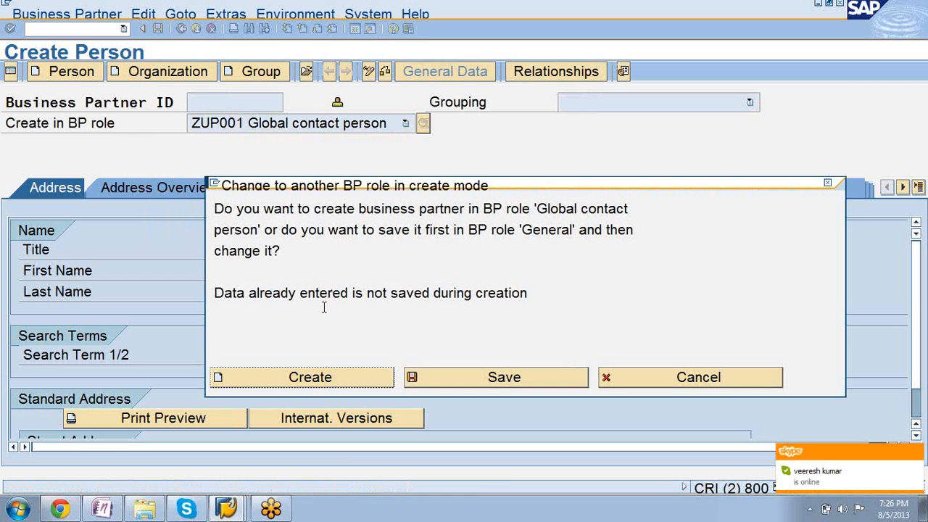
pyautogui.click(325, 375)
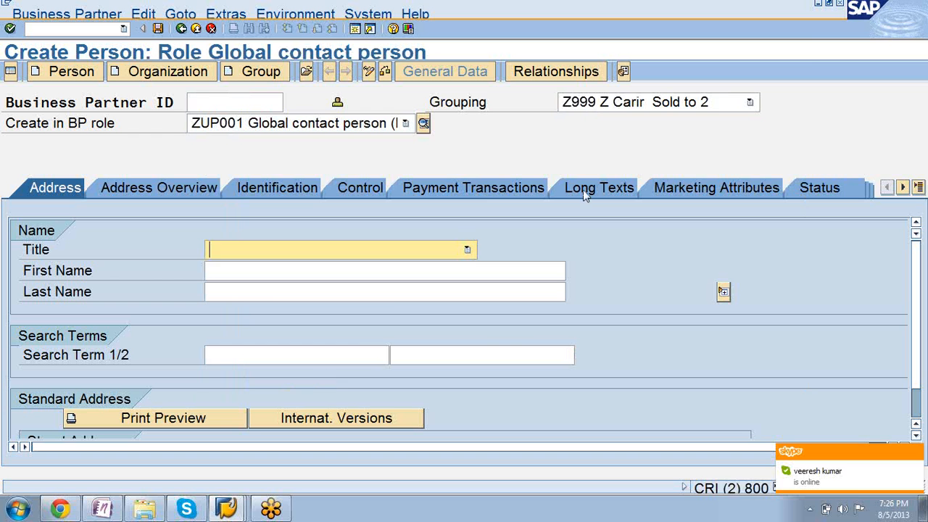
# Set the new person's grouping to 0041 NRGlobalcontact.
pyautogui.click(749, 103)
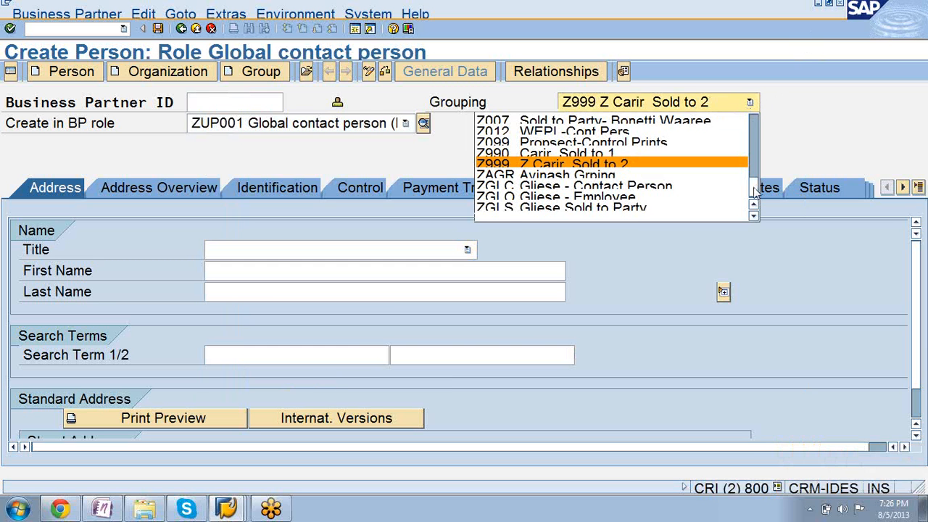
pyautogui.scroll(3, 755, 165)
pyautogui.moveTo(754, 165); pyautogui.dragTo(754, 158)
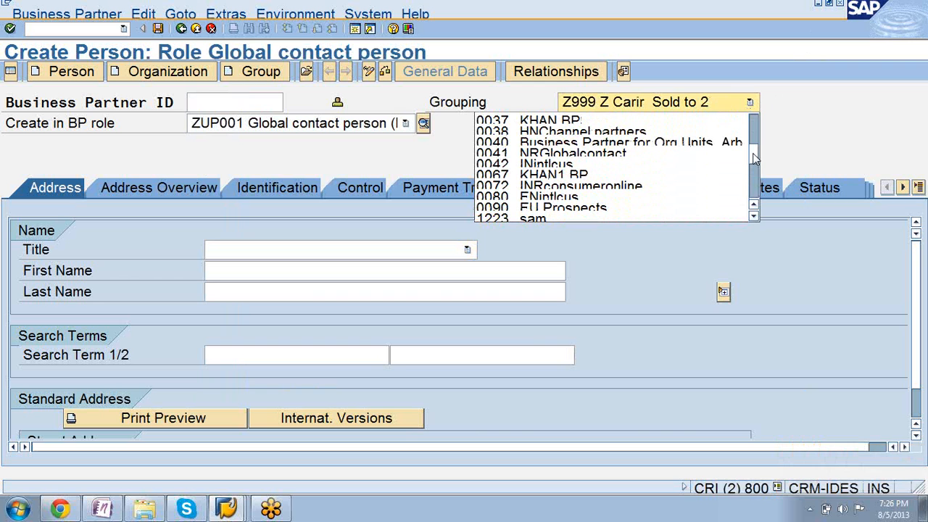
pyautogui.click(674, 154)
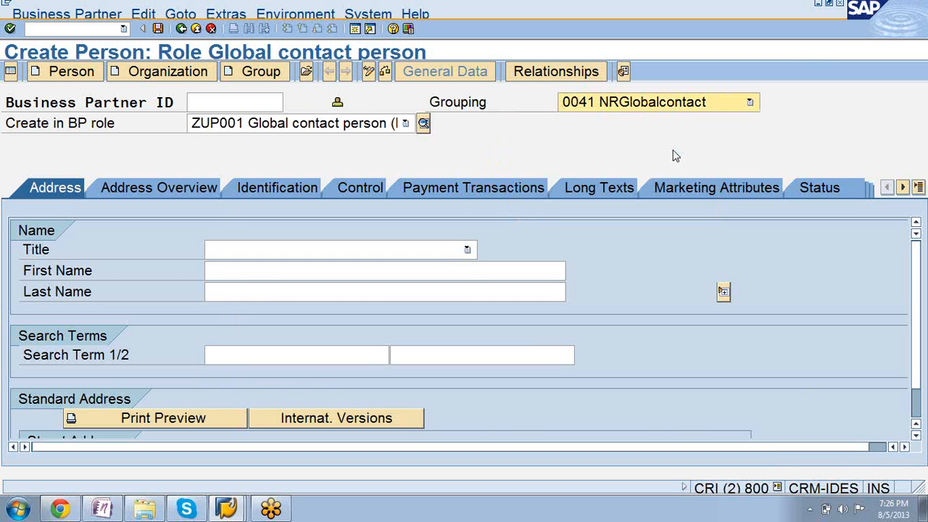
# Set the title to 0002 Mr., fill in the person's first and last name, and enter JR as the first search term.
pyautogui.click(468, 249)
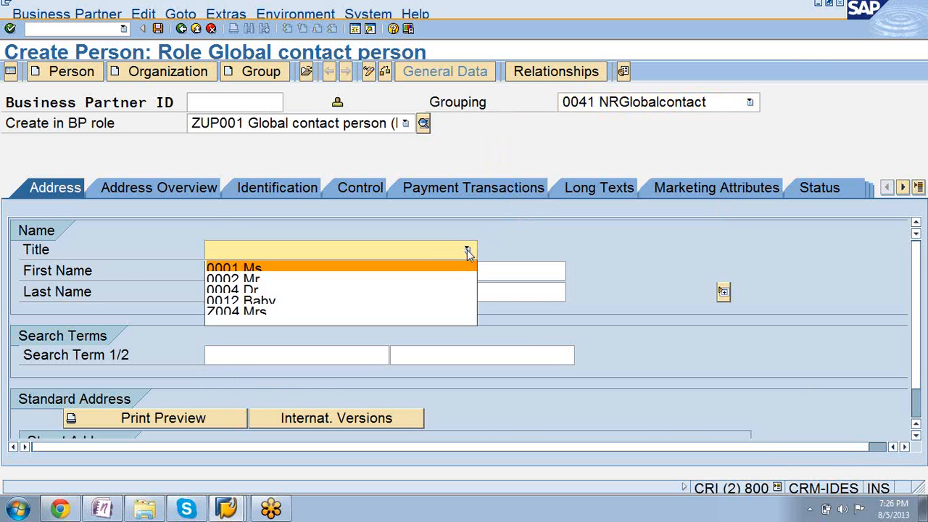
pyautogui.click(449, 283)
pyautogui.click(423, 273)
pyautogui.write('Zon')
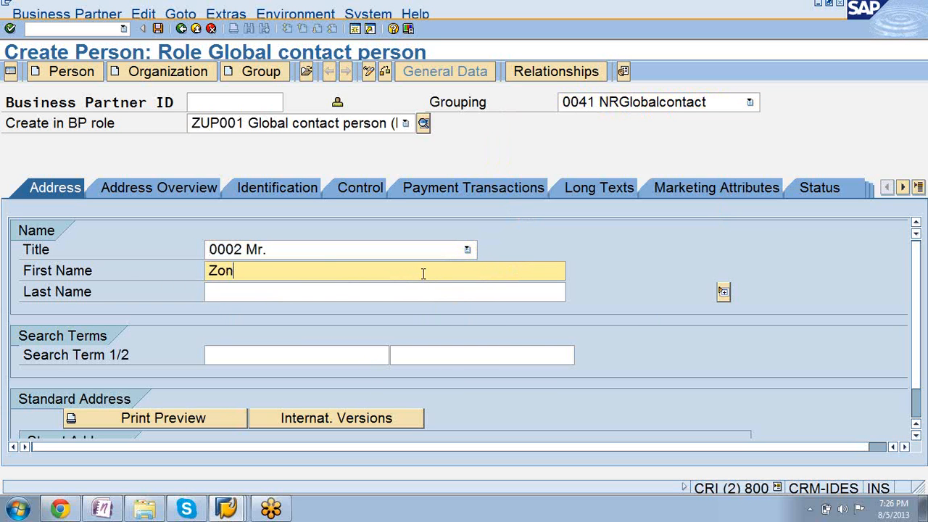
pyautogui.write('e')
pyautogui.click(216, 270)
pyautogui.press('BackSpace')
pyautogui.write('J')
pyautogui.click(222, 294)
pyautogui.write('Radar')
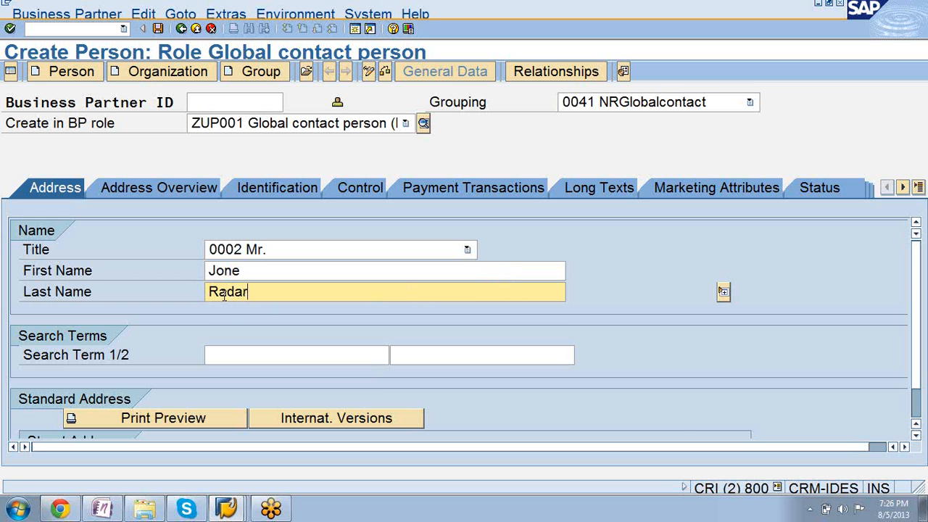
pyautogui.click(223, 357)
pyautogui.write('JR')
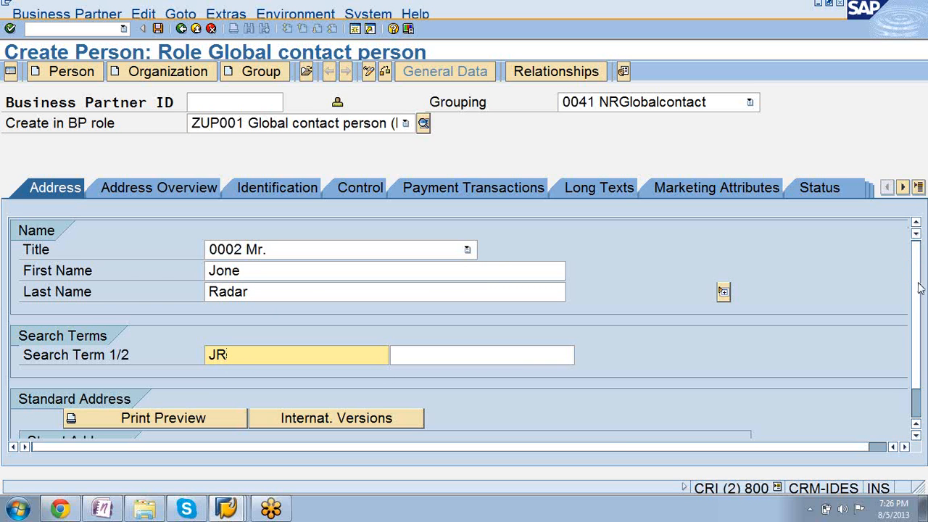
# Fill in the street and house number in the new person's standard address.
pyautogui.scroll(-1, 921, 293)
pyautogui.scroll(-1, 921, 294)
pyautogui.click(903, 427)
pyautogui.click(903, 447)
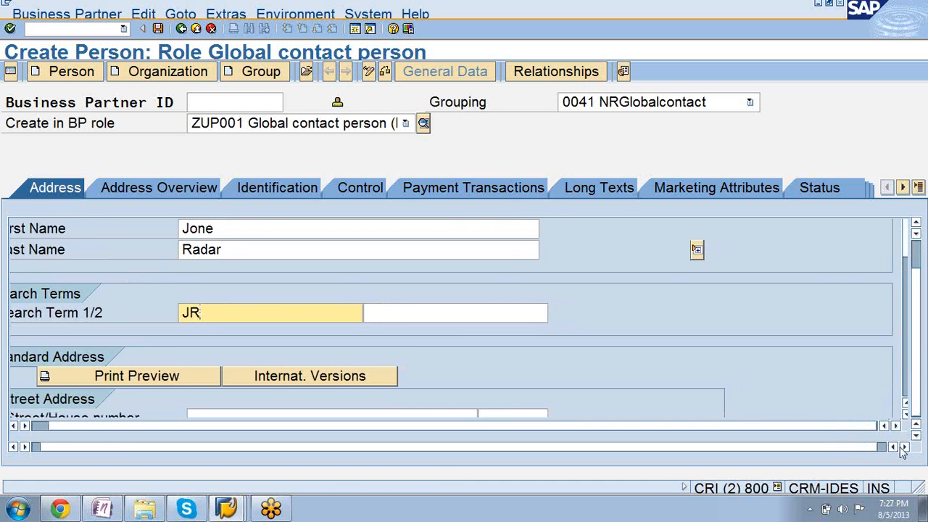
pyautogui.click(903, 447)
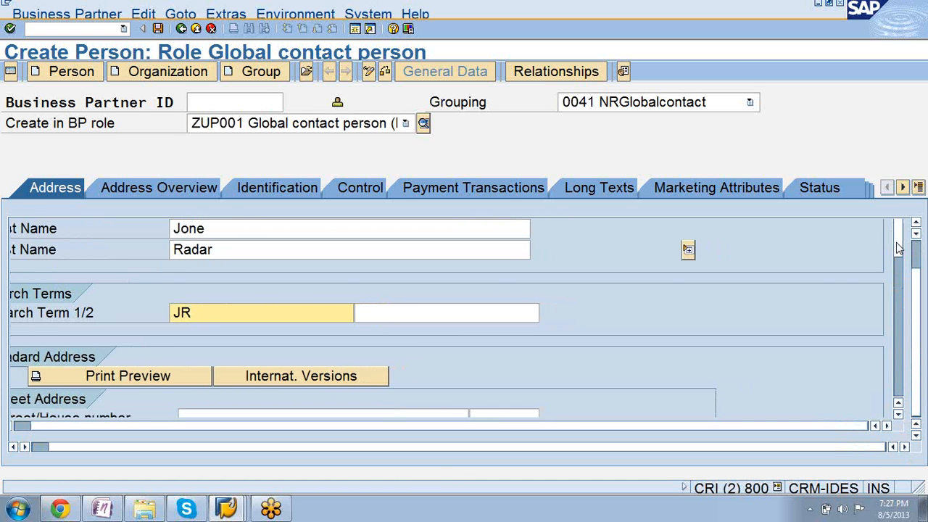
pyautogui.scroll(-4, 899, 265)
pyautogui.scroll(-1, 899, 265)
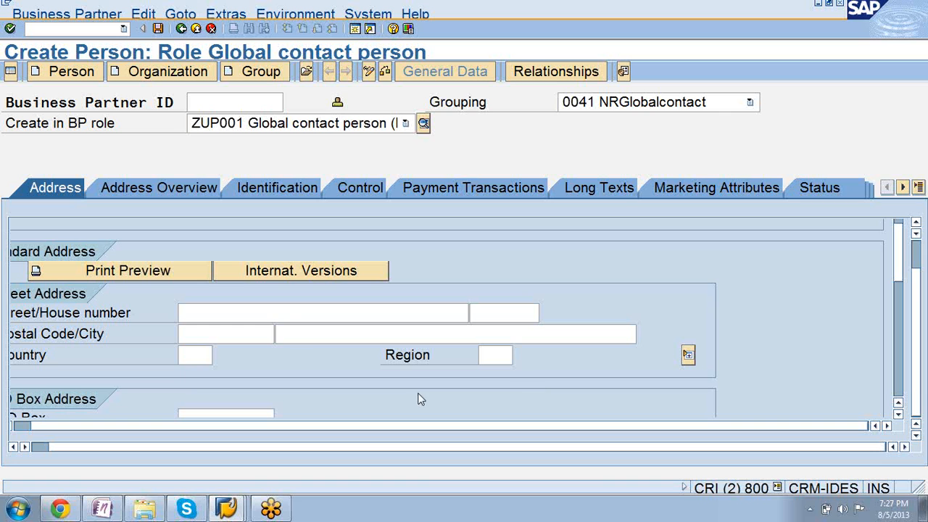
pyautogui.click(282, 314)
pyautogui.write('Rack')
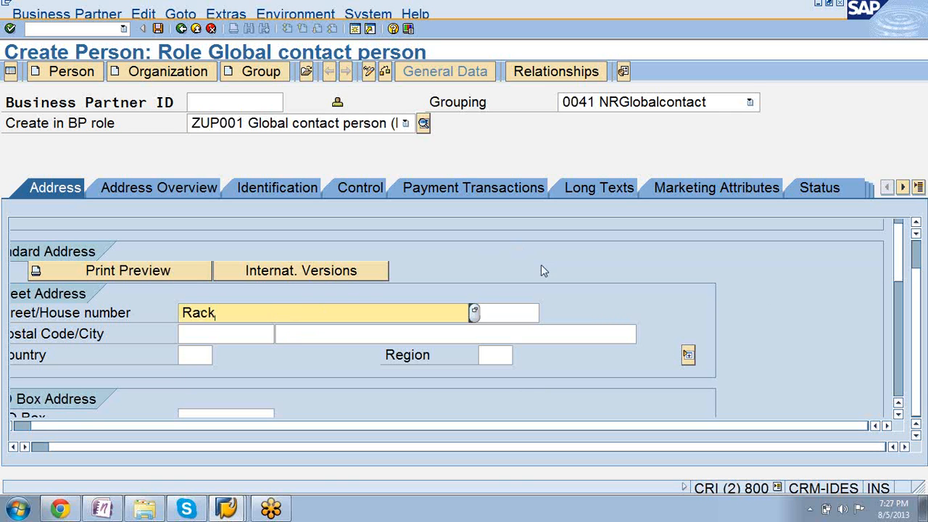
pyautogui.click(527, 308)
pyautogui.write('890')
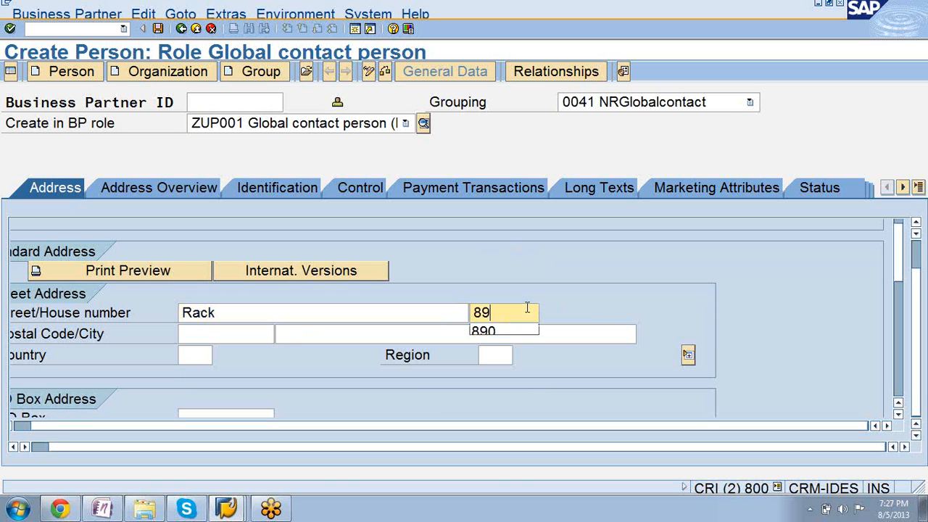
# Fill in the postal code and city in the person's standard address.
pyautogui.click(187, 330)
pyautogui.write('78990')
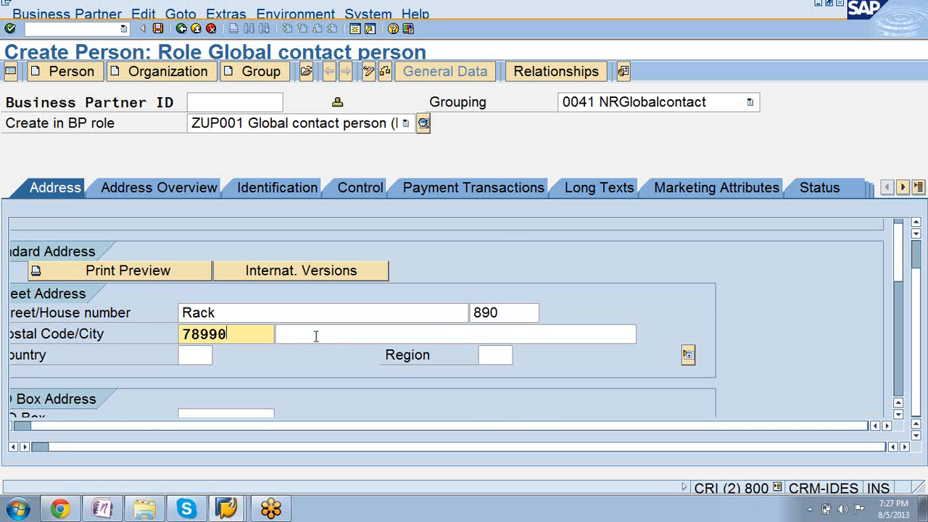
pyautogui.click(317, 335)
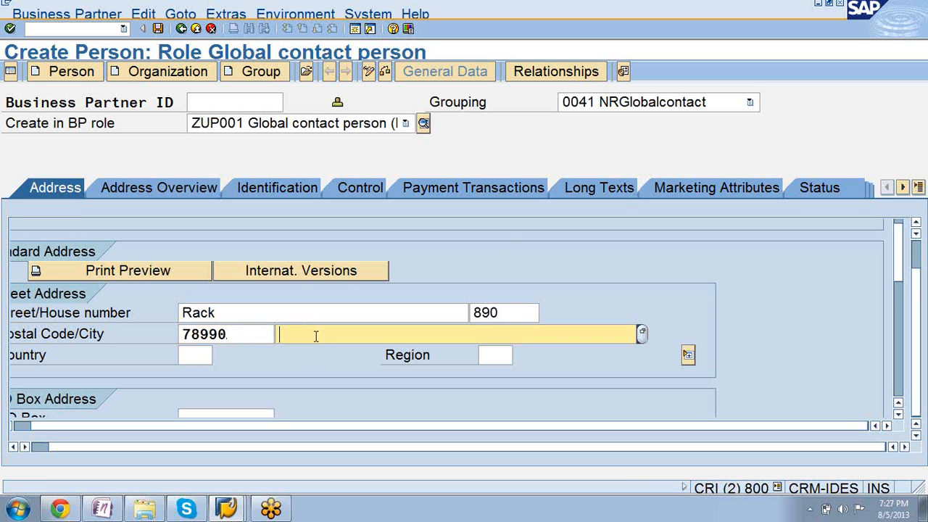
pyautogui.write('S')
pyautogui.press('BackSpace')
pyautogui.write('Dres')
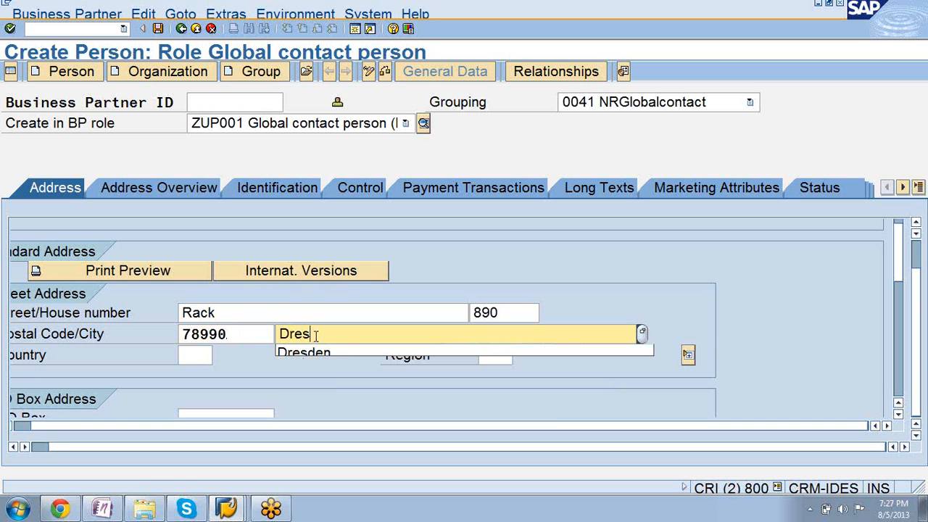
pyautogui.write('den')
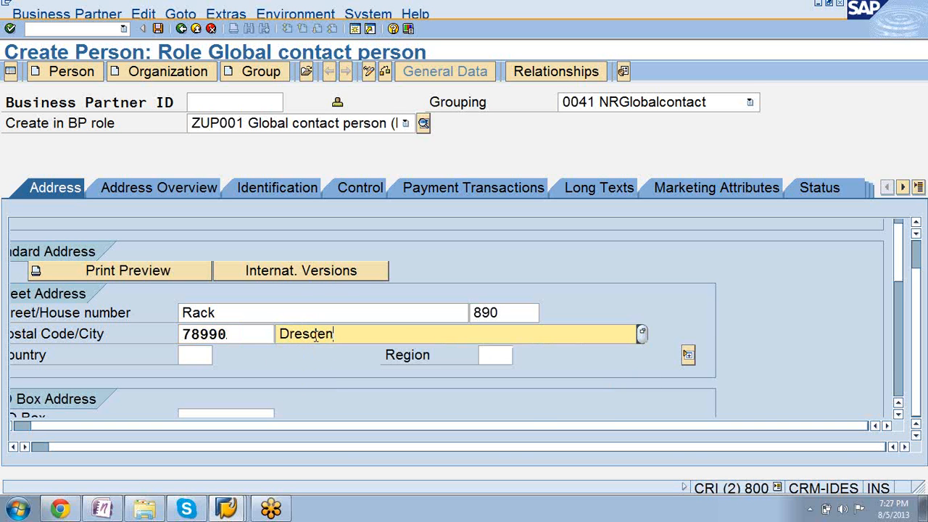
# Set the address country to DE and the region to 11 Berlin, and save the new person.
pyautogui.click(189, 355)
pyautogui.write('DE')
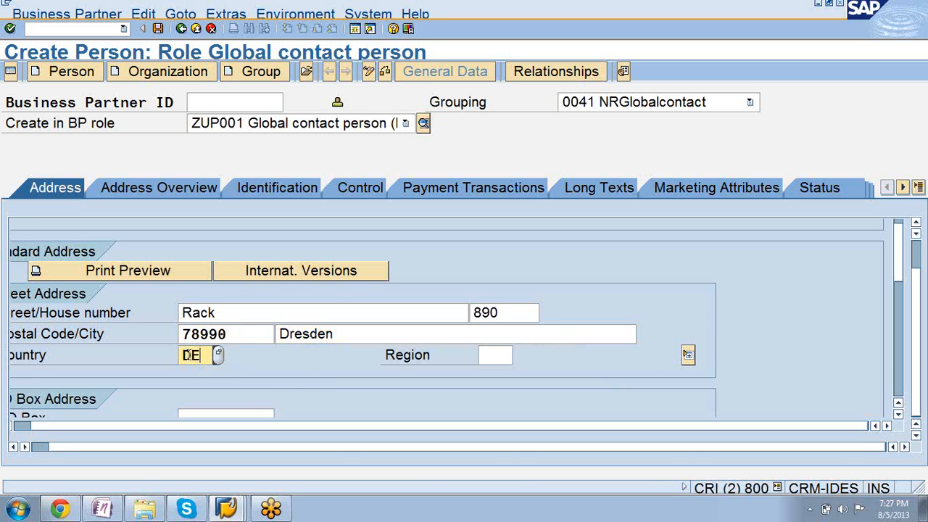
pyautogui.click(500, 356)
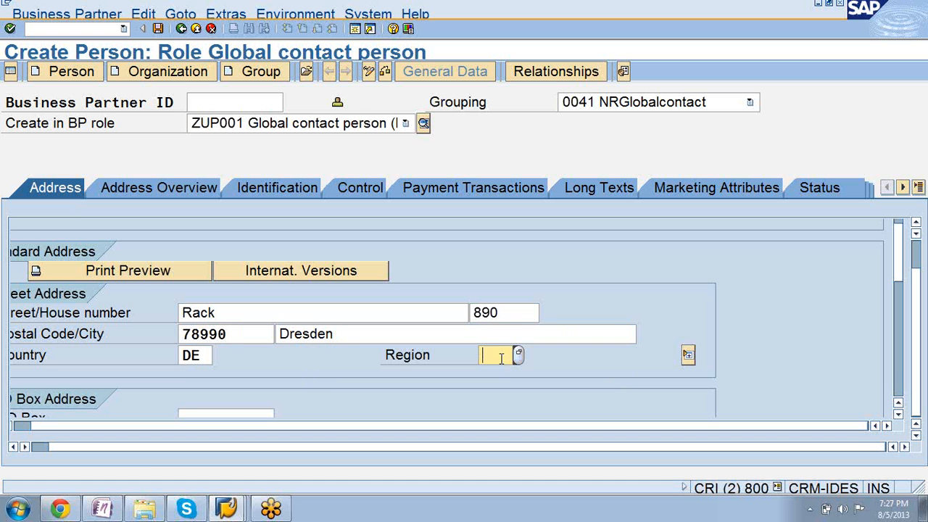
pyautogui.click(517, 355)
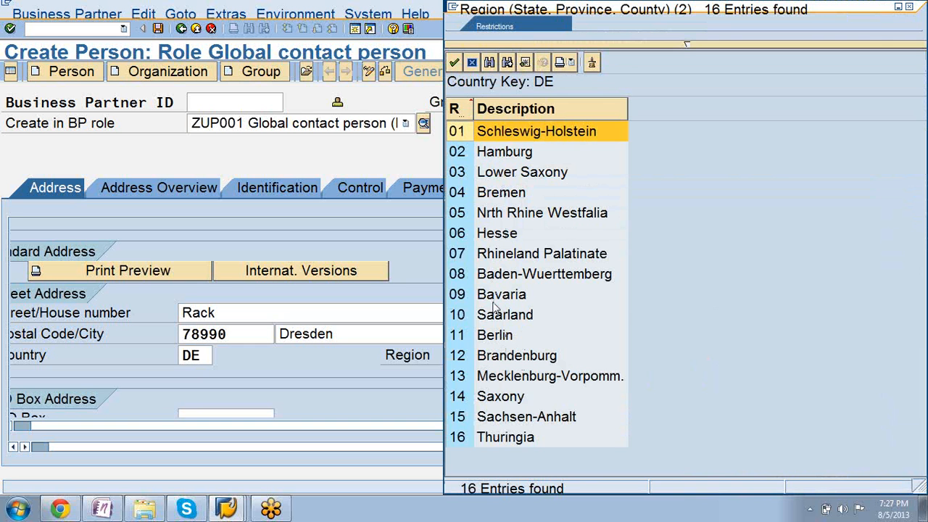
pyautogui.doubleClick(496, 338)
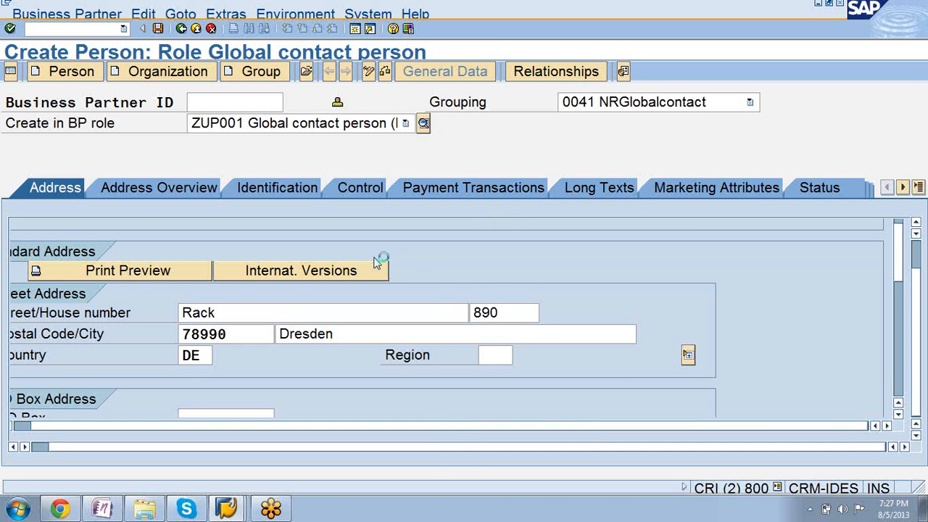
pyautogui.click(159, 29)
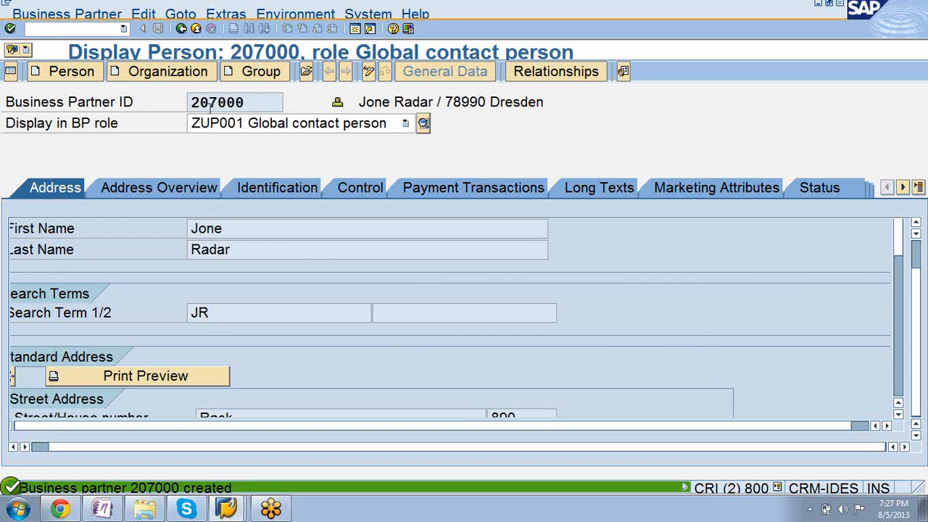
# Check the business partner ID assigned to the saved person.
pyautogui.click(252, 99)
pyautogui.moveTo(252, 100); pyautogui.dragTo(186, 104)
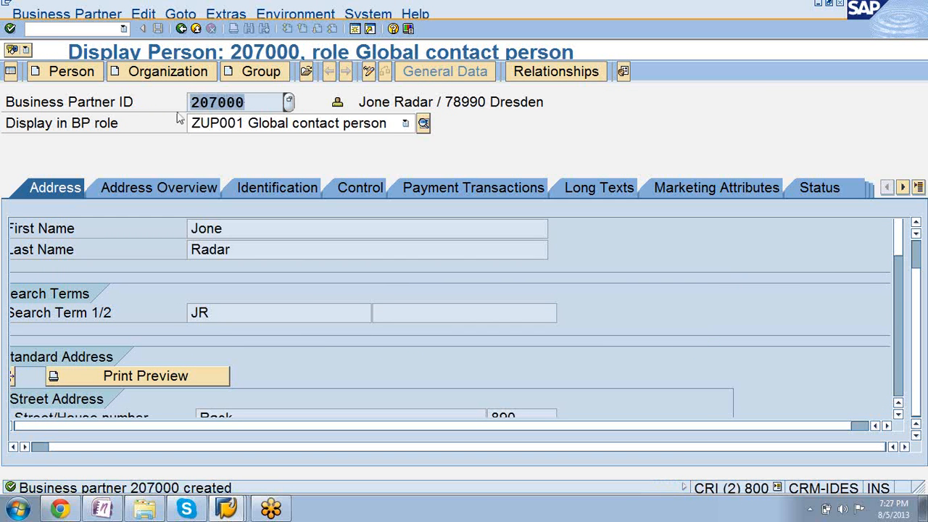
pyautogui.click(252, 103)
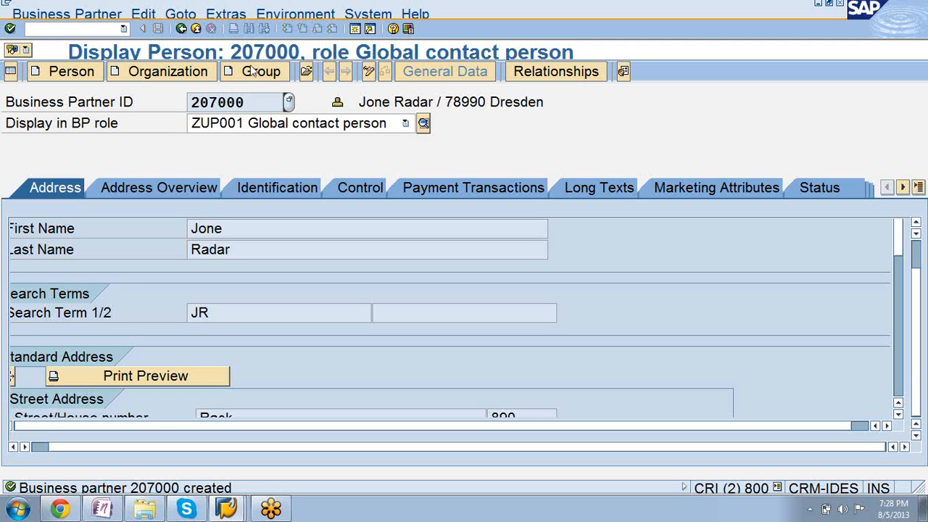
# Leave the person display and return the session with the grouping entries to the IMG structure.
pyautogui.click(182, 29)
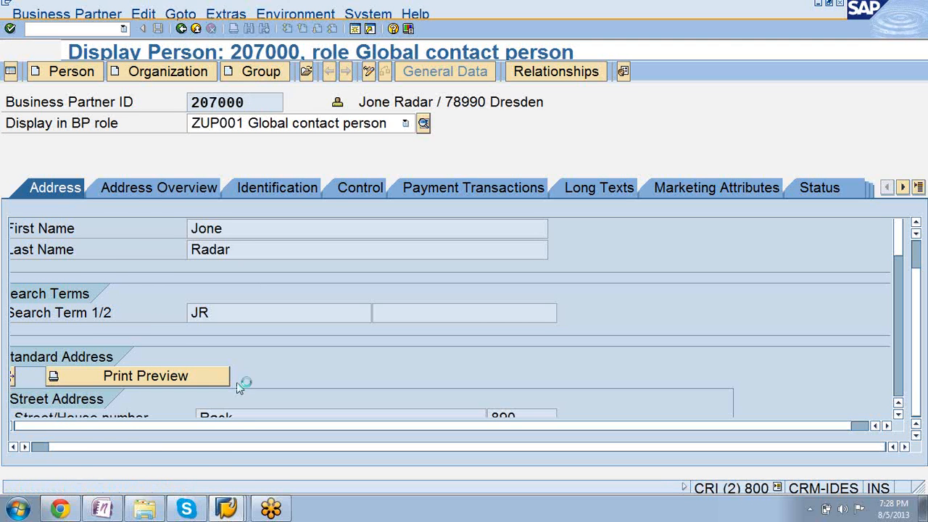
pyautogui.moveTo(226, 508)
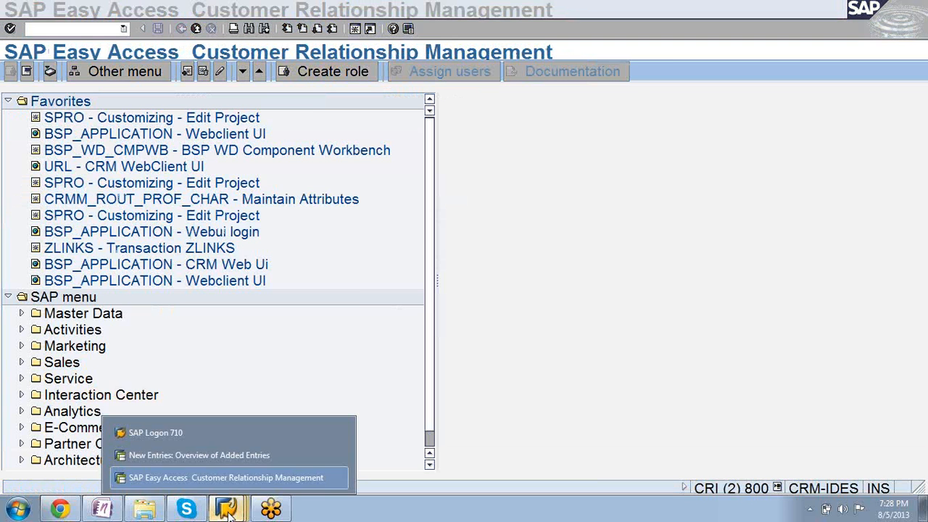
pyautogui.click(210, 455)
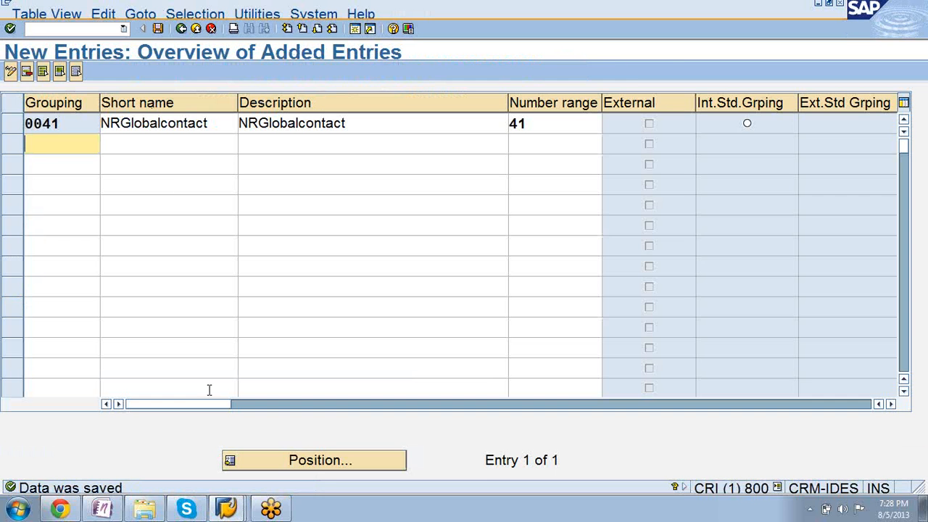
pyautogui.click(183, 30)
pyautogui.click(186, 33)
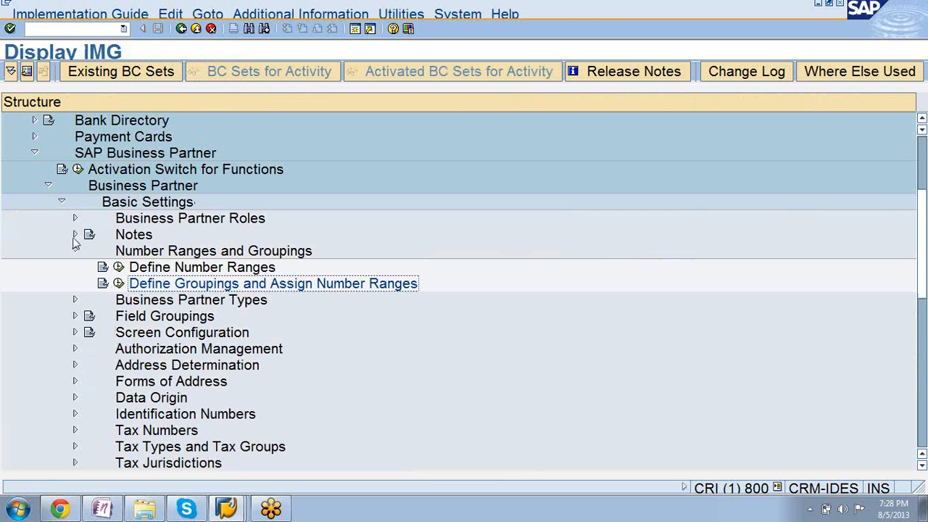
# Collapse Number Ranges and Groupings and open Configure Field Attributes per BP Role under Field Groupings.
pyautogui.click(75, 251)
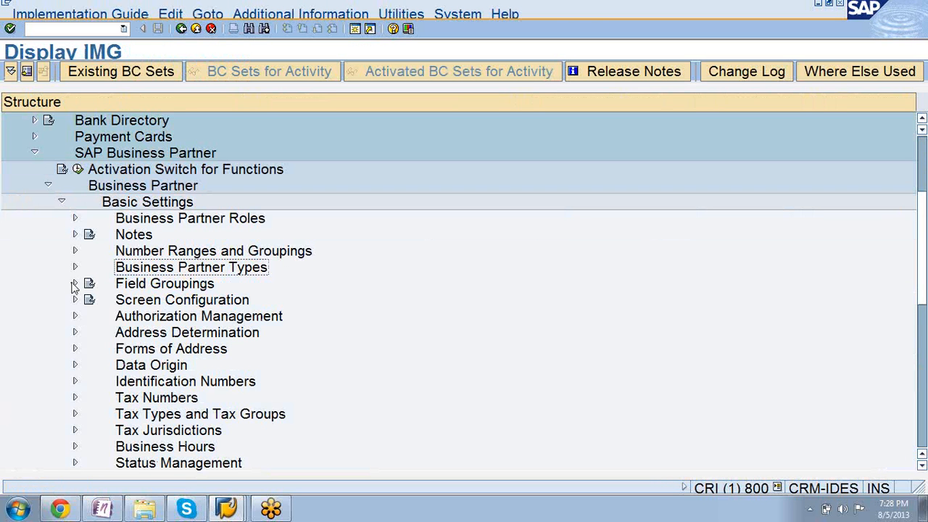
pyautogui.click(75, 284)
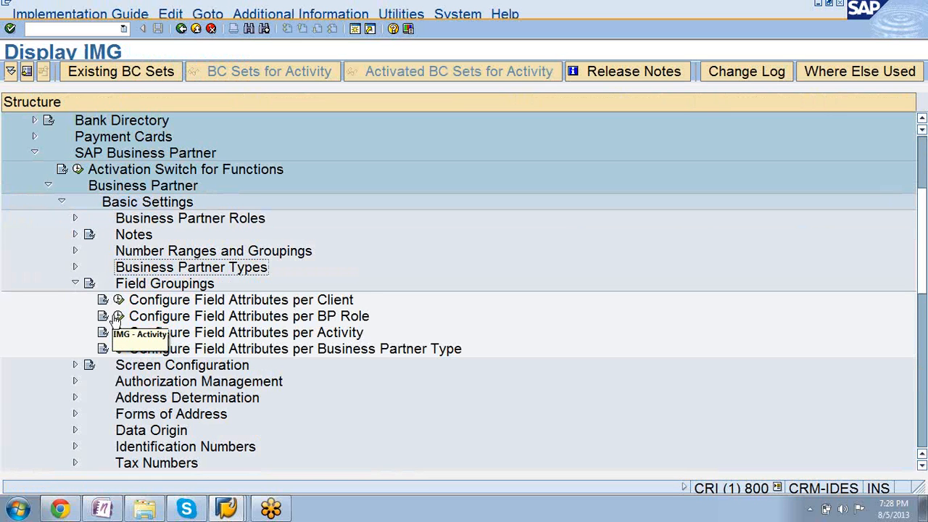
pyautogui.click(119, 318)
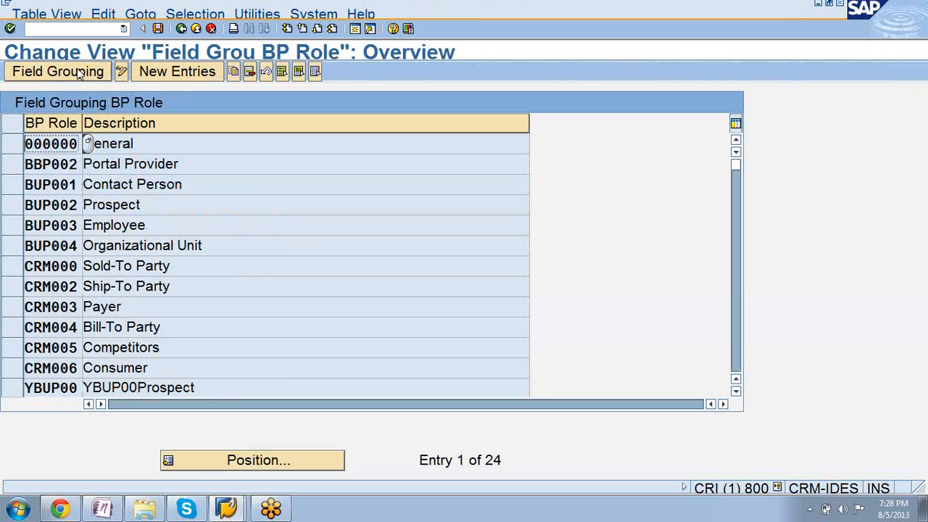
# Add a new field grouping entry for BP role ZUP001 Global contact person.
pyautogui.click(178, 72)
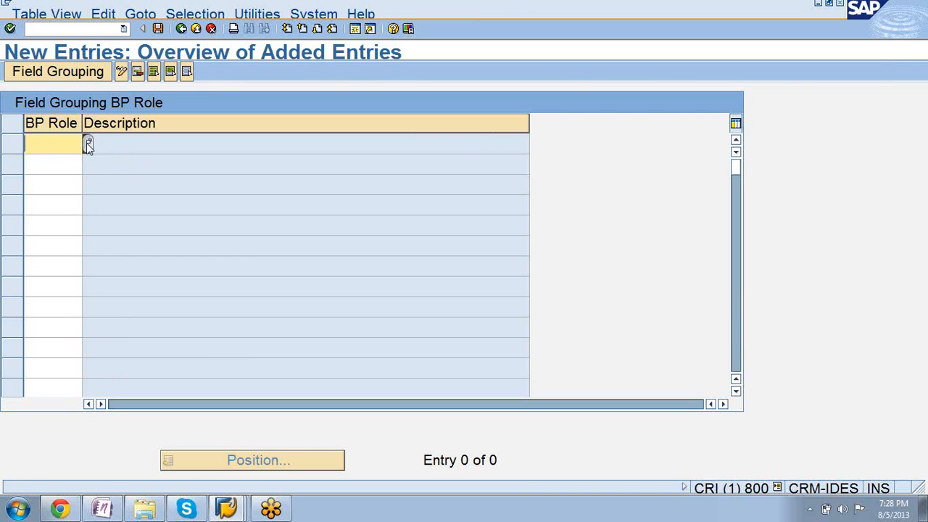
pyautogui.click(87, 144)
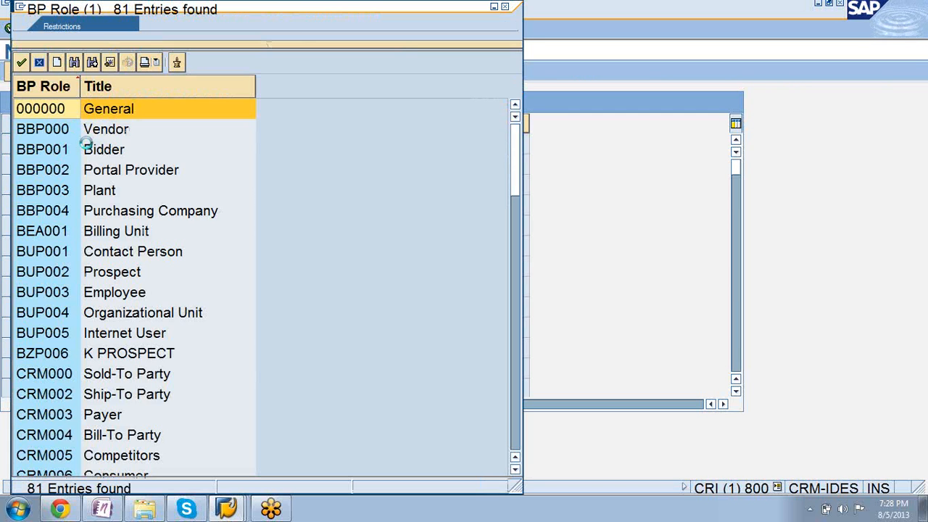
pyautogui.scroll(-6, 87, 149)
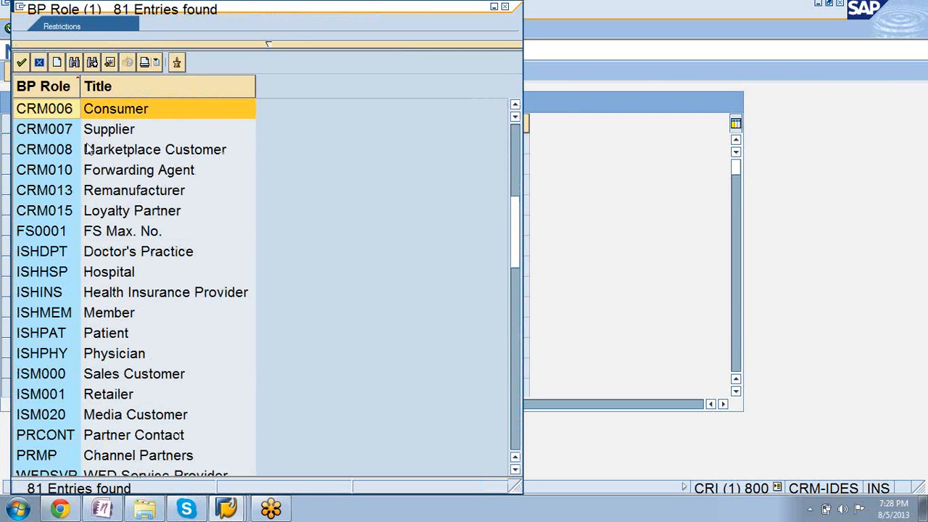
pyautogui.scroll(-5, 87, 148)
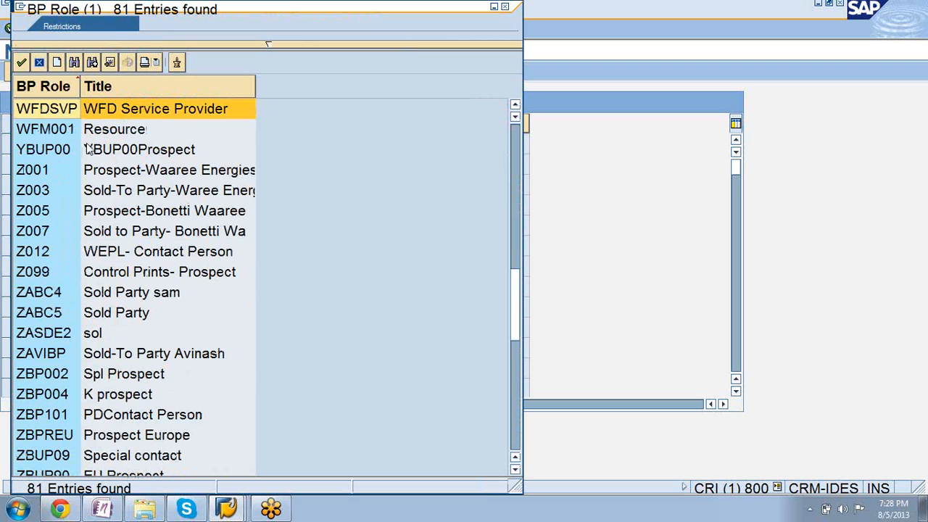
pyautogui.scroll(-5, 87, 149)
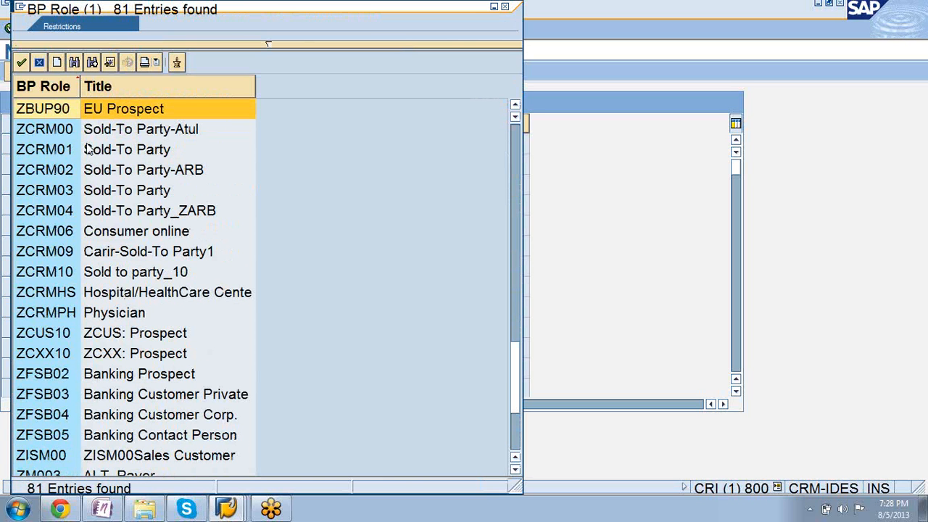
pyautogui.scroll(-3, 87, 149)
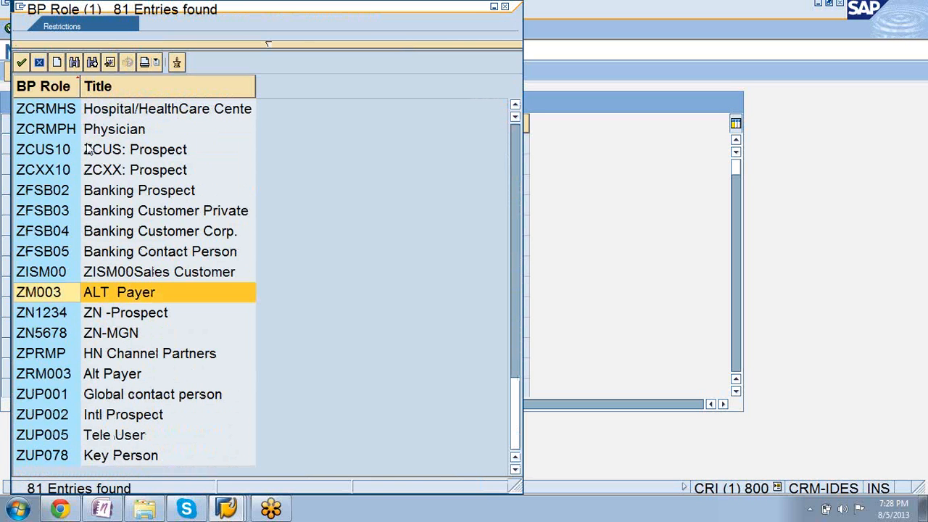
pyautogui.click(92, 394)
pyautogui.doubleClick(93, 394)
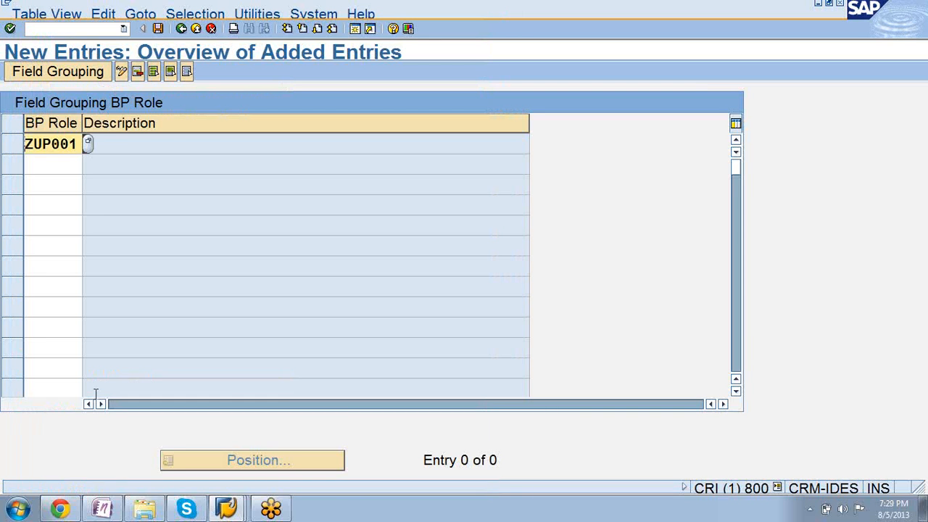
pyautogui.press('Return')
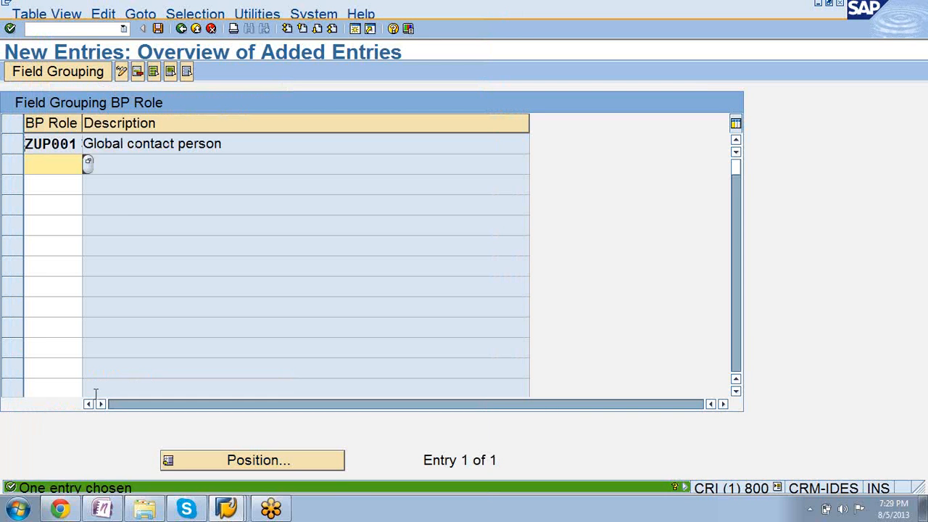
# Open the field grouping settings of BP role ZUP001.
pyautogui.click(64, 75)
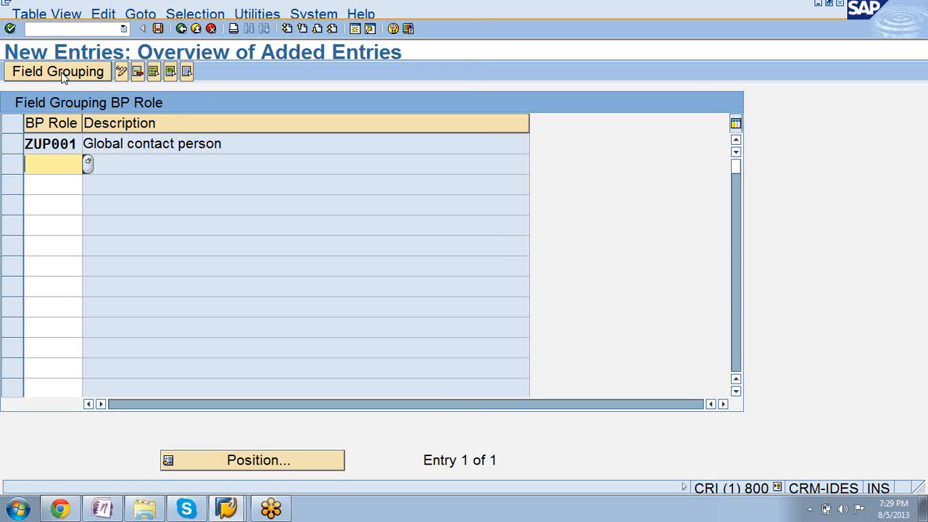
pyautogui.click(37, 144)
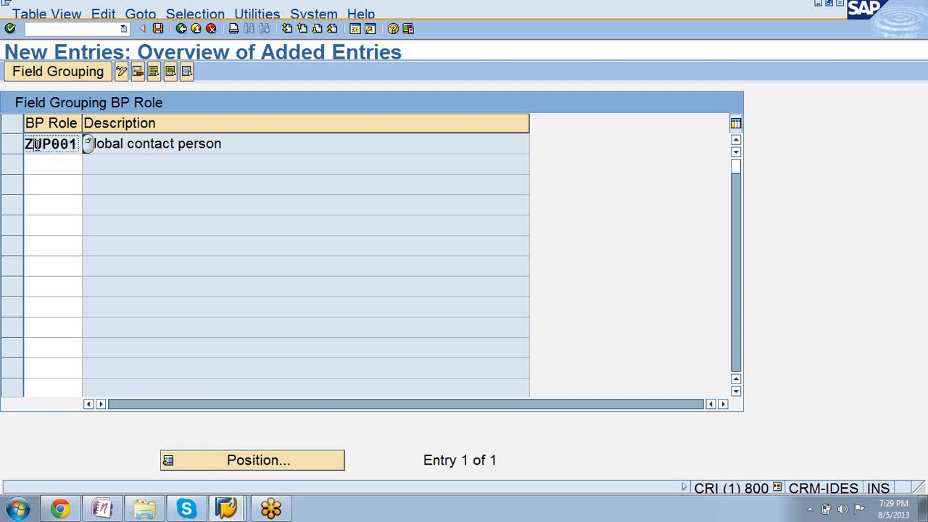
pyautogui.doubleClick(36, 145)
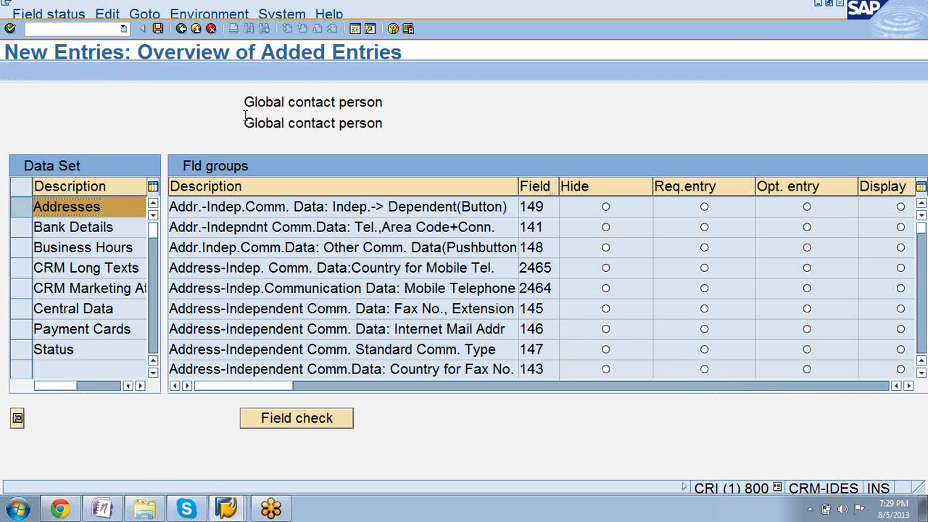
# Switch to the second SAP session, run transaction BP and start creating a person.
pyautogui.click(231, 510)
pyautogui.click(217, 475)
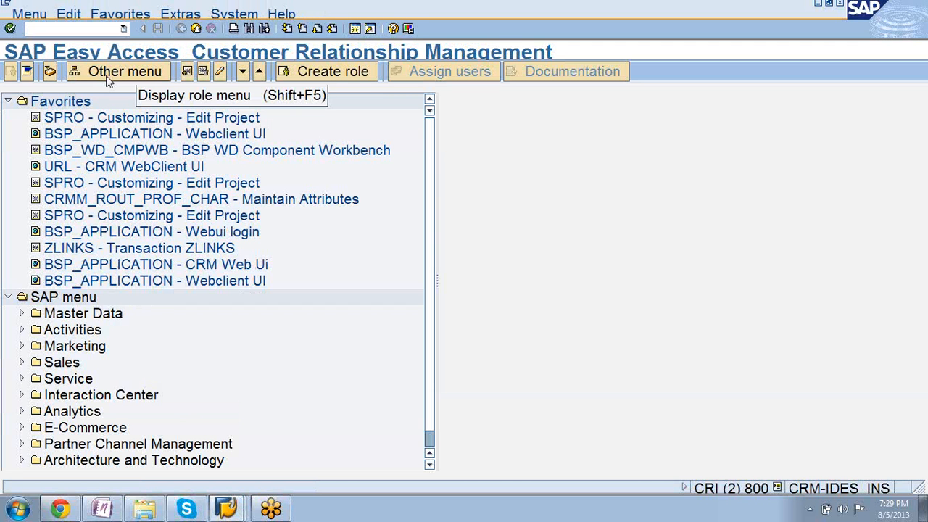
pyautogui.write('/nbp')
pyautogui.press('Return')
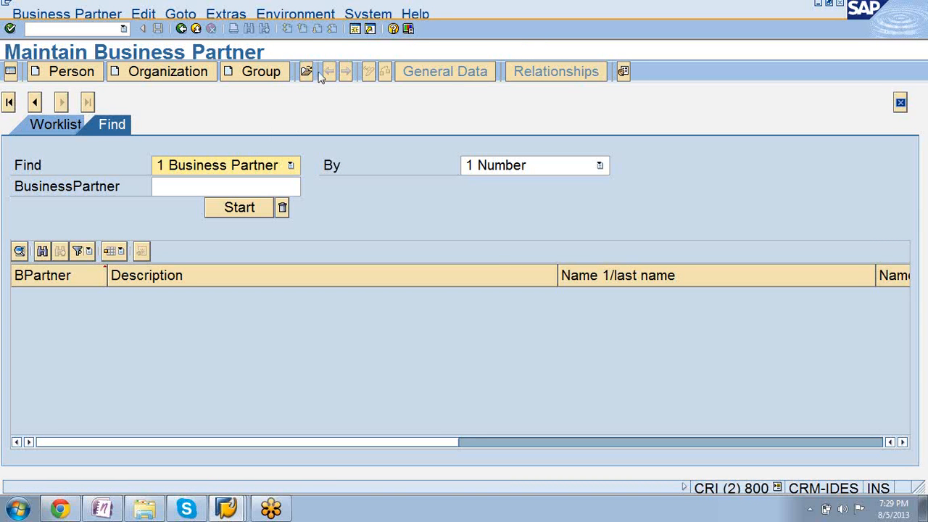
pyautogui.click(71, 73)
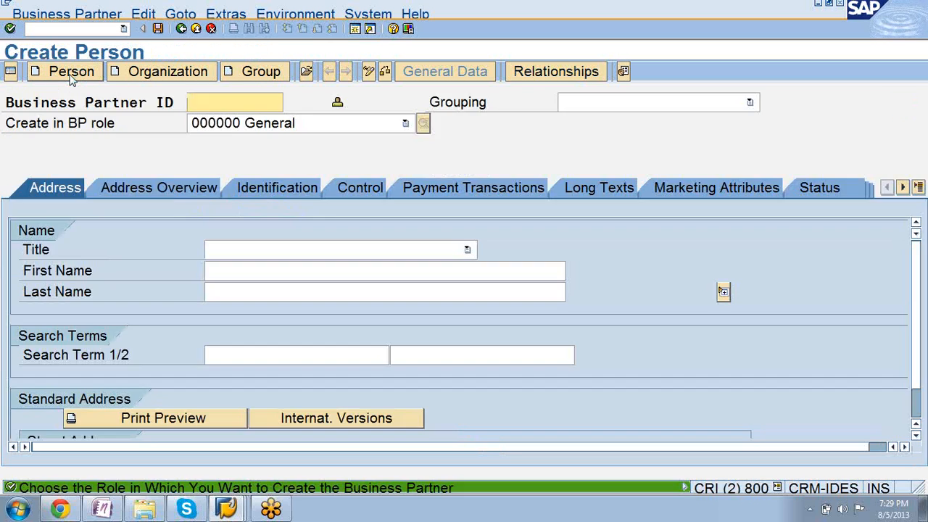
# Choose creation of the person in BP role ZUP001 Global contact person and view its payment transactions data.
pyautogui.click(405, 124)
pyautogui.scroll(-1, 406, 182)
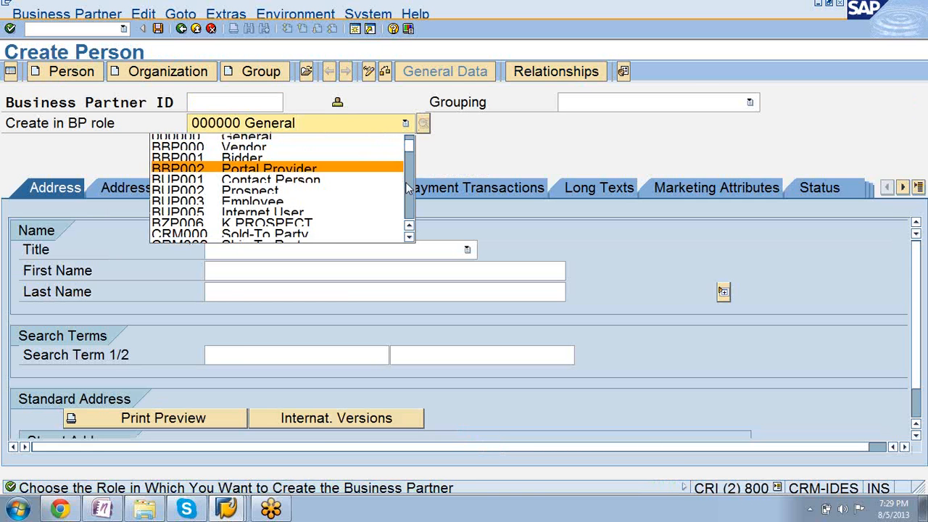
pyautogui.press('Down')
pyautogui.press('Down')
pyautogui.press('Down')
pyautogui.press('Down')
pyautogui.press('Down')
pyautogui.press('Down')
pyautogui.press('Down')
pyautogui.press('Down')
pyautogui.press('Down')
pyautogui.press('Down')
pyautogui.press('Down')
pyautogui.press('Down')
pyautogui.press('Down')
pyautogui.press('Down')
pyautogui.press('Down')
pyautogui.press('Down')
pyautogui.press('Down')
pyautogui.press('Down')
pyautogui.press('Down')
pyautogui.press('Down')
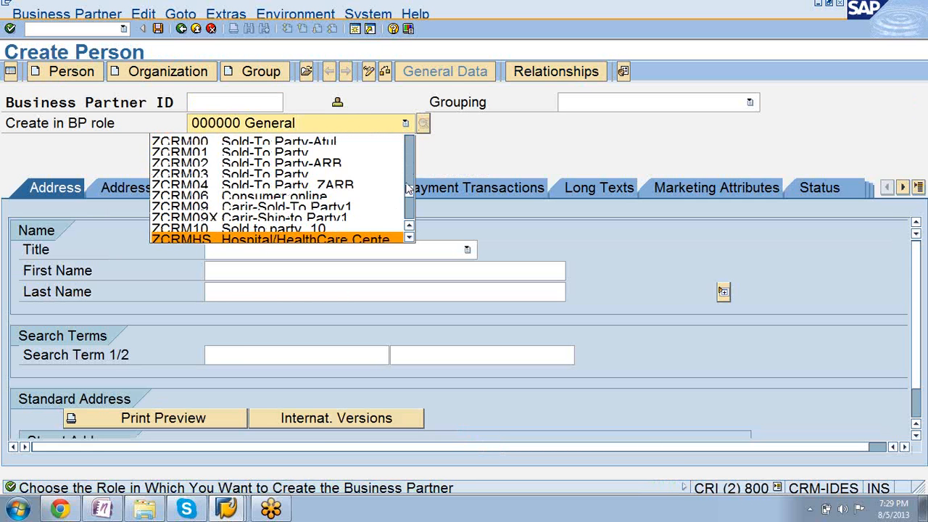
pyautogui.press('Down')
pyautogui.press('Down')
pyautogui.press('Down')
pyautogui.press('Down')
pyautogui.press('Down')
pyautogui.press('Down')
pyautogui.press('Down')
pyautogui.press('Down')
pyautogui.press('Down')
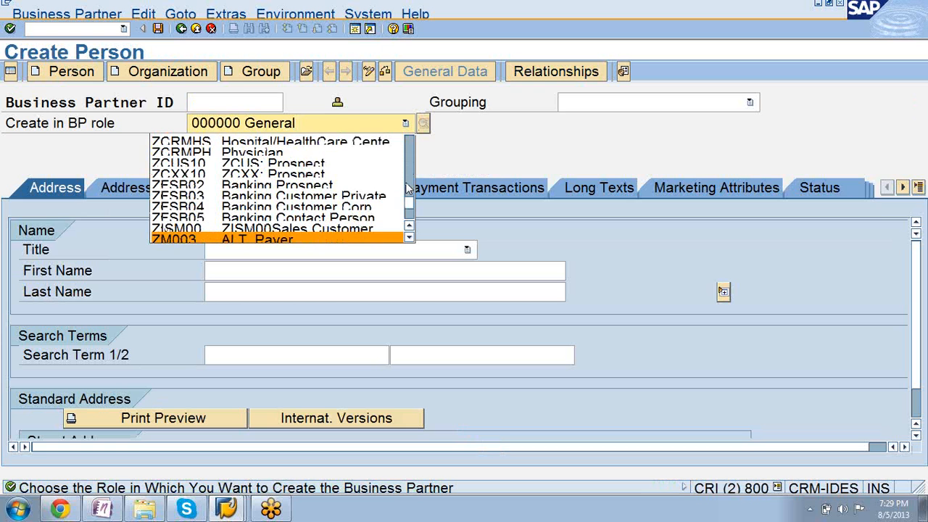
pyautogui.press('Down')
pyautogui.press('Down')
pyautogui.press('Down')
pyautogui.press('Down')
pyautogui.press('Down')
pyautogui.press('Down')
pyautogui.press('Down')
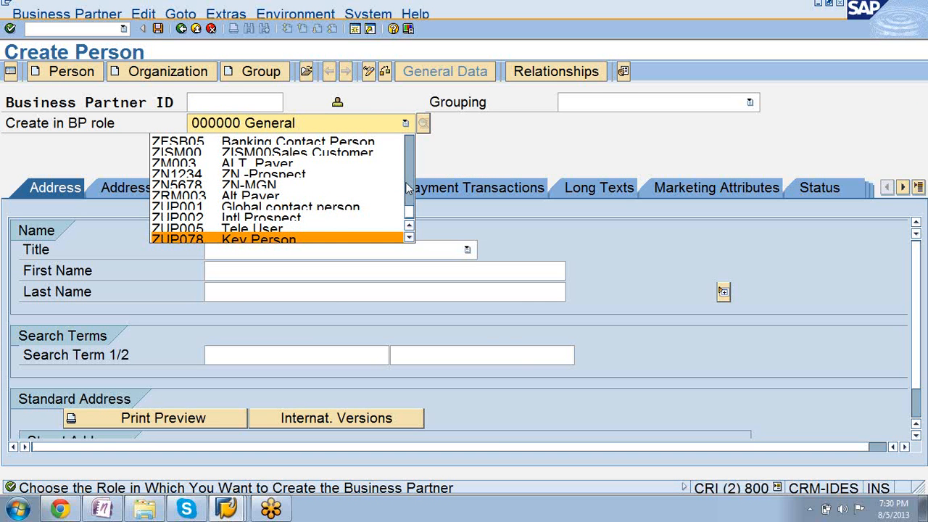
pyautogui.click(360, 206)
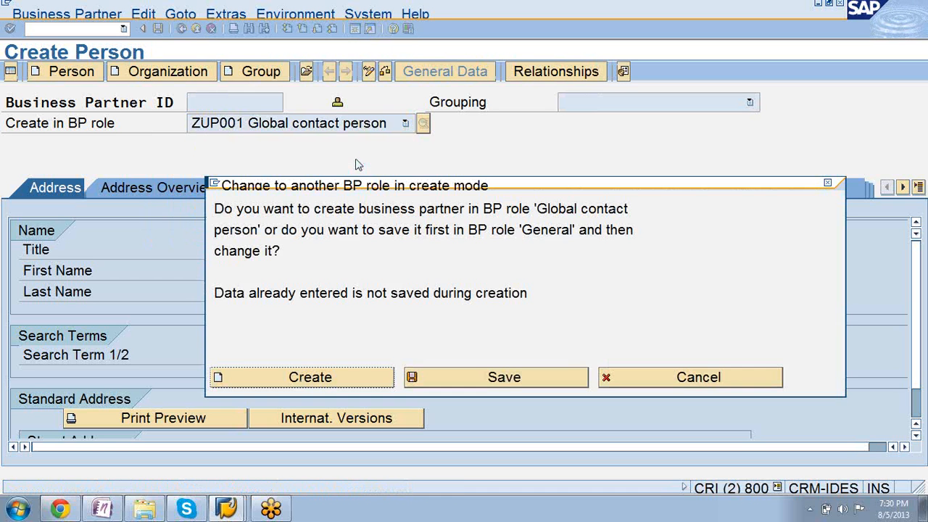
pyautogui.click(310, 377)
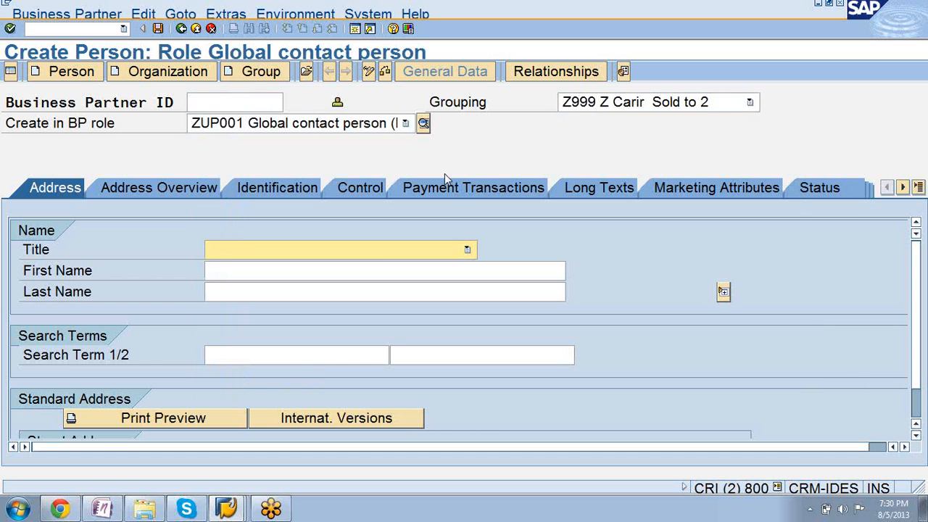
pyautogui.click(456, 194)
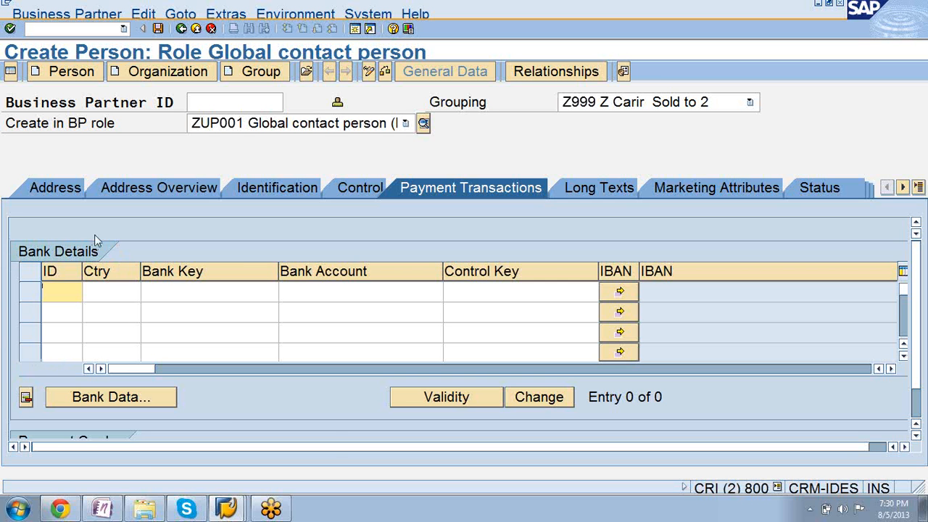
# Return to the field grouping session, load the Bank Details data set and set its Bank Details field group to Hide.
pyautogui.click(227, 509)
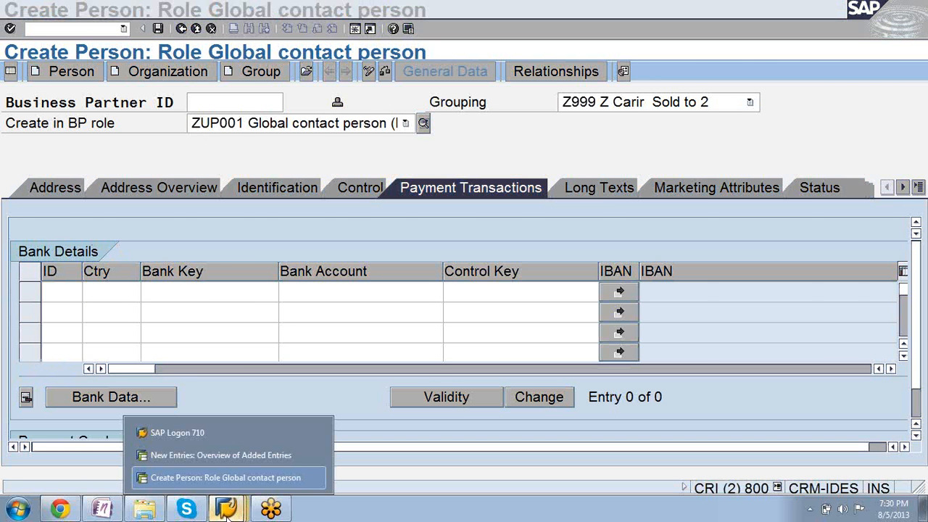
pyautogui.click(214, 454)
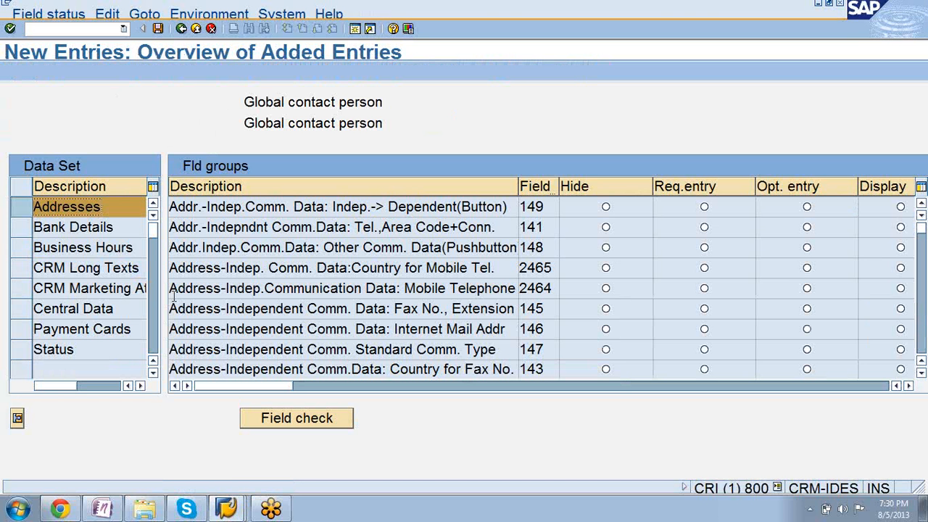
pyautogui.click(22, 228)
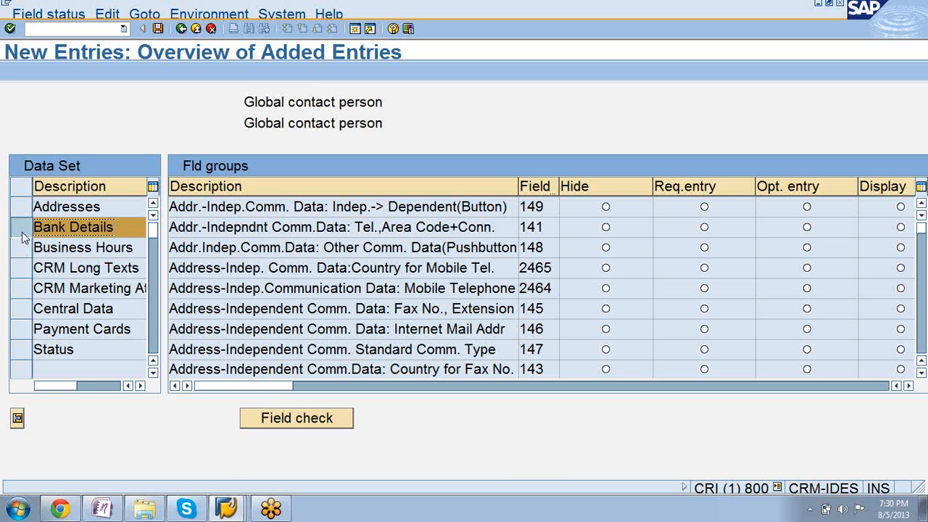
pyautogui.click(17, 419)
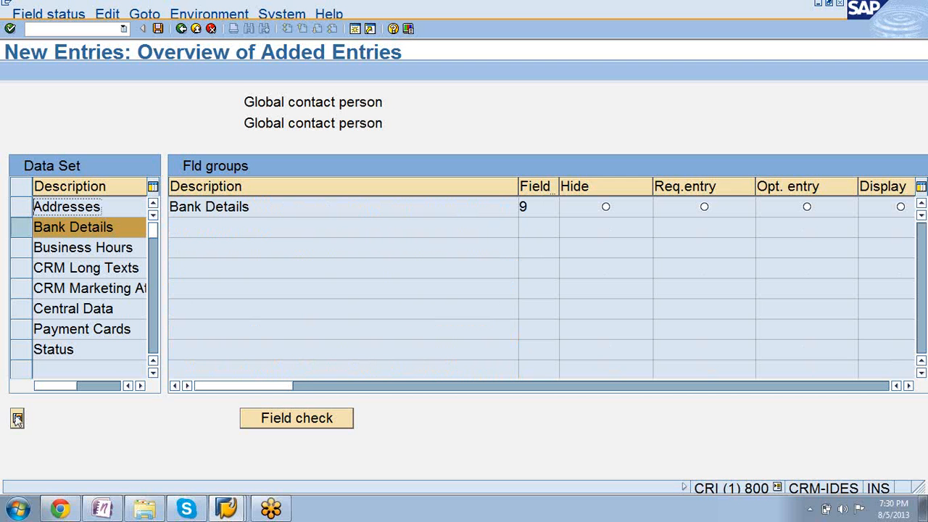
pyautogui.click(605, 207)
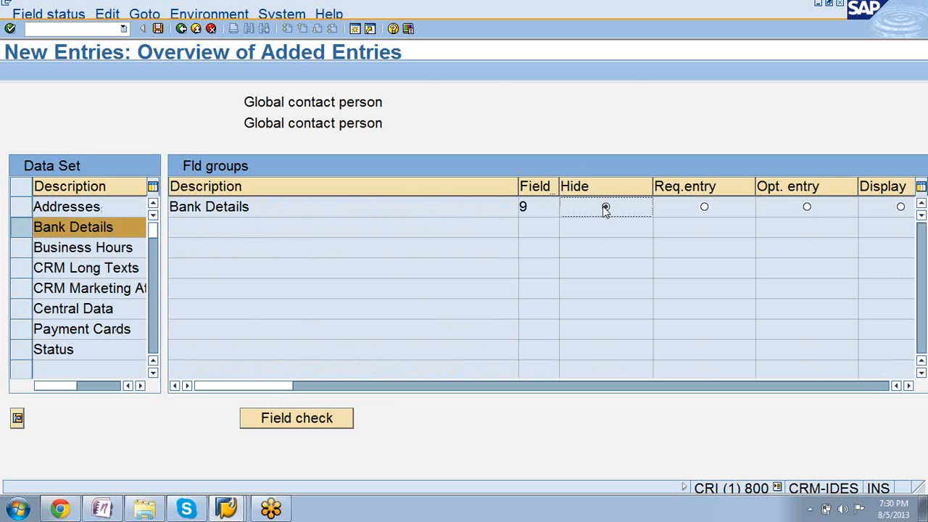
# Save the field grouping under customizing request CRIK900268 and return to the IMG structure.
pyautogui.click(158, 29)
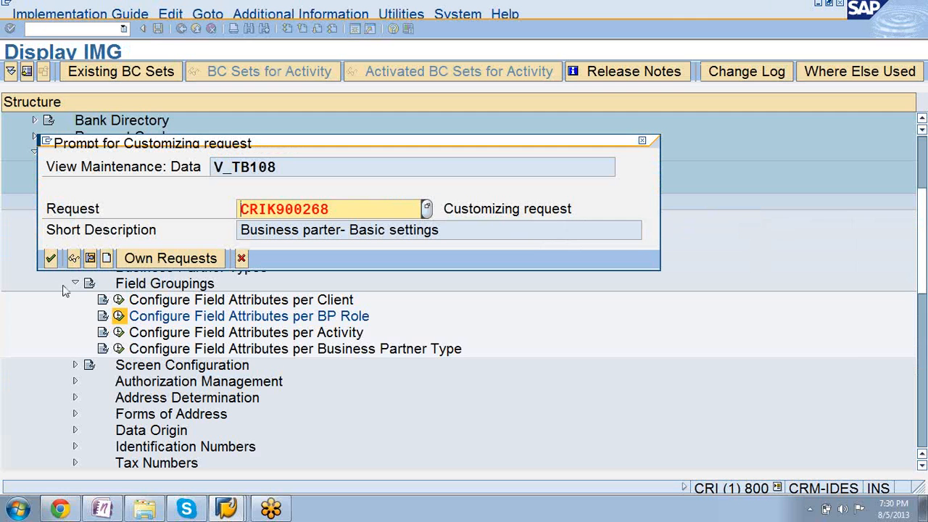
pyautogui.click(50, 259)
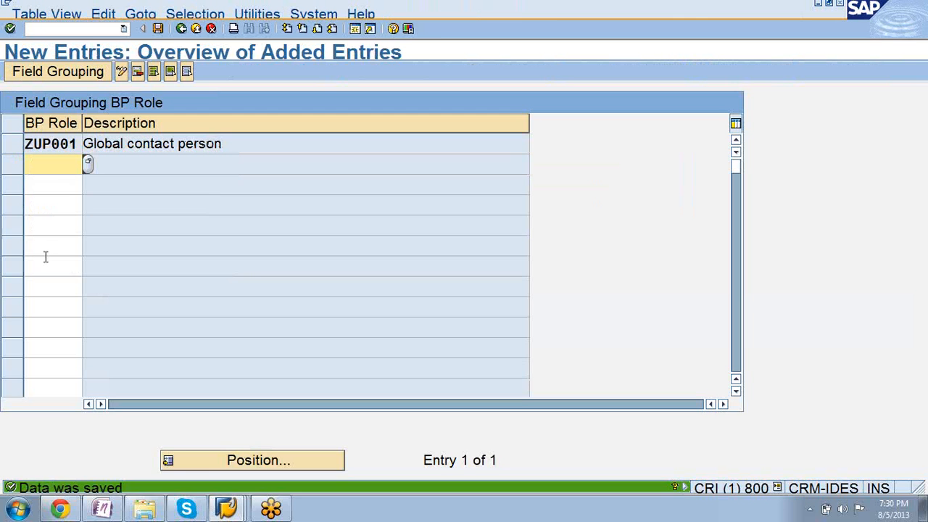
pyautogui.click(181, 29)
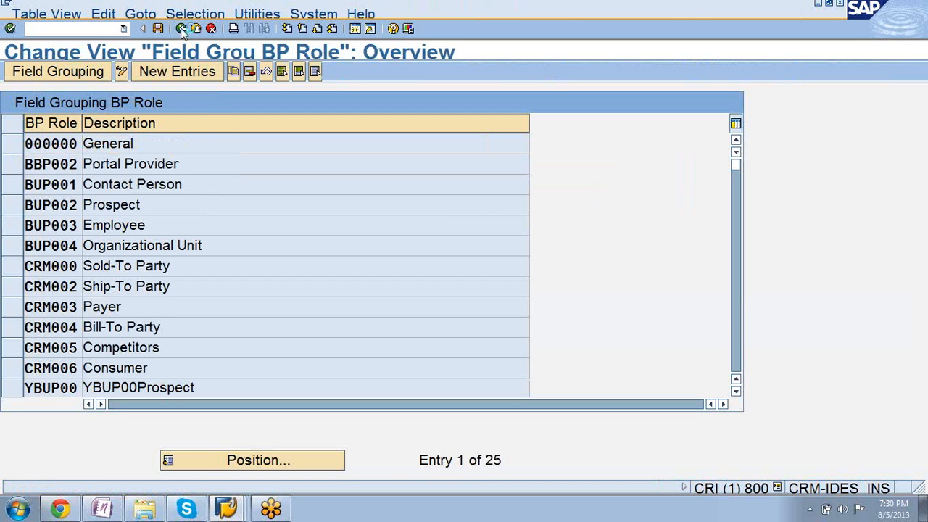
pyautogui.click(182, 29)
# Switch to the person creation session, restart transaction BP and begin a new person.
pyautogui.moveTo(226, 504)
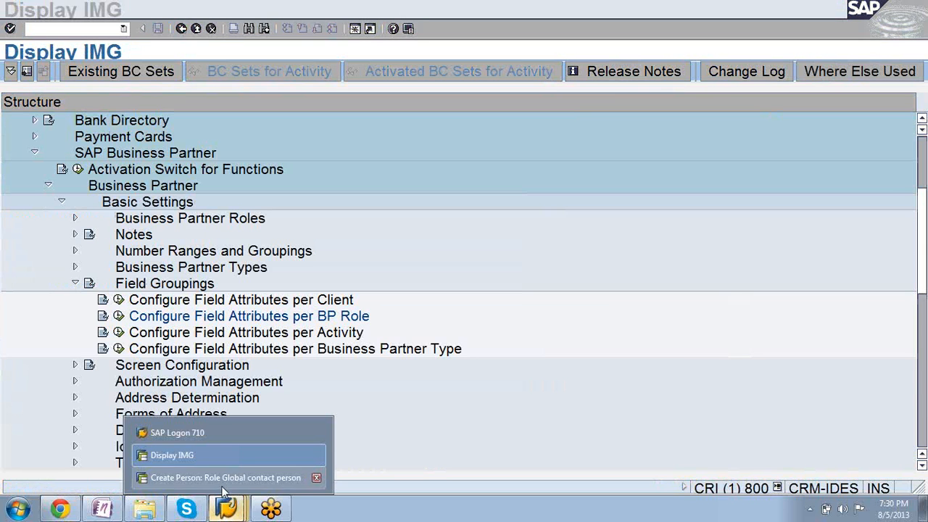
pyautogui.click(217, 478)
pyautogui.click(123, 29)
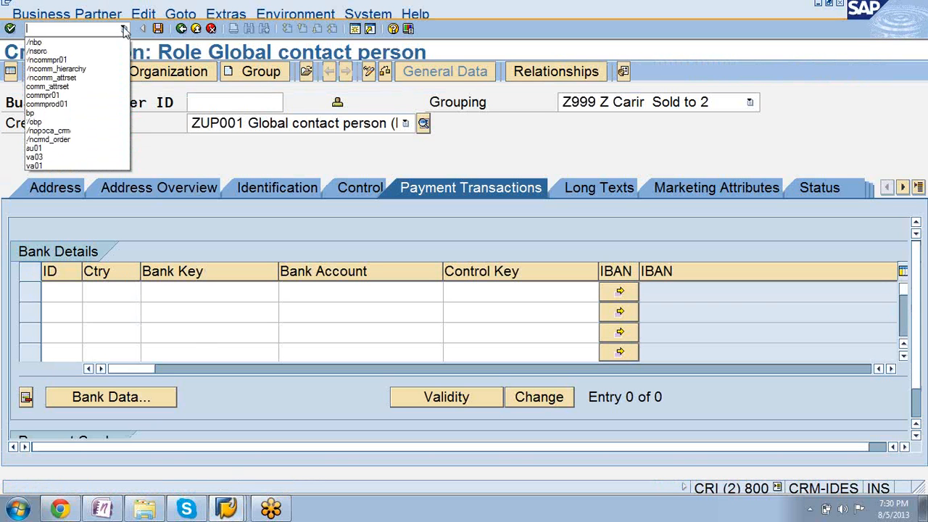
pyautogui.click(114, 43)
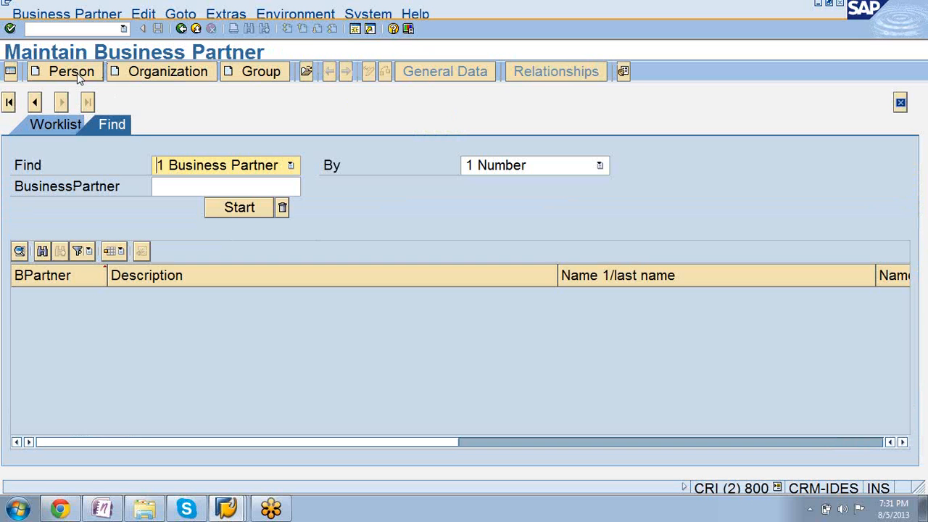
pyautogui.click(78, 75)
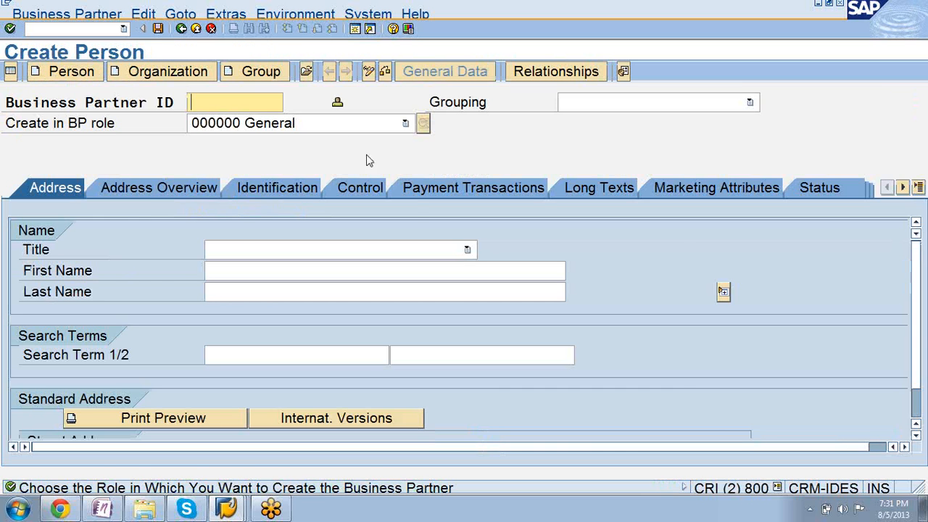
# Choose BP role ZUP001 Global contact person for the new person and check which sections its payment transactions data offers.
pyautogui.click(406, 124)
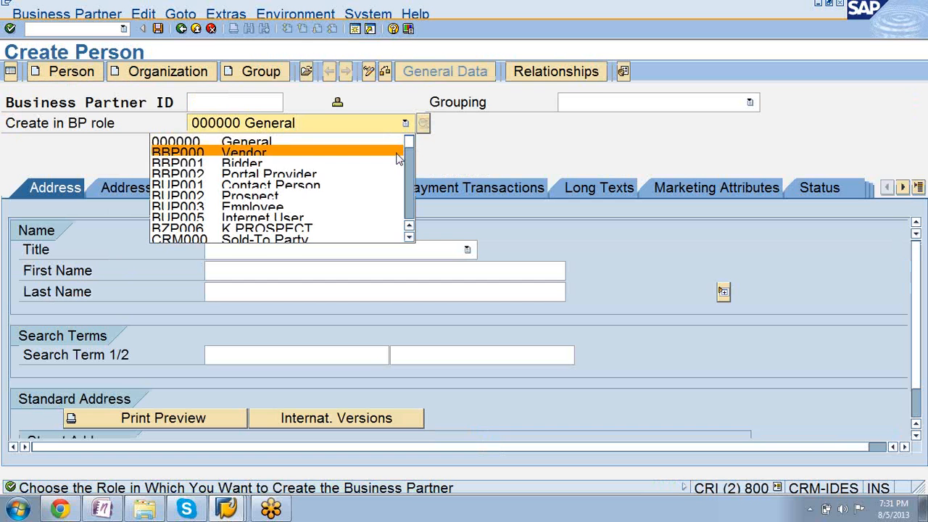
pyautogui.press('pagedown')
pyautogui.press('pagedown')
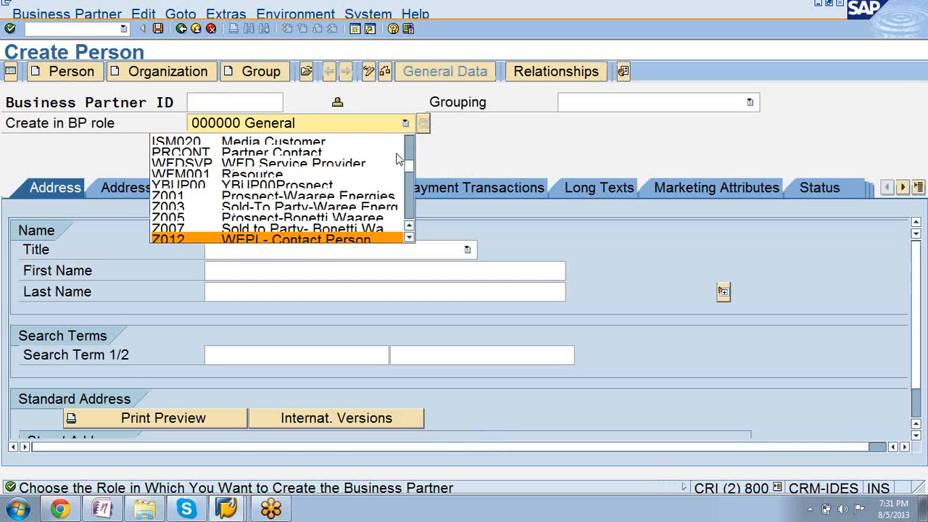
pyautogui.press('pagedown')
pyautogui.press('pagedown')
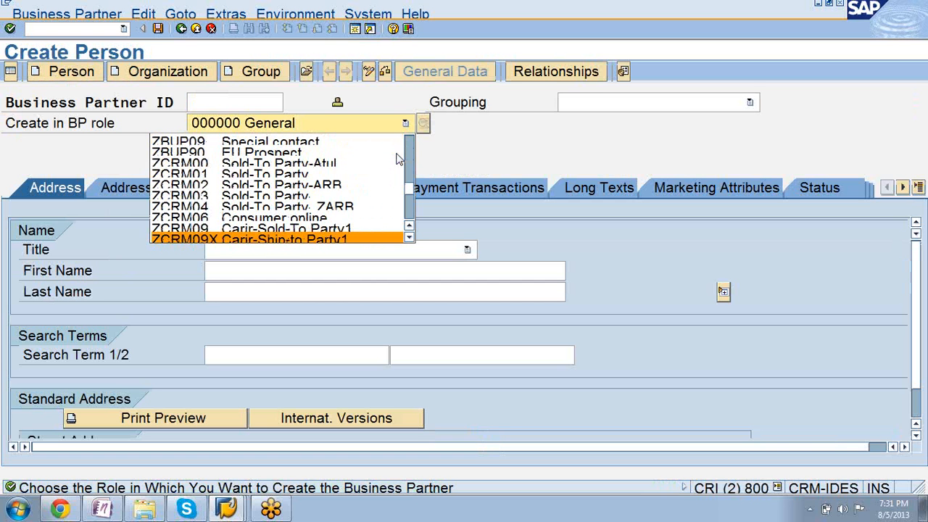
pyautogui.press('pagedown')
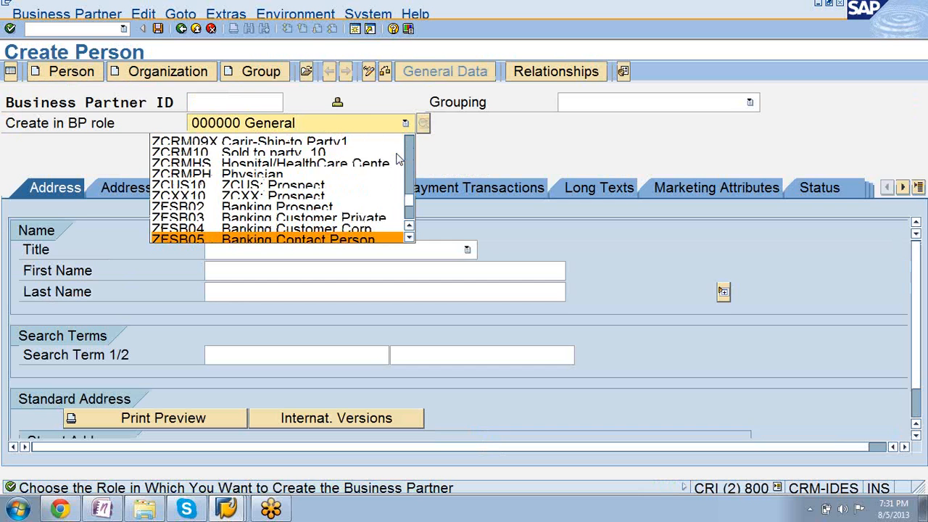
pyautogui.press('pagedown')
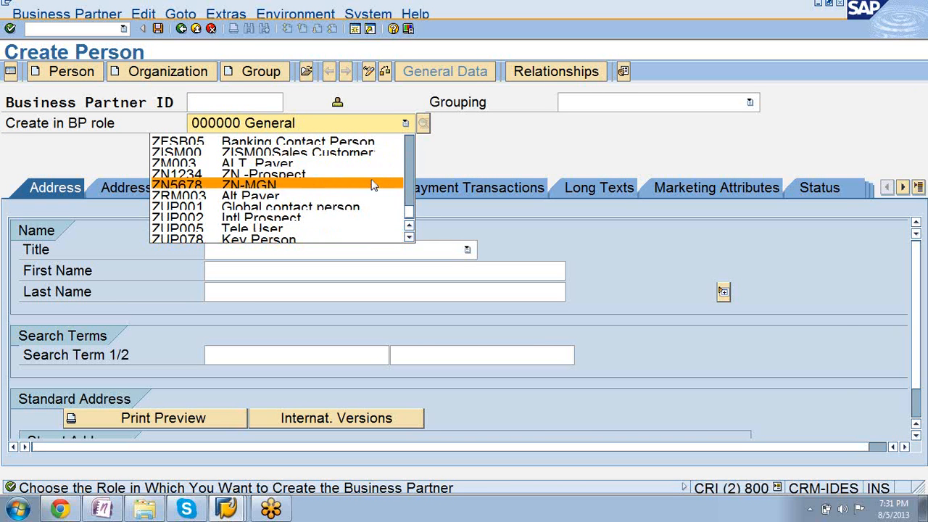
pyautogui.click(366, 207)
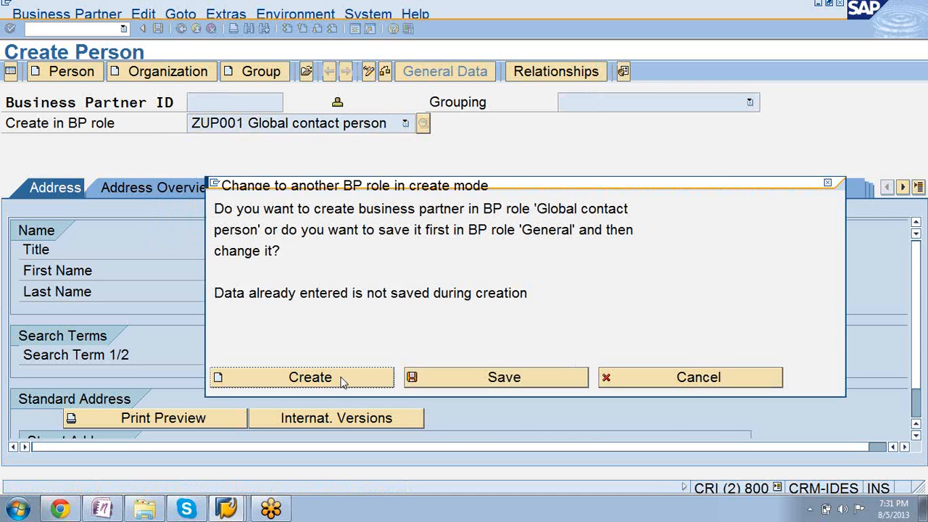
pyautogui.click(344, 383)
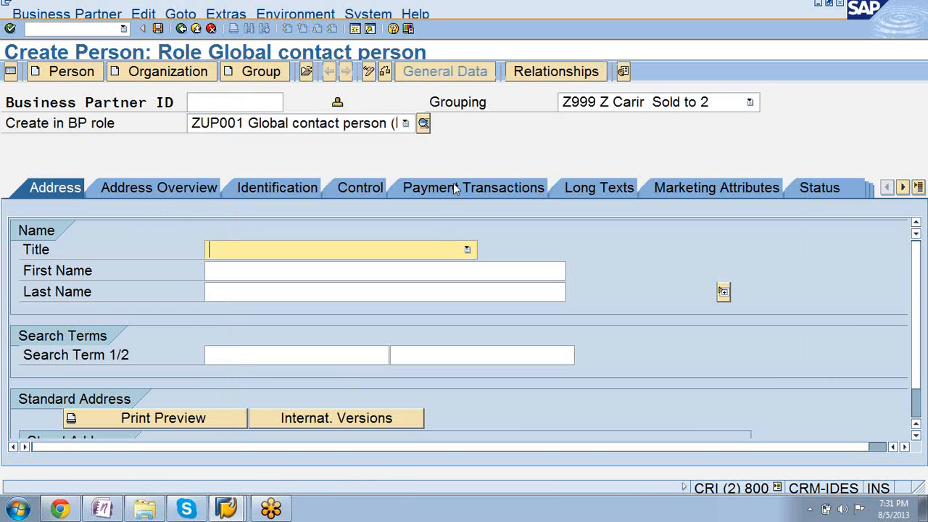
pyautogui.click(456, 188)
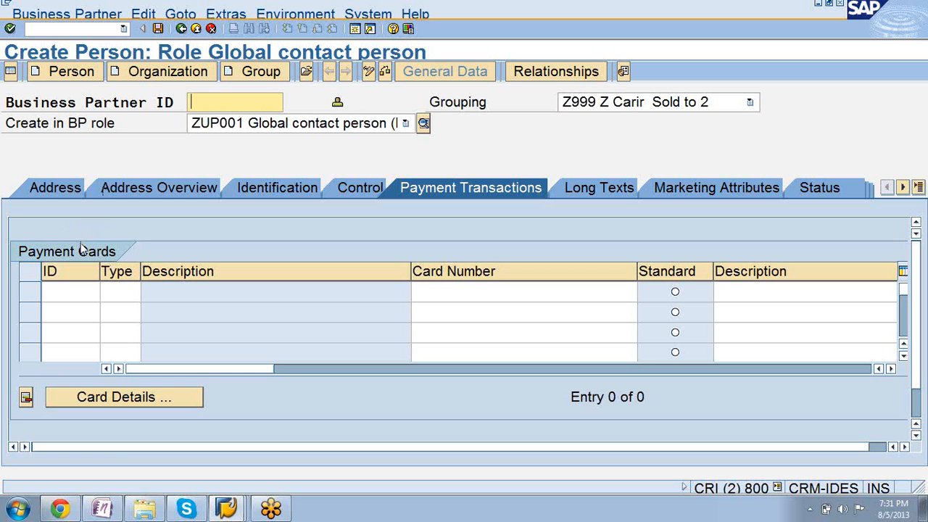
# Return to the IMG session, reopen Configure Field Attributes per BP Role and locate the ZUP001 Global contact person entry.
pyautogui.click(227, 509)
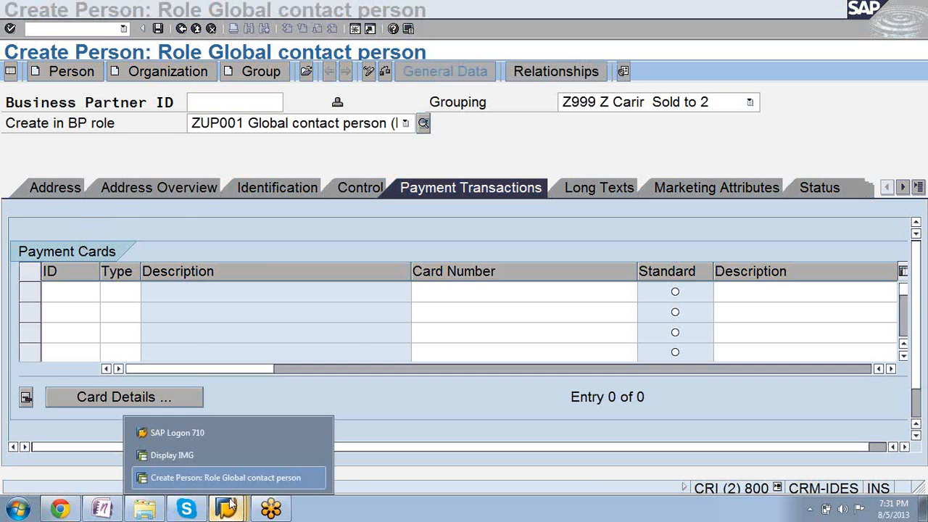
pyautogui.click(208, 455)
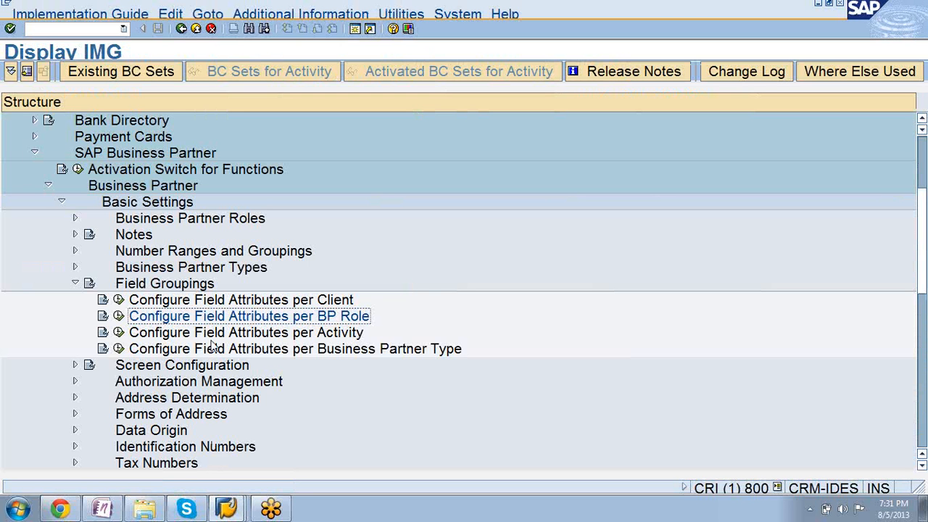
pyautogui.click(119, 316)
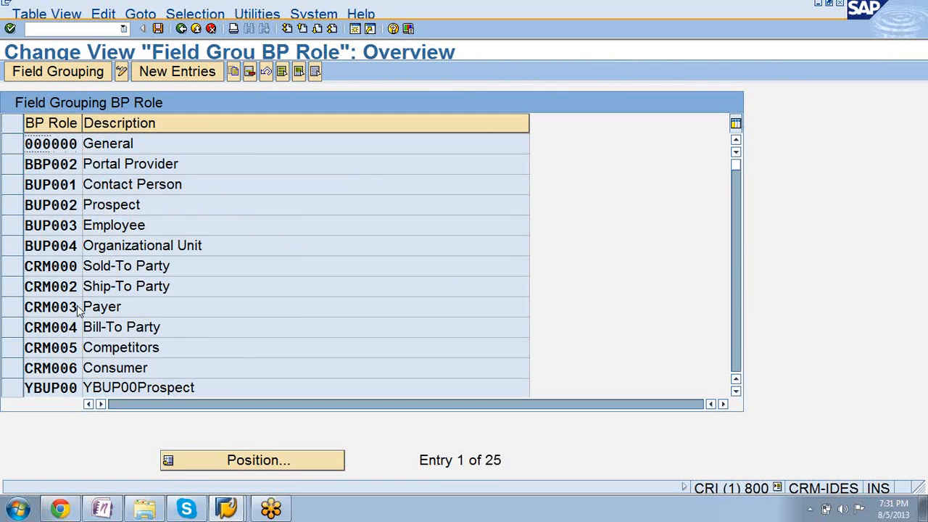
pyautogui.press('pagedown')
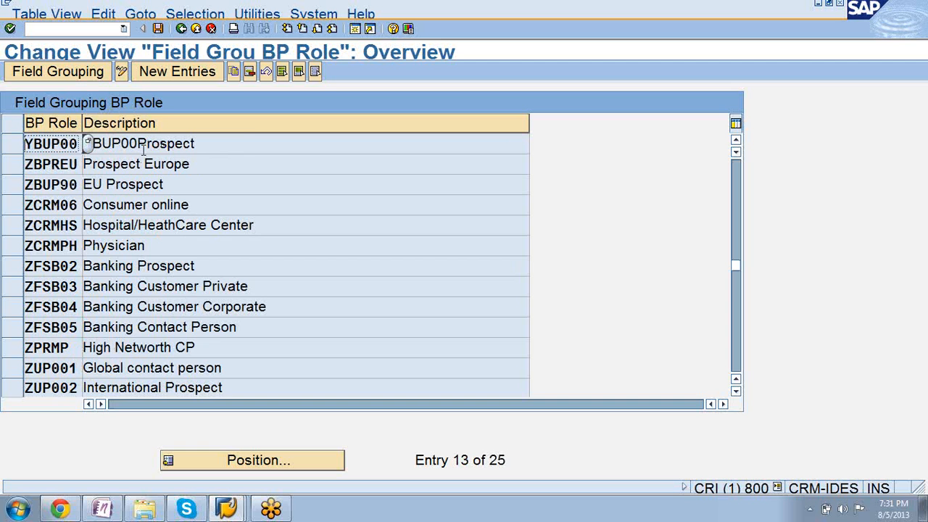
pyautogui.press('pagedown')
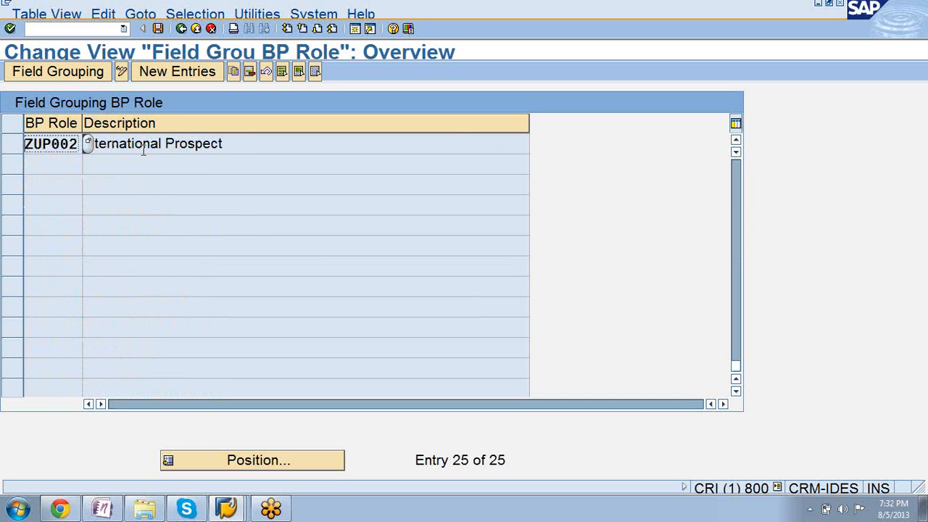
pyautogui.press('pageup')
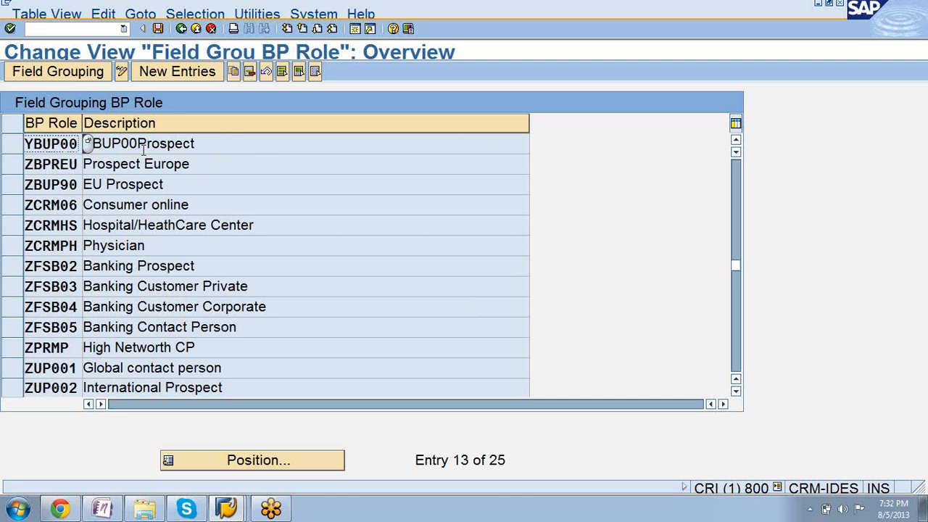
# Leave the BP role field grouping and open Define Transactions under Address Determination in the IMG structure.
pyautogui.click(181, 28)
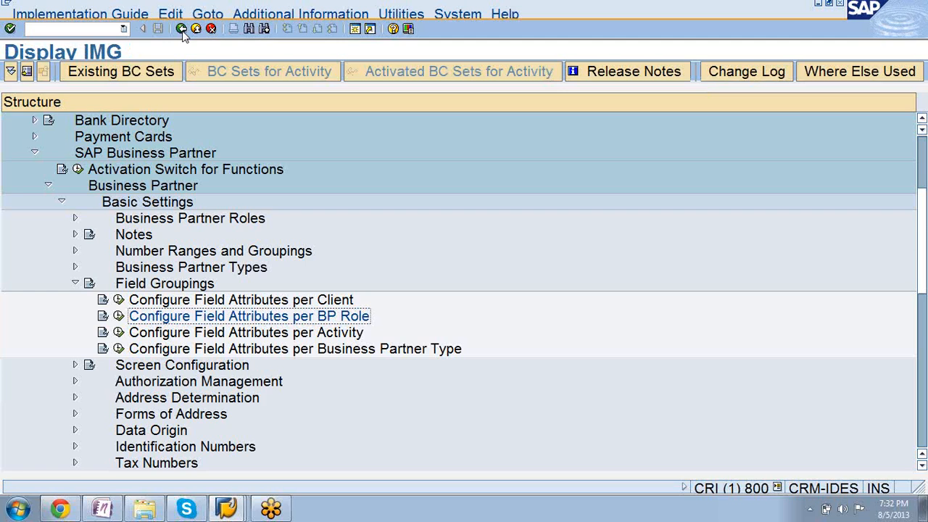
pyautogui.click(75, 284)
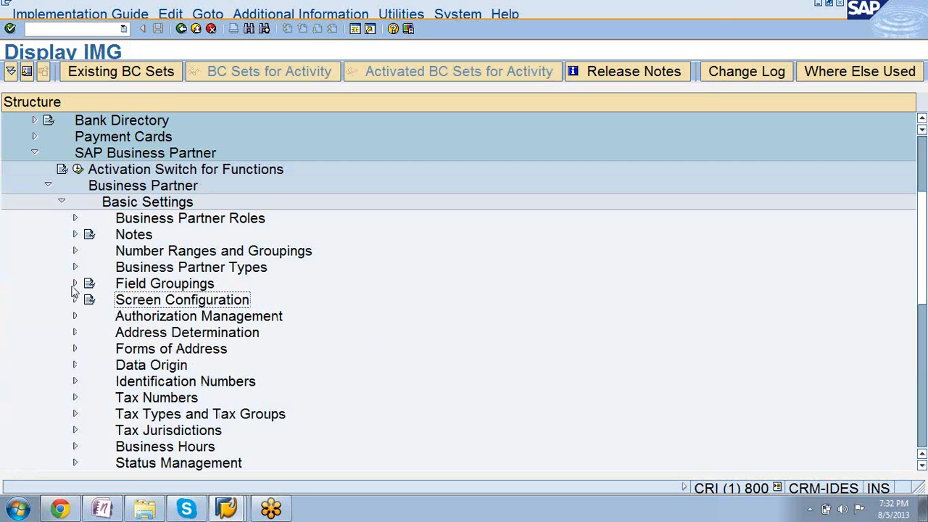
pyautogui.click(75, 333)
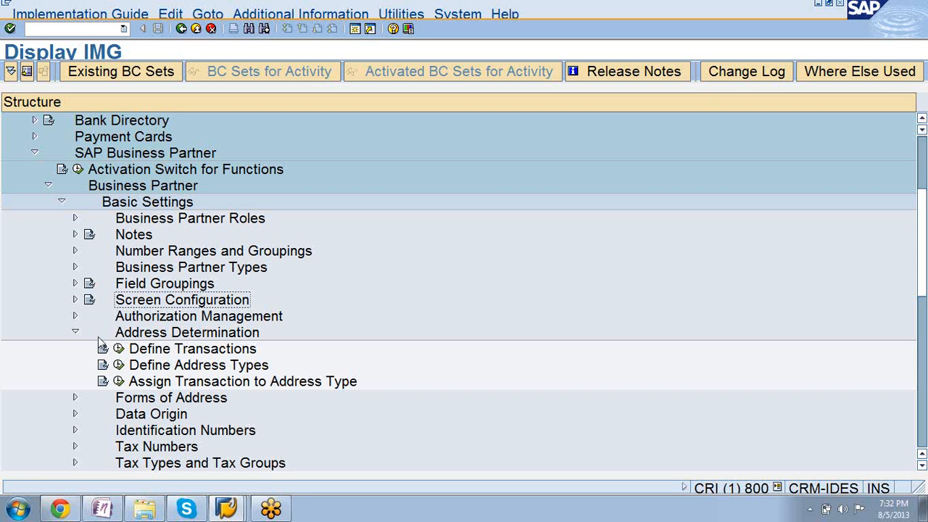
pyautogui.click(119, 349)
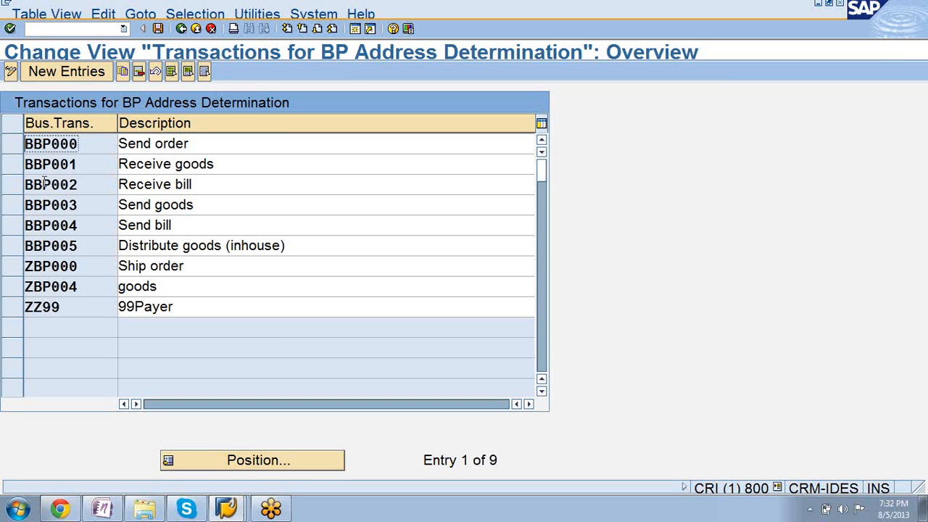
# Copy the BBP004 Send bill transaction and change the copy's description to Send invoice.
pyautogui.click(18, 145)
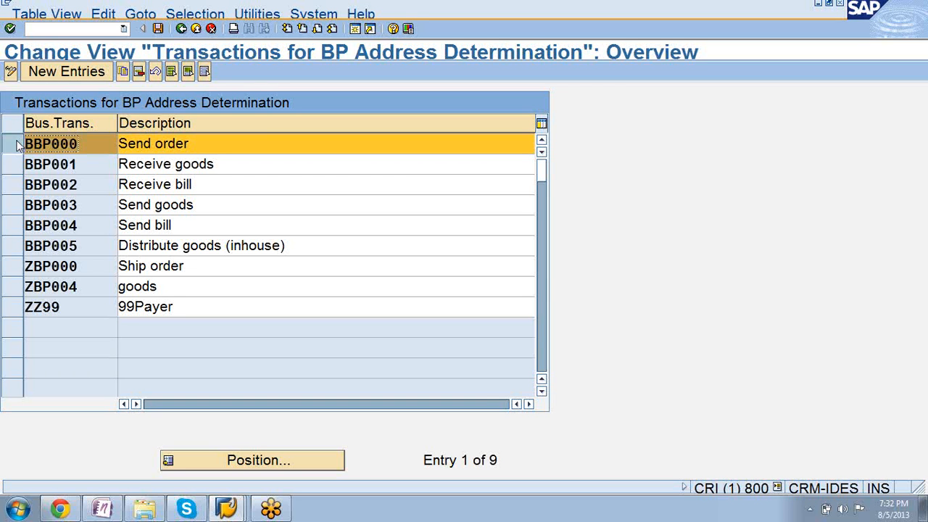
pyautogui.click(18, 145)
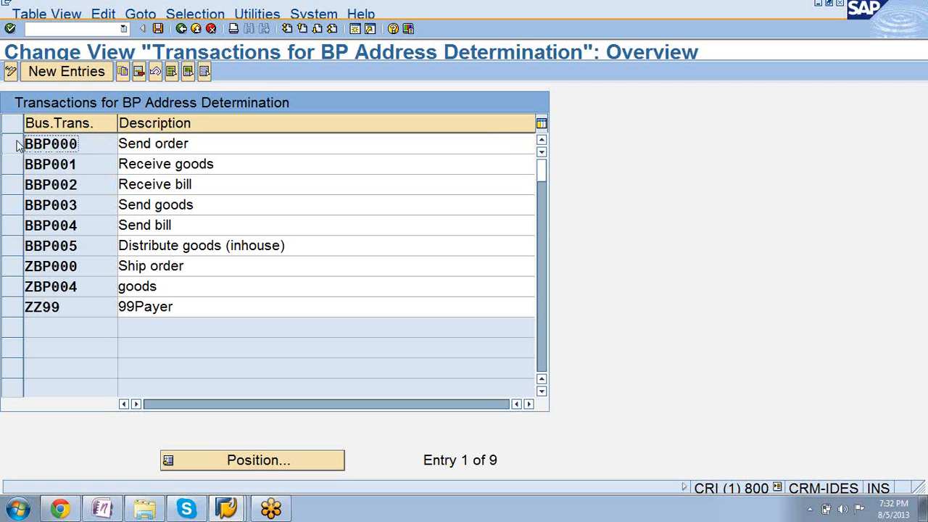
pyautogui.click(20, 227)
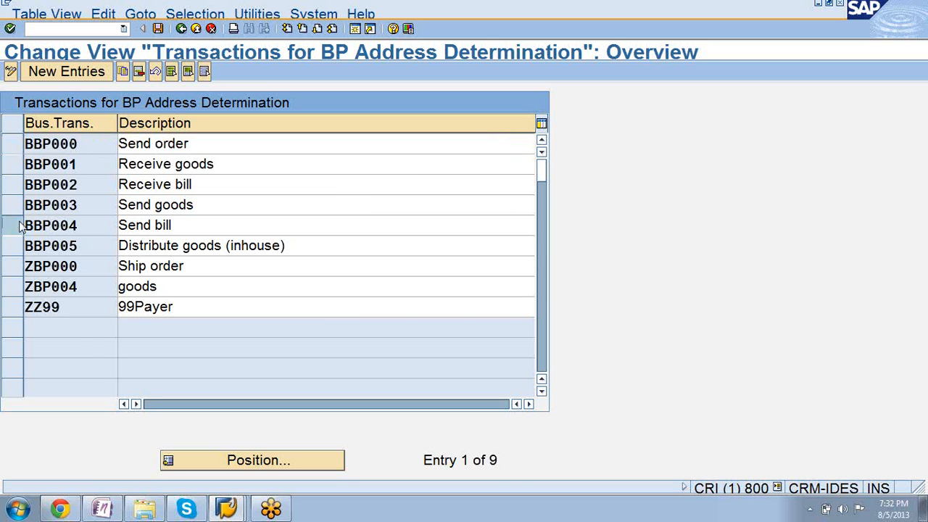
pyautogui.click(20, 227)
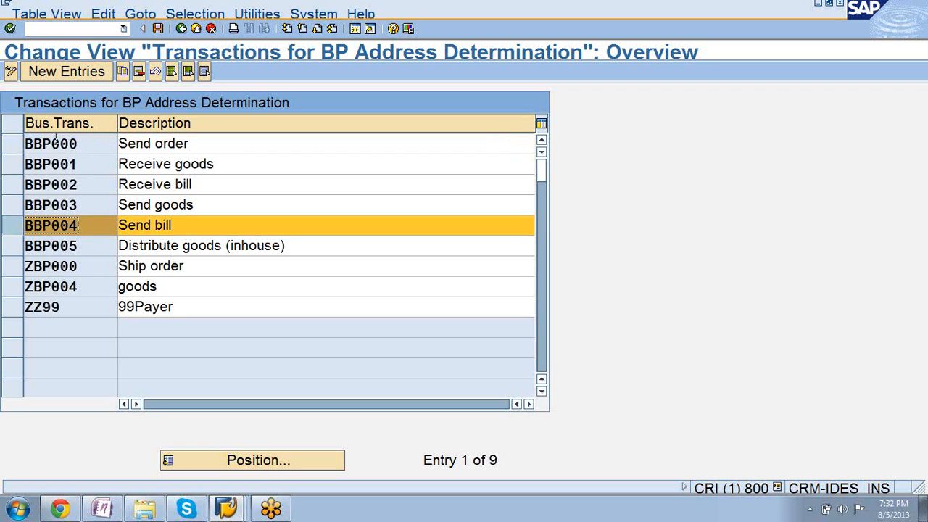
pyautogui.click(122, 72)
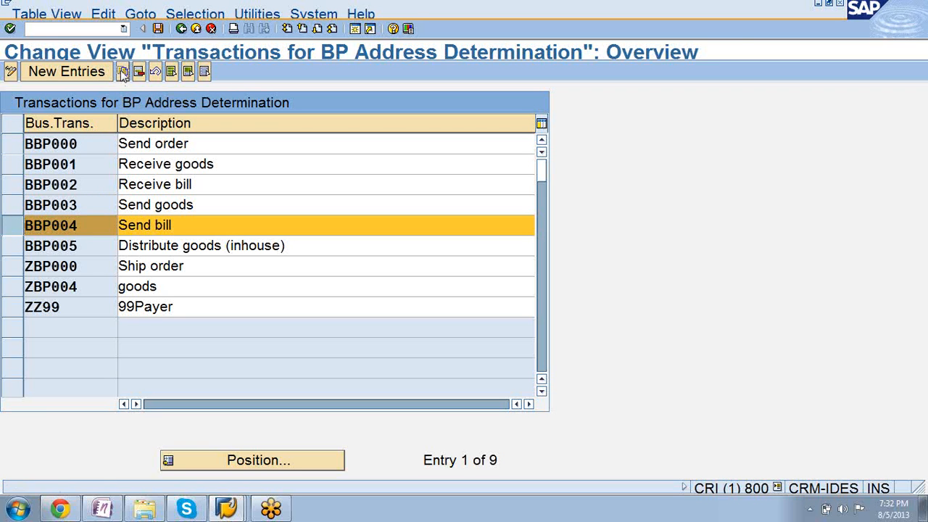
pyautogui.click(197, 147)
pyautogui.press('BackSpace')
pyautogui.press('BackSpace')
pyautogui.press('BackSpace')
pyautogui.press('BackSpace')
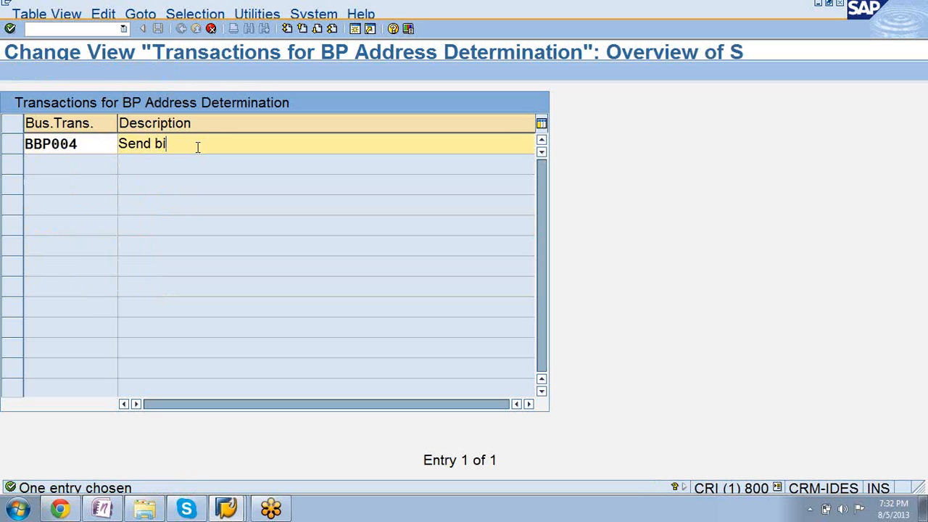
pyautogui.write('invoice')
pyautogui.press('Return')
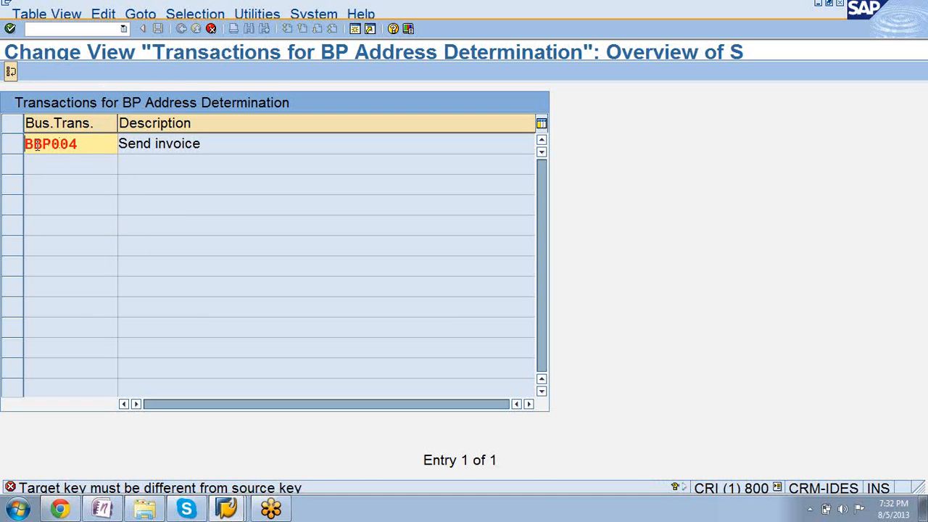
# Set the copied transaction's key to ZBP044 and accept the copy.
pyautogui.press('Delete')
pyautogui.write('Z')
pyautogui.click(37, 143)
pyautogui.press('Return')
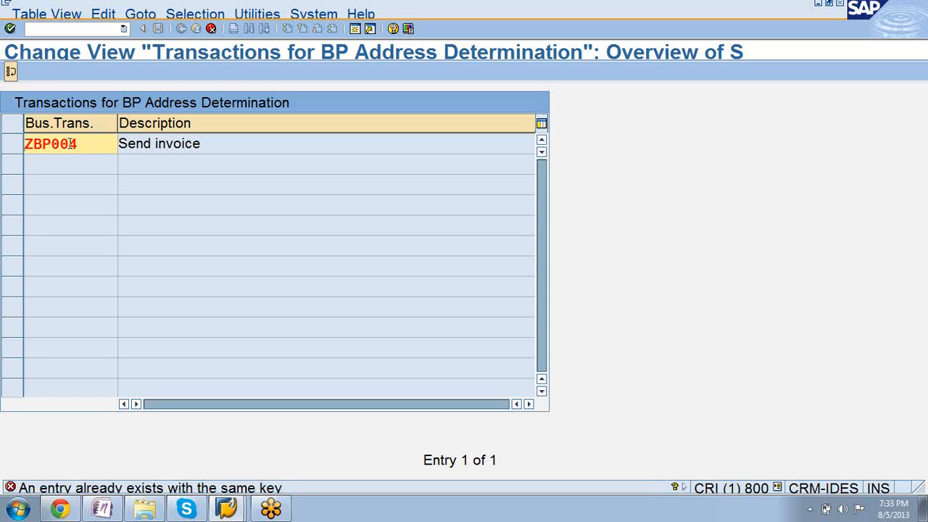
pyautogui.press('BackSpace')
pyautogui.write('4')
pyautogui.press('Return')
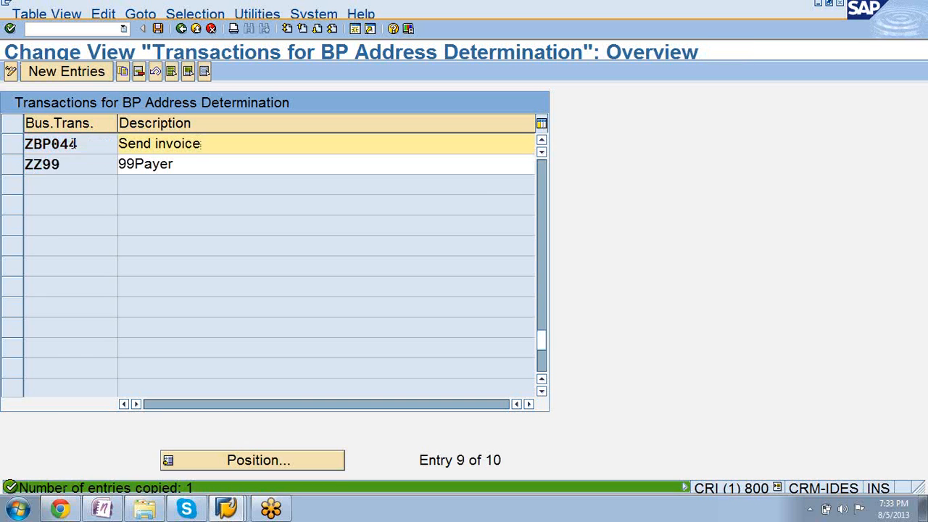
# Save the new address determination transaction under customizing request CRIK900268 and return to the IMG structure.
pyautogui.click(158, 29)
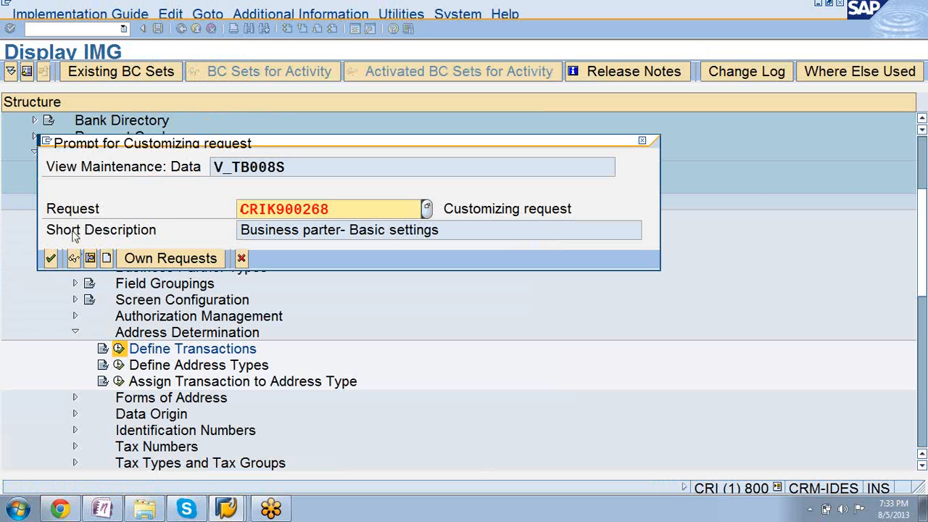
pyautogui.click(51, 260)
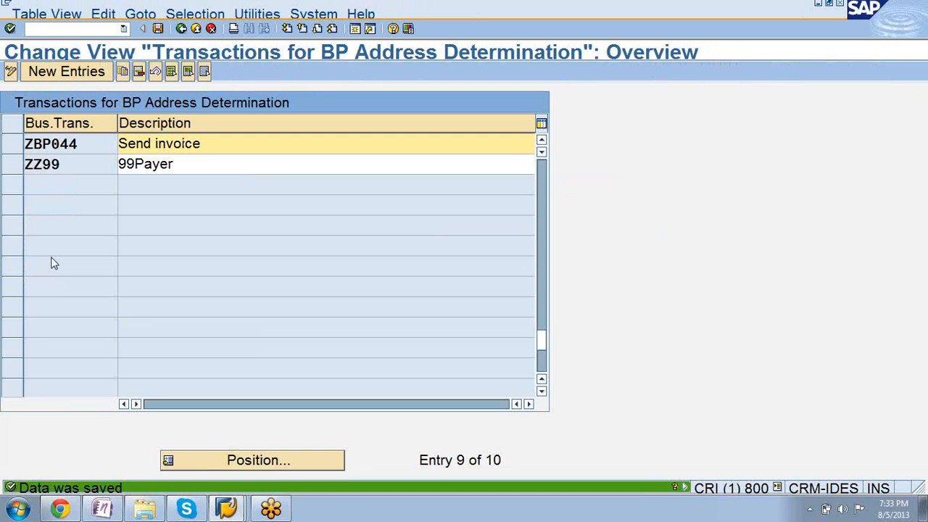
pyautogui.click(158, 28)
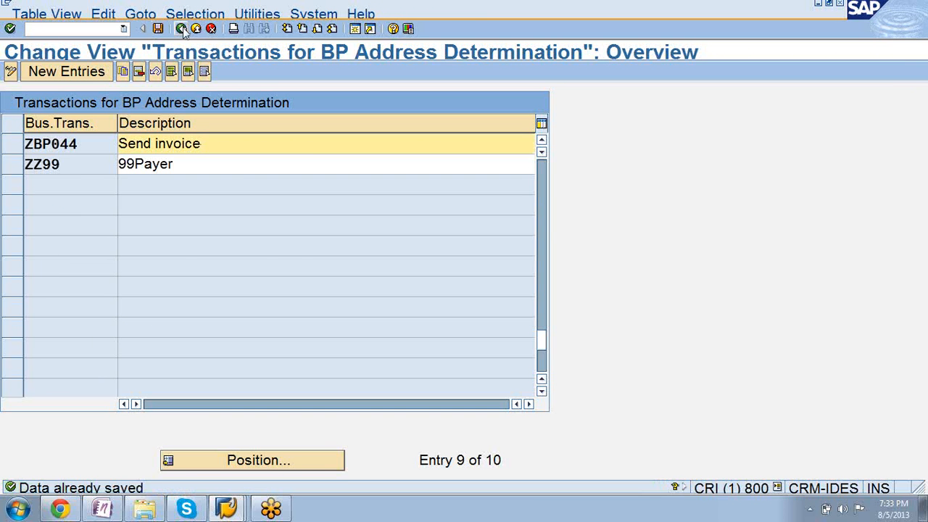
pyautogui.click(181, 29)
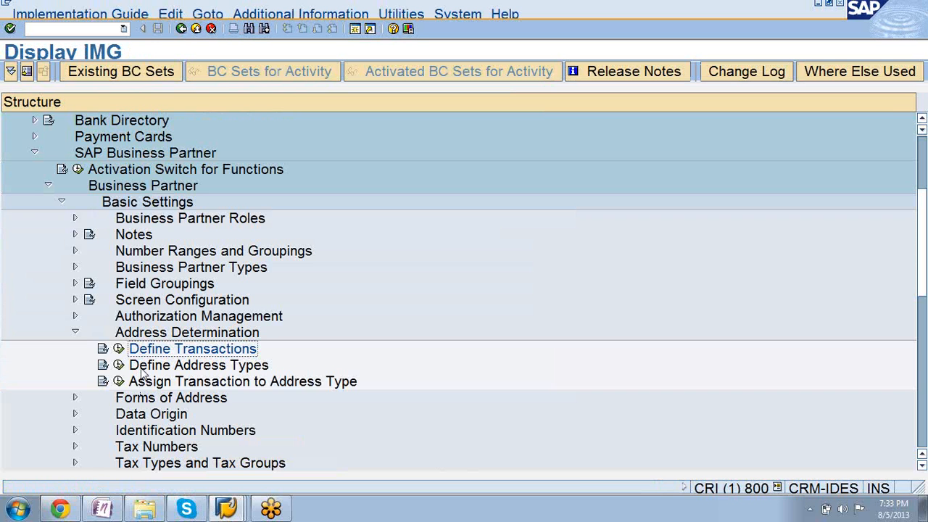
# Open Define Address Types and start a copy of the BBP004 Send bill address type.
pyautogui.click(119, 365)
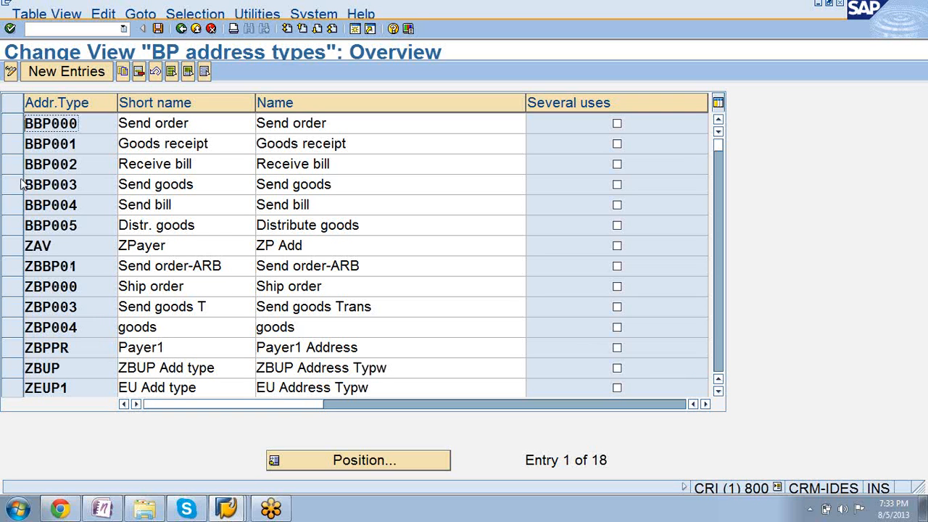
pyautogui.click(18, 206)
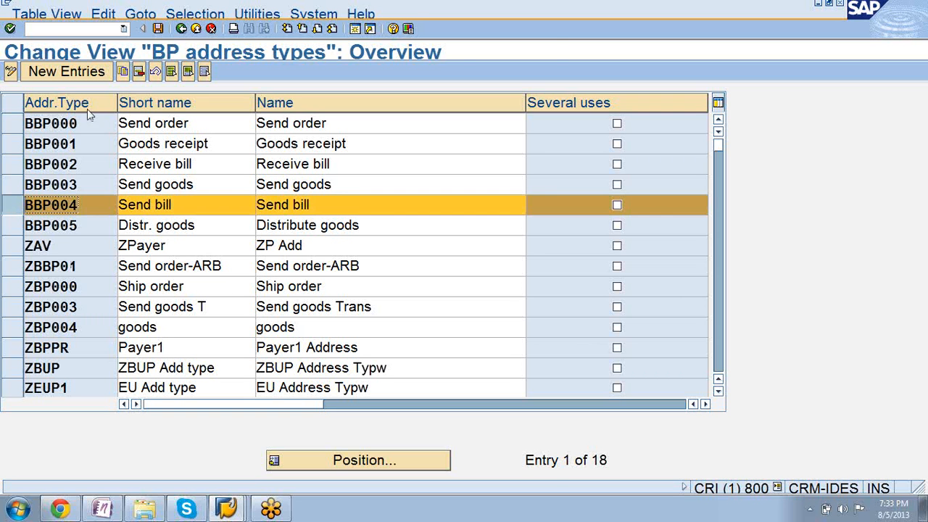
pyautogui.click(124, 71)
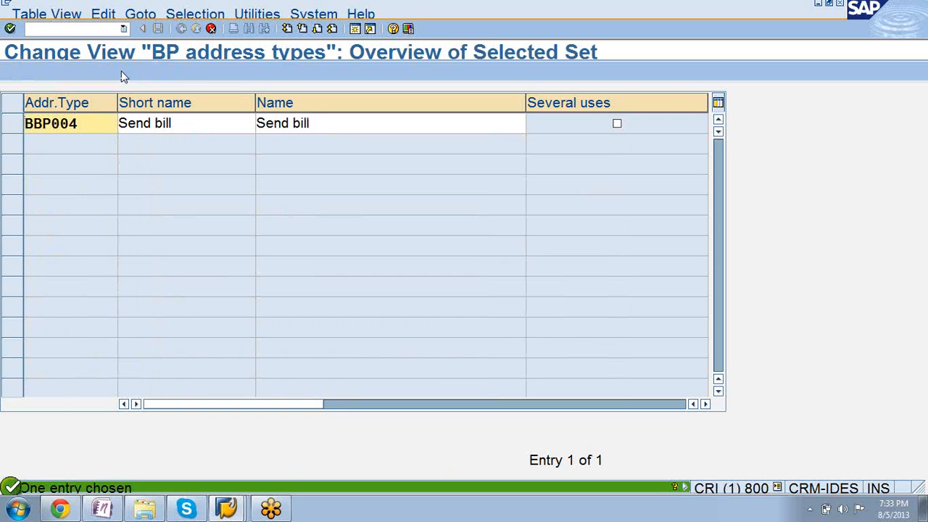
# Set the copied address type's short name to Send invoice and its name to Send invioce.
pyautogui.click(195, 120)
pyautogui.press('BackSpace')
pyautogui.press('BackSpace')
pyautogui.press('BackSpace')
pyautogui.press('BackSpace')
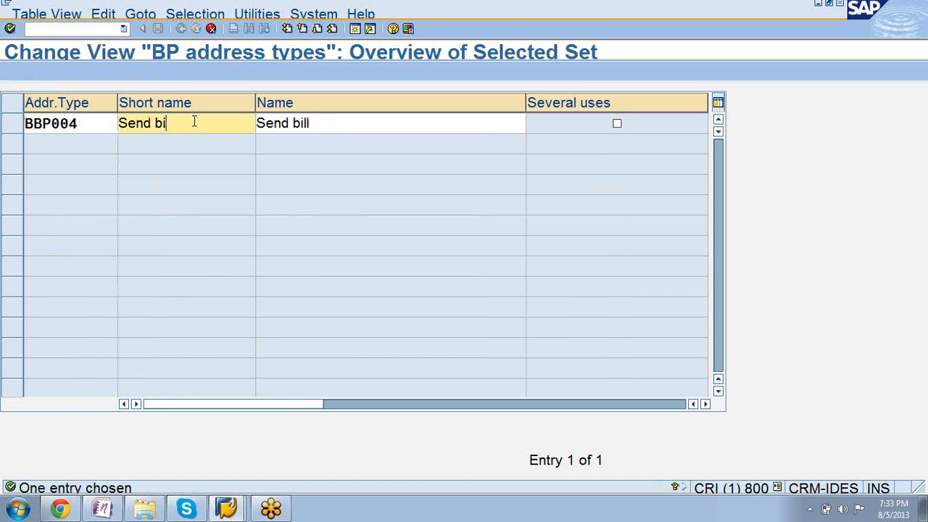
pyautogui.write('invoice')
pyautogui.click(321, 123)
pyautogui.press('BackSpace')
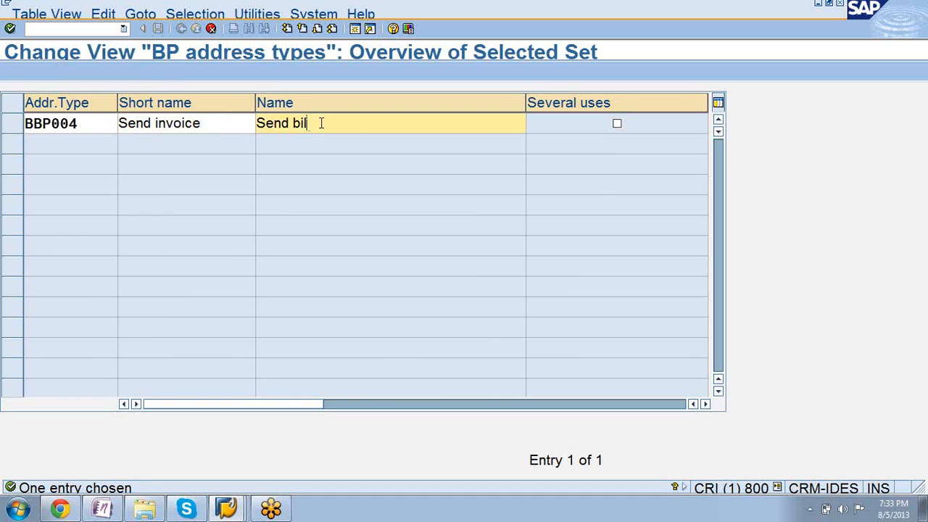
pyautogui.press('BackSpace')
pyautogui.write('invi')
pyautogui.press('BackSpace')
pyautogui.write('io')
pyautogui.press('BackSpace')
pyautogui.write('ice')
# Set the copied address type's key to ZBP044 and accept the copy.
pyautogui.click(35, 125)
pyautogui.press('BackSpace')
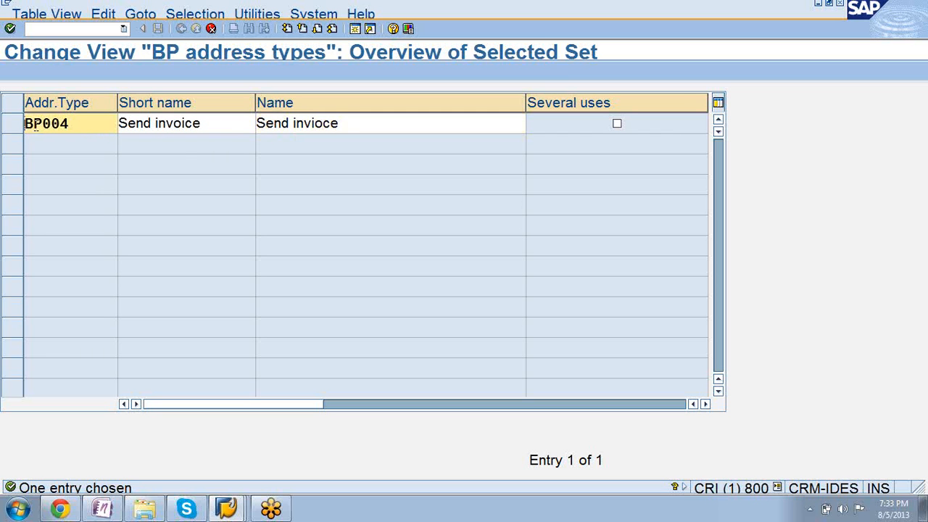
pyautogui.write('Z')
pyautogui.click(71, 124)
pyautogui.press('BackSpace')
pyautogui.write('4')
pyautogui.press('Return')
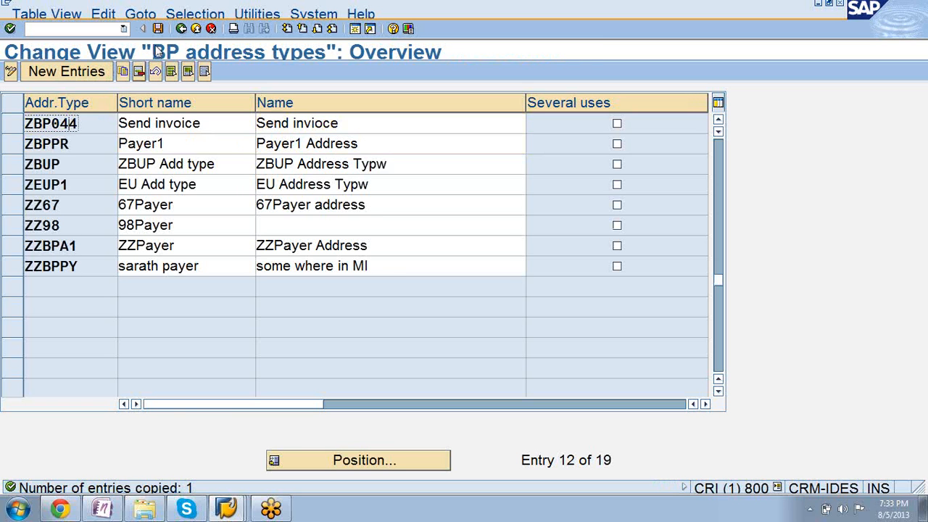
# Save the new address type under customizing request CRIK900268 and return to the IMG structure.
pyautogui.click(159, 29)
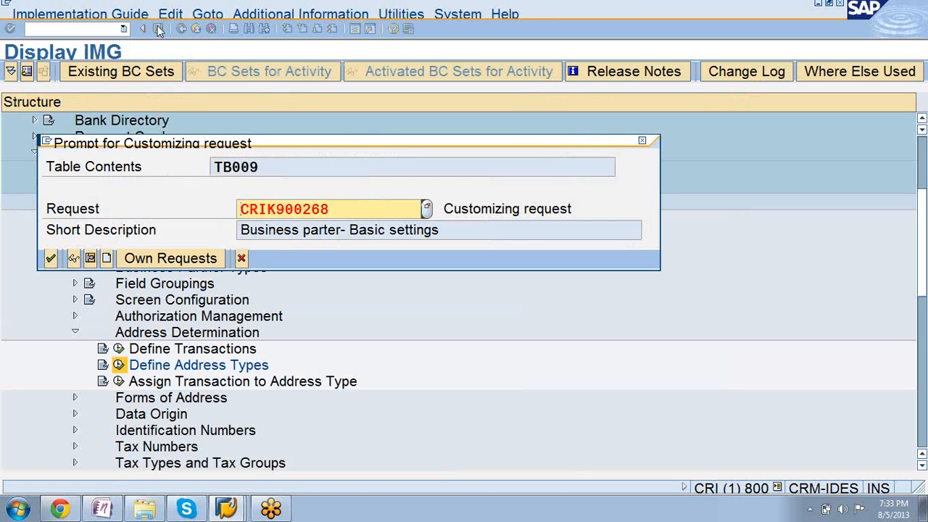
pyautogui.click(50, 259)
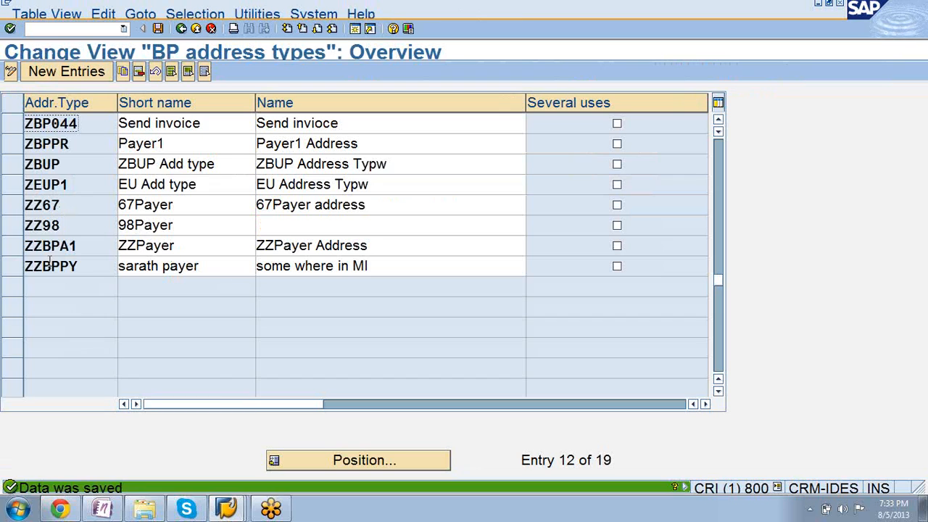
pyautogui.click(182, 29)
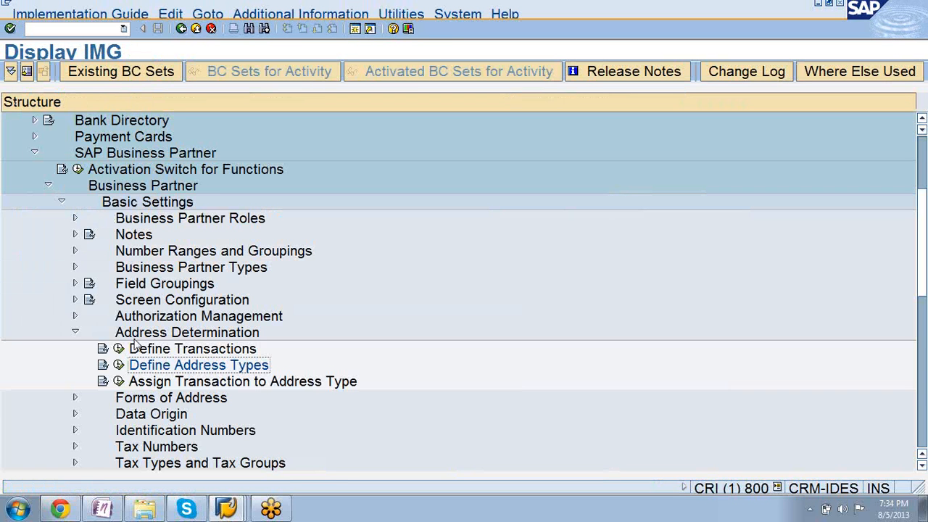
pyautogui.click(147, 351)
pyautogui.click(151, 366)
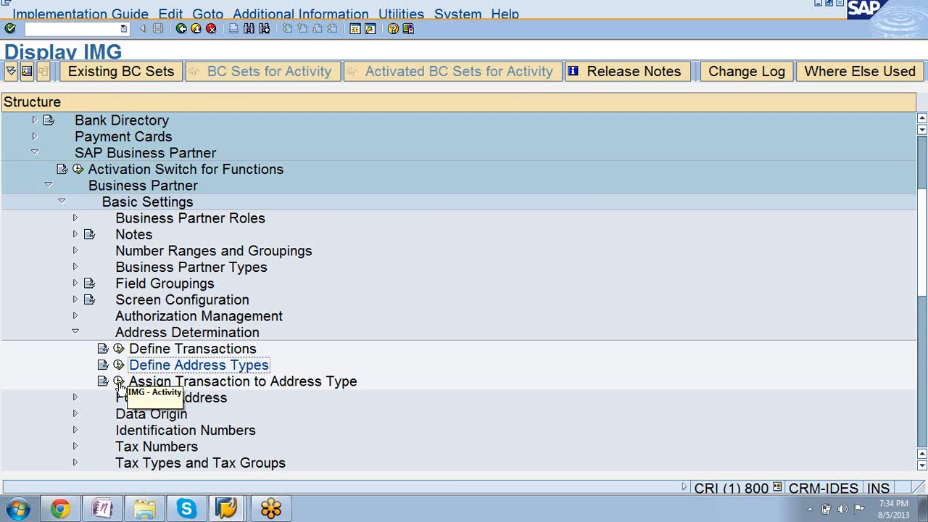
# Open Assign Transaction to Address Type and add a new entry for transaction ZBP044 Send invoice.
pyautogui.click(119, 382)
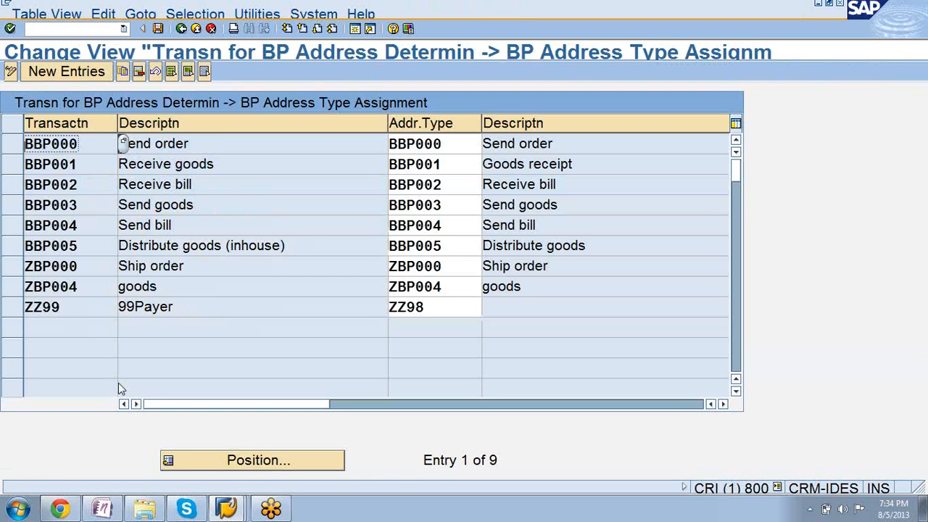
pyautogui.click(66, 73)
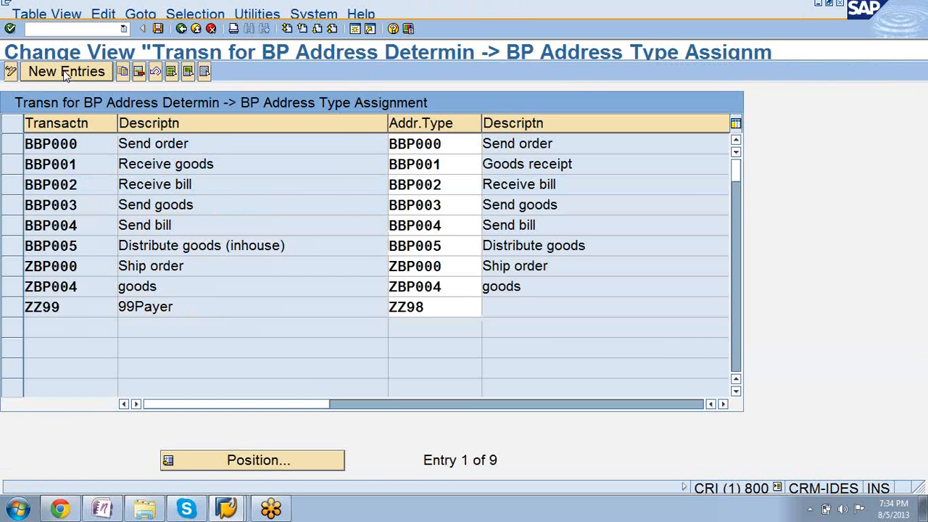
pyautogui.click(124, 144)
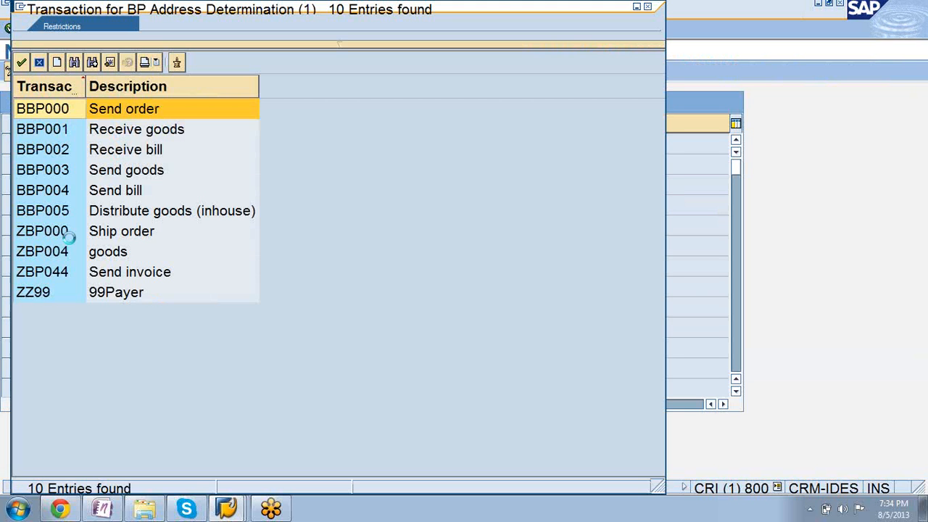
pyautogui.click(63, 274)
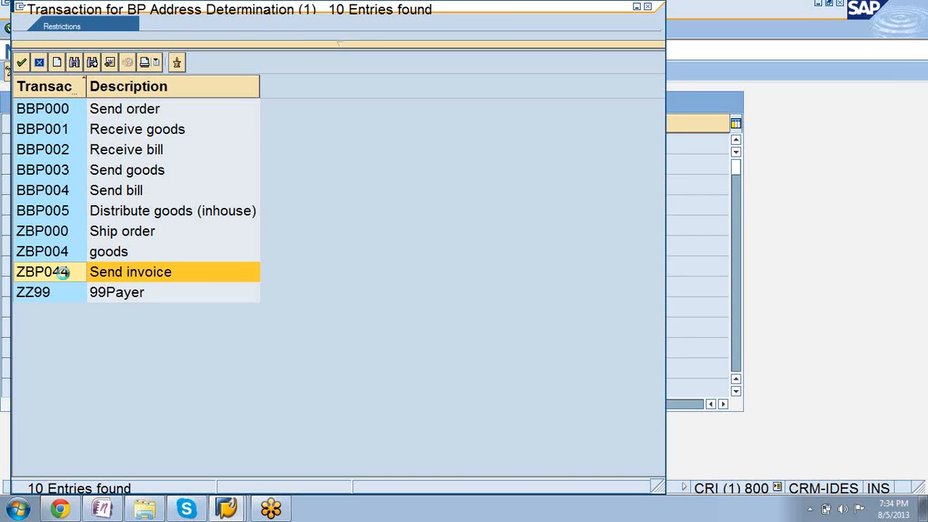
pyautogui.doubleClick(63, 275)
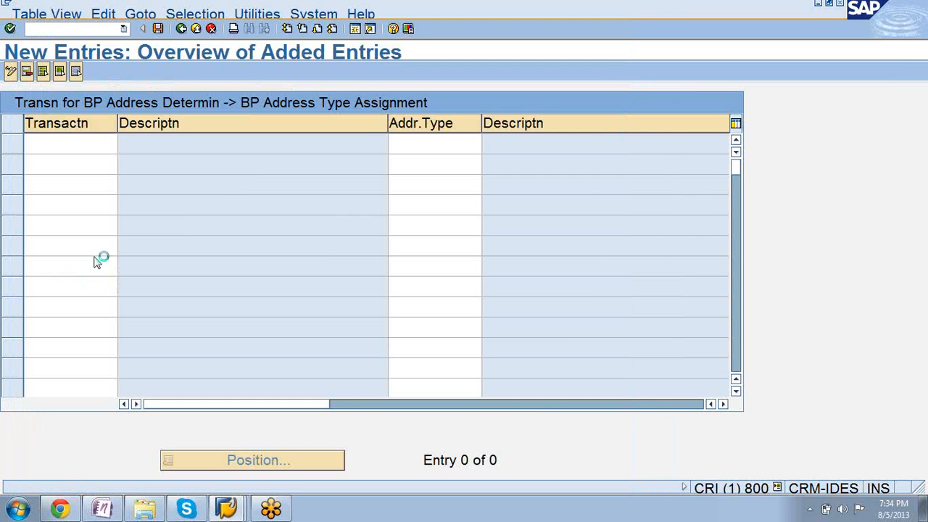
# Assign address type ZBP044 Send invoice to the new ZBP044 transaction entry.
pyautogui.click(428, 146)
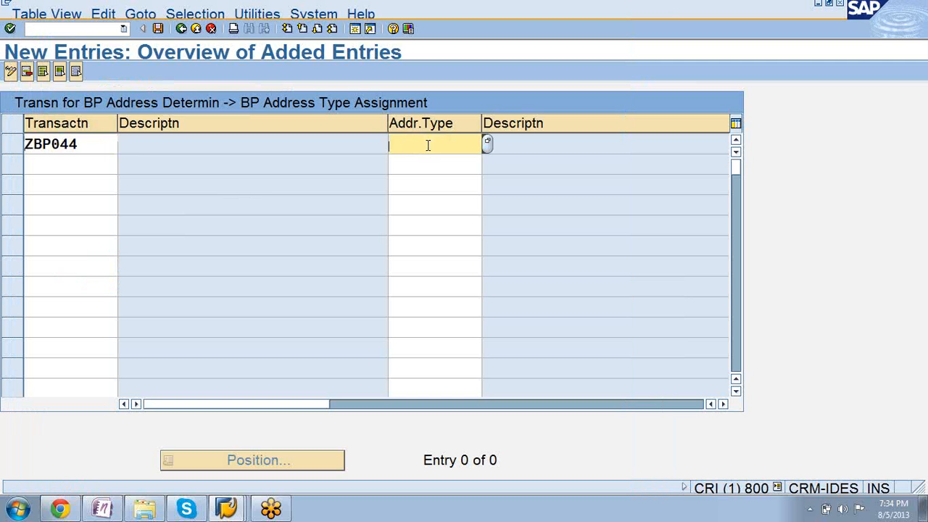
pyautogui.click(488, 144)
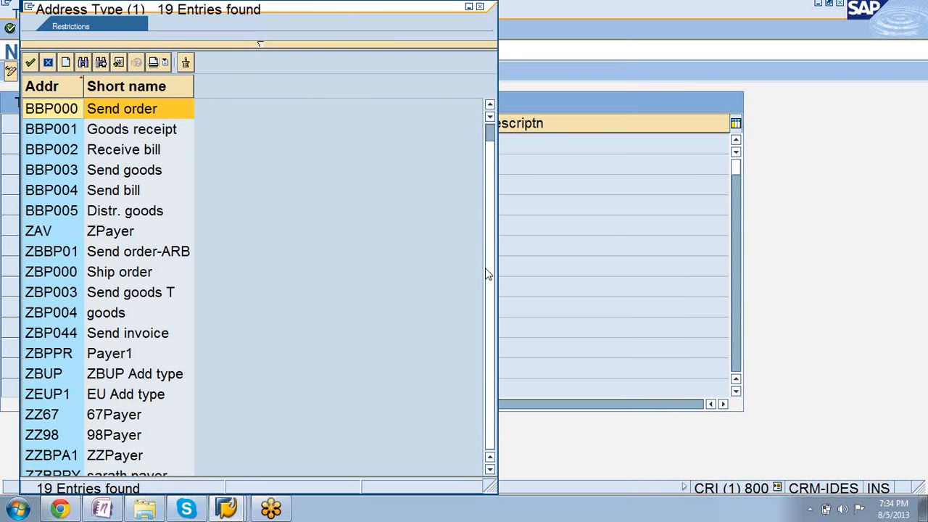
pyautogui.scroll(-1, 487, 283)
pyautogui.doubleClick(127, 316)
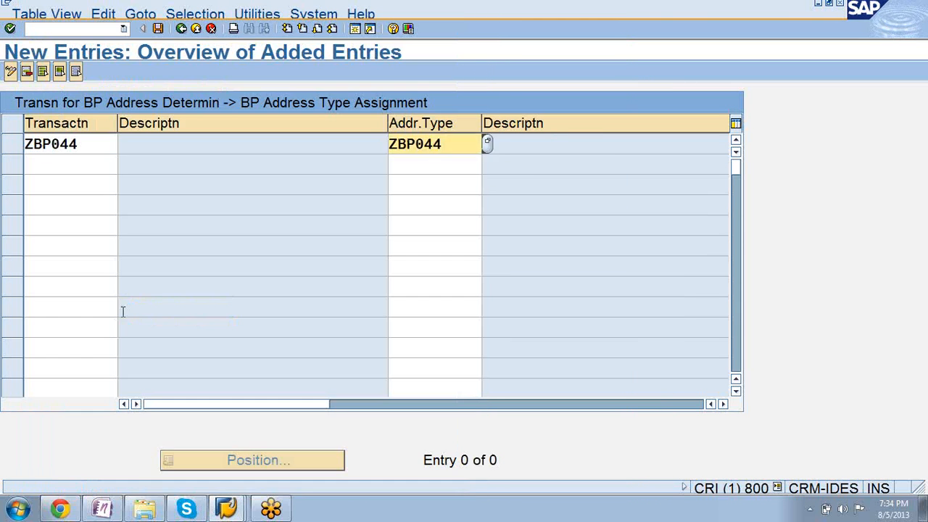
# Save the assignment of transaction ZBP044 to address type ZBP044 and confirm the customizing request.
pyautogui.click(159, 30)
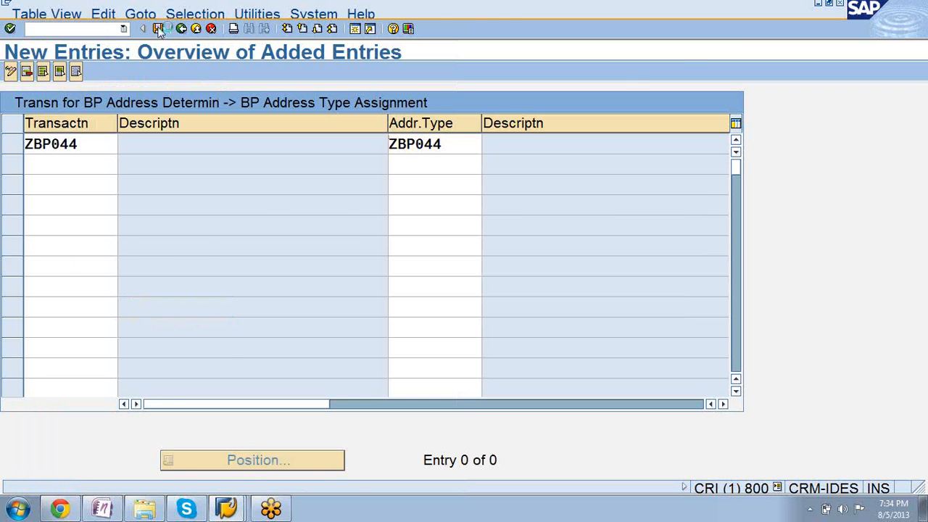
pyautogui.click(51, 260)
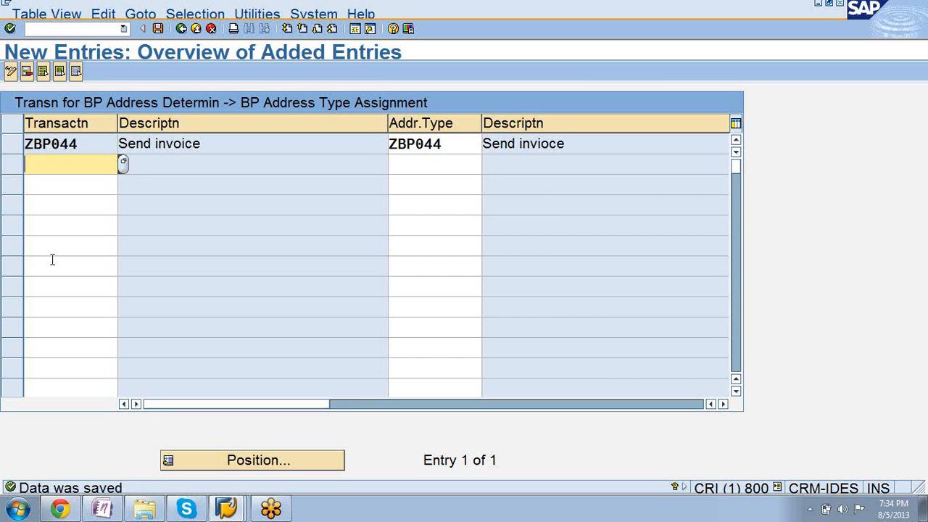
pyautogui.click(158, 29)
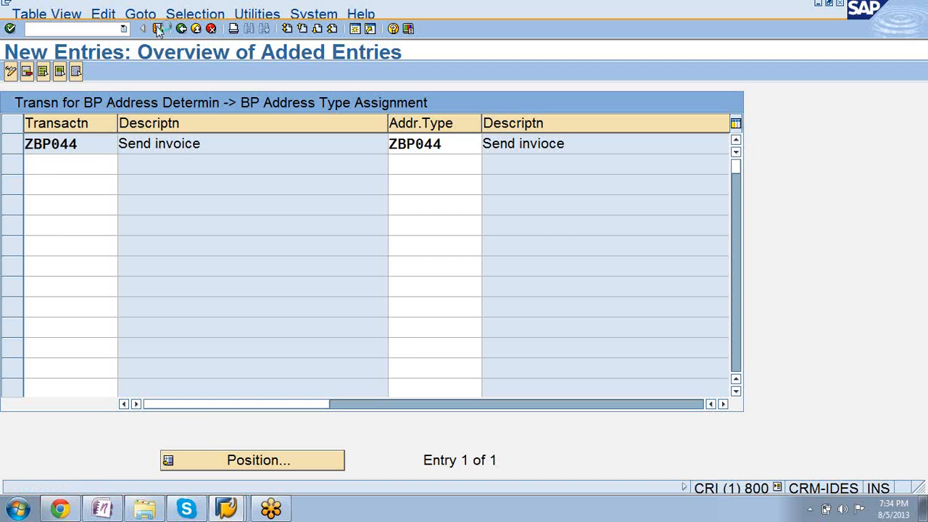
# Switch to the other SAP session, leave the person being created, and start the business partner transaction with /nbp.
pyautogui.moveTo(227, 505)
pyautogui.click(219, 477)
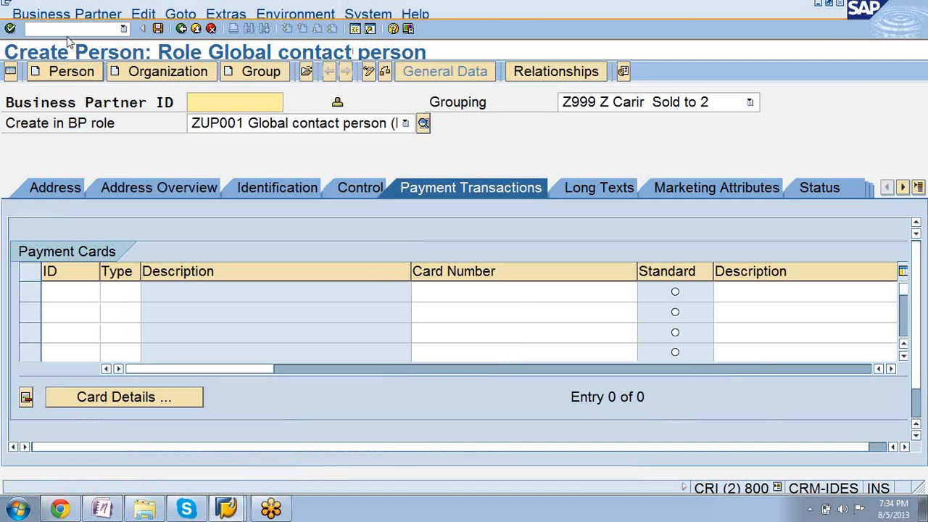
pyautogui.click(60, 28)
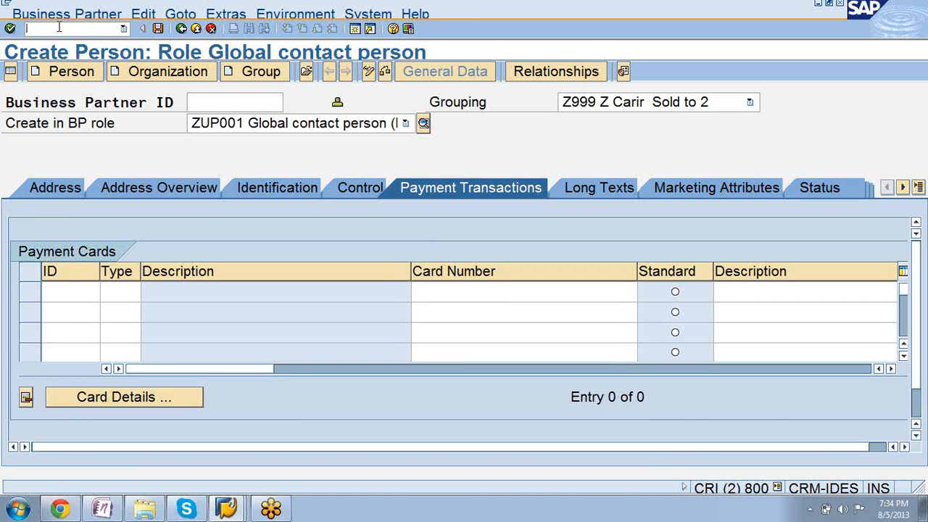
pyautogui.write('/n')
pyautogui.press('Return')
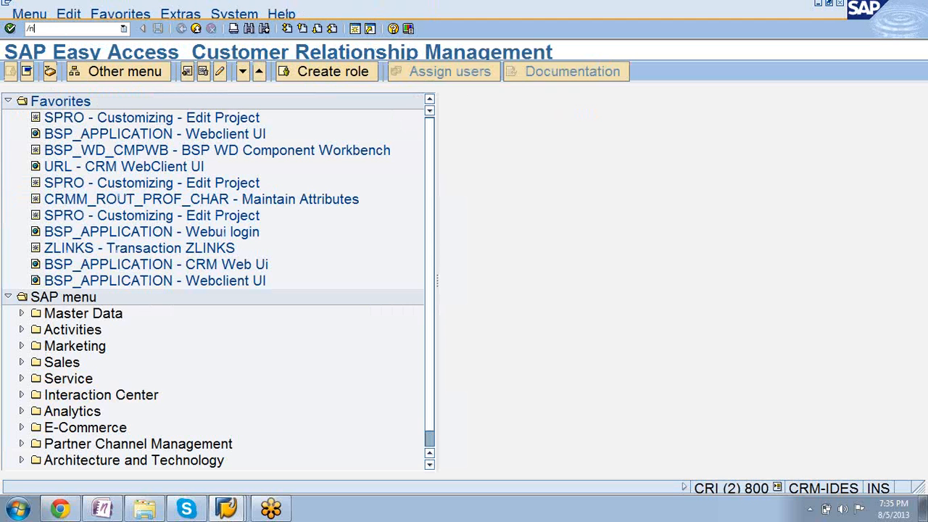
pyautogui.write('/nbp')
pyautogui.press('Return')
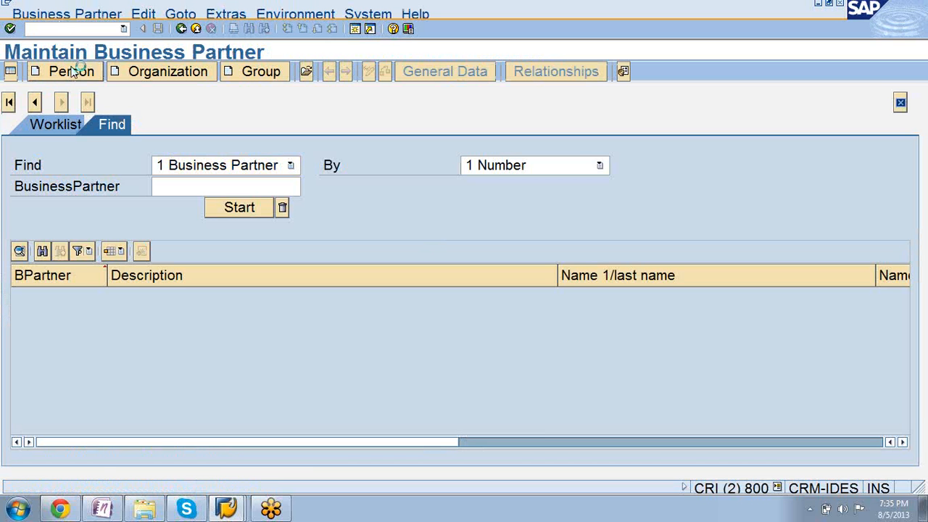
# Start creating a person in the BP role BUP001 Contact Person and confirm the role change.
pyautogui.click(71, 71)
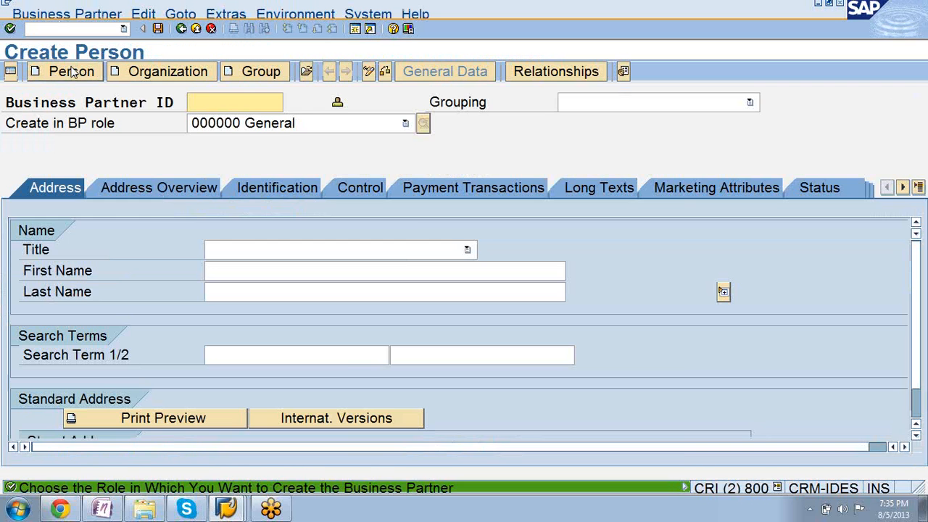
pyautogui.click(405, 124)
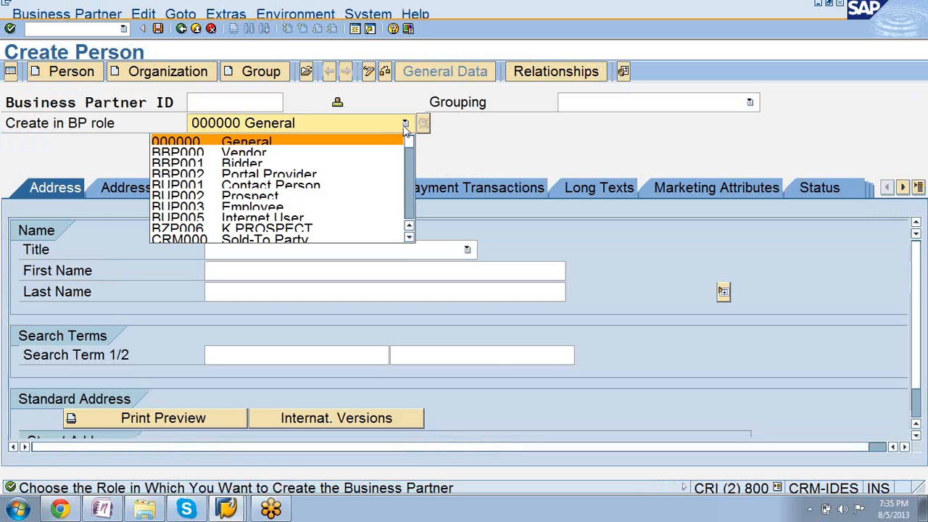
pyautogui.click(376, 187)
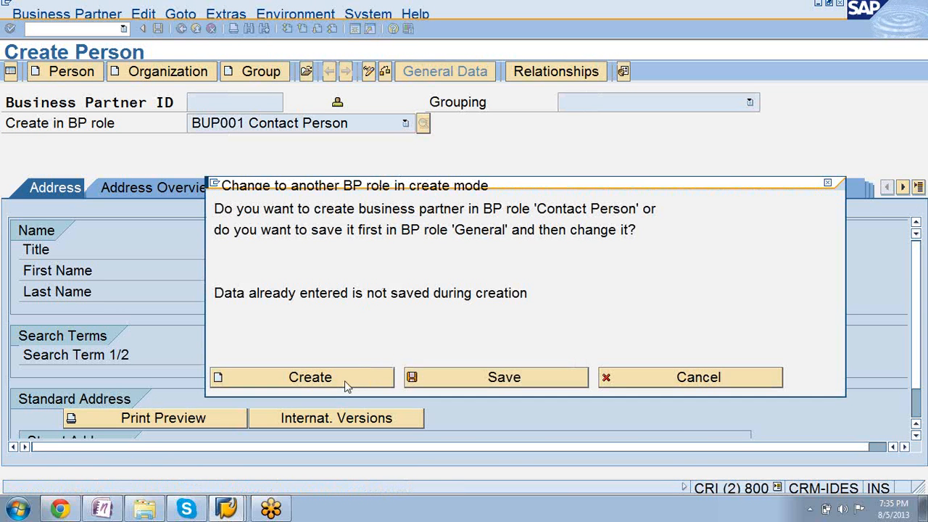
pyautogui.click(346, 383)
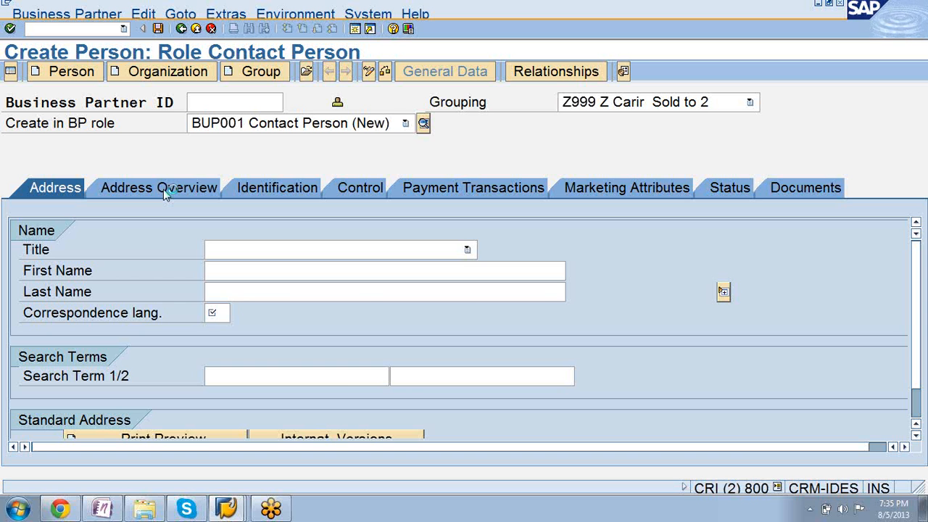
# Try to create an address usage for the Send invioce address type in the contact person's address overview.
pyautogui.click(165, 190)
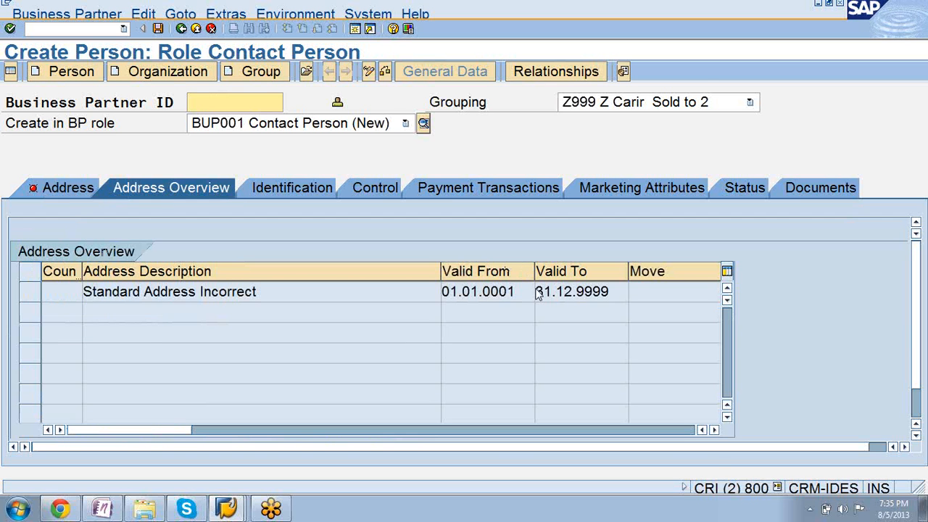
pyautogui.click(906, 447)
pyautogui.click(905, 447)
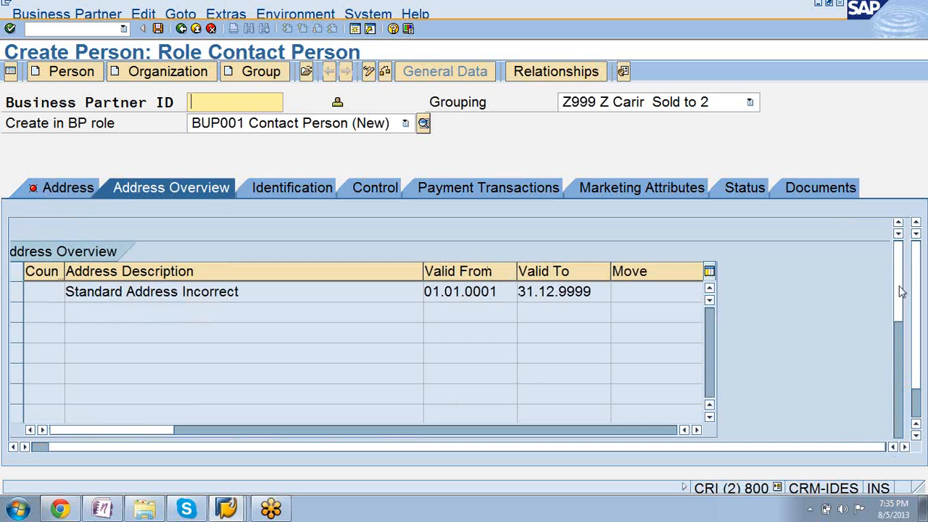
pyautogui.moveTo(899, 287); pyautogui.dragTo(899, 368)
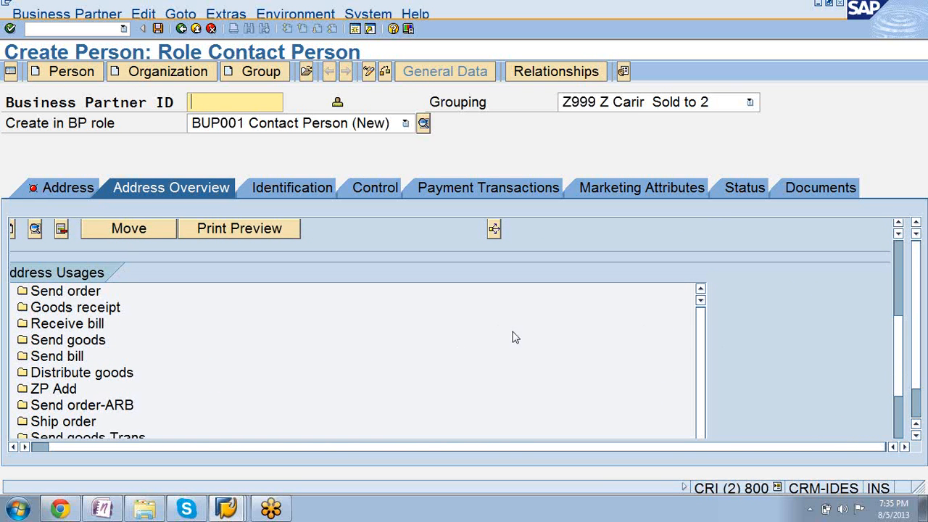
pyautogui.moveTo(898, 350); pyautogui.dragTo(898, 370)
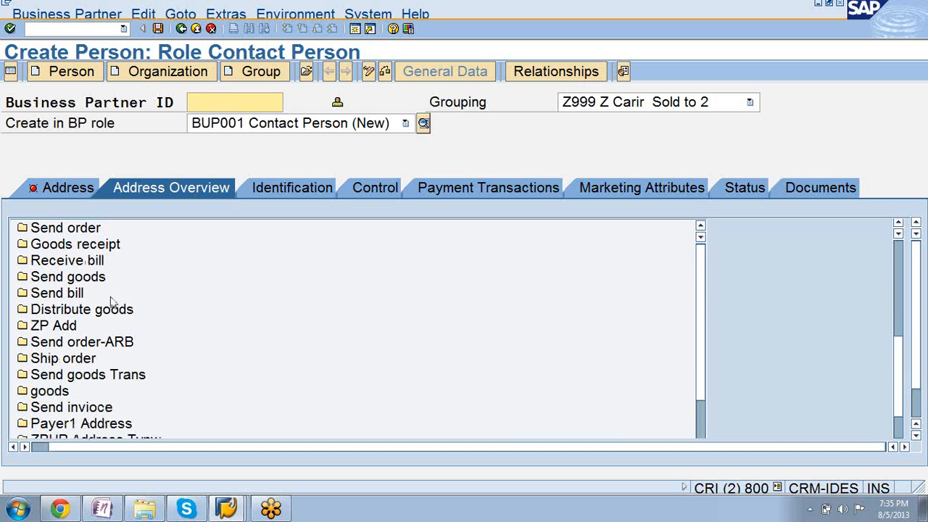
pyautogui.click(87, 409)
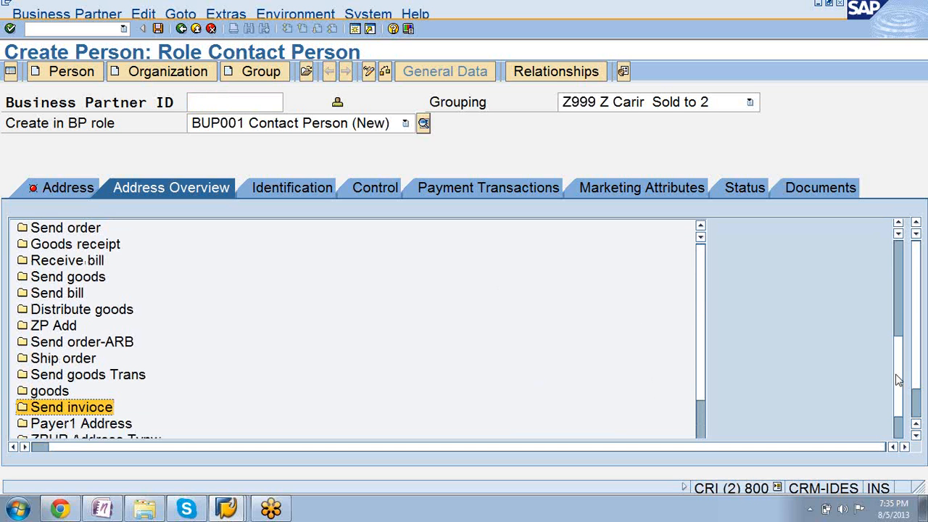
pyautogui.moveTo(898, 379); pyautogui.dragTo(898, 398)
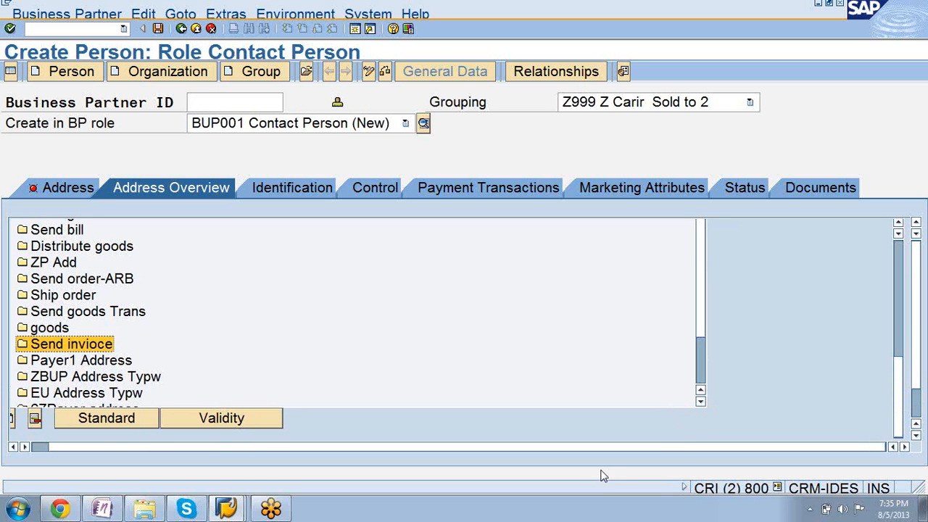
pyautogui.click(203, 447)
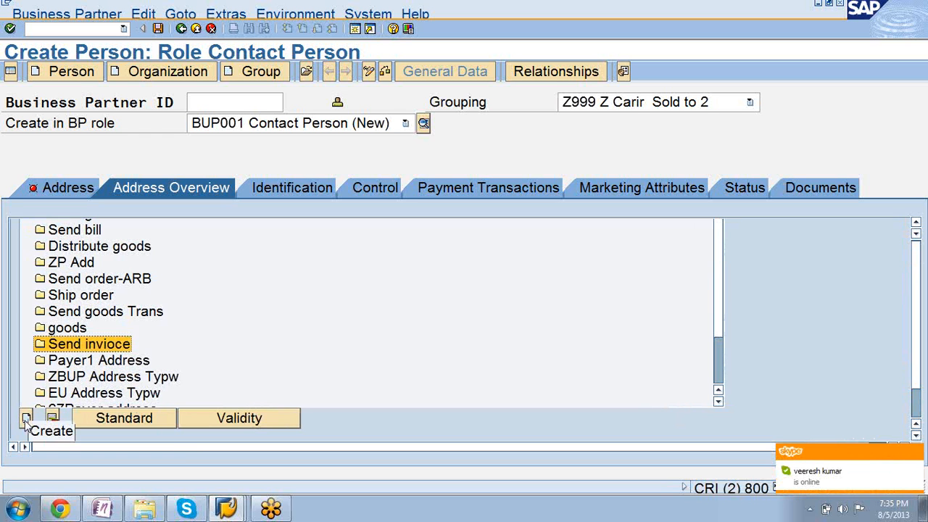
pyautogui.click(25, 419)
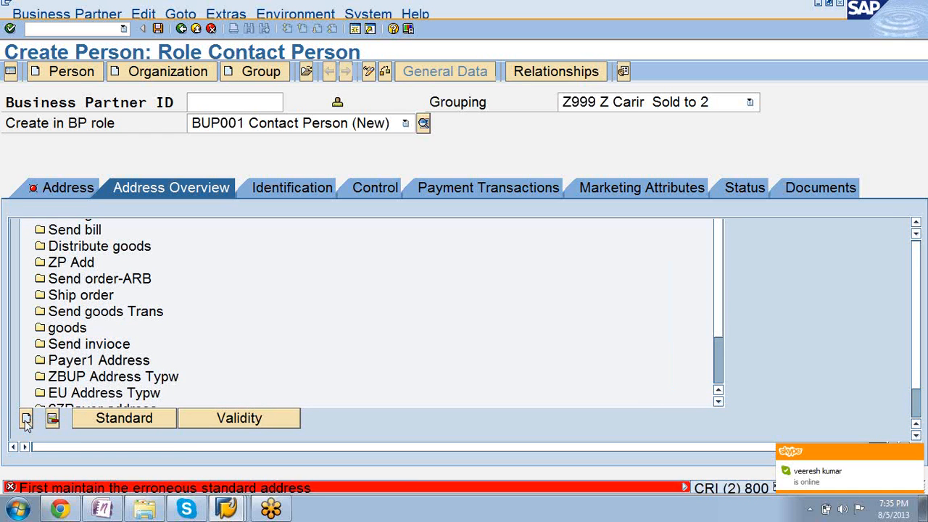
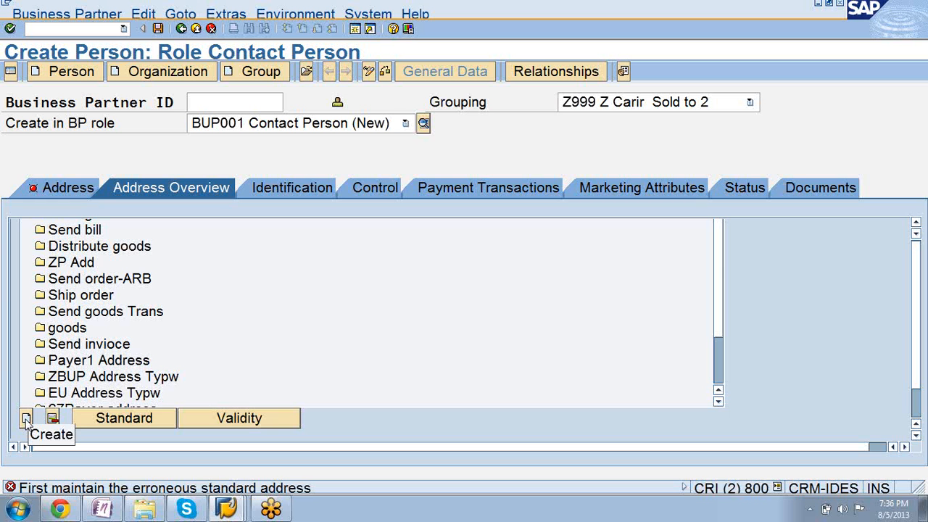
# Open the organization C.E.B. BERLIN by its business partner ID, select the Send invioce address type, and switch the record to change mode.
pyautogui.click(307, 75)
pyautogui.write('1000')
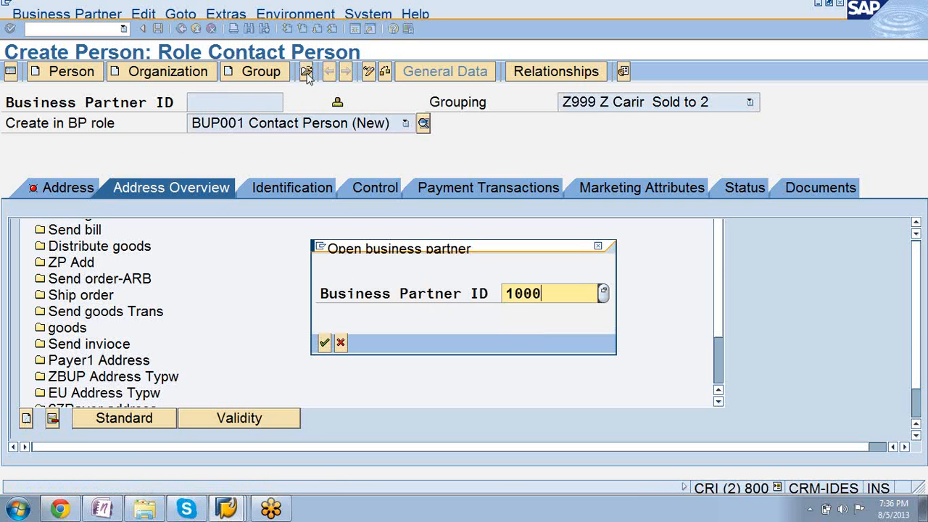
pyautogui.press('Return')
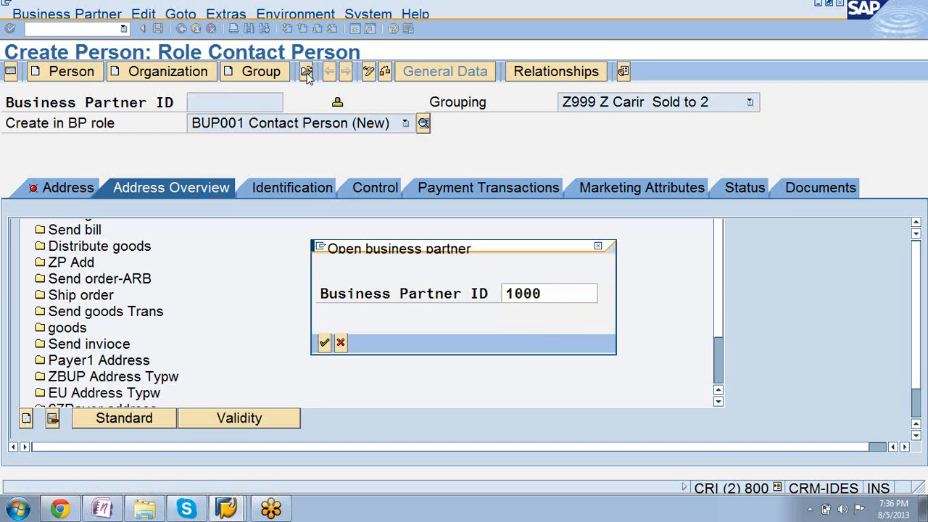
pyautogui.click(321, 421)
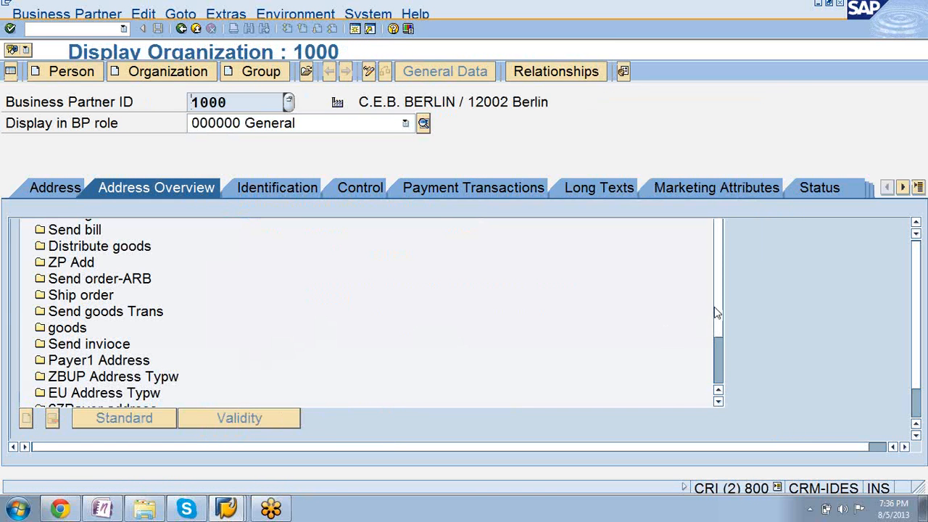
pyautogui.moveTo(720, 310); pyautogui.dragTo(721, 326)
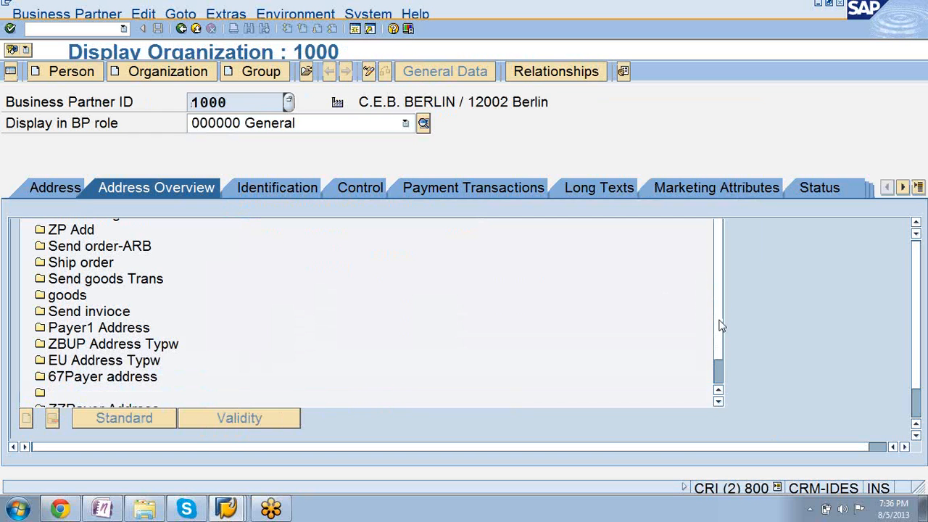
pyautogui.click(93, 313)
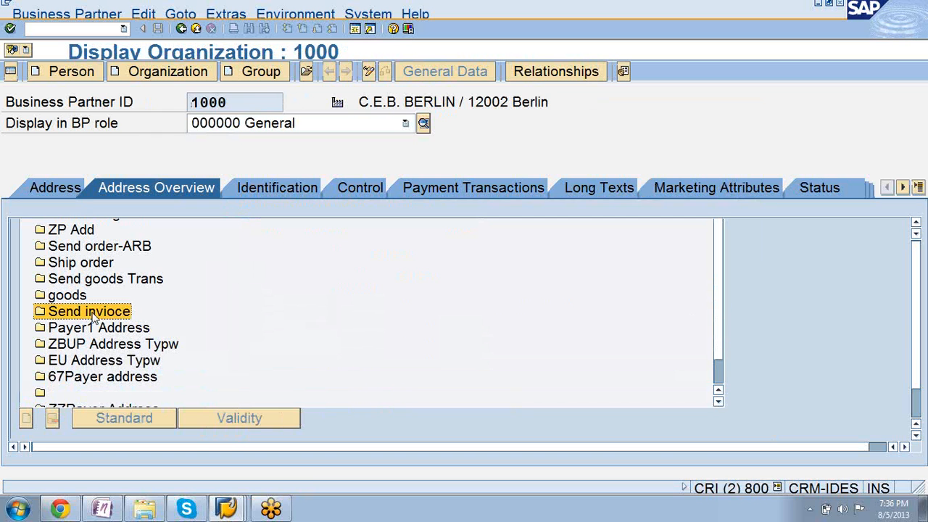
pyautogui.click(369, 74)
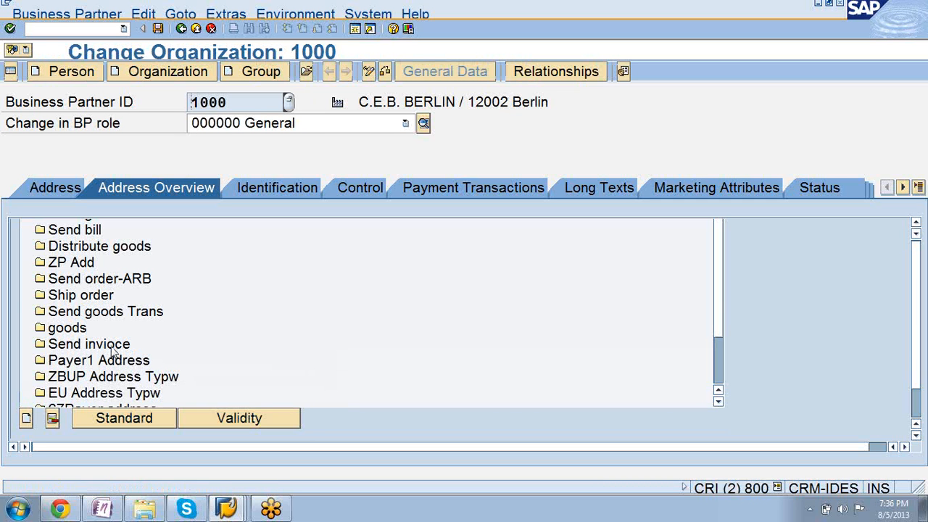
# Try to create an address usage for the Send invioce address type using the organization's listed German address.
pyautogui.click(111, 346)
pyautogui.click(26, 418)
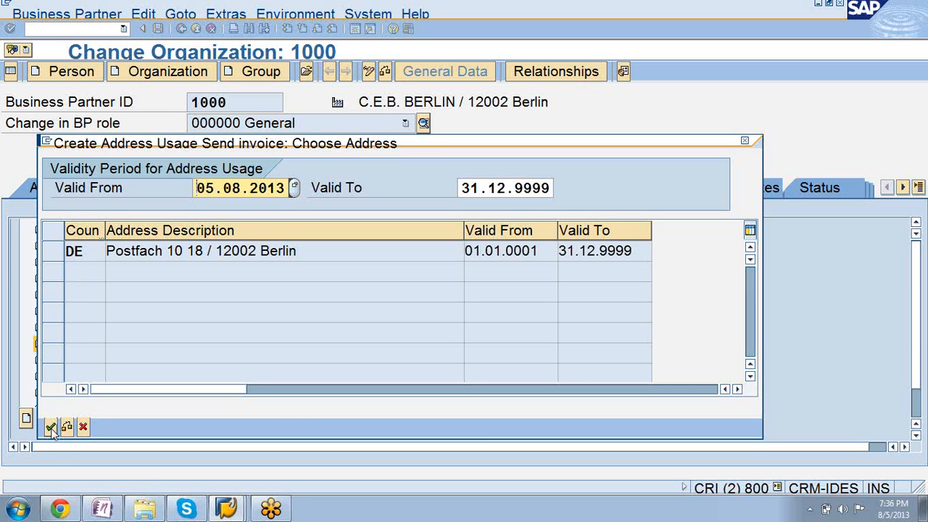
pyautogui.click(51, 427)
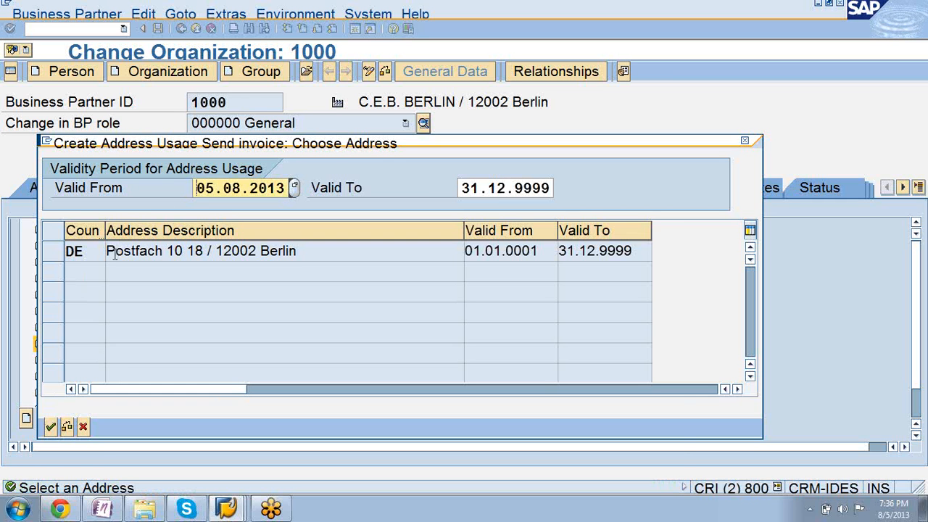
pyautogui.click(114, 254)
pyautogui.click(51, 428)
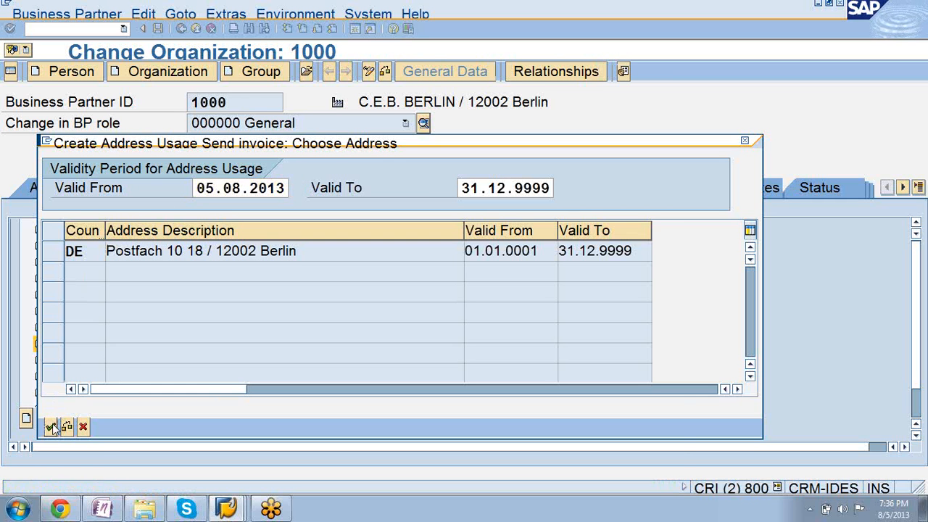
pyautogui.click(50, 428)
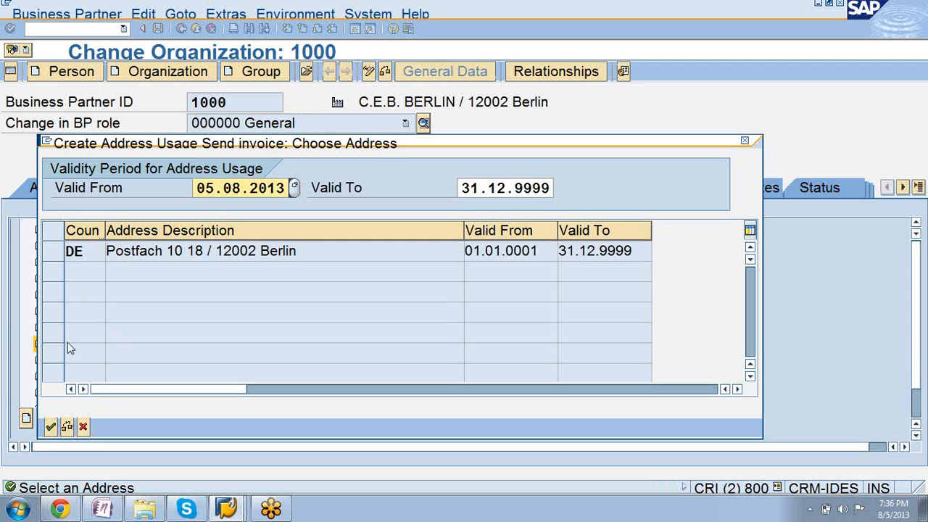
# Set the address usage's Valid To date to 31.12.2014, try to choose the listed address again, and cancel the address usage.
pyautogui.click(67, 426)
pyautogui.click(544, 187)
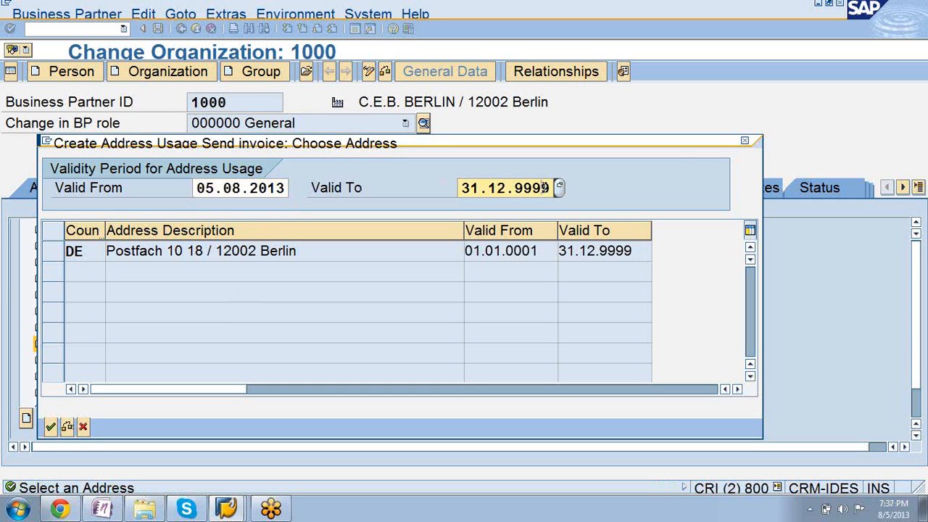
pyautogui.press('BackSpace')
pyautogui.press('BackSpace')
pyautogui.press('BackSpace')
pyautogui.press('BackSpace')
pyautogui.write('2014')
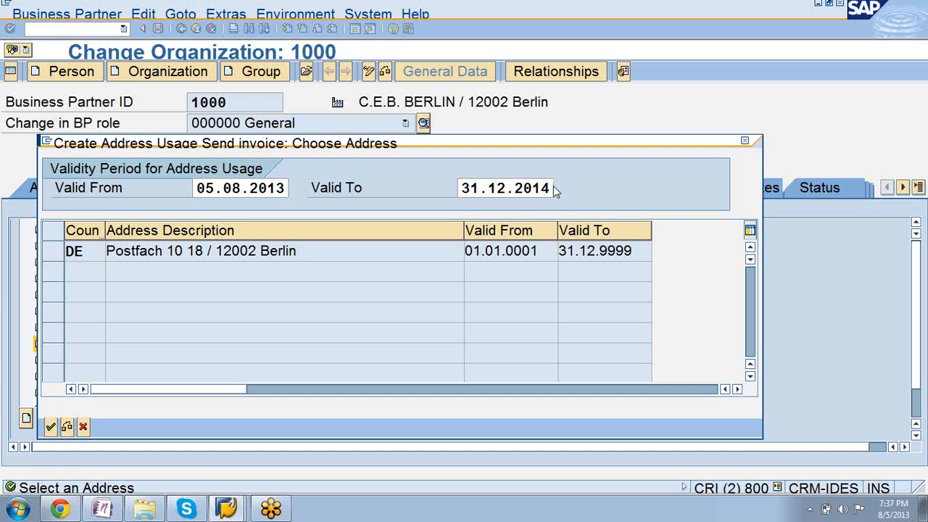
pyautogui.press('Return')
pyautogui.doubleClick(153, 250)
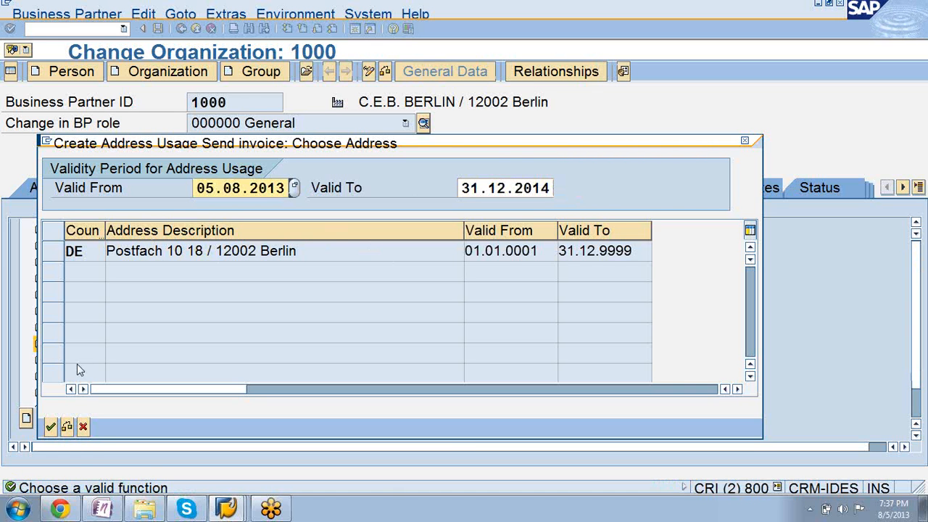
pyautogui.click(82, 428)
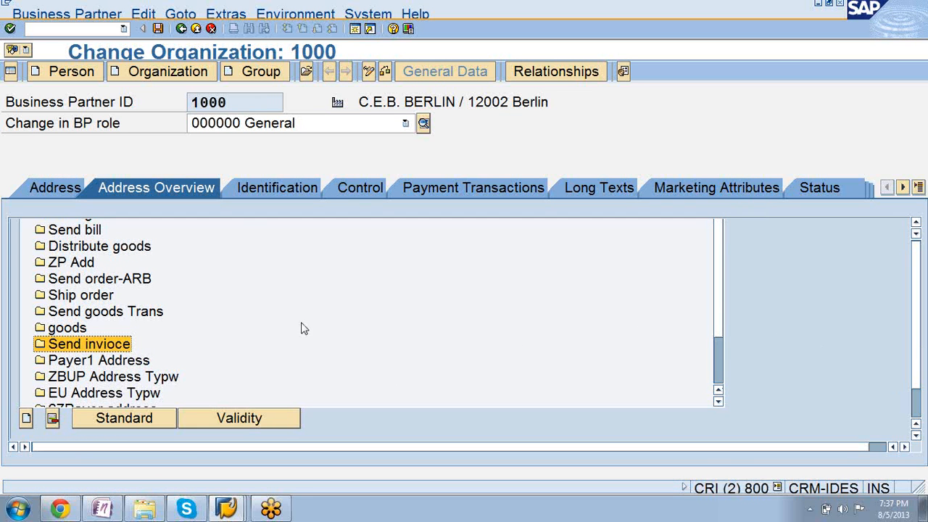
# Restart the address usage for Send invioce, try to assign the listed address with the default validity, and close the dialog.
pyautogui.click(121, 423)
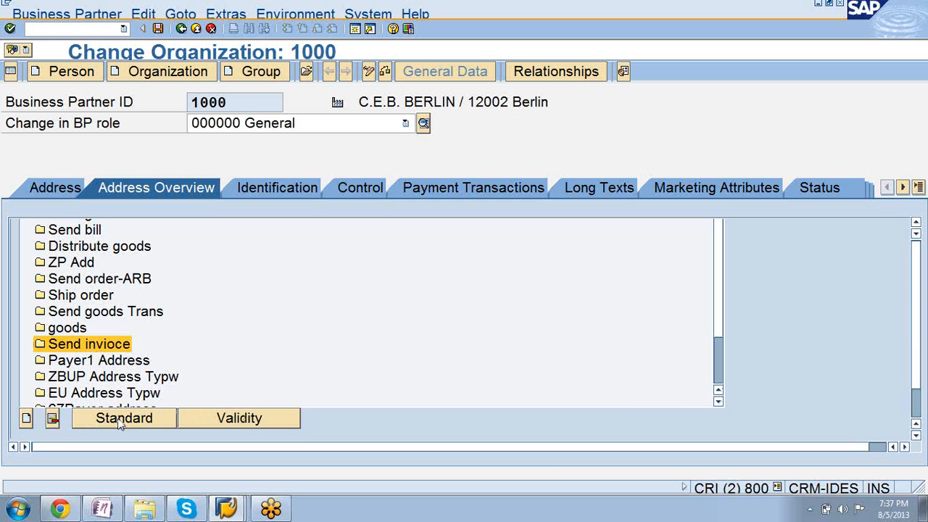
pyautogui.doubleClick(59, 347)
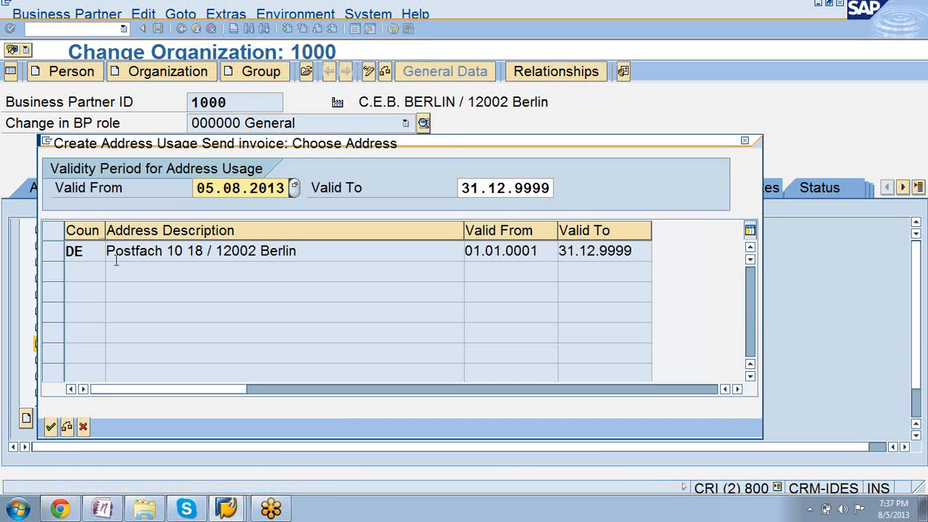
pyautogui.doubleClick(124, 254)
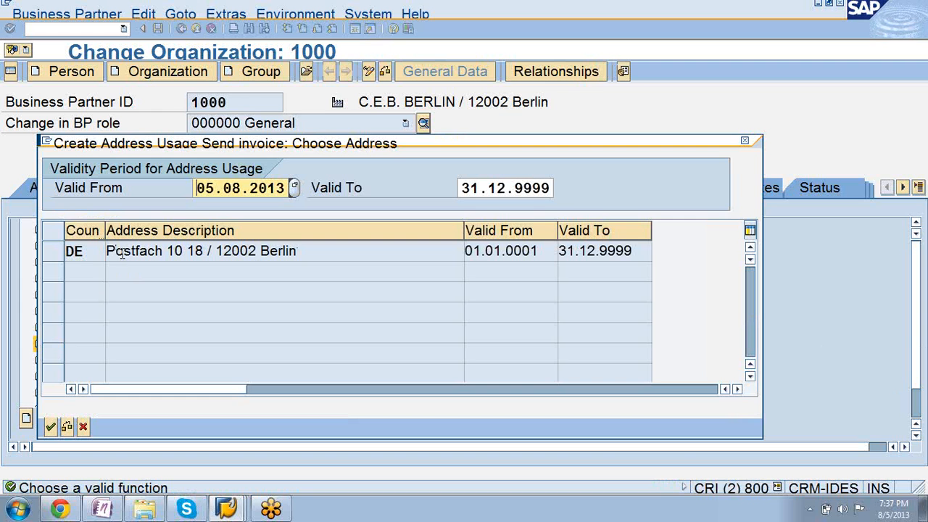
pyautogui.click(51, 428)
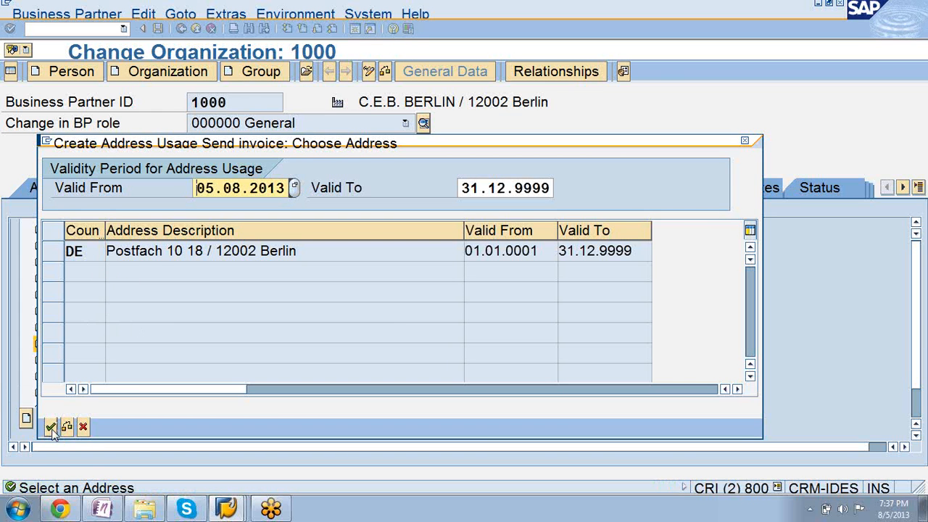
pyautogui.click(745, 142)
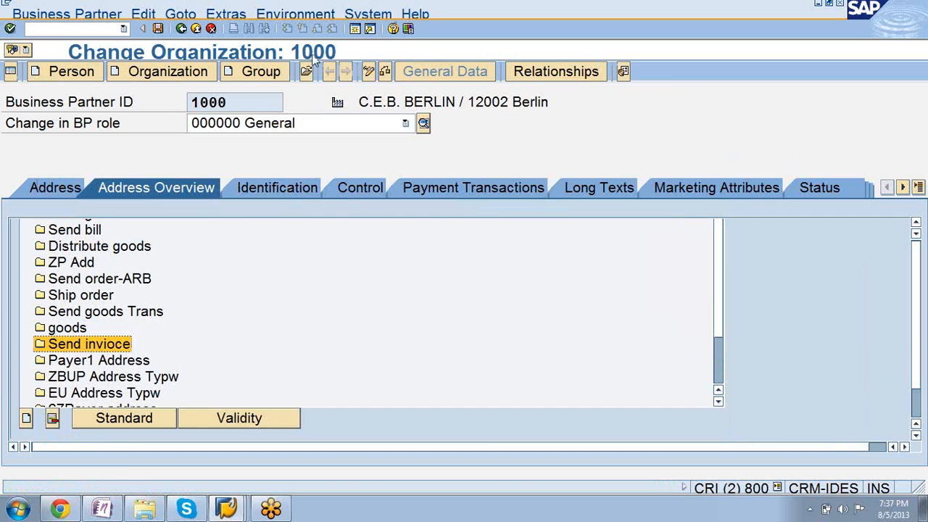
# Search for a business partner to open by the user wftcloud110, and close the search.
pyautogui.click(306, 72)
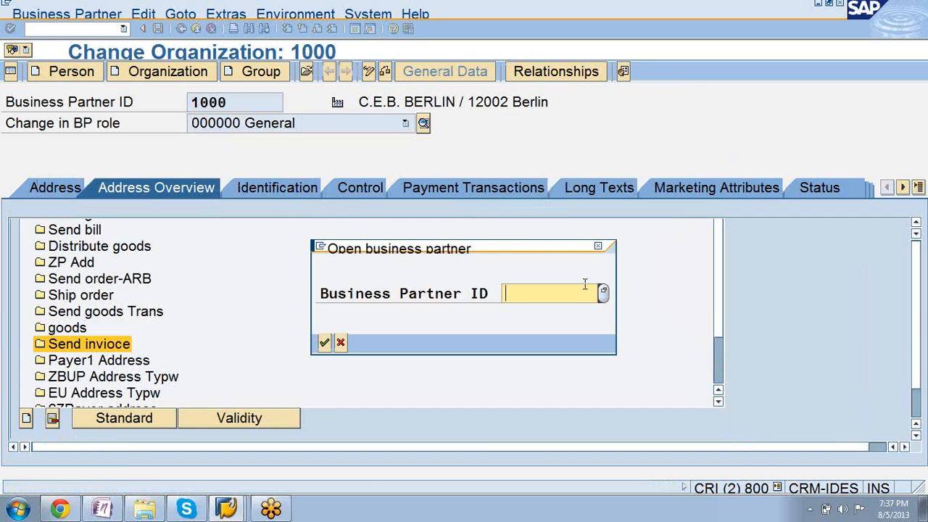
pyautogui.click(603, 294)
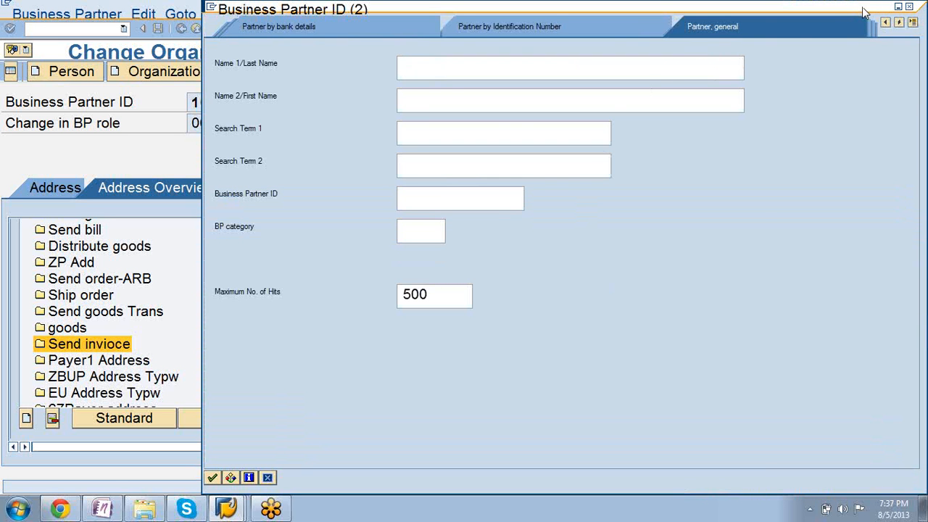
pyautogui.moveTo(863, 12); pyautogui.dragTo(701, 8)
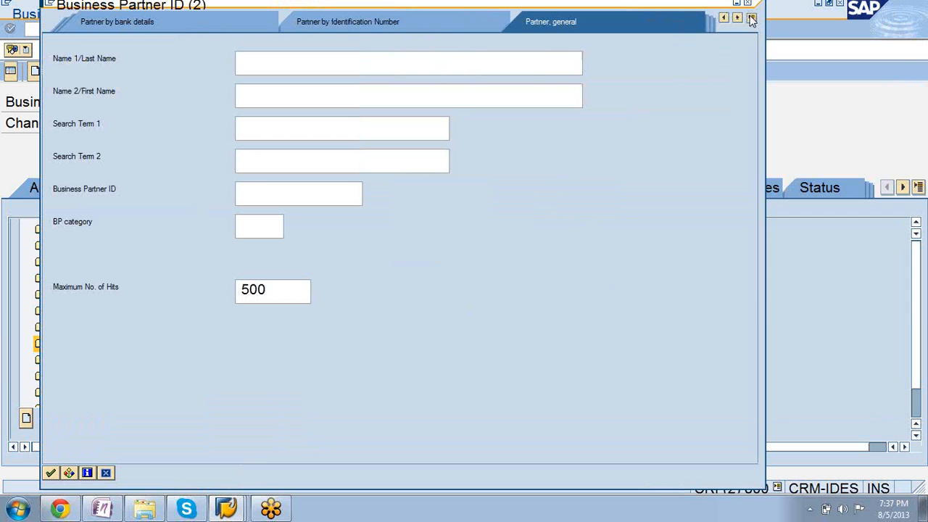
pyautogui.click(751, 18)
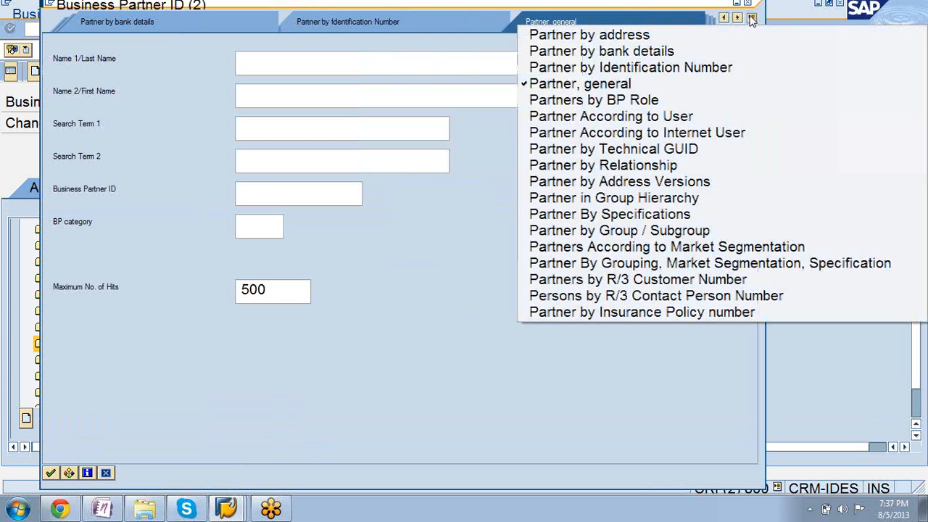
pyautogui.click(696, 120)
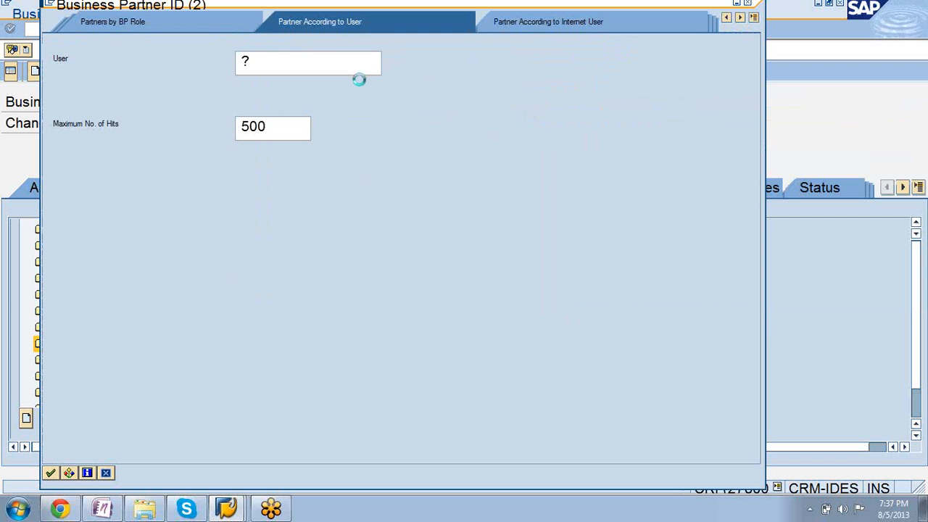
pyautogui.press('BackSpace')
pyautogui.write('wftc')
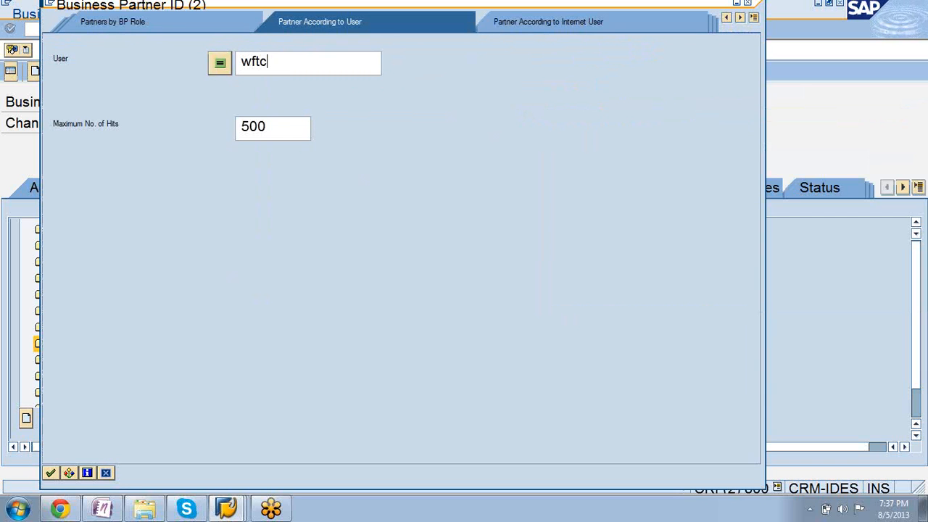
pyautogui.write('lous')
pyautogui.write('110')
pyautogui.press('Return')
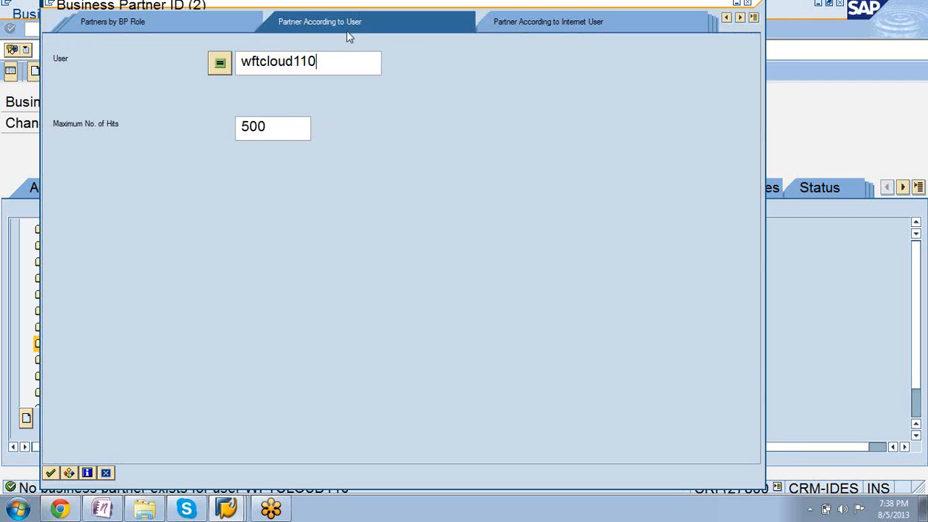
pyautogui.moveTo(383, 8); pyautogui.dragTo(493, 10)
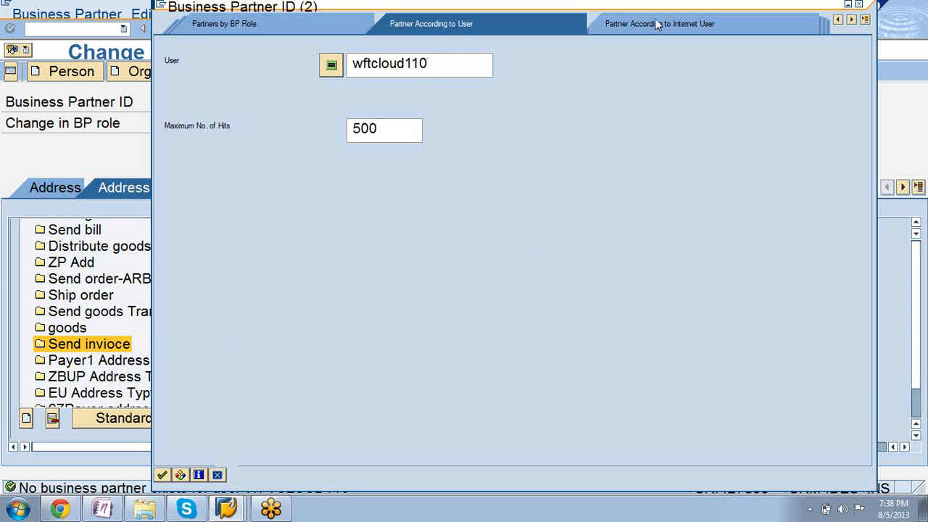
pyautogui.click(217, 476)
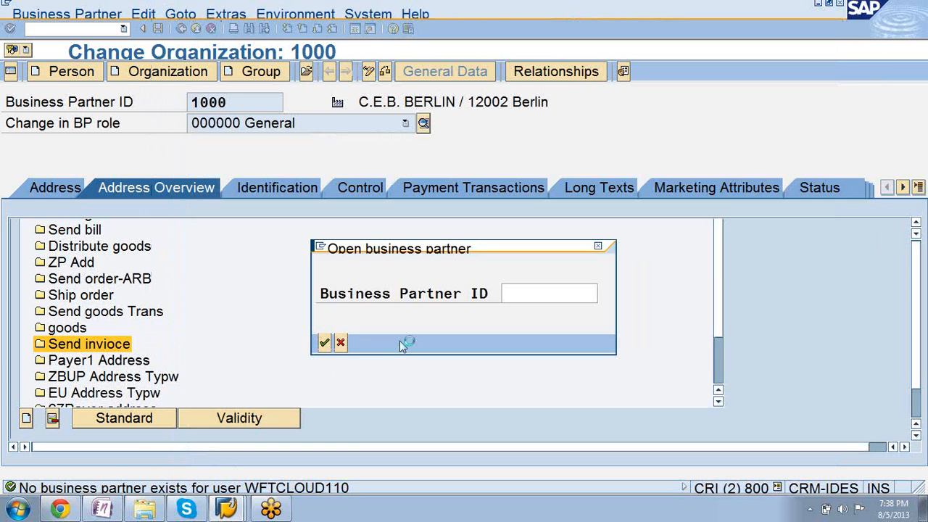
# Reopen the business partner search and try running the search by user with an empty User field.
pyautogui.click(604, 293)
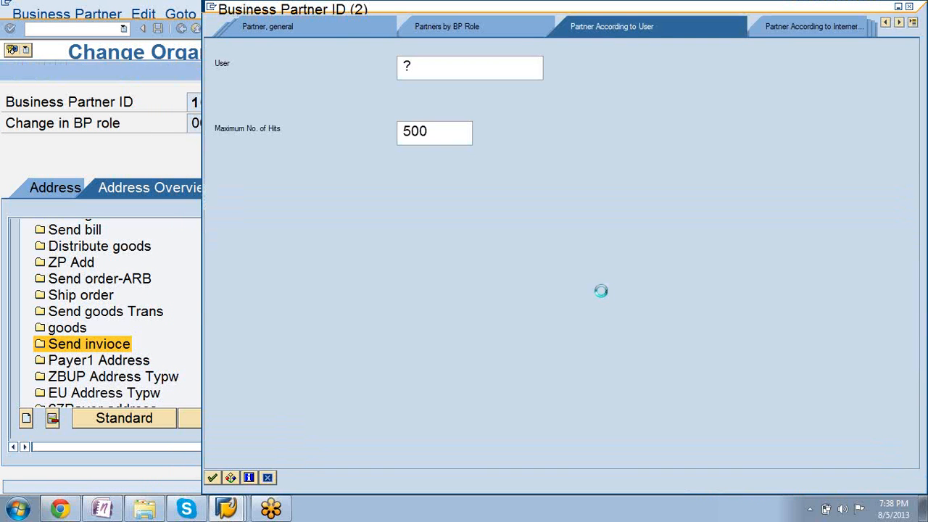
pyautogui.press('BackSpace')
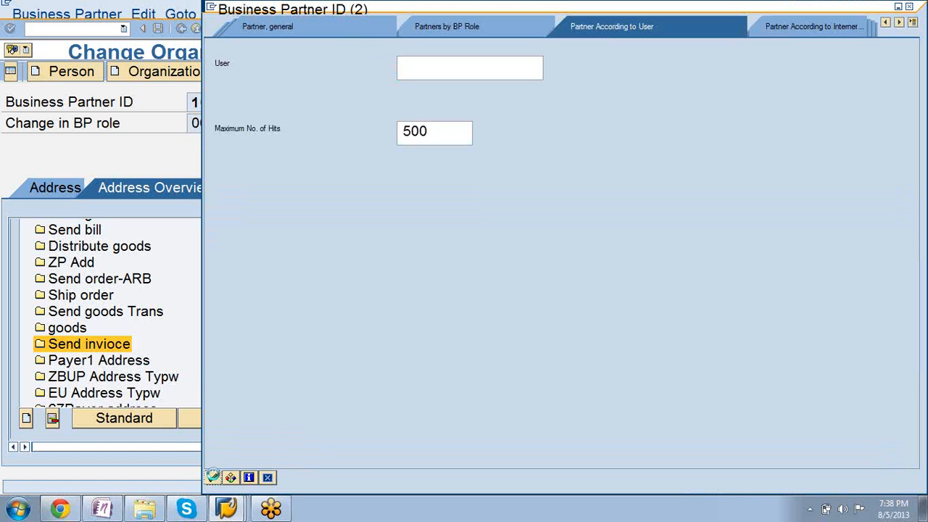
pyautogui.click(214, 476)
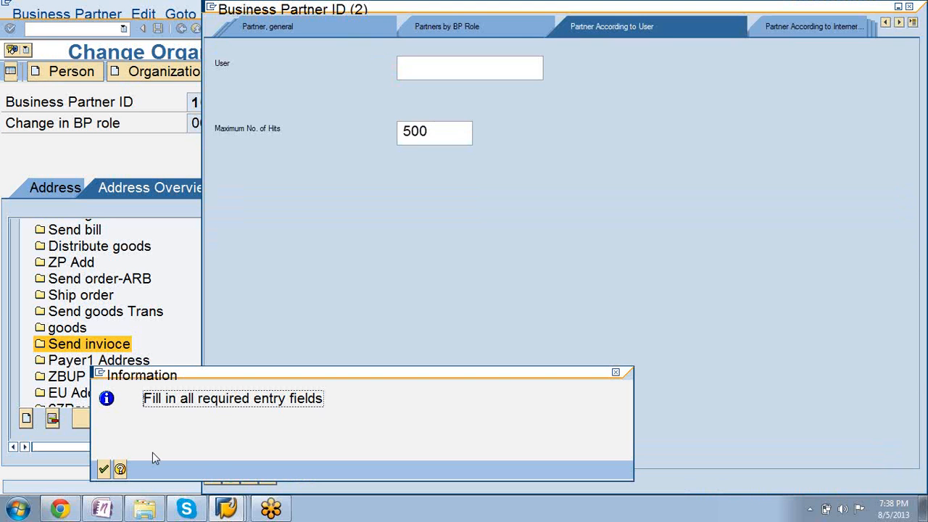
pyautogui.click(103, 472)
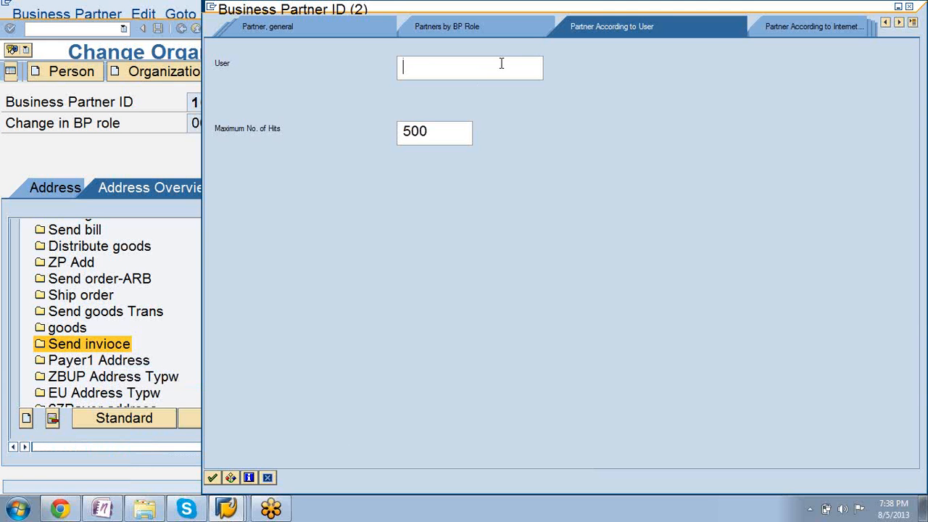
# Search business partners by BP role BUP001 and choose the ninth listed contact person as the partner to open.
pyautogui.click(486, 26)
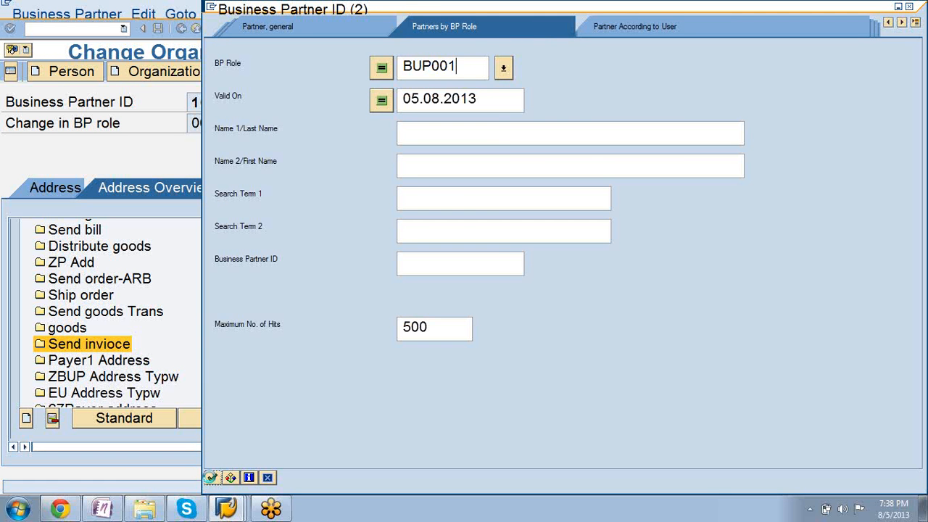
pyautogui.click(211, 477)
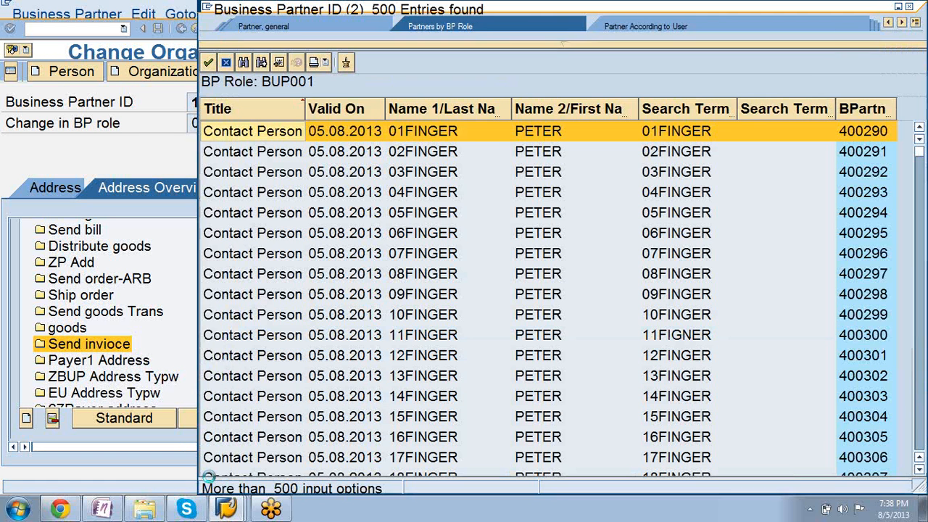
pyautogui.doubleClick(876, 295)
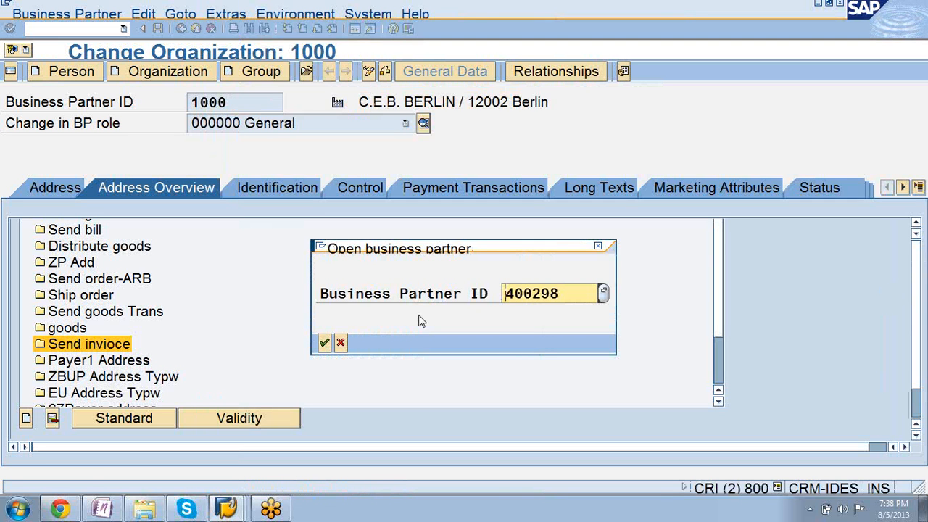
# On the chosen contact person's record, assign the US address to Send invioce, valid 05.08.2013 to 31.12.9999, and save the change.
pyautogui.click(325, 343)
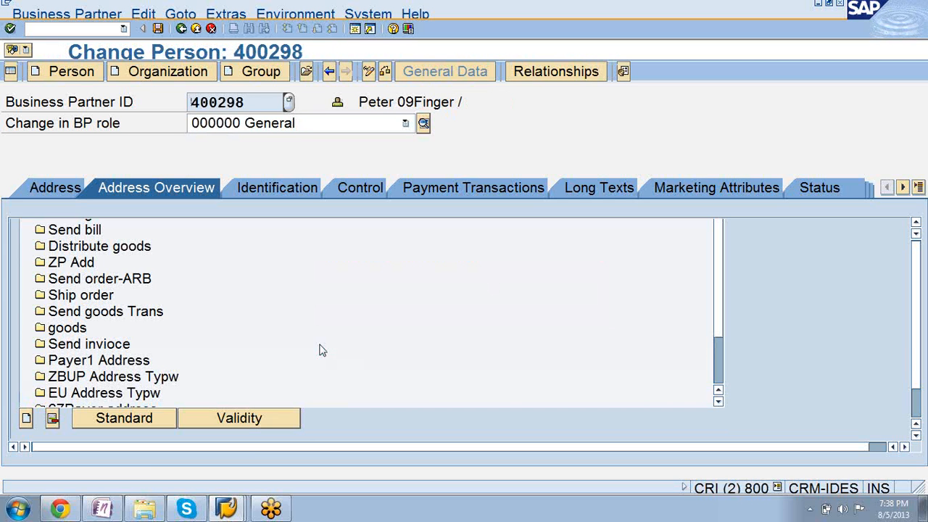
pyautogui.click(113, 344)
pyautogui.click(25, 418)
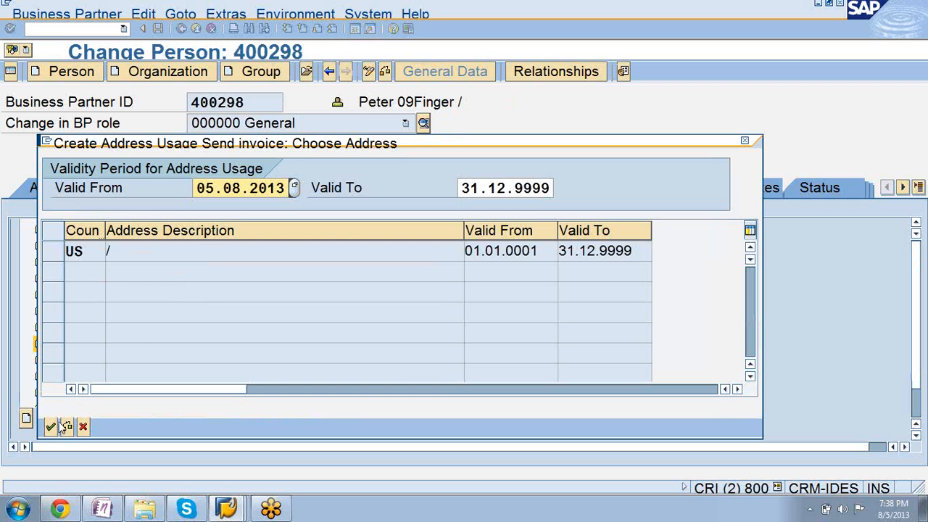
pyautogui.click(51, 428)
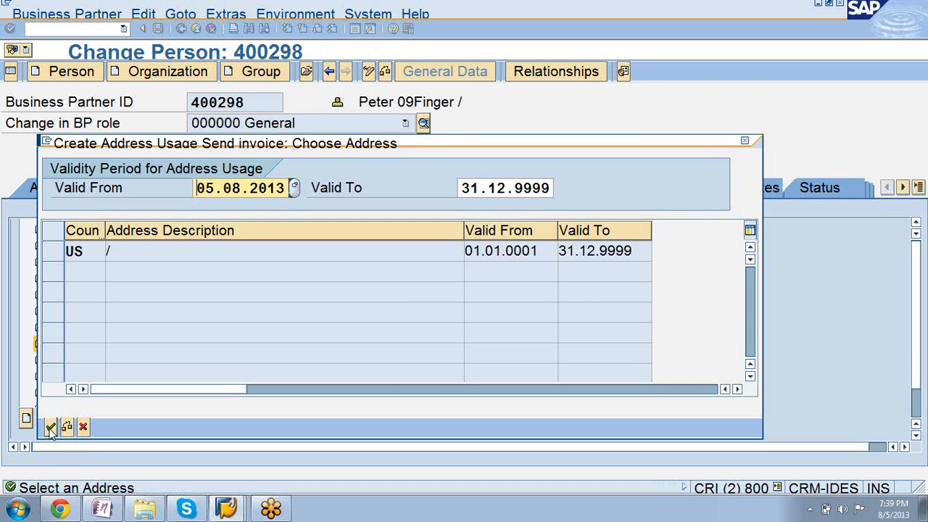
pyautogui.click(143, 252)
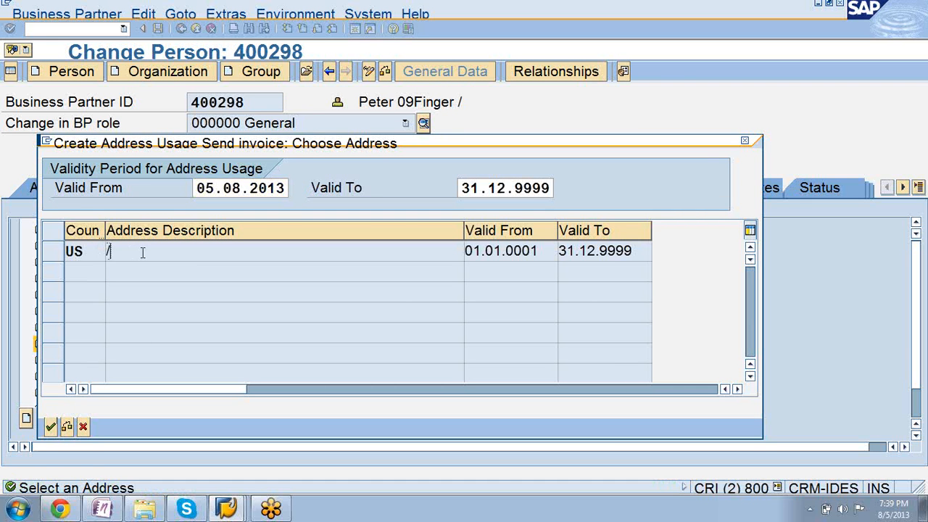
pyautogui.doubleClick(77, 248)
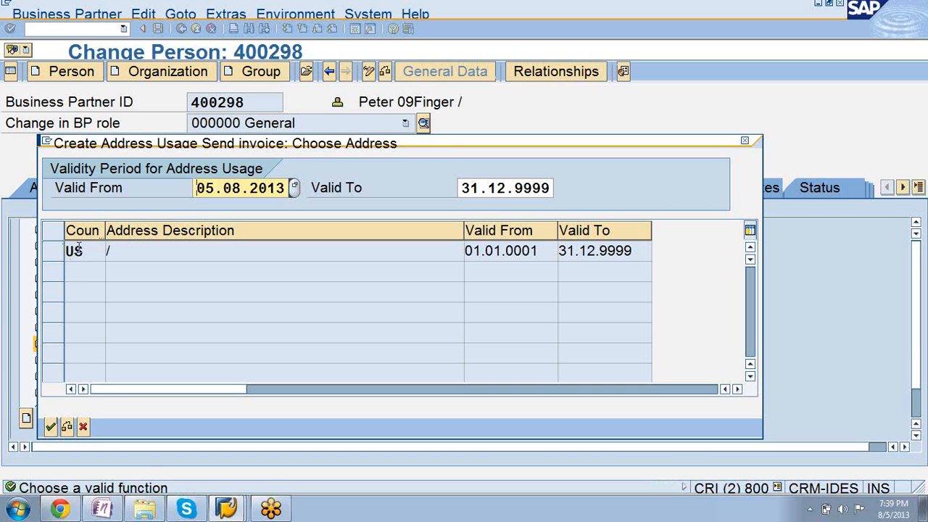
pyautogui.click(58, 254)
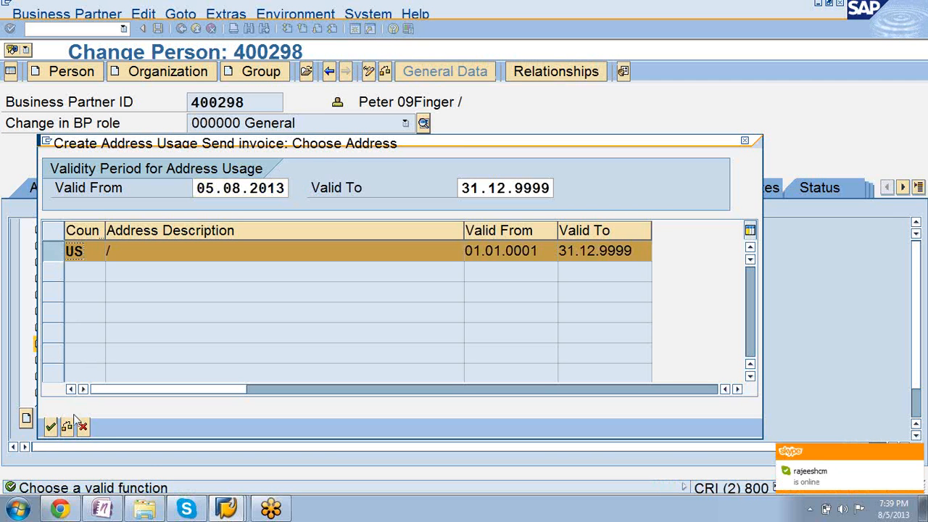
pyautogui.click(51, 427)
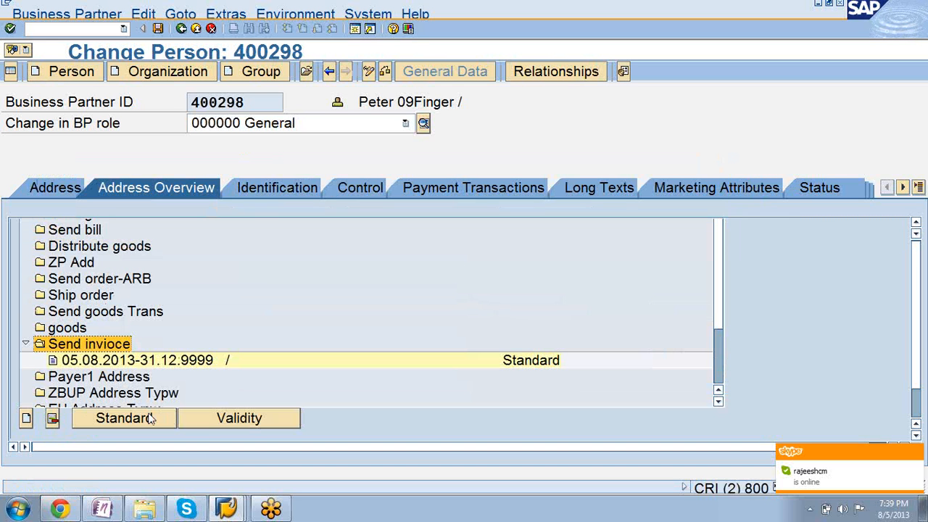
pyautogui.click(158, 29)
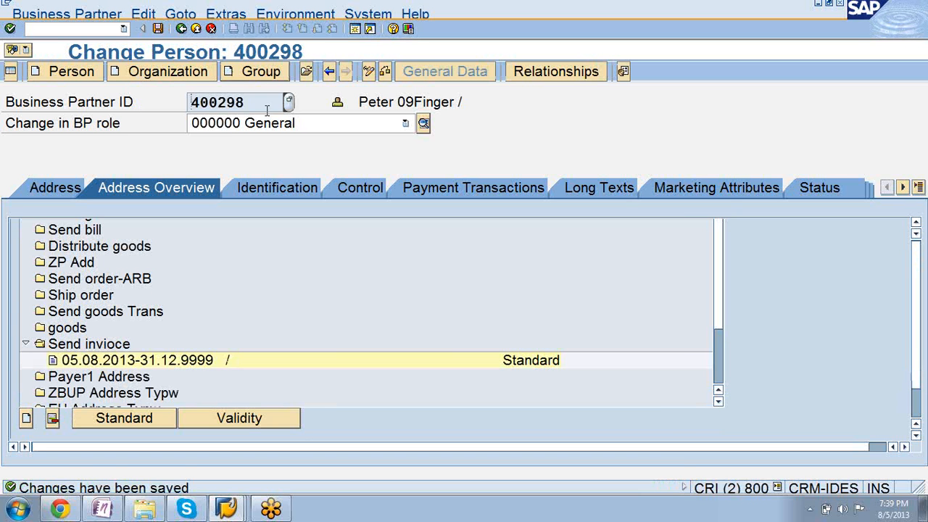
# Try to open another business partner by entering its business partner ID.
pyautogui.click(307, 72)
pyautogui.write('2000')
pyautogui.press('BackSpace')
pyautogui.write('0')
pyautogui.press('BackSpace')
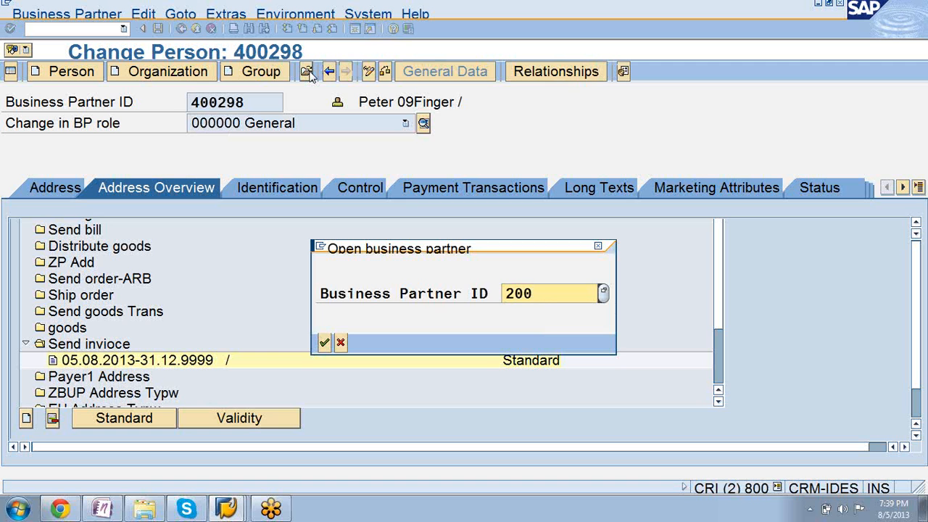
pyautogui.write('7000')
pyautogui.press('Return')
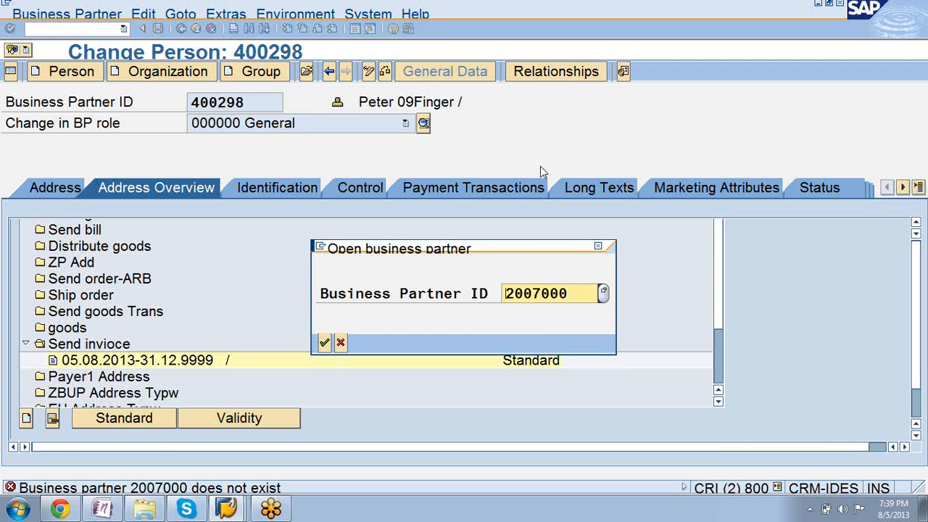
# Correct the business partner ID in the open dialog and load that person's record.
pyautogui.click(535, 294)
pyautogui.write('0')
pyautogui.press('Return')
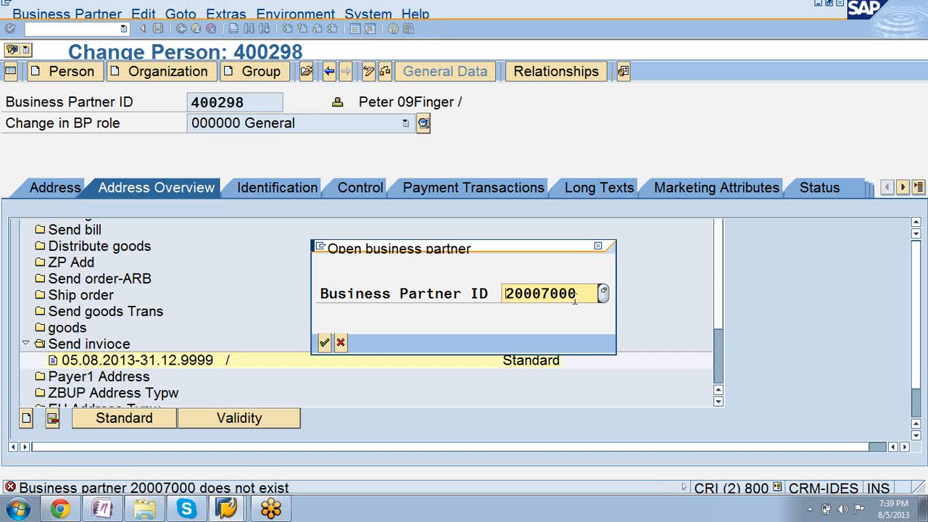
pyautogui.click(537, 293)
pyautogui.press('Delete')
pyautogui.press('BackSpace')
pyautogui.press('Return')
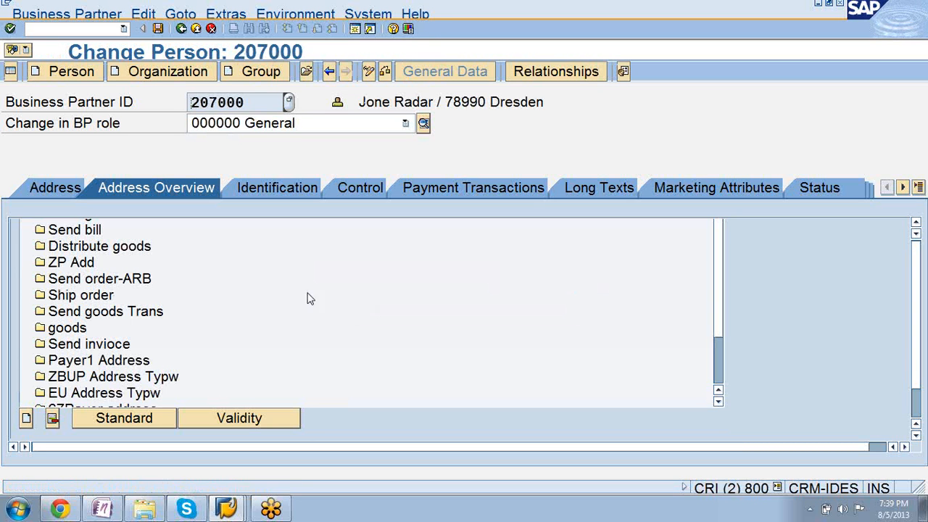
# Assign the person's listed DE address to the Send invioce usage, valid 05.08.2013 to 31.12.9999.
pyautogui.click(93, 346)
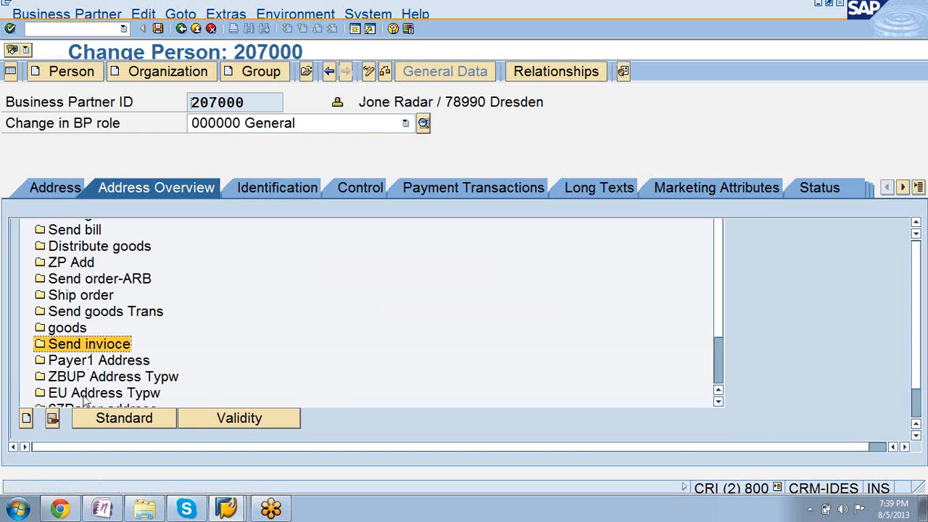
pyautogui.click(25, 419)
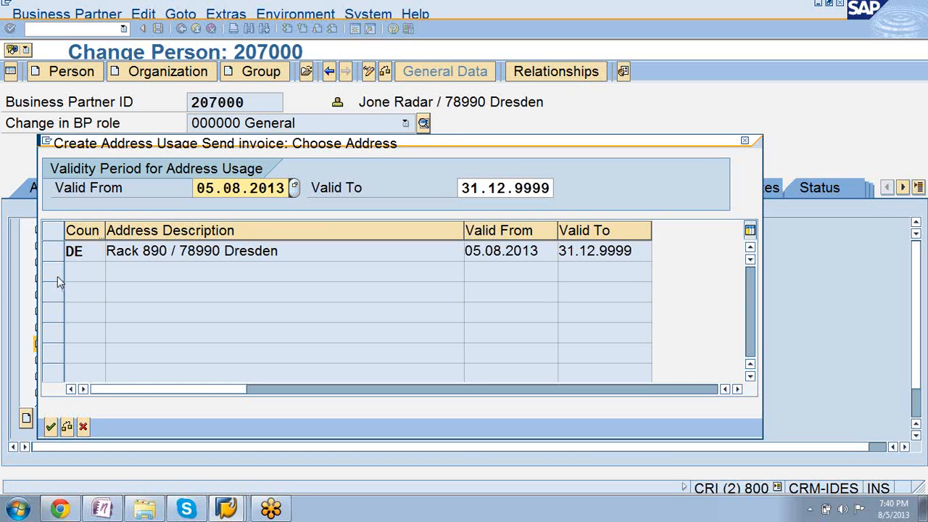
pyautogui.click(50, 429)
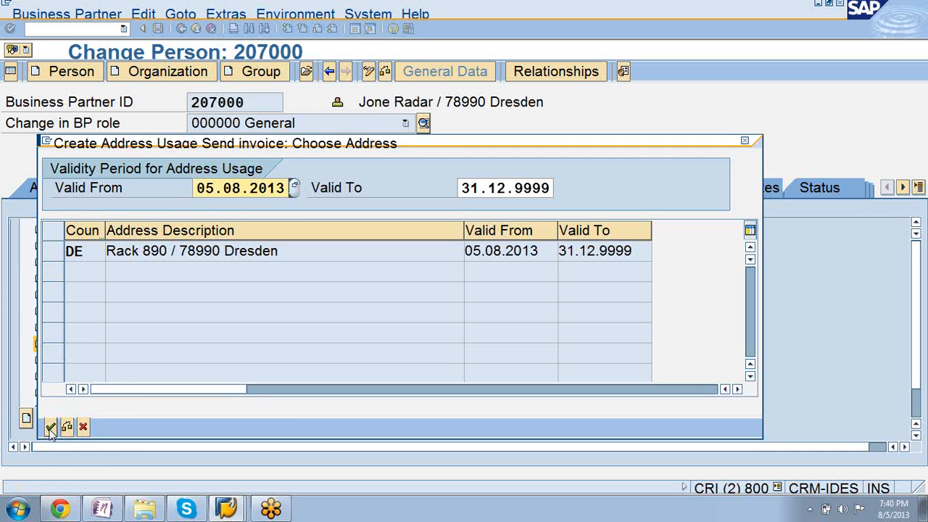
pyautogui.click(159, 250)
pyautogui.doubleClick(159, 251)
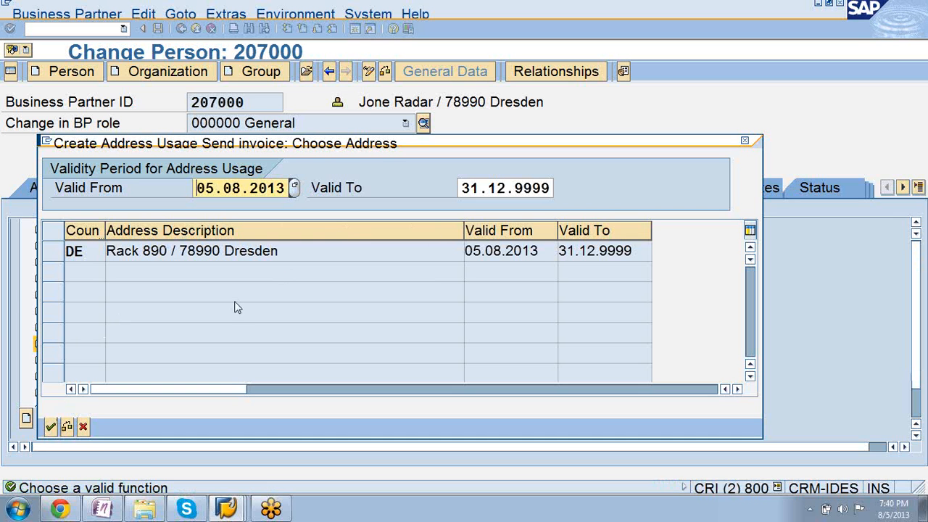
pyautogui.press('Return')
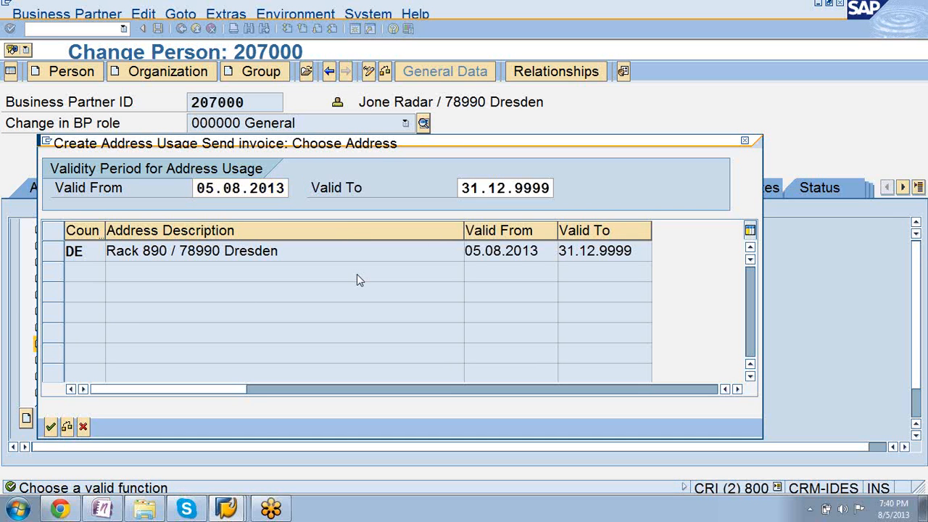
pyautogui.click(54, 251)
pyautogui.click(50, 428)
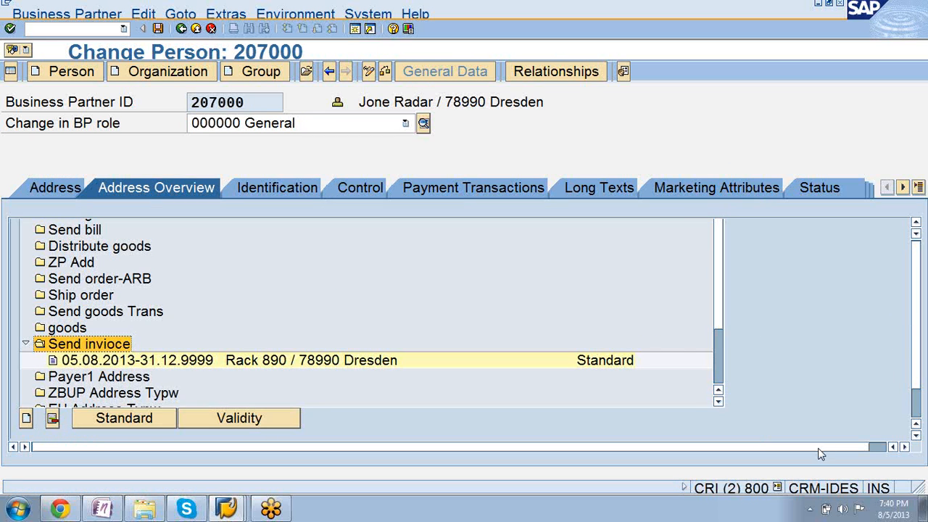
# Start an additional address for the person and enter its street name and separate house number.
pyautogui.moveTo(819, 448); pyautogui.dragTo(857, 446)
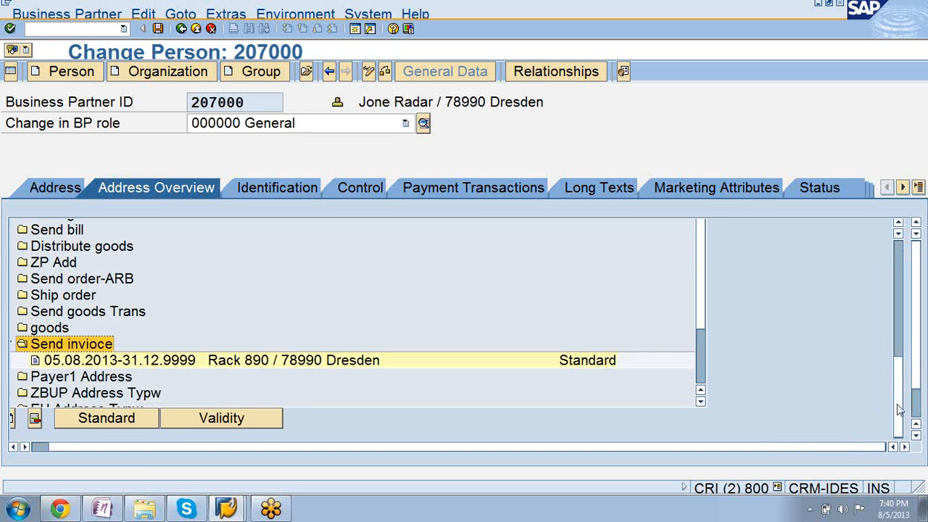
pyautogui.scroll(3, 898, 411)
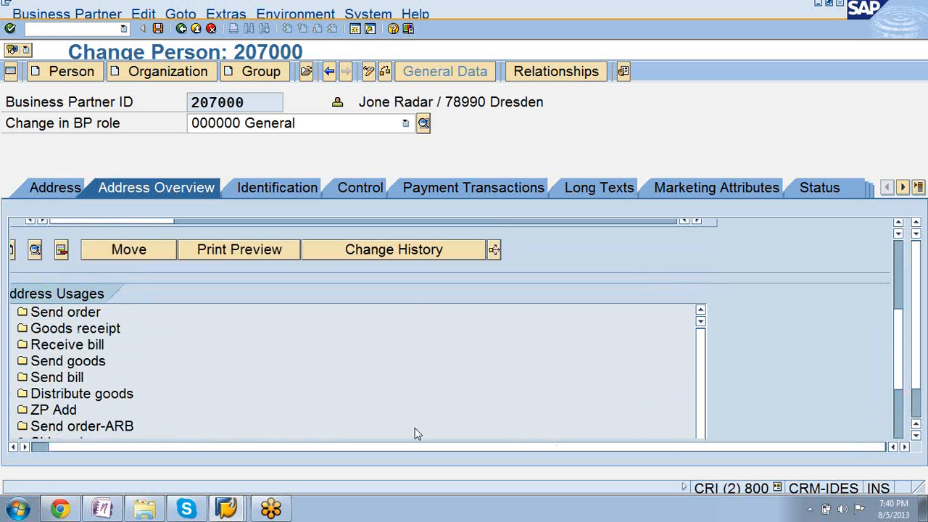
pyautogui.moveTo(409, 447); pyautogui.dragTo(329, 450)
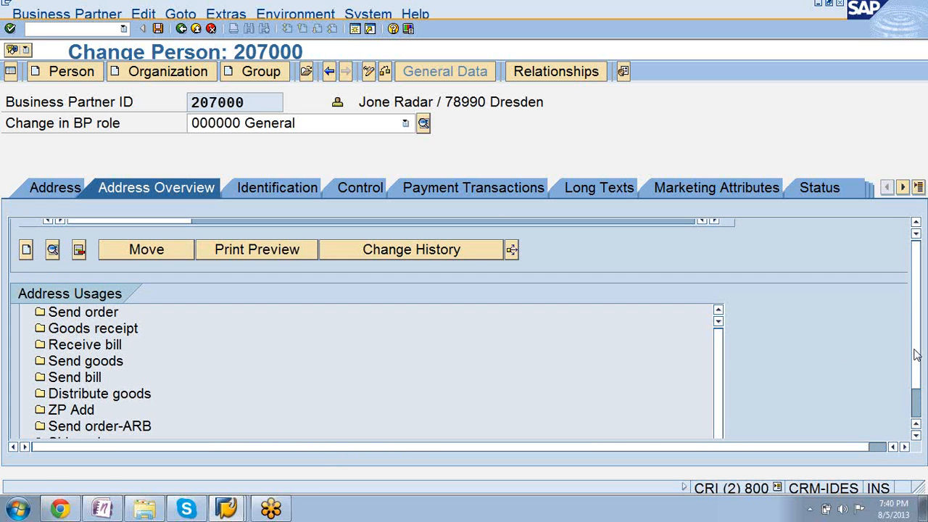
pyautogui.click(89, 380)
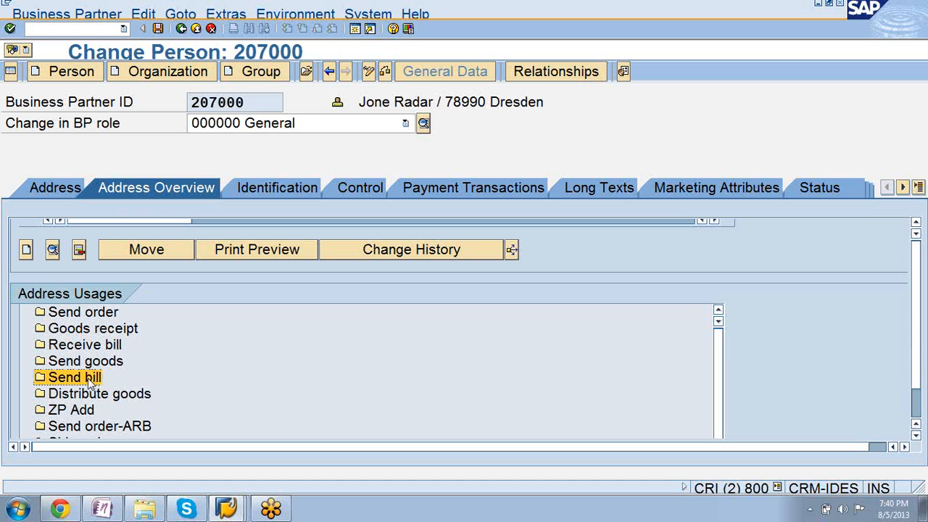
pyautogui.click(27, 250)
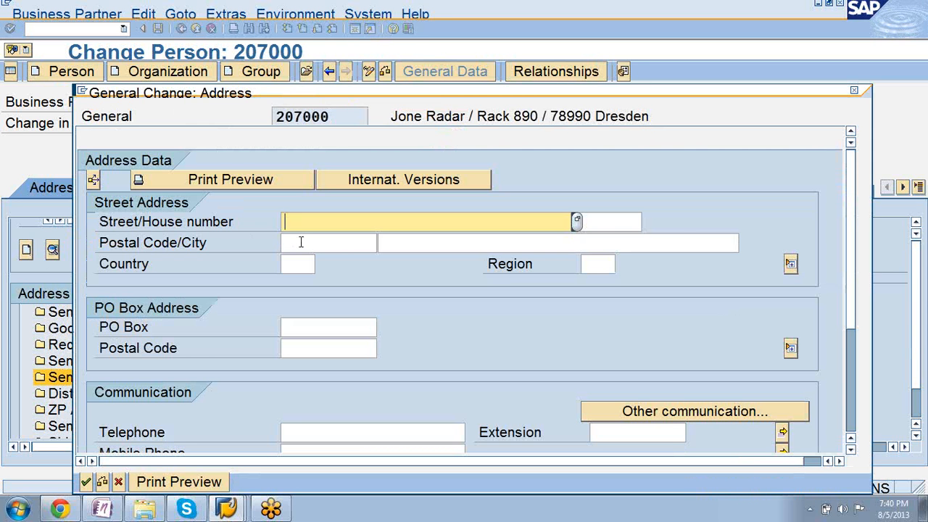
pyautogui.write('rase890')
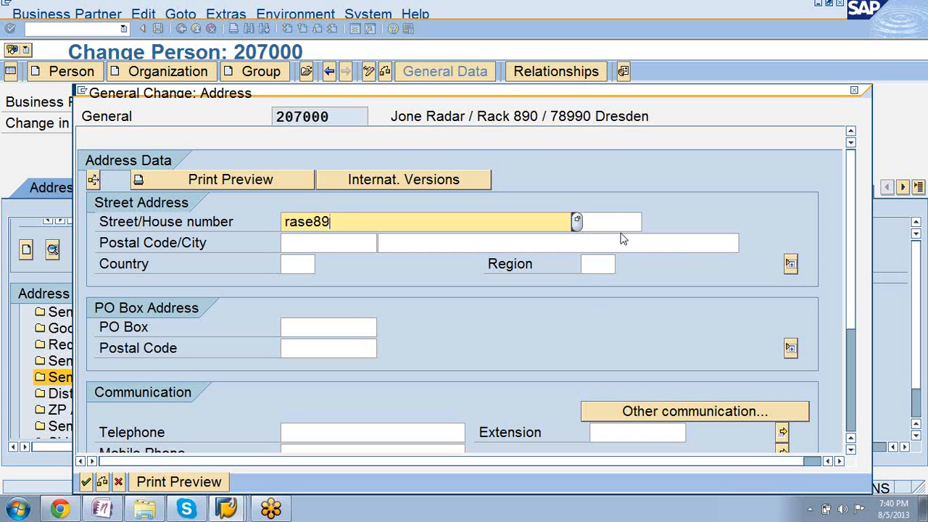
pyautogui.press('BackSpace')
pyautogui.press('BackSpace')
pyautogui.press('BackSpace')
pyautogui.click(628, 227)
pyautogui.write('900')
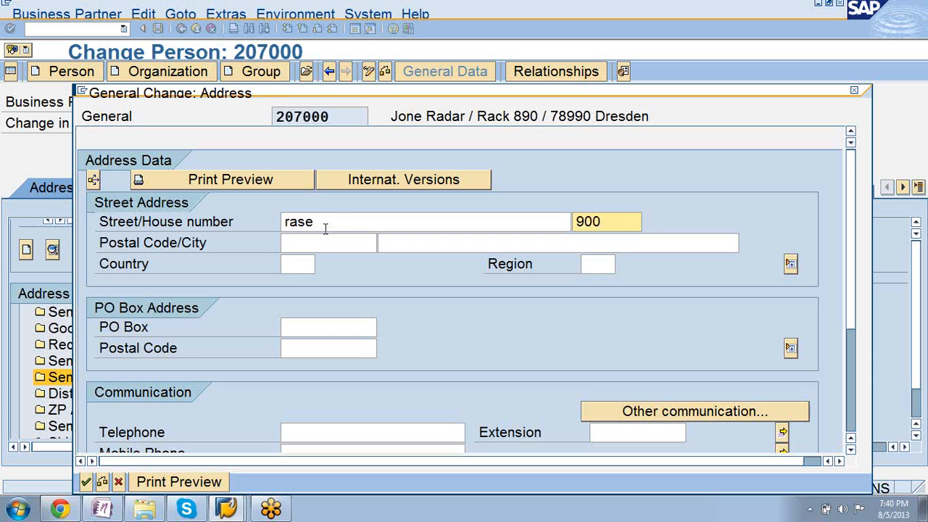
# Fill in the new address's postal code and city.
pyautogui.click(327, 240)
pyautogui.write('567')
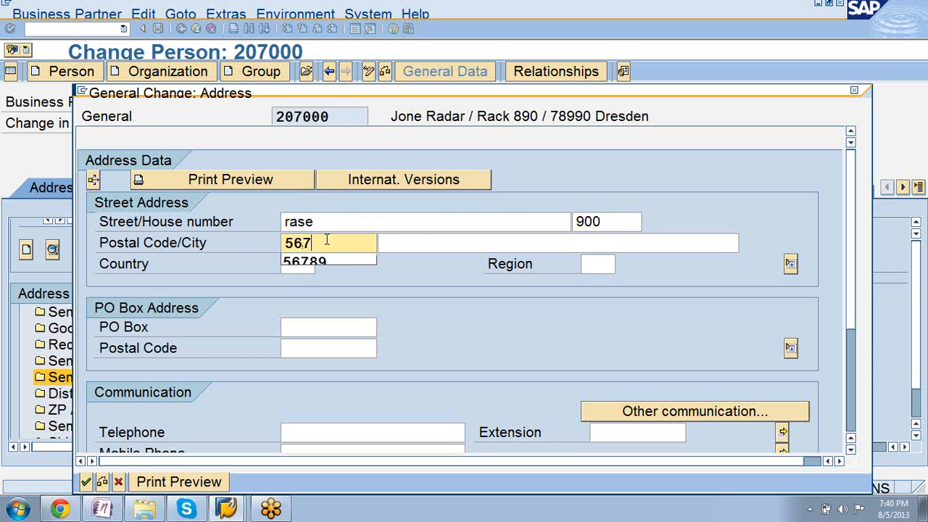
pyautogui.write('34')
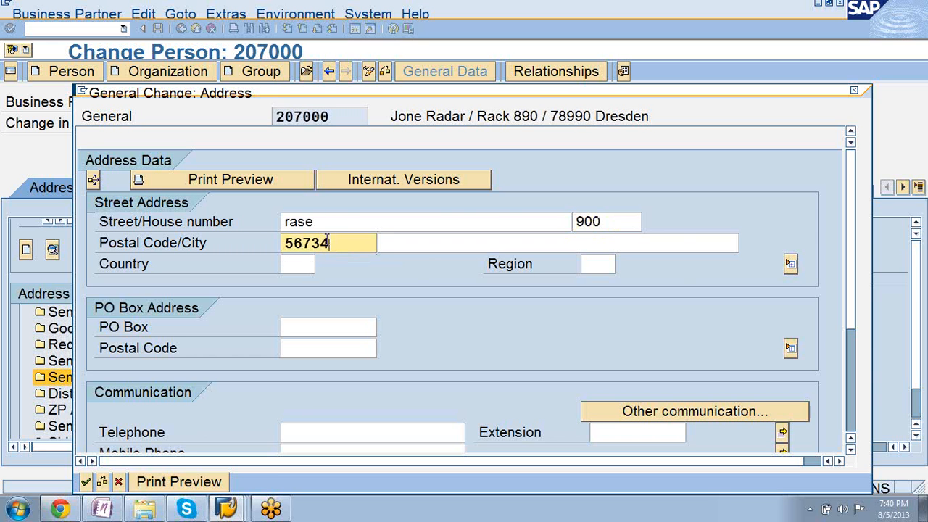
pyautogui.click(434, 250)
pyautogui.write('d')
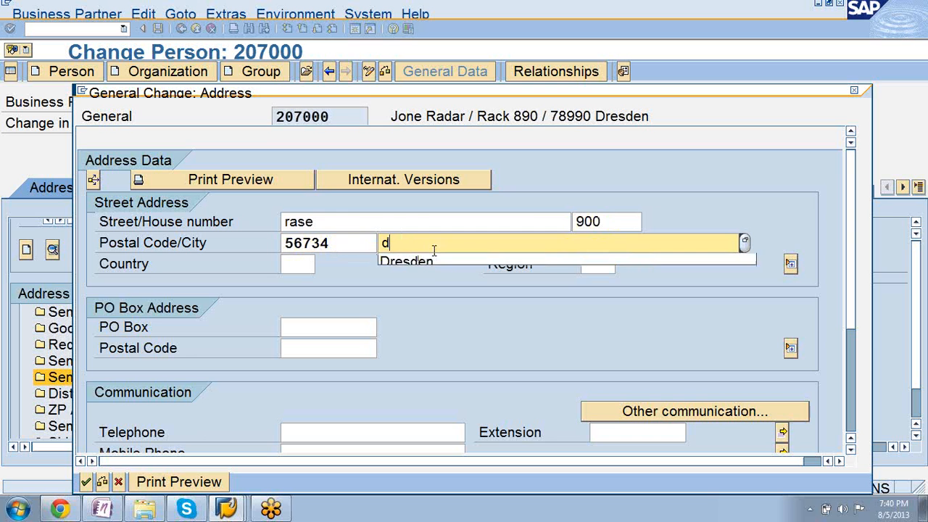
pyautogui.write('re')
pyautogui.press('BackSpace')
pyautogui.press('BackSpace')
pyautogui.press('BackSpace')
pyautogui.write('frn')
pyautogui.press('BackSpace')
pyautogui.press('Down')
pyautogui.press('Return')
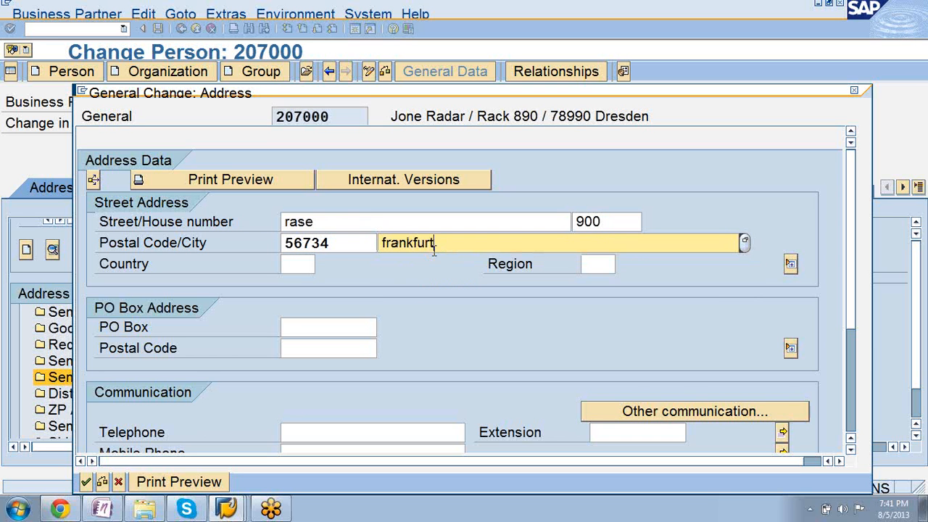
# Set the new address's country to DE and region to 02 Hamburg, and add it to the person's address list.
pyautogui.click(300, 267)
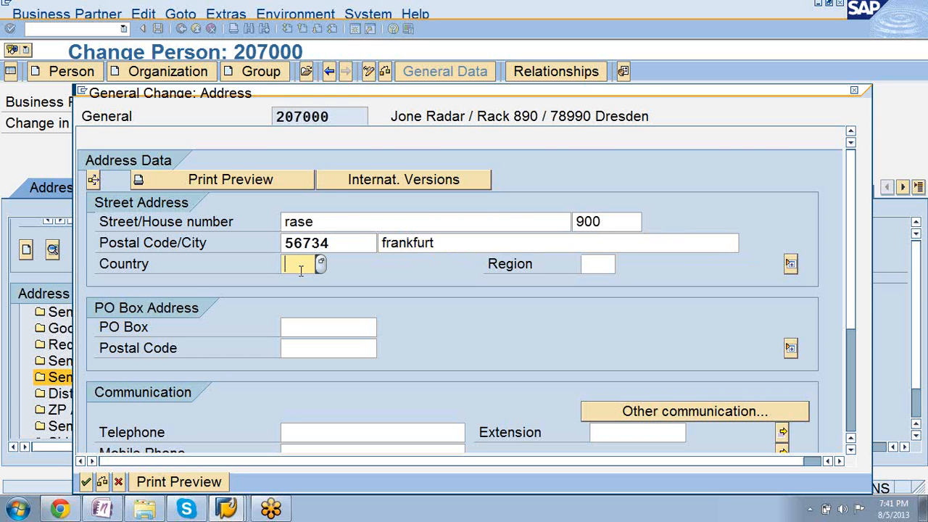
pyautogui.write('DE')
pyautogui.click(598, 267)
pyautogui.click(620, 265)
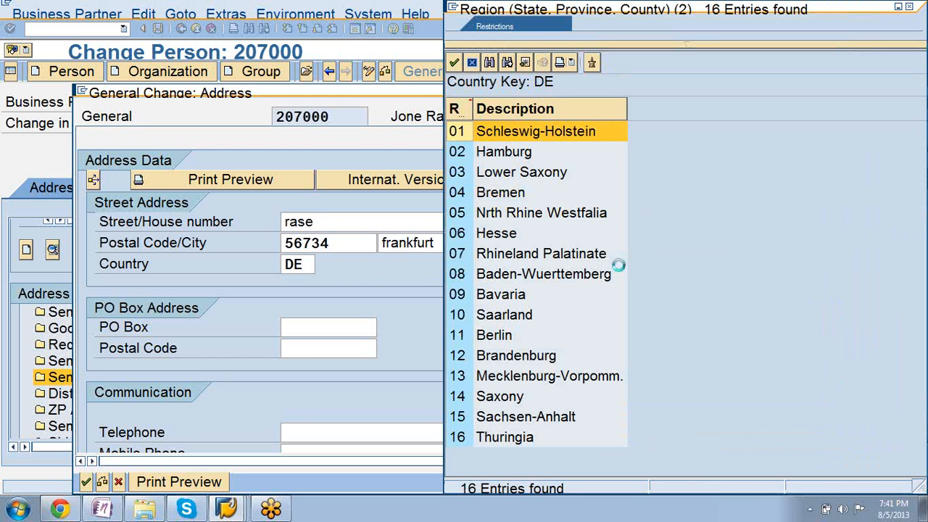
pyautogui.doubleClick(510, 154)
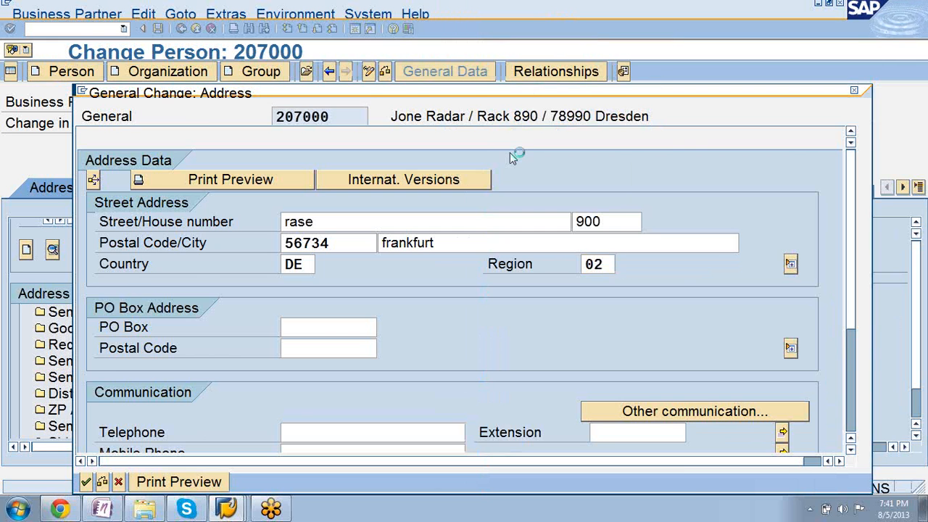
pyautogui.press('Return')
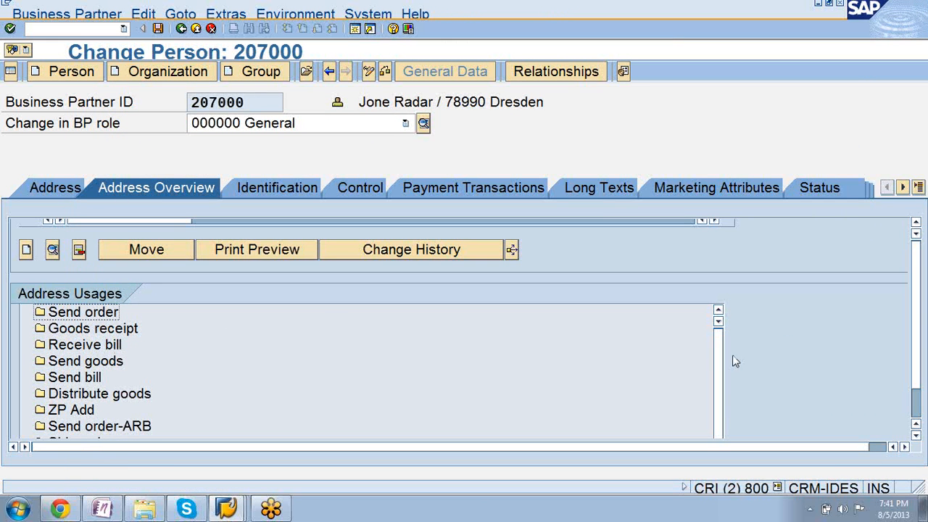
pyautogui.click(904, 446)
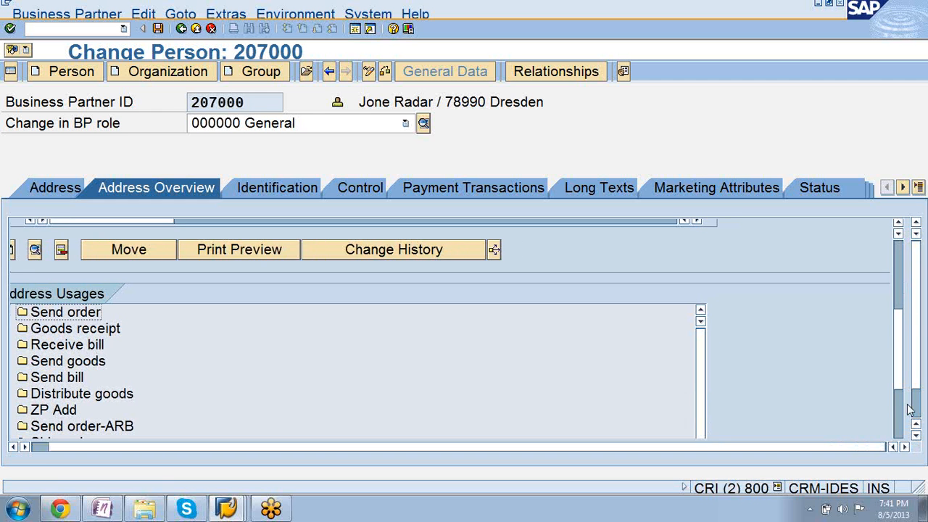
pyautogui.moveTo(896, 352); pyautogui.dragTo(899, 308)
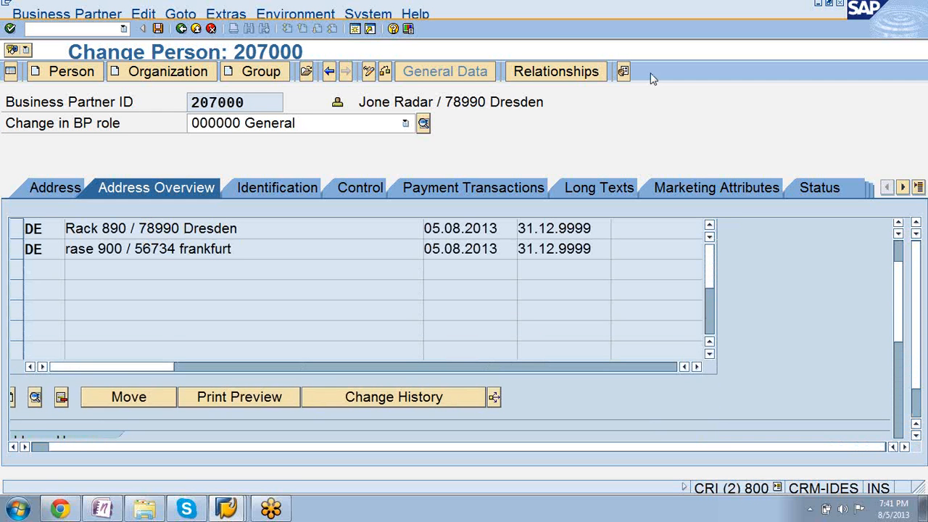
# Switch to the customizing session, leave the address type assignment and open Maintain Forms of Address under Basic Settings.
pyautogui.click(230, 508)
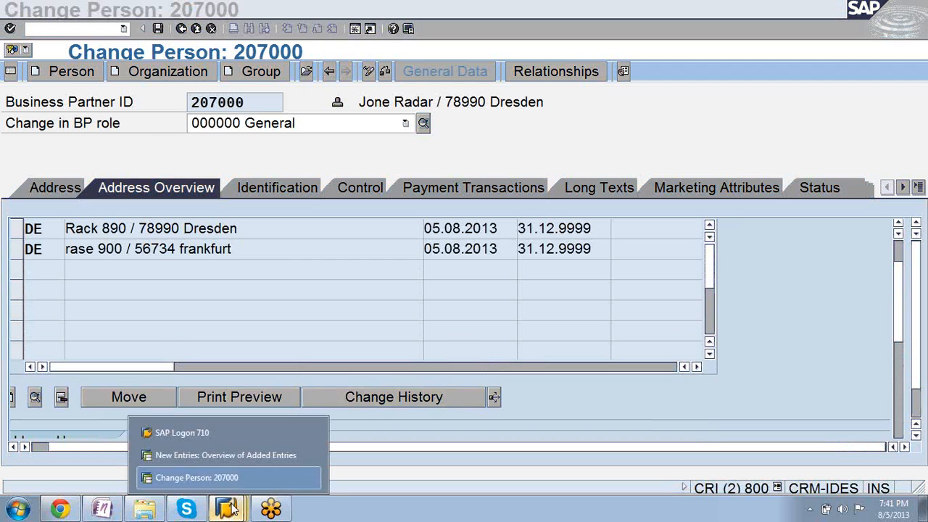
pyautogui.click(211, 461)
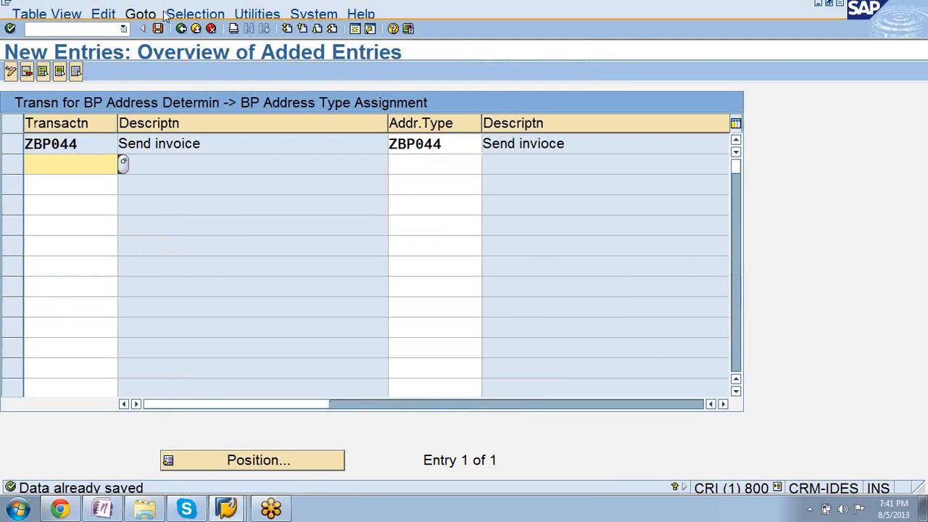
pyautogui.click(181, 29)
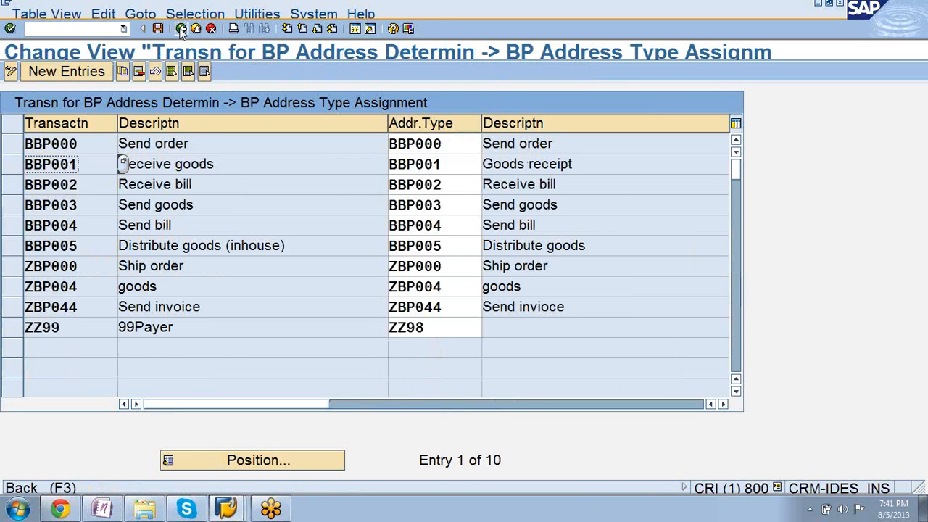
pyautogui.click(182, 29)
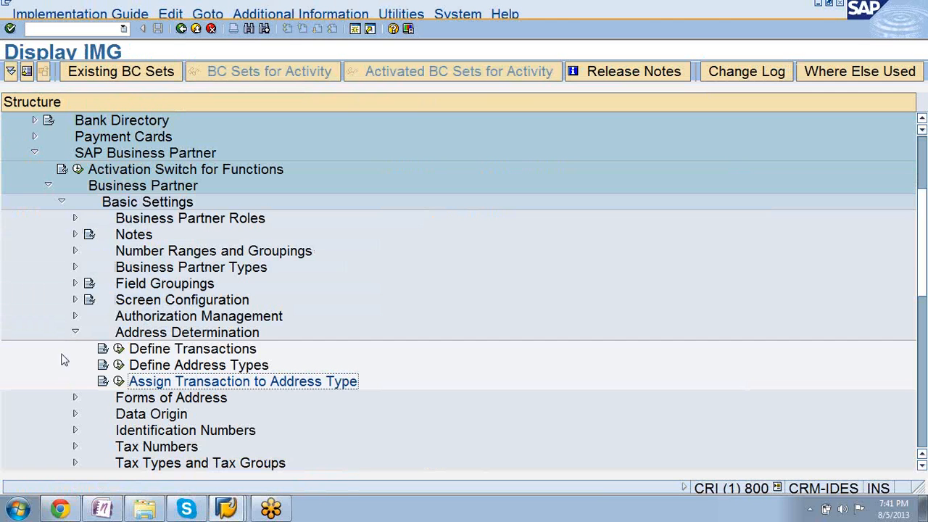
pyautogui.click(75, 332)
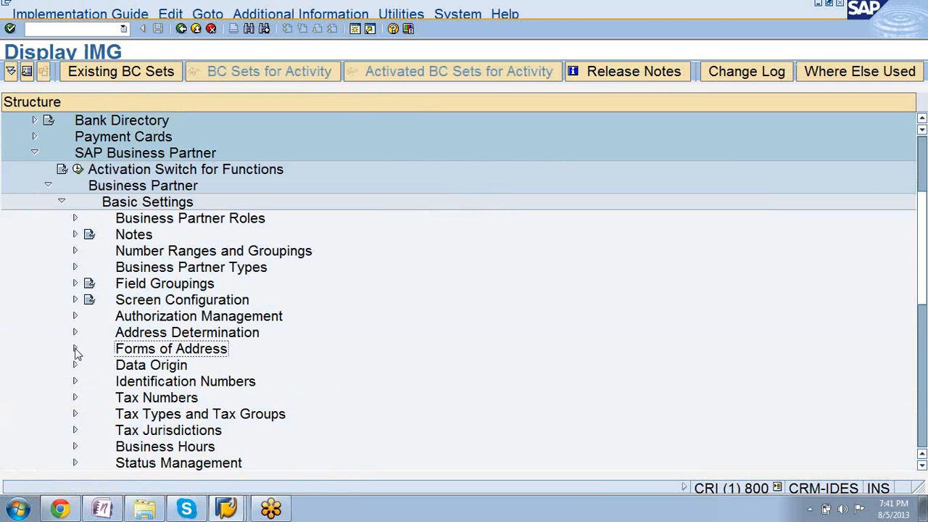
pyautogui.click(75, 349)
pyautogui.click(118, 366)
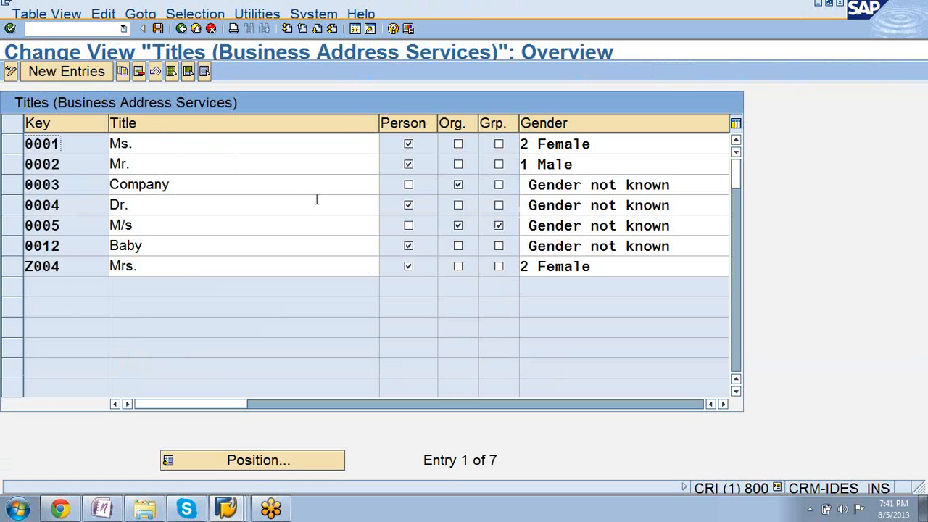
pyautogui.click(234, 253)
pyautogui.click(230, 269)
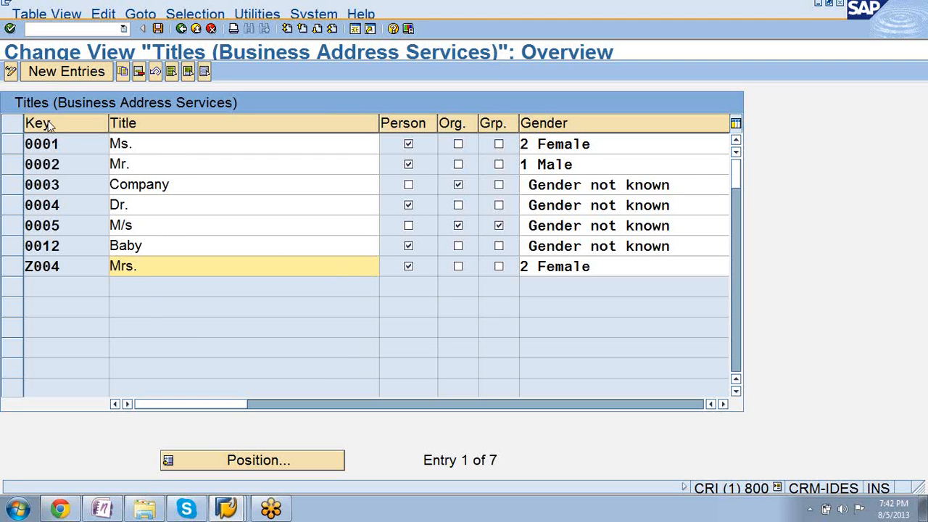
# Create form of address Z009 with the title Master, valid for persons, and save it in customizing request CRIK900268.
pyautogui.click(45, 74)
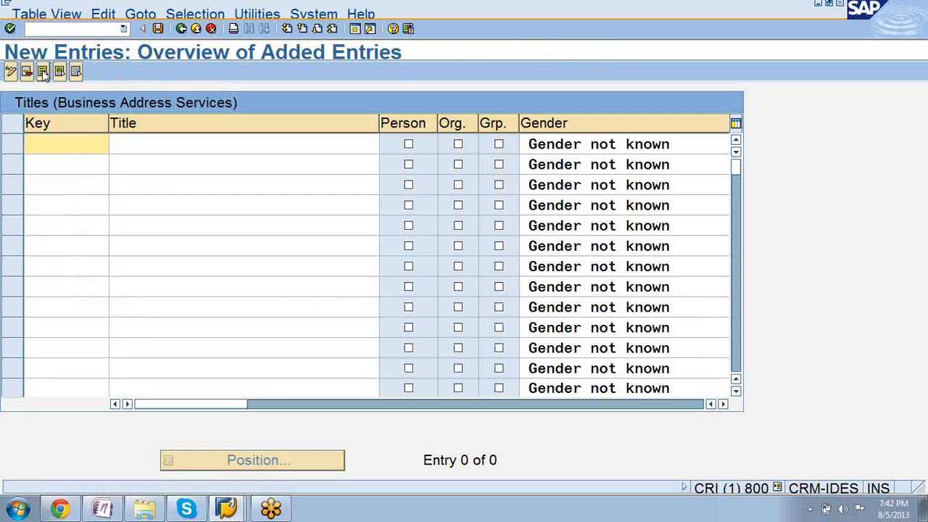
pyautogui.write('Z')
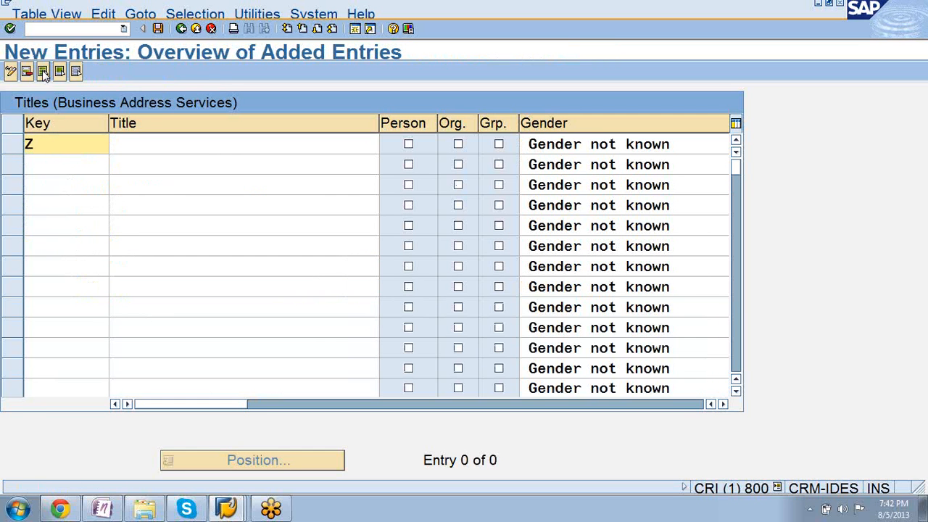
pyautogui.write('009')
pyautogui.click(147, 150)
pyautogui.write('Master')
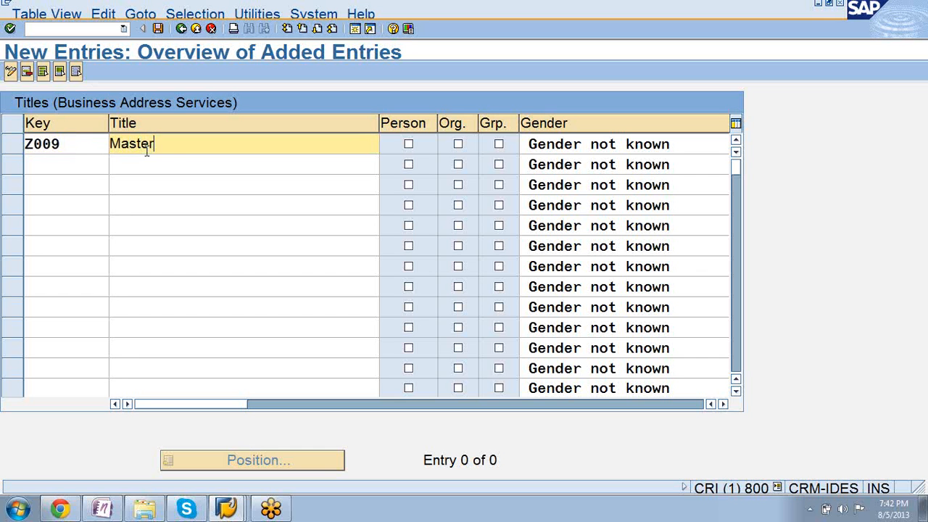
pyautogui.click(409, 145)
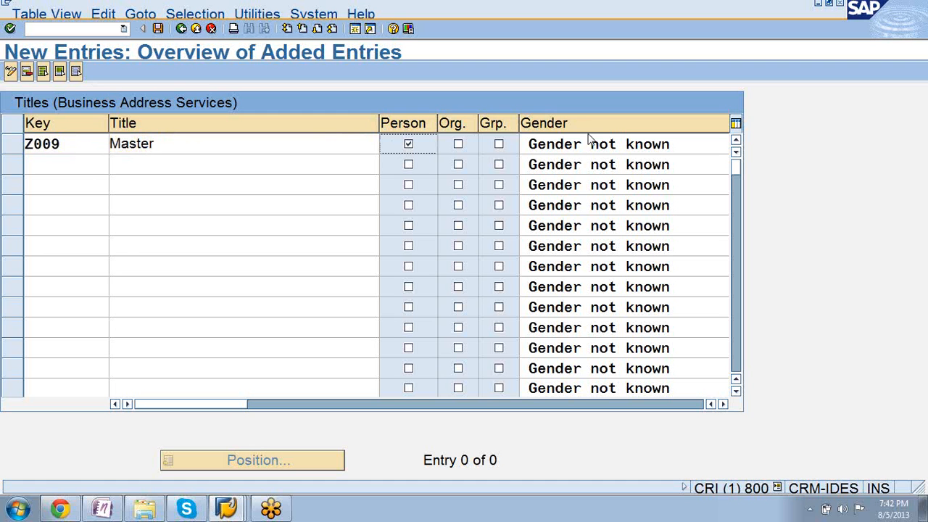
pyautogui.click(157, 31)
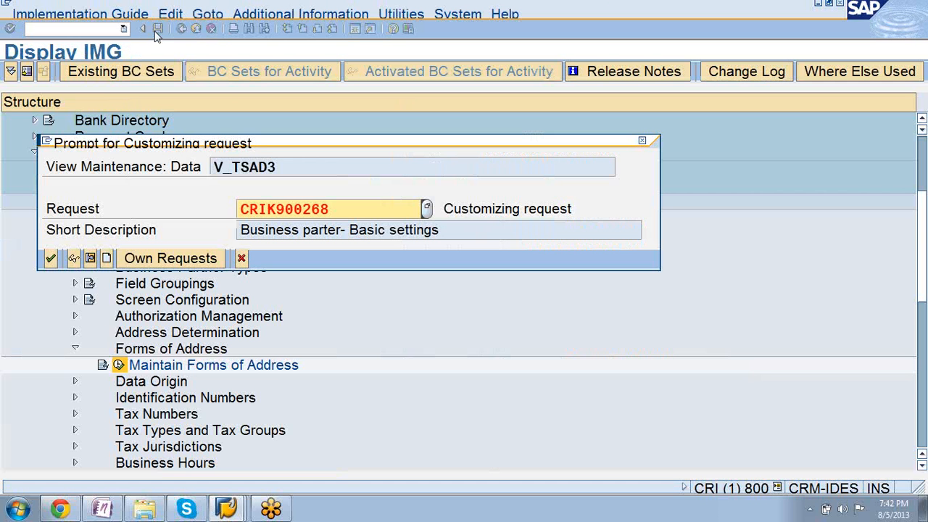
pyautogui.click(51, 258)
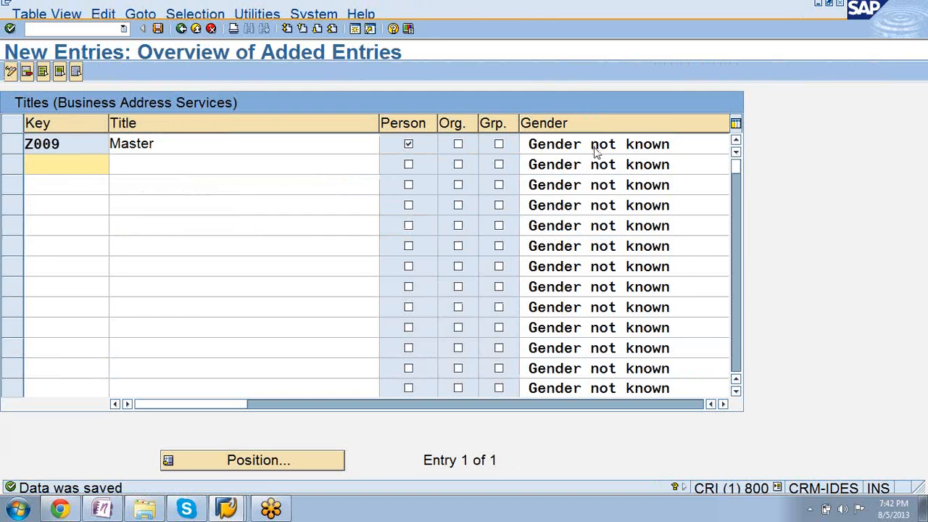
# Set the gender of title Z009 to 1 Male, save and return to the titles overview.
pyautogui.click(596, 151)
pyautogui.click(597, 160)
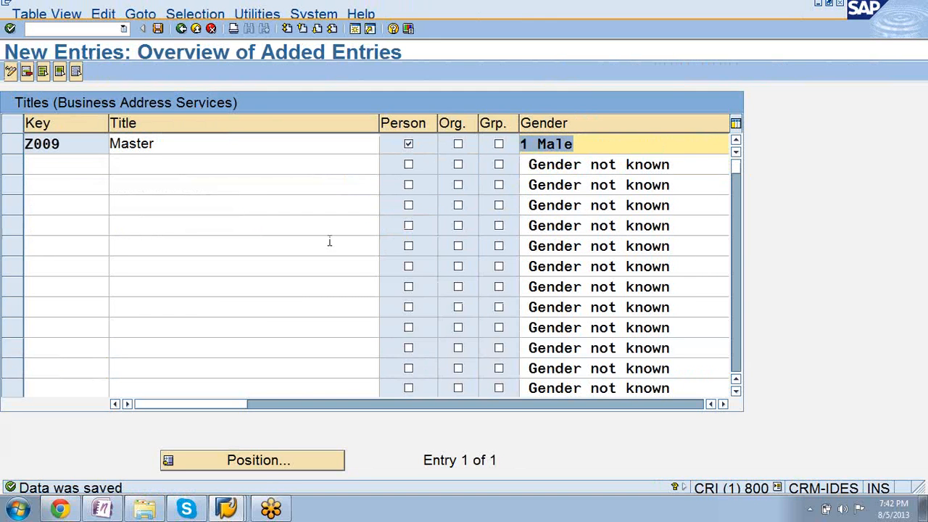
pyautogui.click(157, 30)
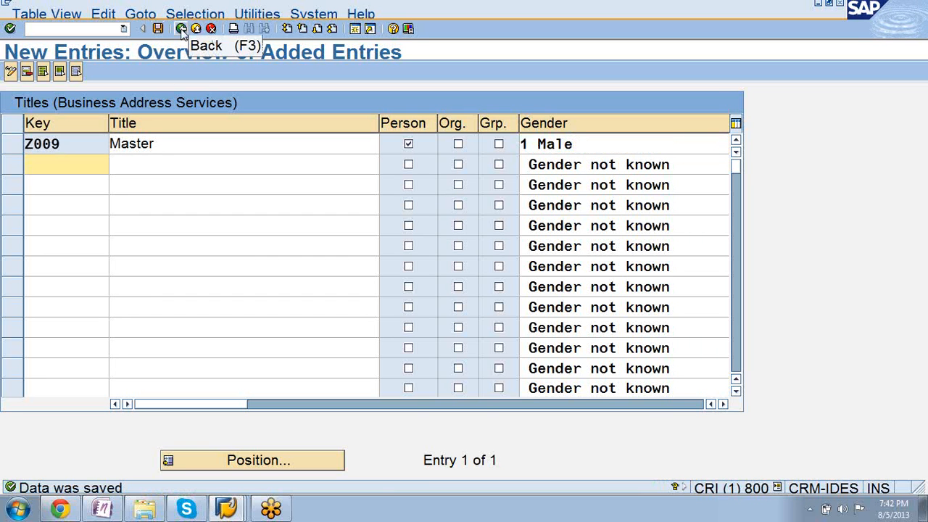
pyautogui.click(181, 29)
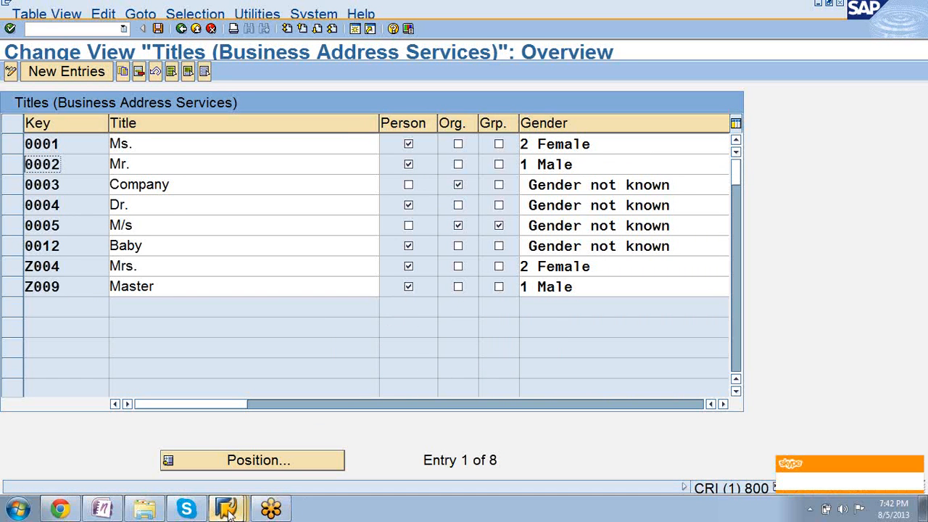
# Restart transaction BP in the other session, begin a new person and check the available titles for Z009 Master.
pyautogui.moveTo(226, 508)
pyautogui.click(206, 473)
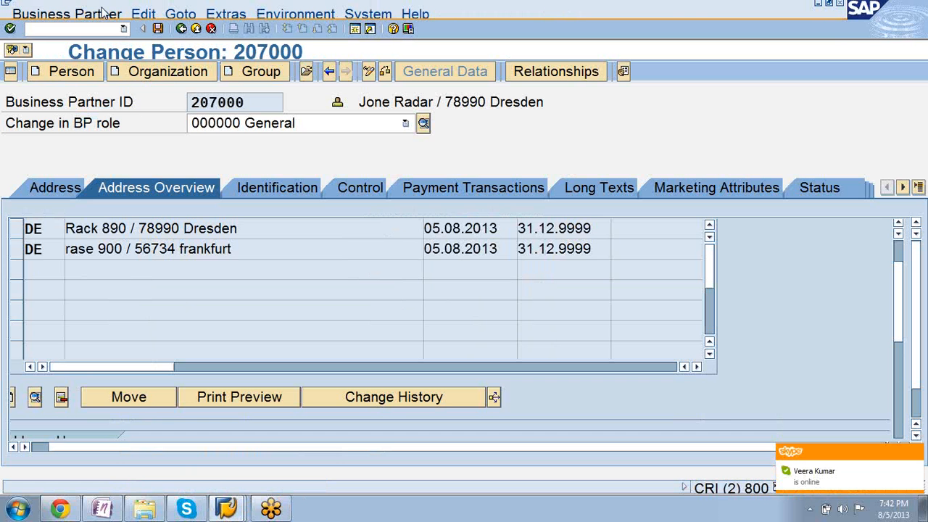
pyautogui.click(123, 28)
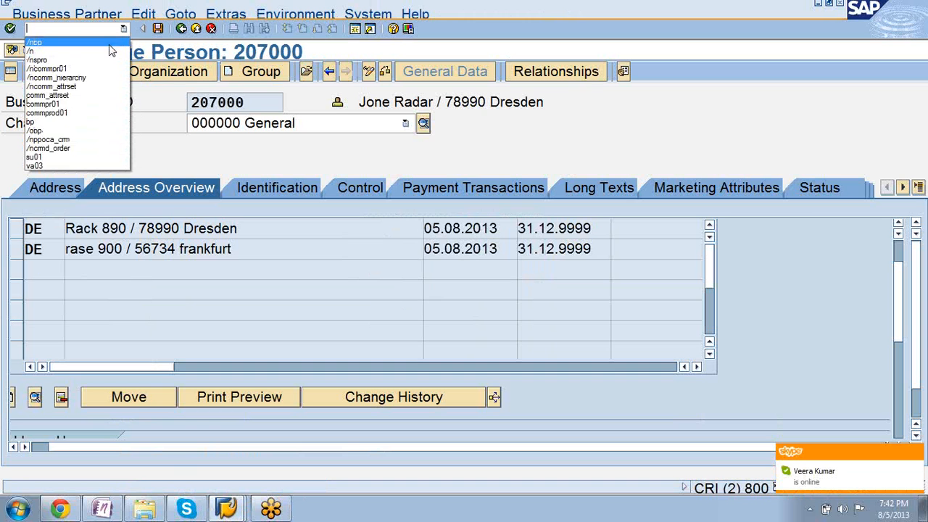
pyautogui.click(109, 45)
pyautogui.press('Return')
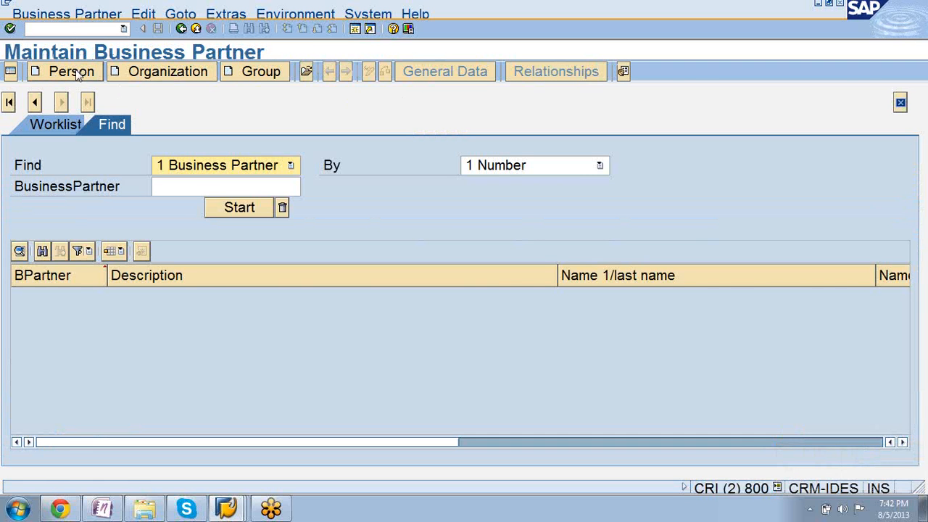
pyautogui.click(80, 74)
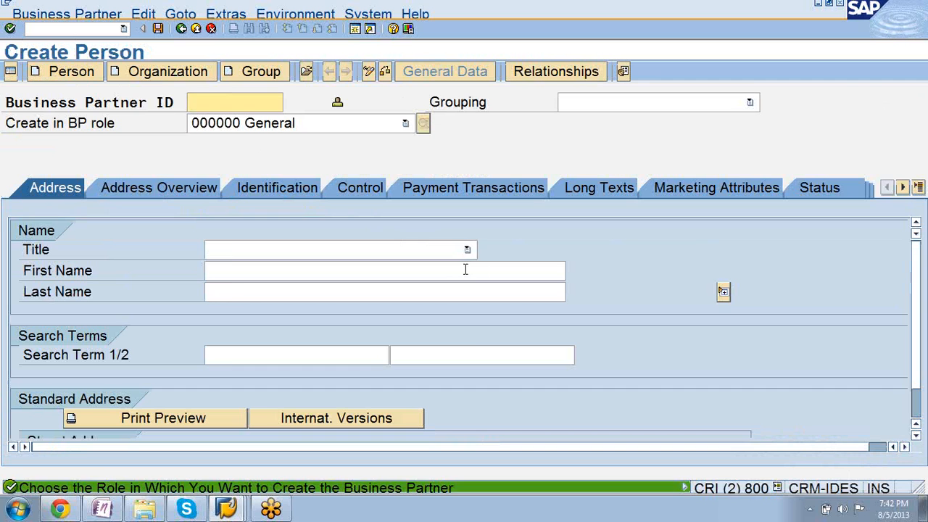
pyautogui.click(468, 251)
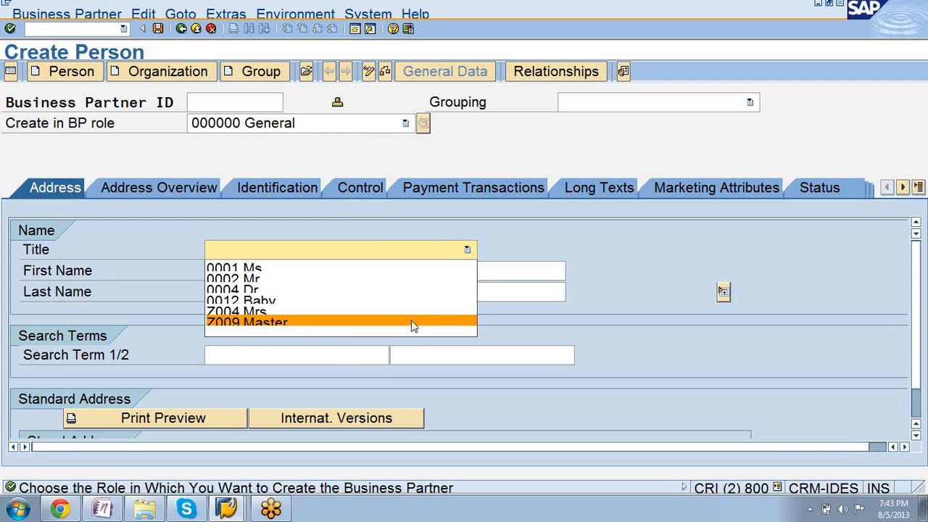
# Return to the customizing session, leave the titles view and open Define Status Profile for User Status under Status Management.
pyautogui.click(226, 509)
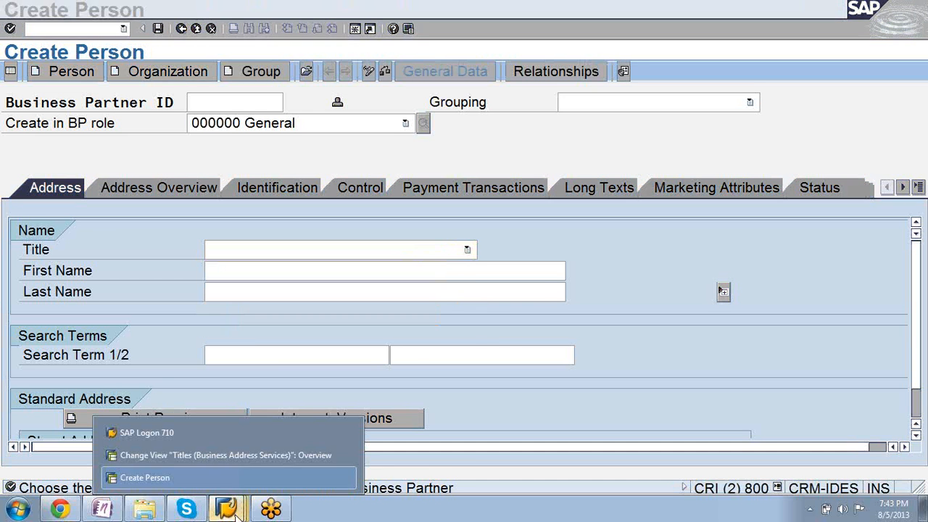
pyautogui.click(200, 457)
pyautogui.click(182, 30)
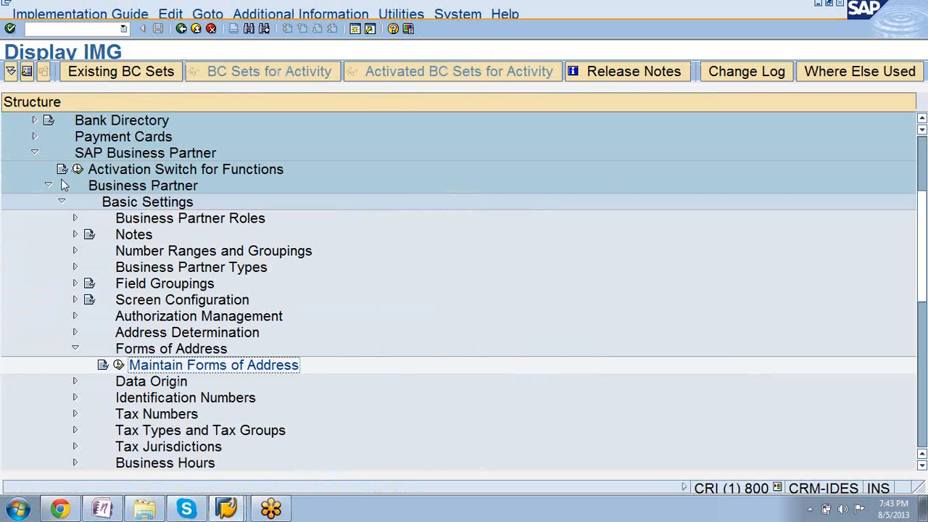
pyautogui.click(62, 203)
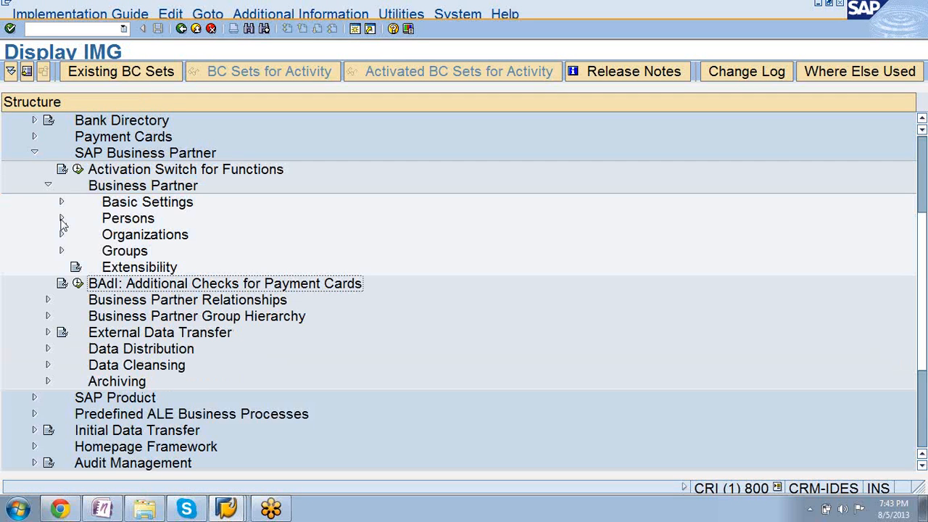
pyautogui.click(62, 203)
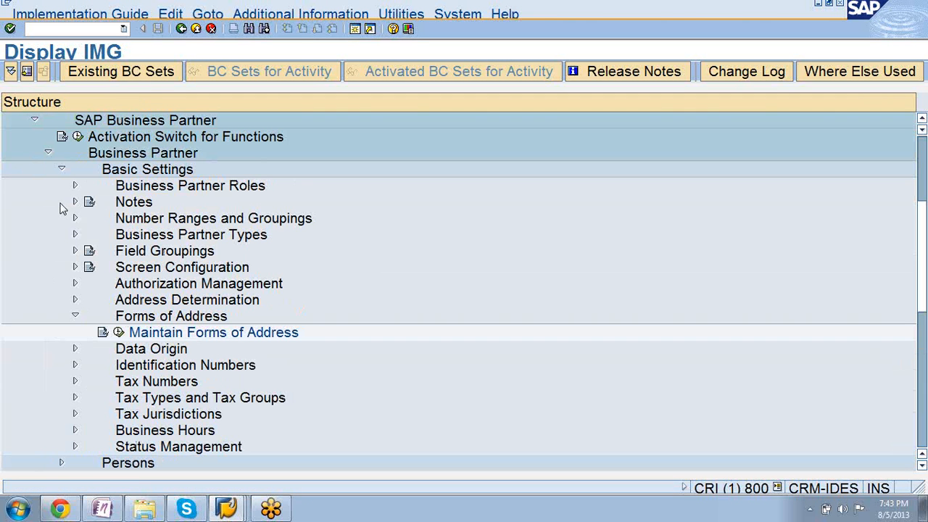
pyautogui.click(76, 319)
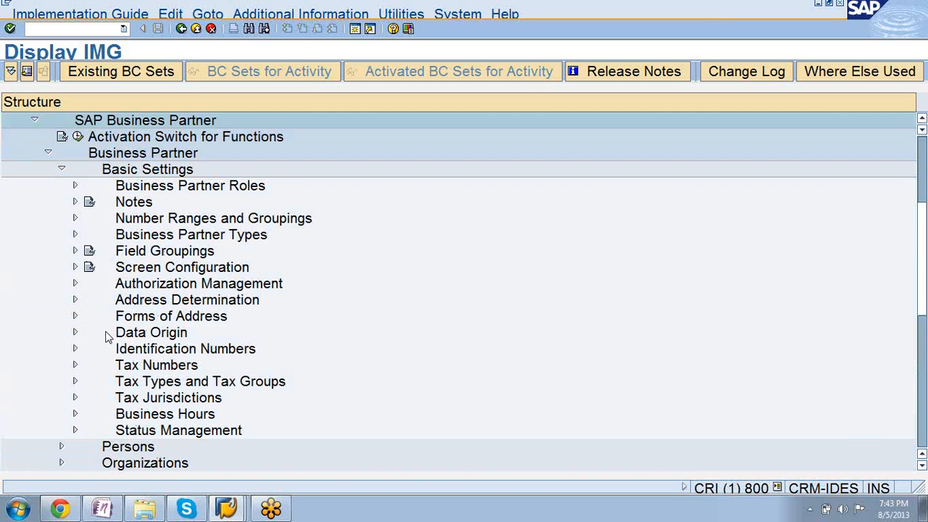
pyautogui.click(75, 332)
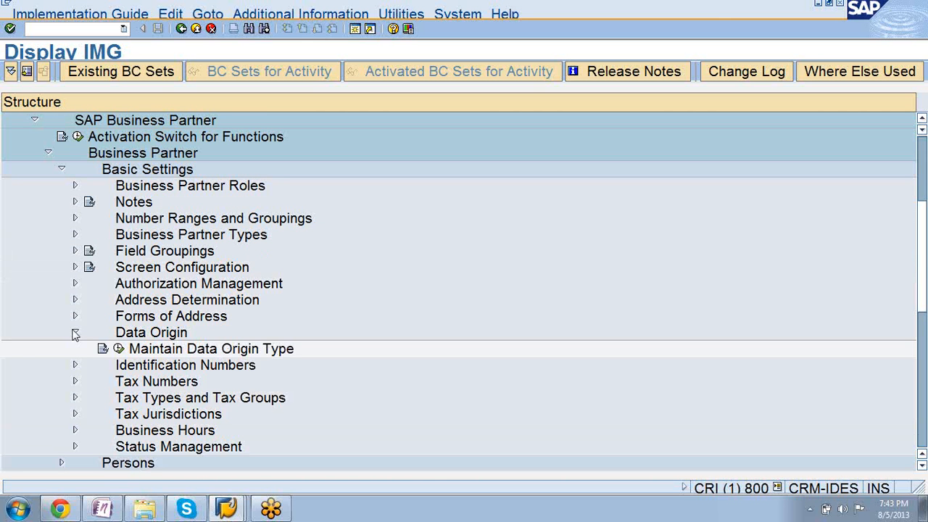
pyautogui.click(75, 332)
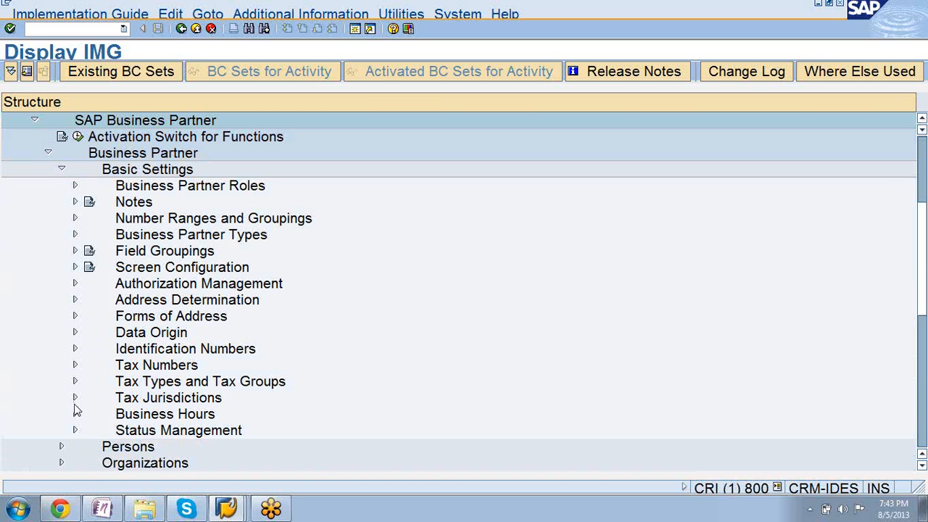
pyautogui.click(75, 431)
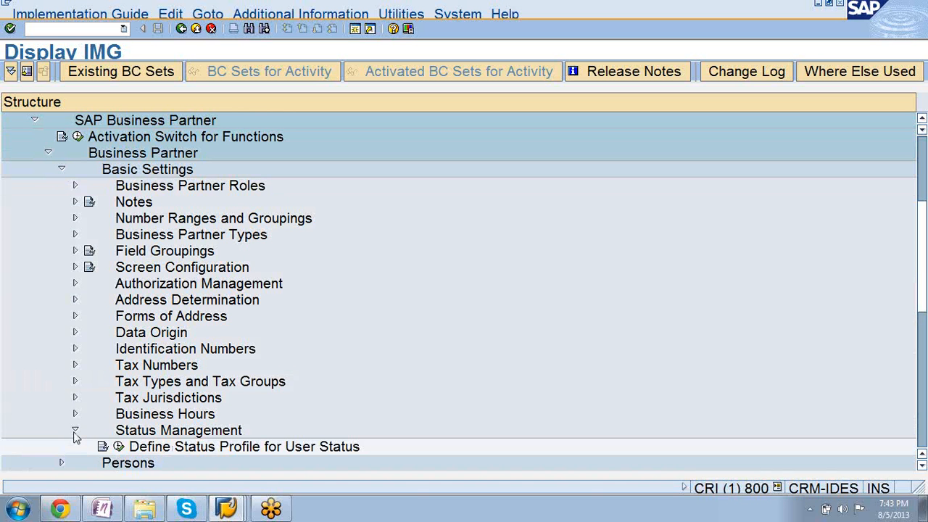
pyautogui.click(120, 447)
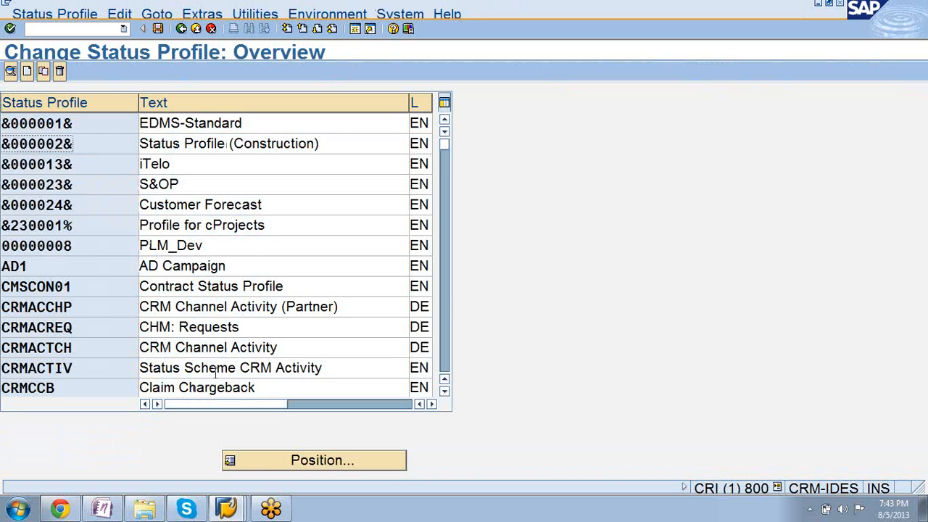
# Open the user statuses of status profile ZBUSSTAT, Business Partner Status Profil.
pyautogui.scroll(-6, 215, 372)
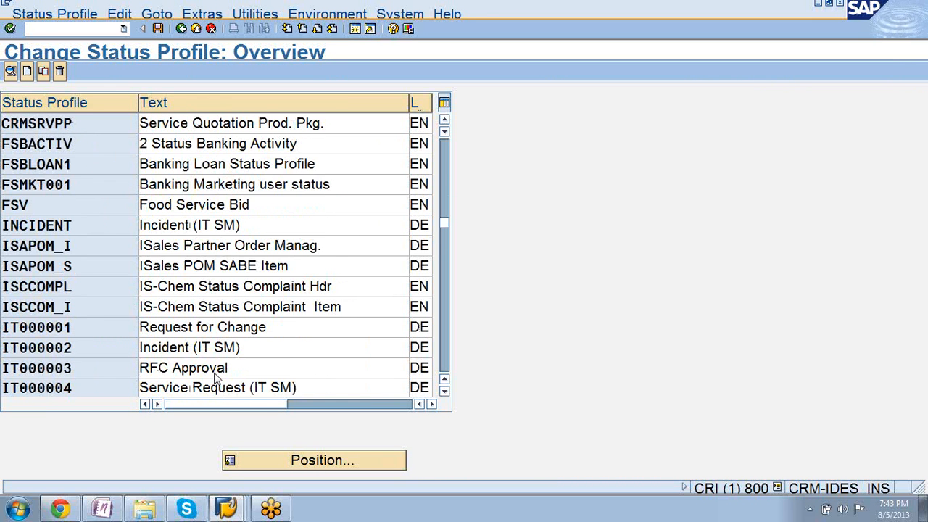
pyautogui.scroll(-5, 216, 374)
pyautogui.scroll(-5, 215, 376)
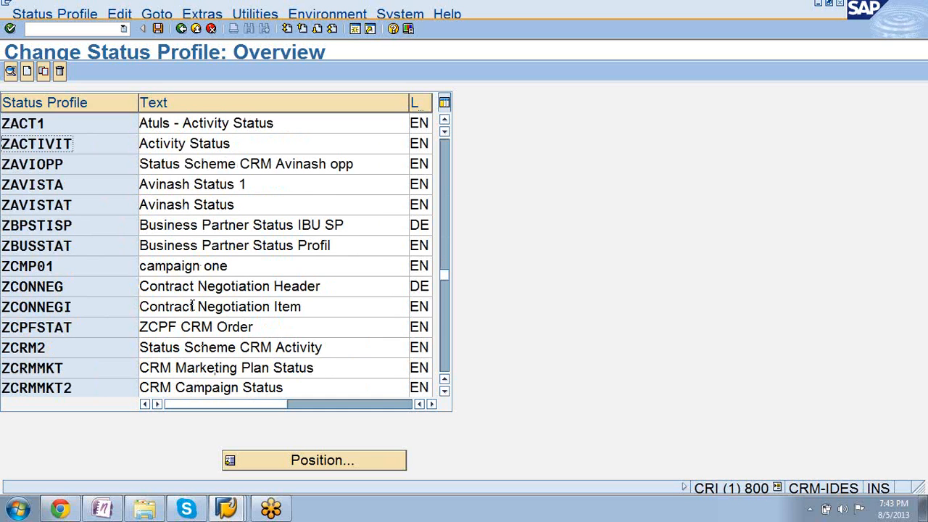
pyautogui.doubleClick(217, 247)
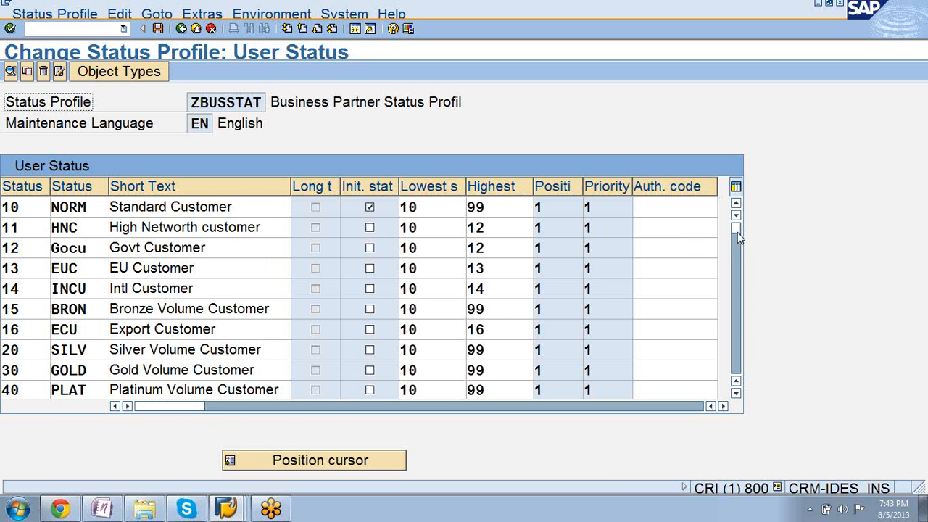
# Add a user status numbered 17 with status code GLCU in the first free row after High Market Decile.
pyautogui.moveTo(737, 231); pyautogui.dragTo(734, 369)
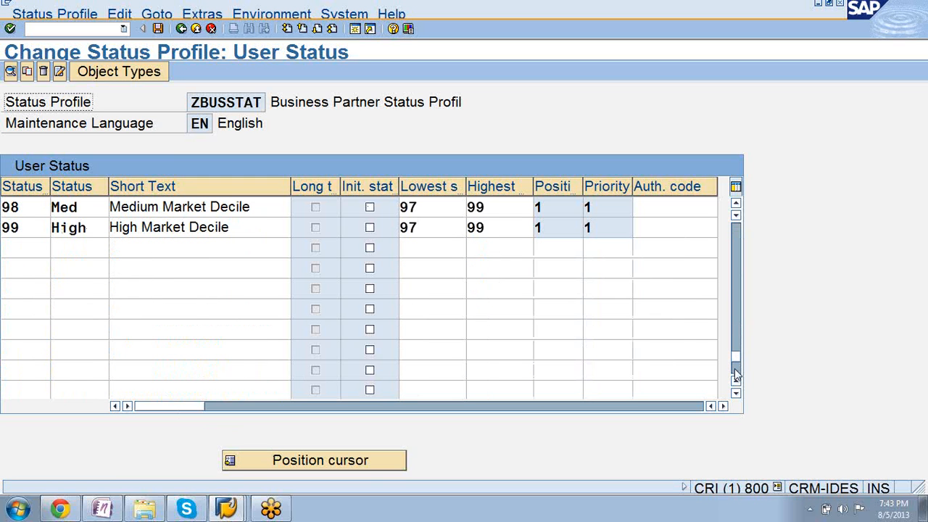
pyautogui.click(19, 247)
pyautogui.write('17')
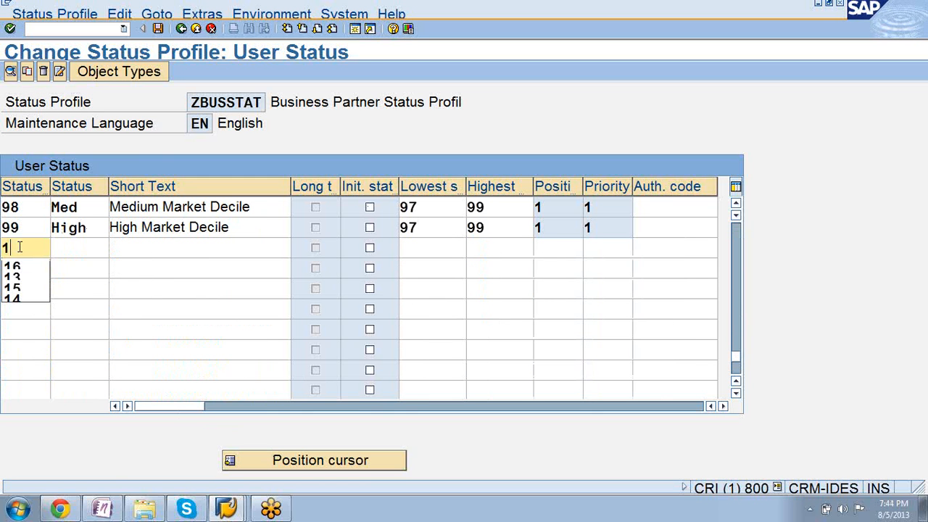
pyautogui.click(65, 248)
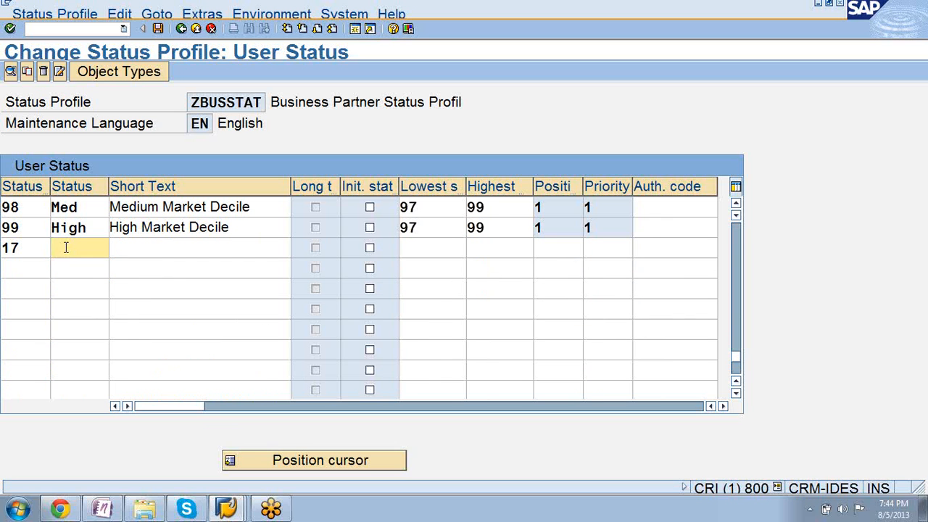
pyautogui.write('GL')
pyautogui.write('CU')
# Enter Global Platinum Customer as the short text of user status 17.
pyautogui.click(222, 246)
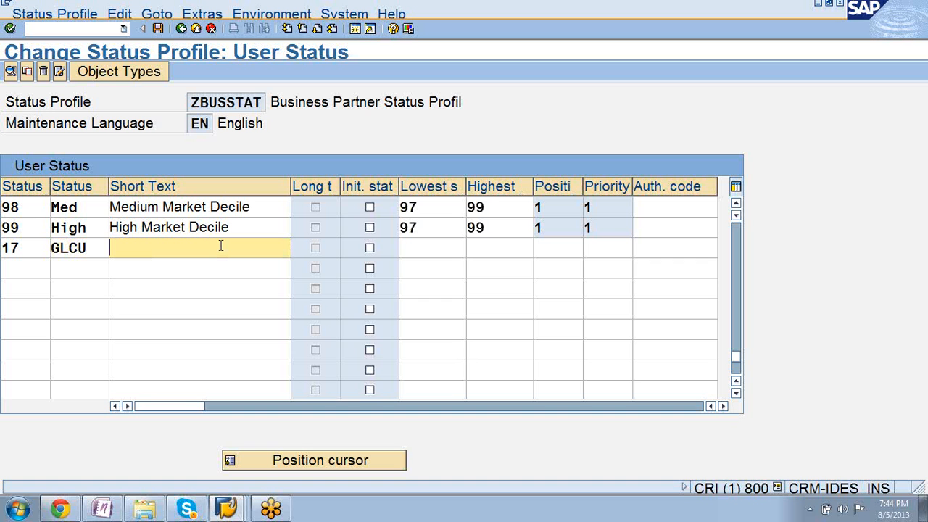
pyautogui.write('Global Customer')
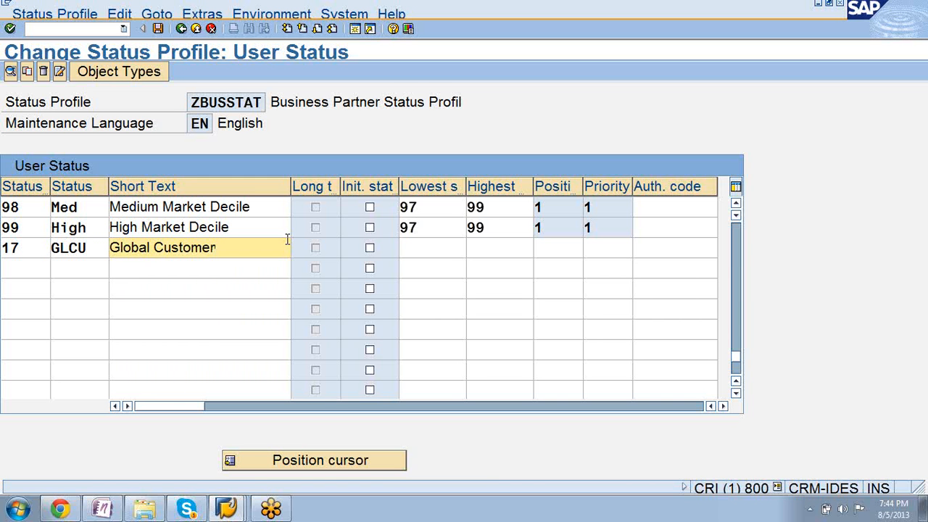
pyautogui.press('BackSpace')
pyautogui.press('BackSpace')
pyautogui.press('BackSpace')
pyautogui.press('BackSpace')
pyautogui.press('BackSpace')
pyautogui.press('BackSpace')
pyautogui.press('BackSpace')
pyautogui.press('BackSpace')
pyautogui.write('Plat')
pyautogui.write('im')
pyautogui.press('BackSpace')
pyautogui.write('n')
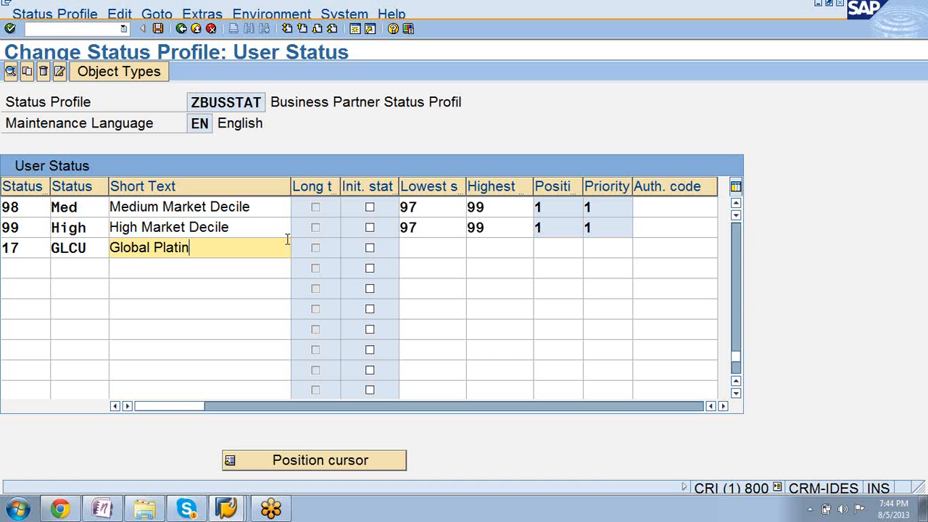
pyautogui.write('um')
pyautogui.write(' Cuso')
pyautogui.write('oem')
pyautogui.press('BackSpace')
pyautogui.write('mer')
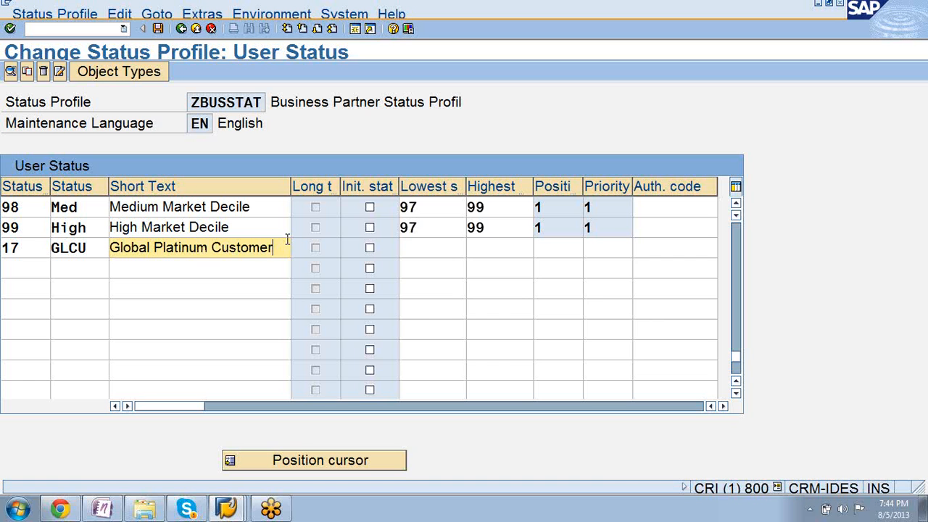
# Set status 17's lowest status number to 10, highest to 17, position to 1 and priority to 1, and confirm the entry.
pyautogui.click(419, 246)
pyautogui.write('10')
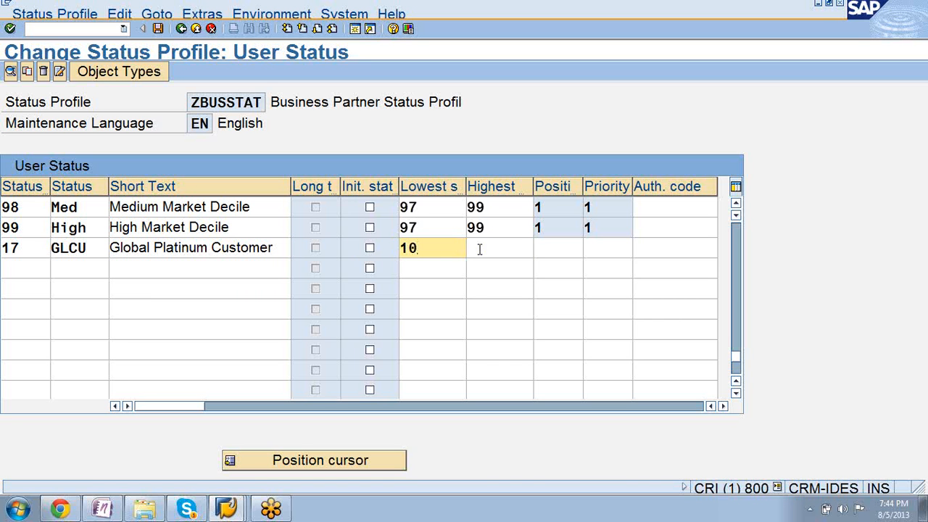
pyautogui.click(479, 248)
pyautogui.write('17')
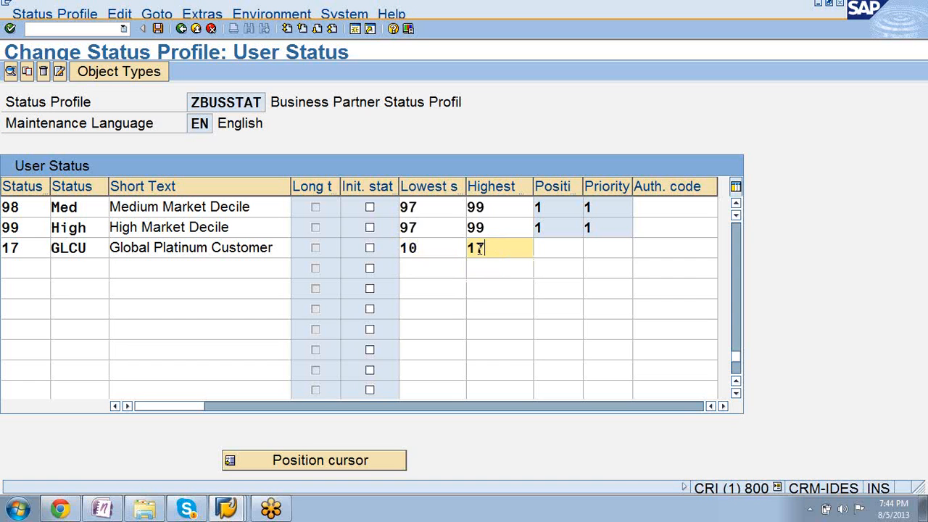
pyautogui.click(566, 249)
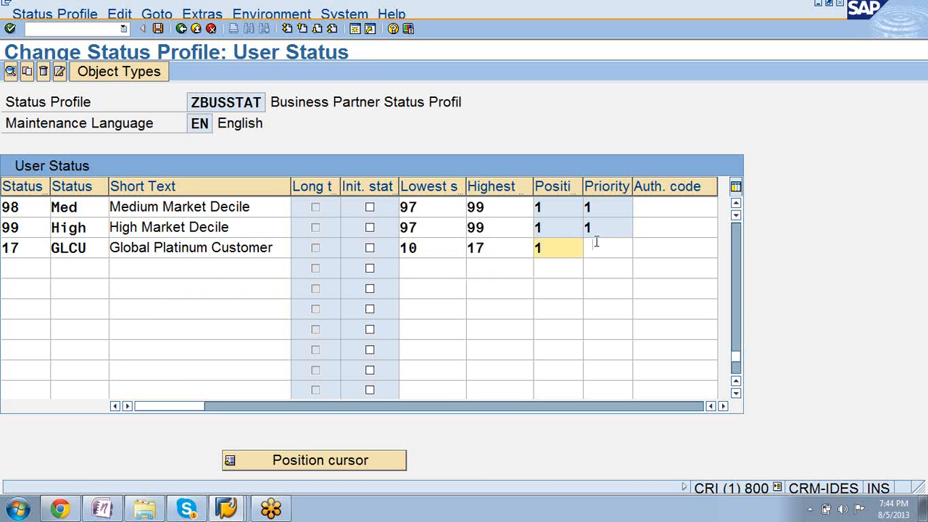
pyautogui.click(601, 247)
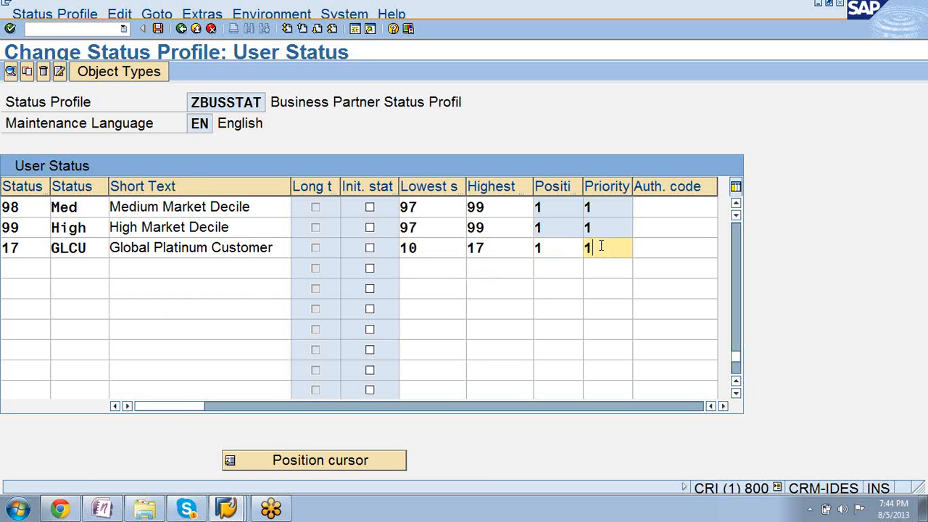
pyautogui.press('Return')
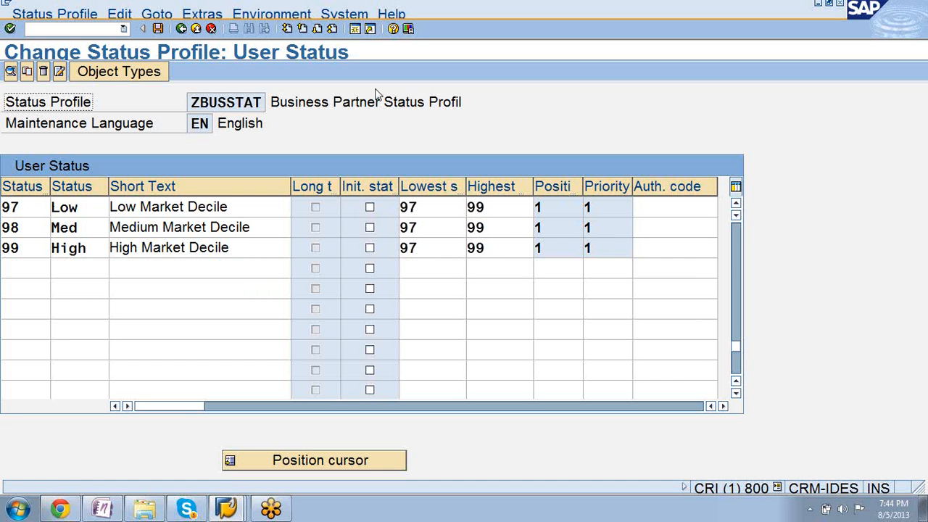
# Save the status profile in the proposed customizing request and return to the IMG structure, collapsing Status Management.
pyautogui.click(159, 29)
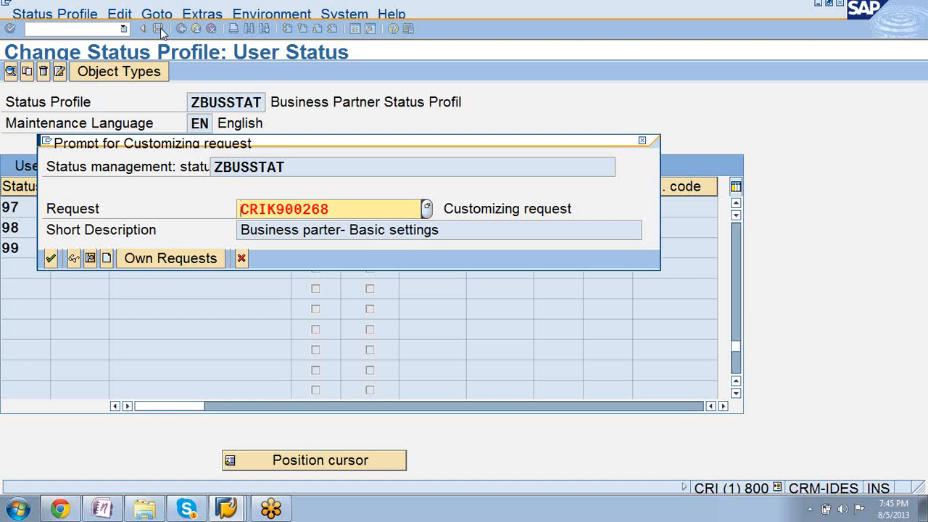
pyautogui.click(50, 259)
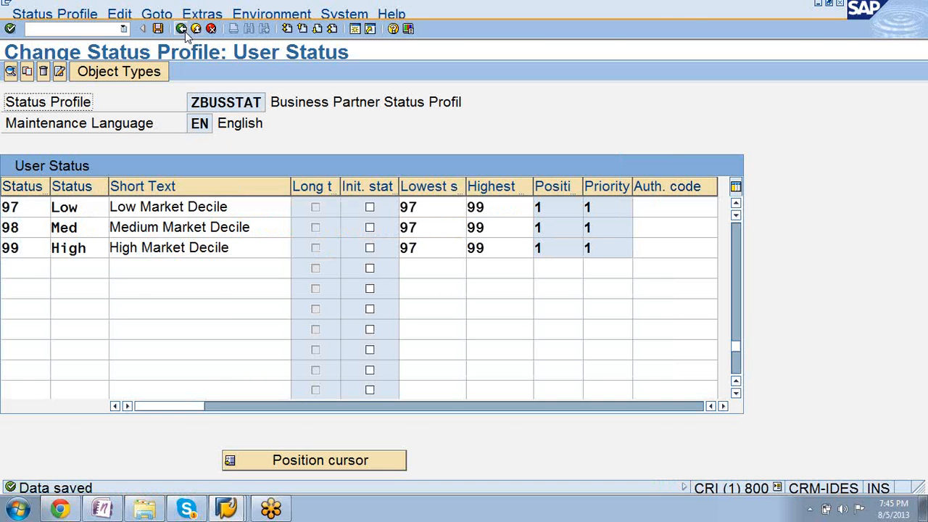
pyautogui.click(185, 32)
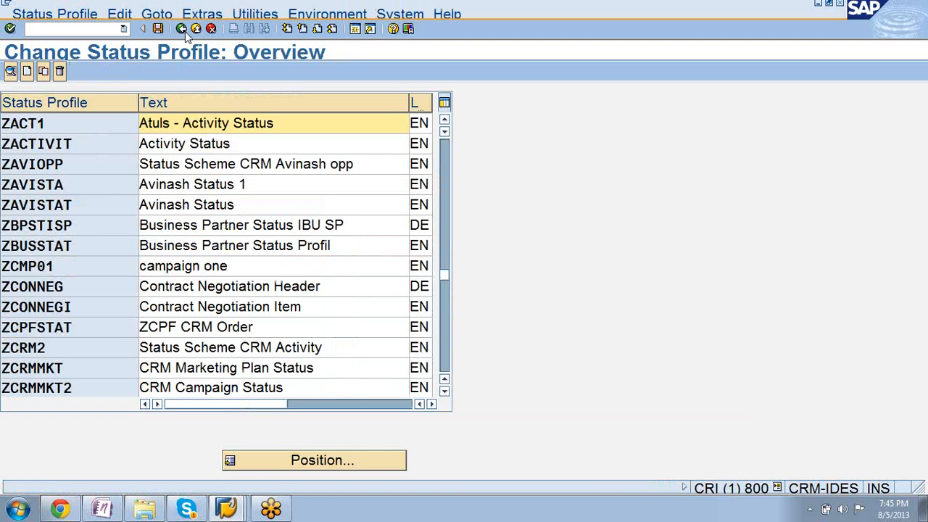
pyautogui.click(184, 31)
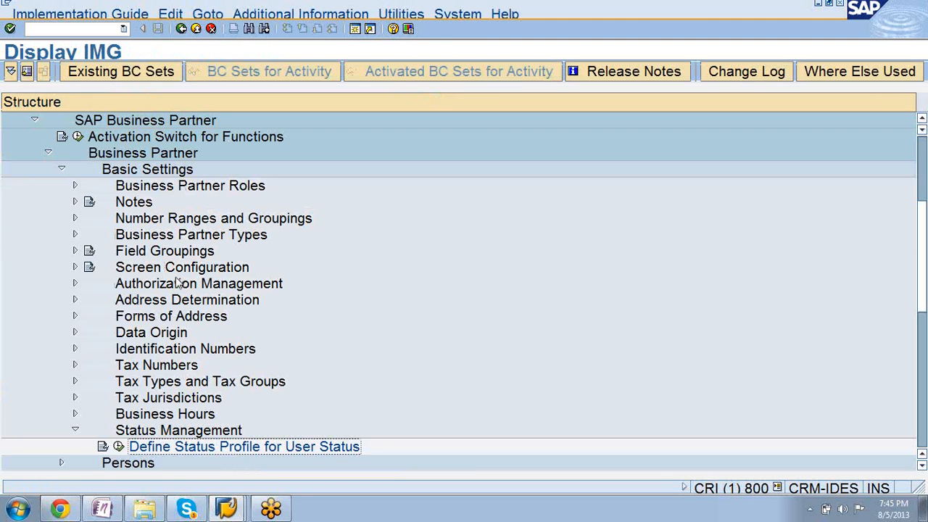
pyautogui.click(76, 430)
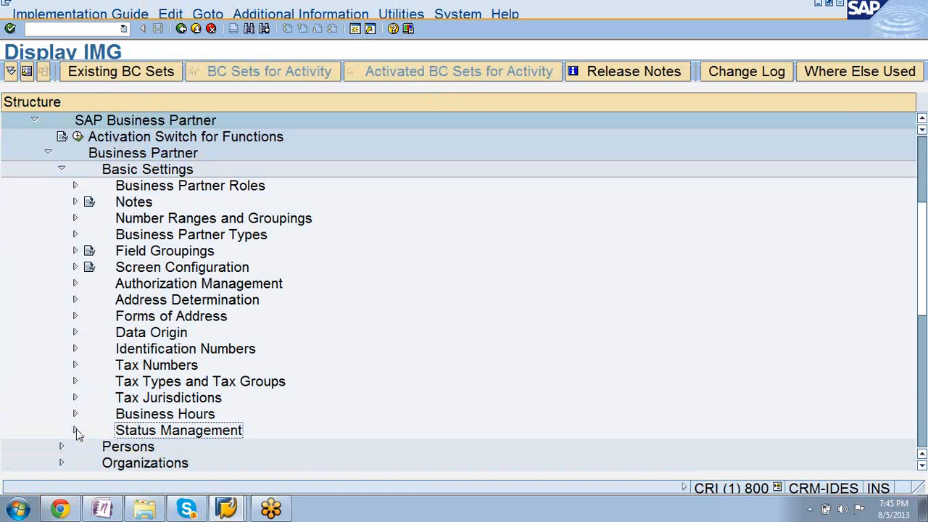
# Switch to the business partner session, restart transaction BP and open the existing person by business partner ID.
pyautogui.click(227, 507)
pyautogui.click(218, 479)
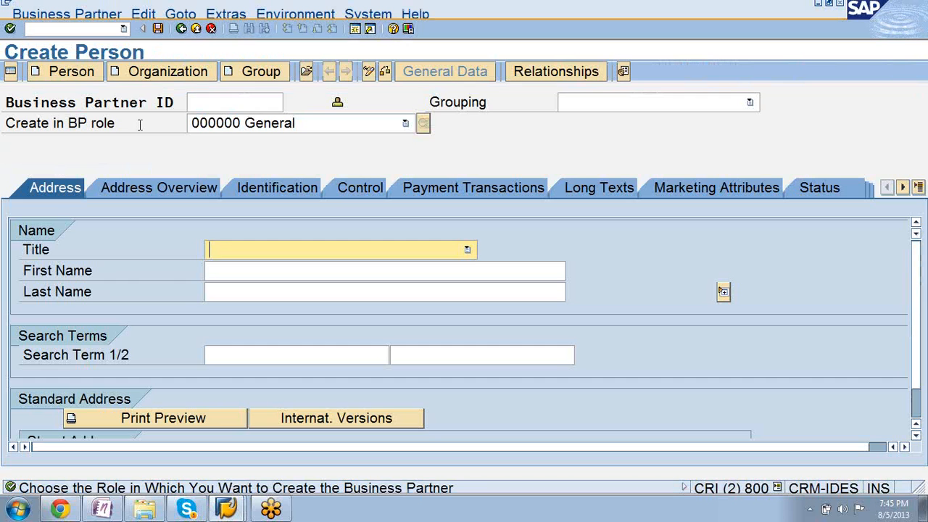
pyautogui.click(82, 30)
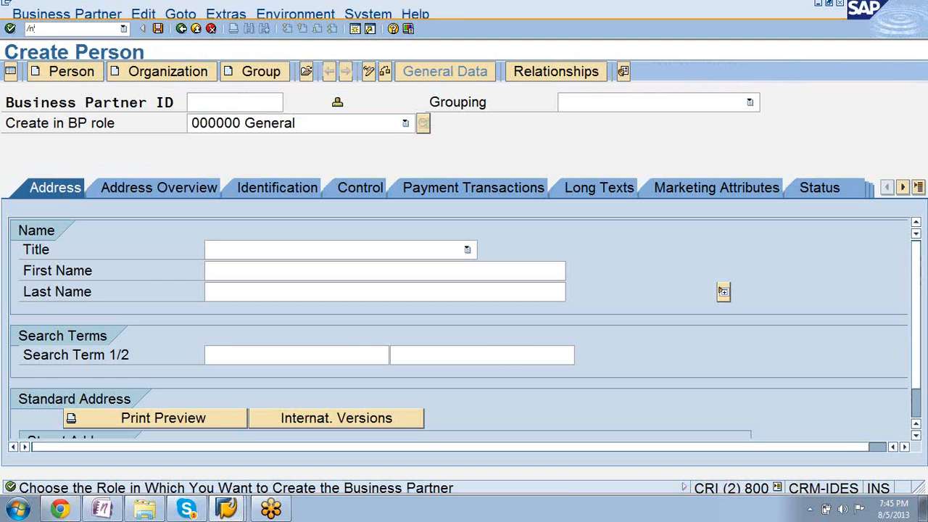
pyautogui.press('Return')
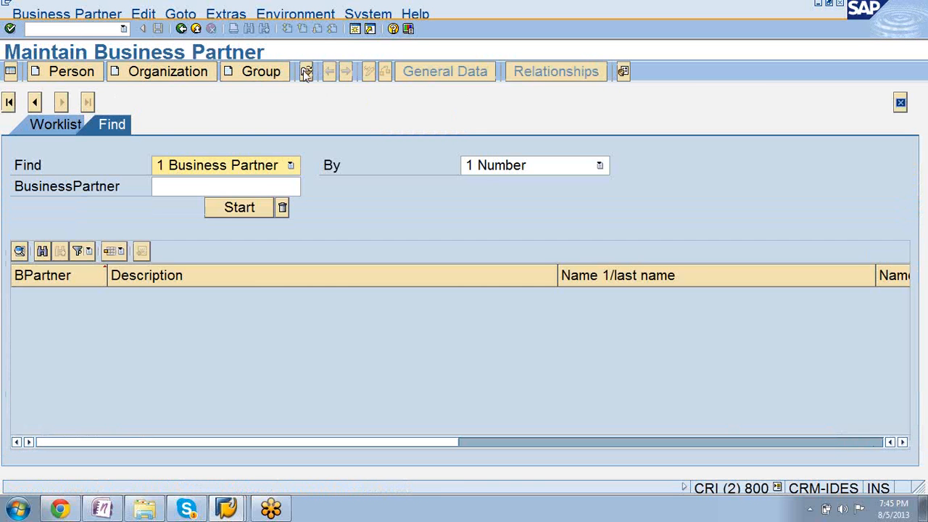
pyautogui.click(306, 73)
pyautogui.write('2')
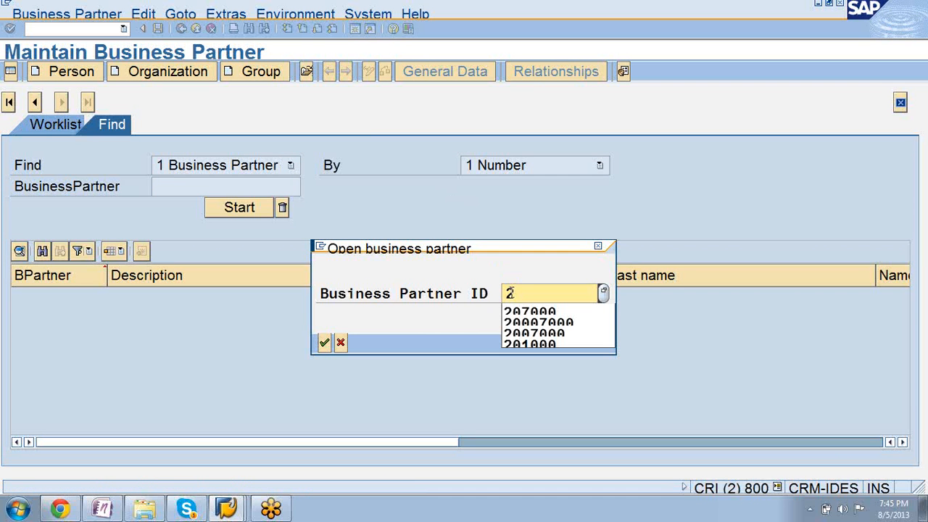
pyautogui.click(524, 313)
pyautogui.press('Return')
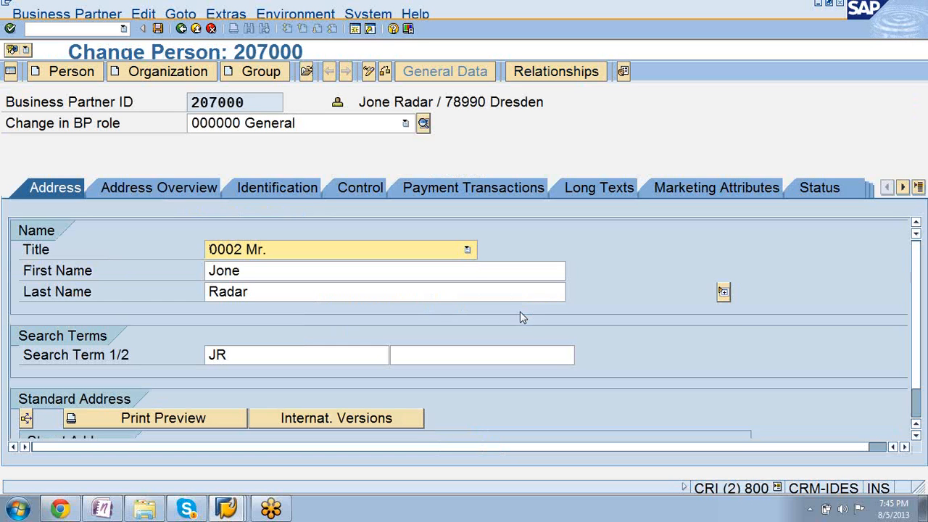
# Assign the Business Partner Status Profil status profile to the person under Status Management in the status data.
pyautogui.click(903, 188)
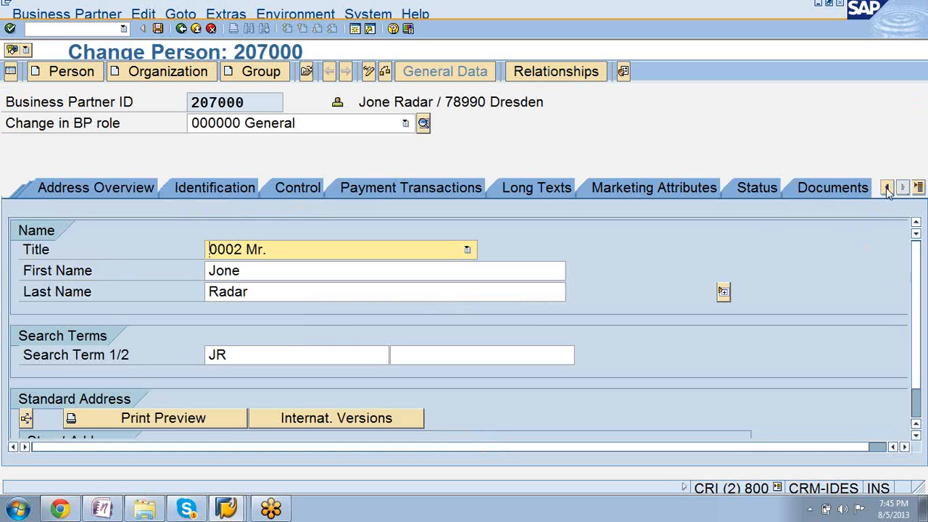
pyautogui.click(758, 187)
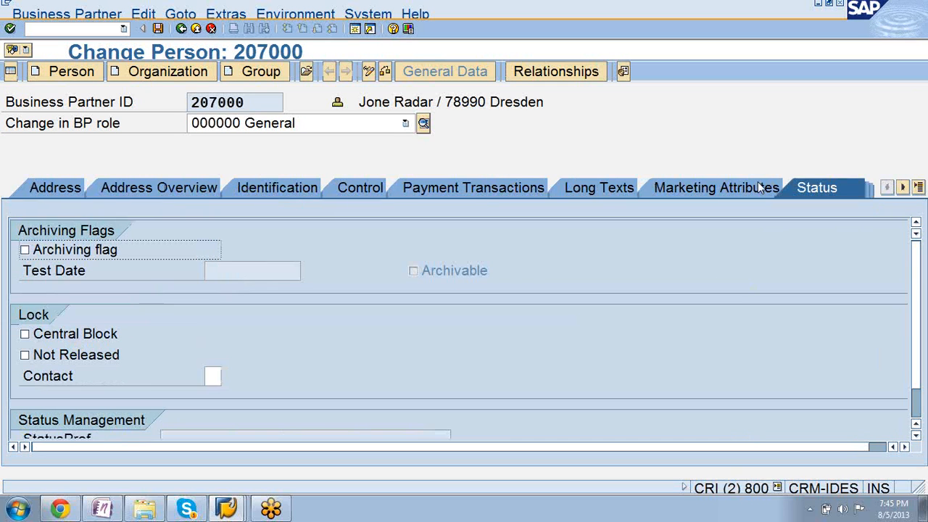
pyautogui.scroll(-1, 922, 294)
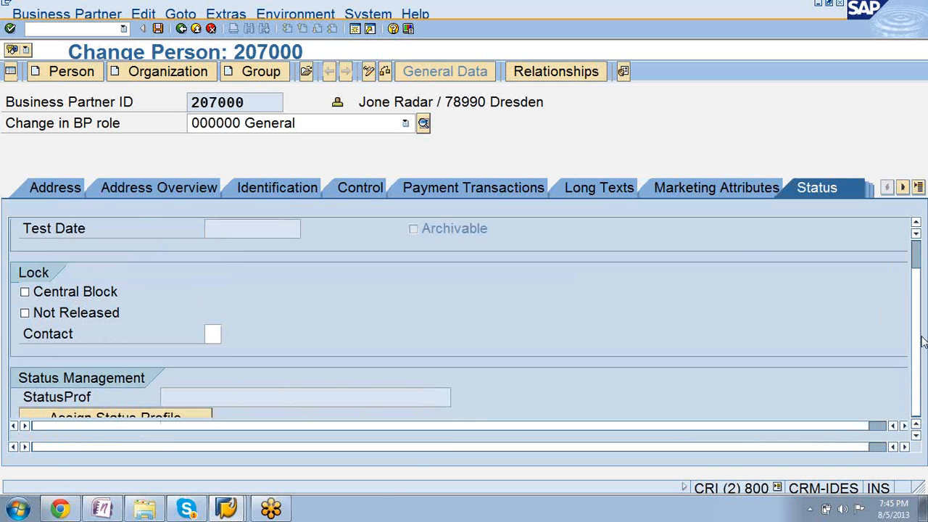
pyautogui.click(904, 447)
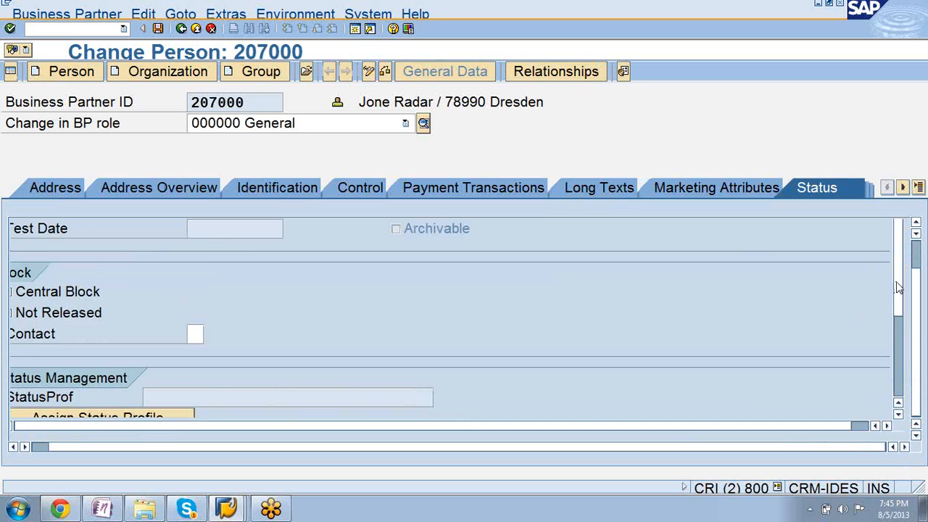
pyautogui.moveTo(898, 284); pyautogui.dragTo(898, 322)
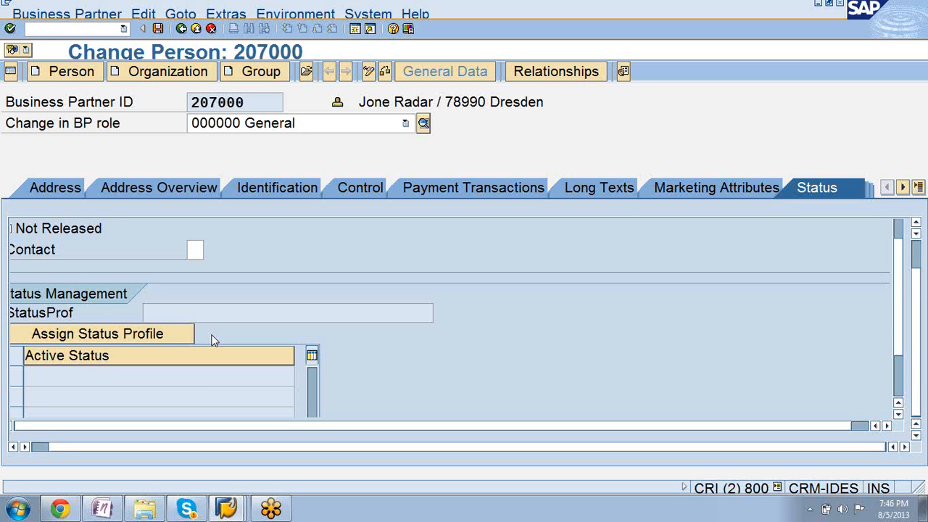
pyautogui.click(109, 338)
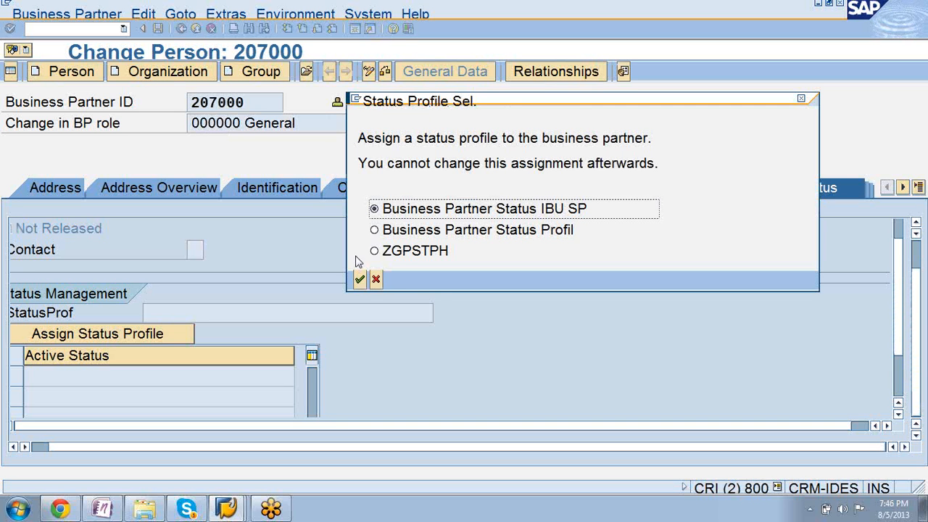
pyautogui.click(374, 234)
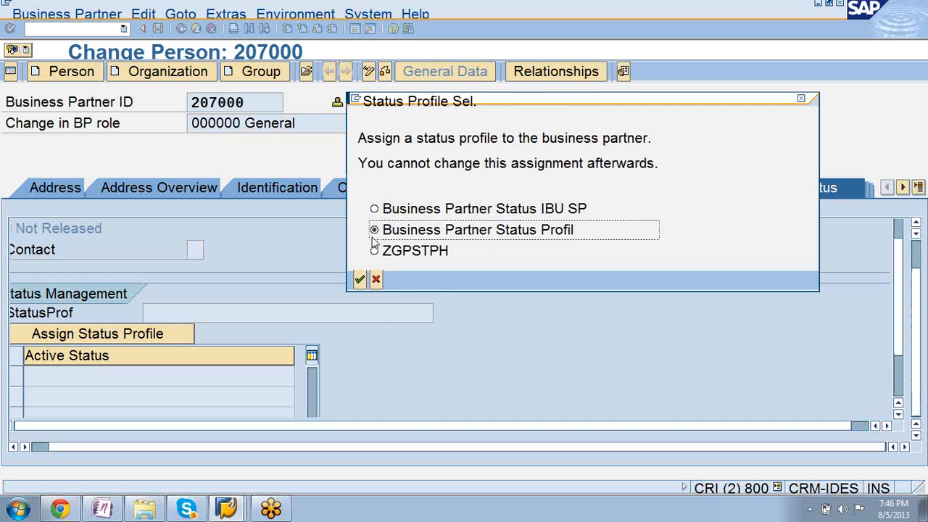
pyautogui.click(359, 279)
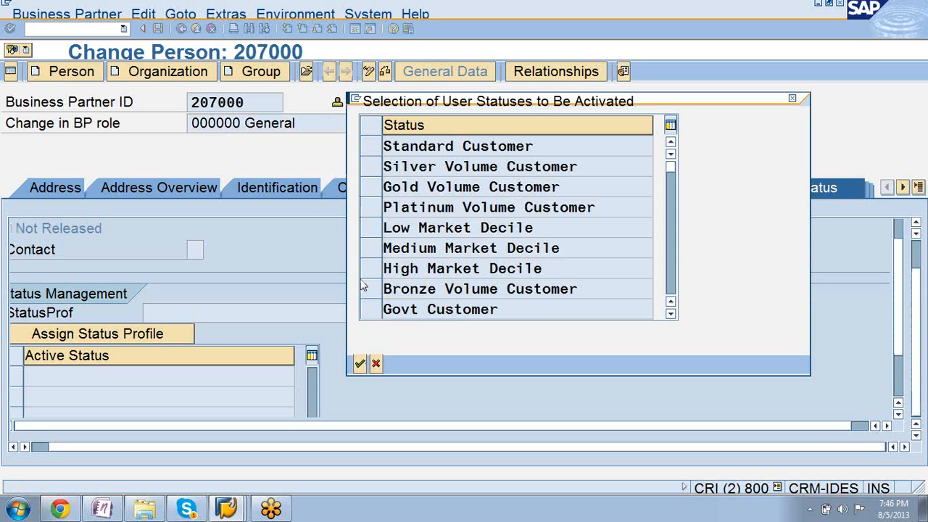
# Activate the user status Global Platinum Customer for the person.
pyautogui.click(669, 315)
pyautogui.click(669, 315)
pyautogui.click(669, 315)
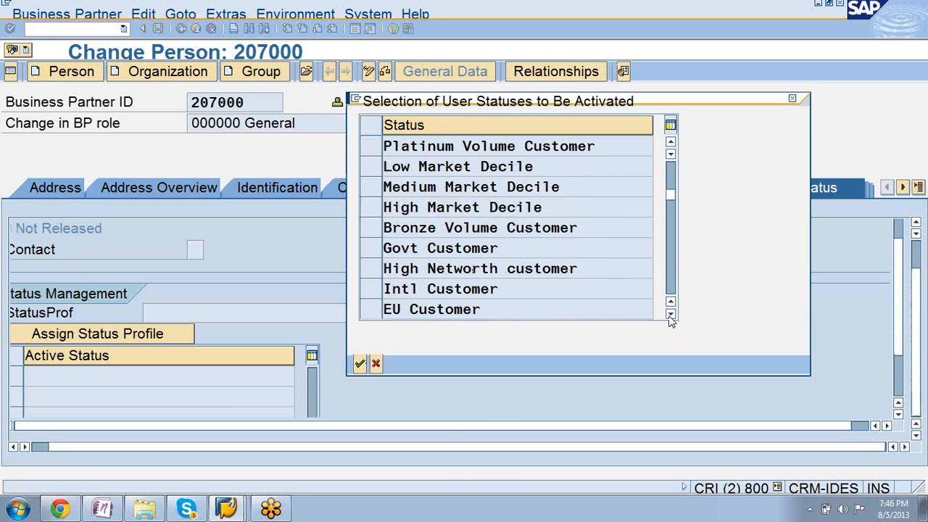
pyautogui.click(670, 315)
pyautogui.click(670, 315)
pyautogui.click(669, 315)
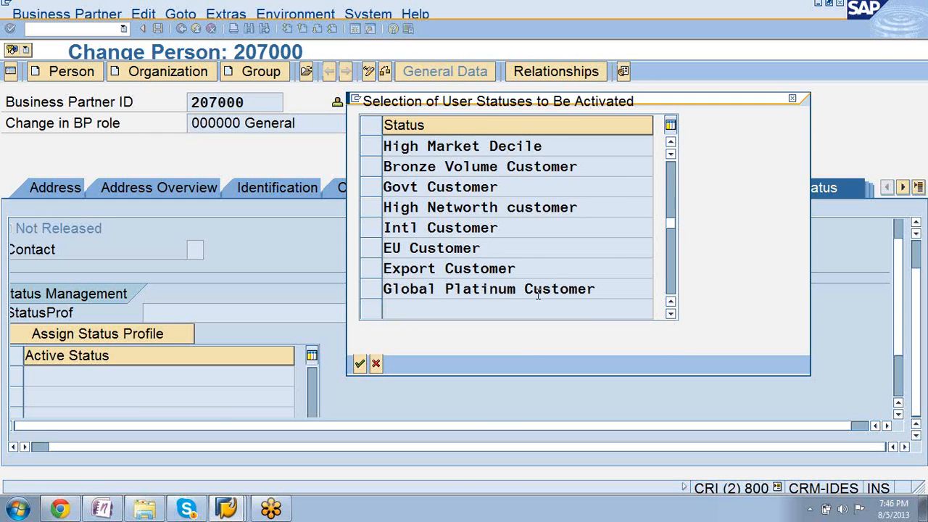
pyautogui.click(377, 291)
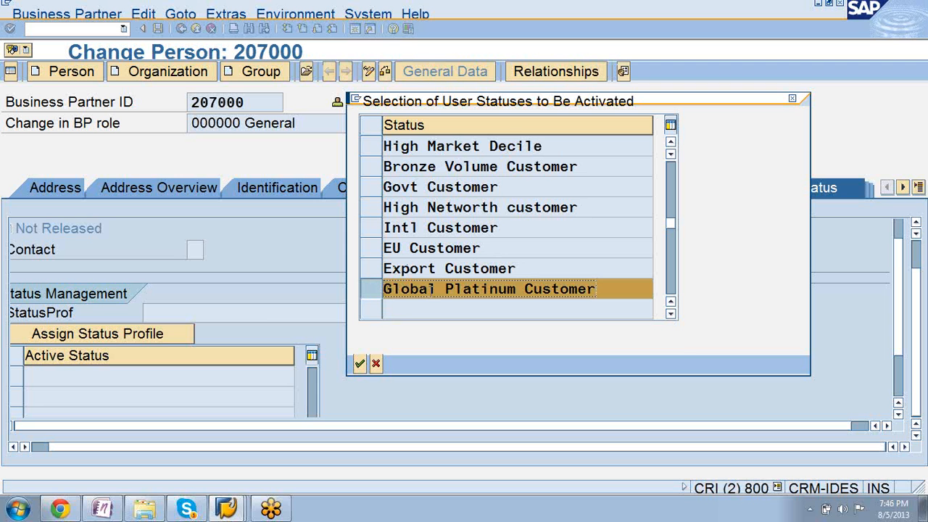
pyautogui.doubleClick(430, 289)
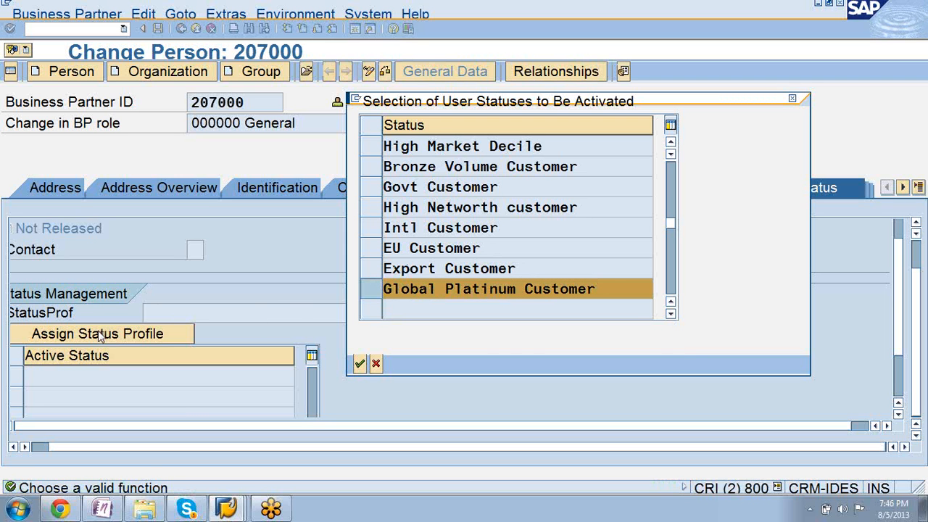
pyautogui.click(360, 363)
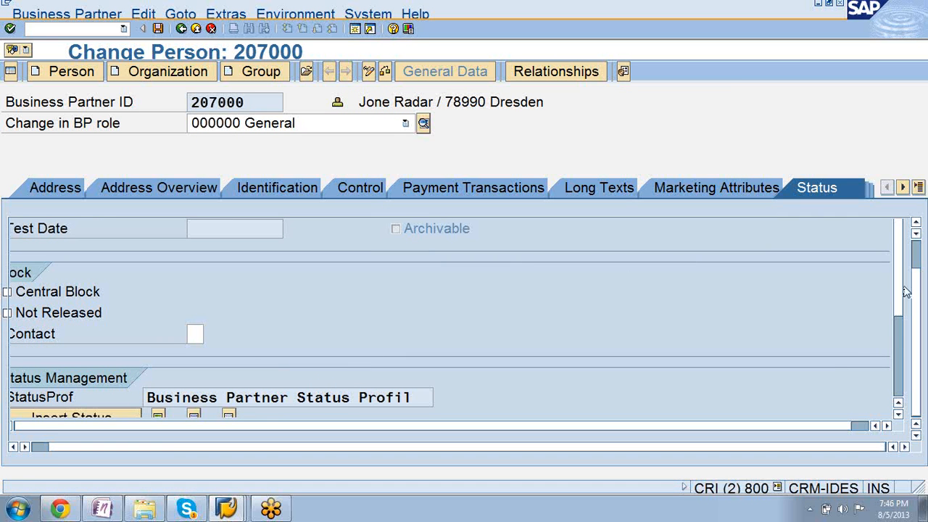
# Save the person's status changes and leave business partner maintenance.
pyautogui.scroll(-3, 898, 320)
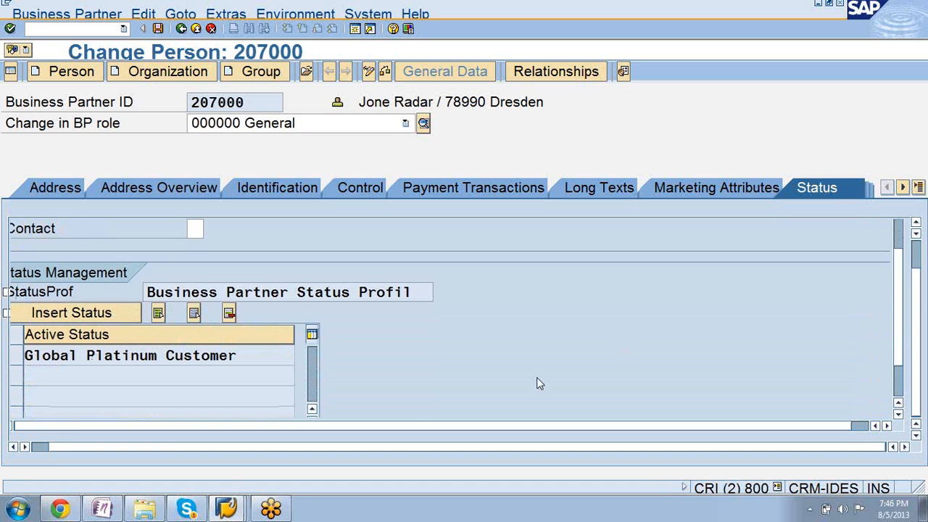
pyautogui.click(158, 29)
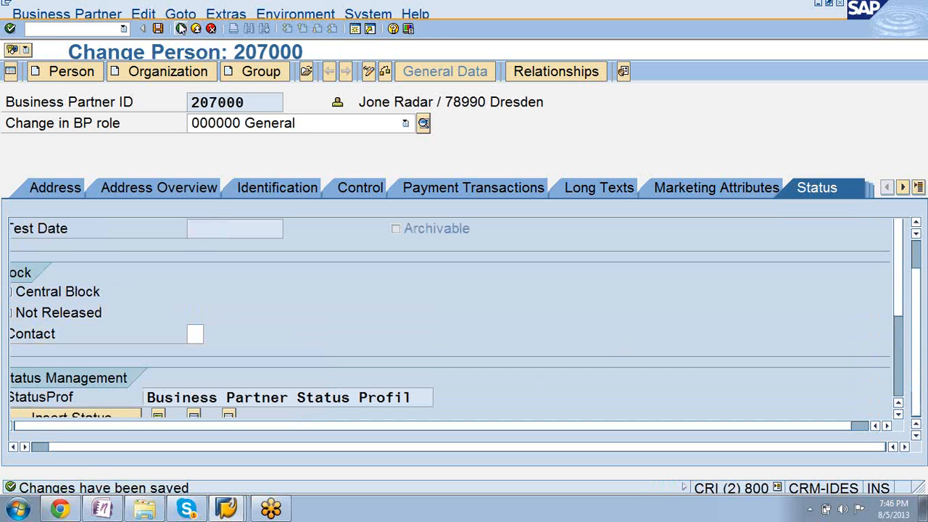
pyautogui.click(181, 29)
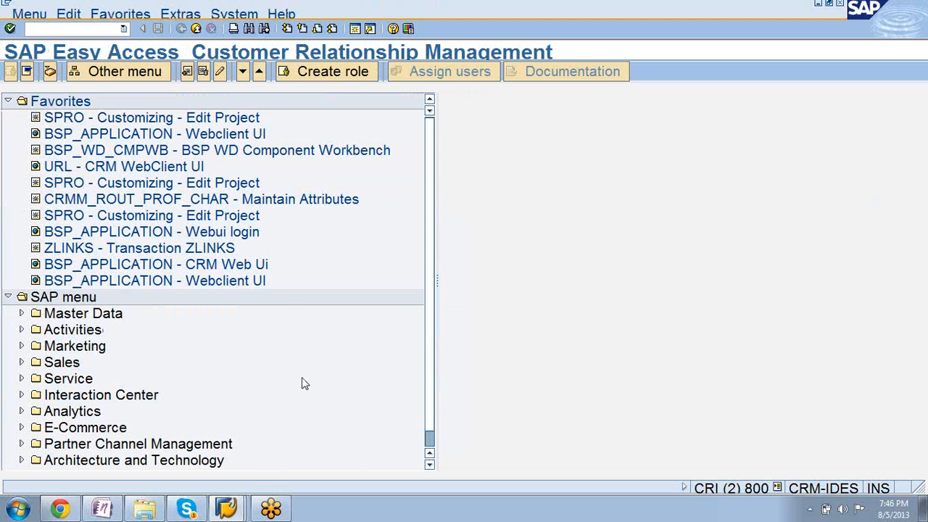
# Switch to the IMG session, collapse Basic Settings and open Maintain Marital Status under Persons, Marital Statuses.
pyautogui.moveTo(229, 505)
pyautogui.click(210, 460)
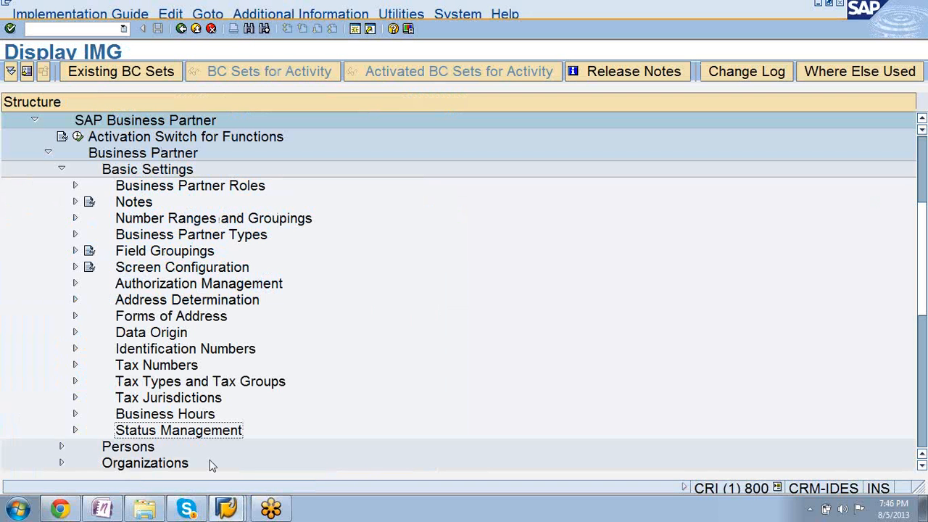
pyautogui.click(61, 170)
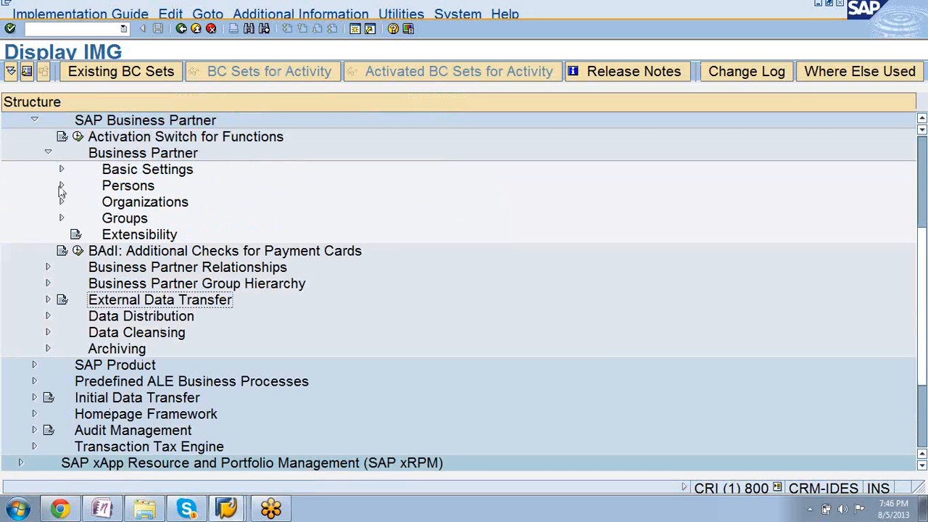
pyautogui.click(63, 188)
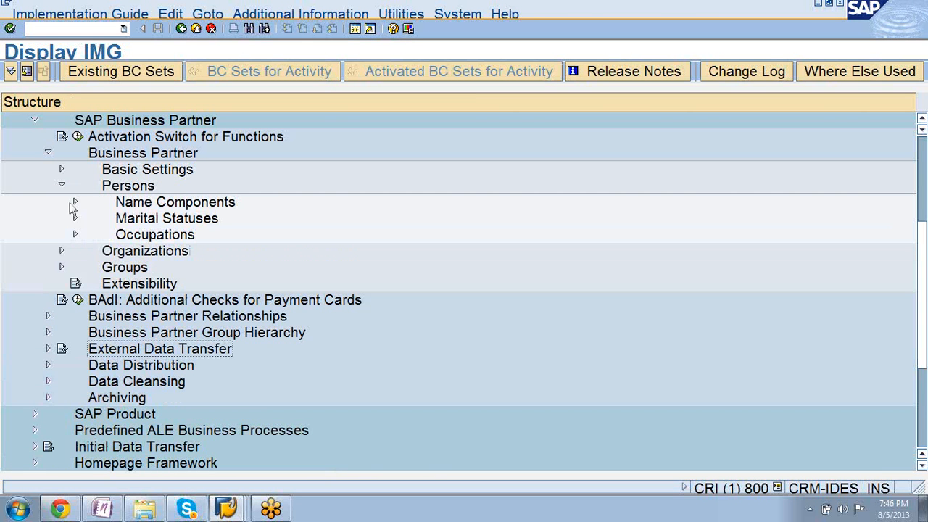
pyautogui.click(75, 219)
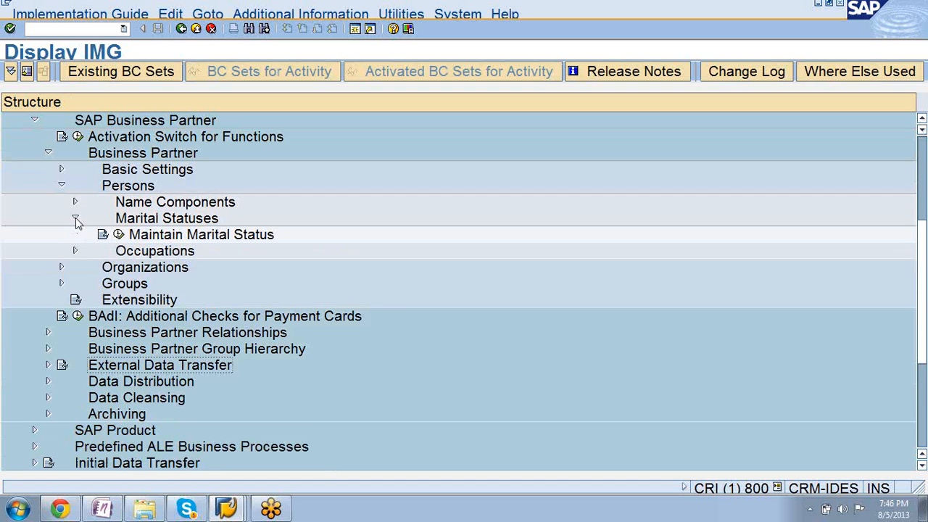
pyautogui.click(121, 235)
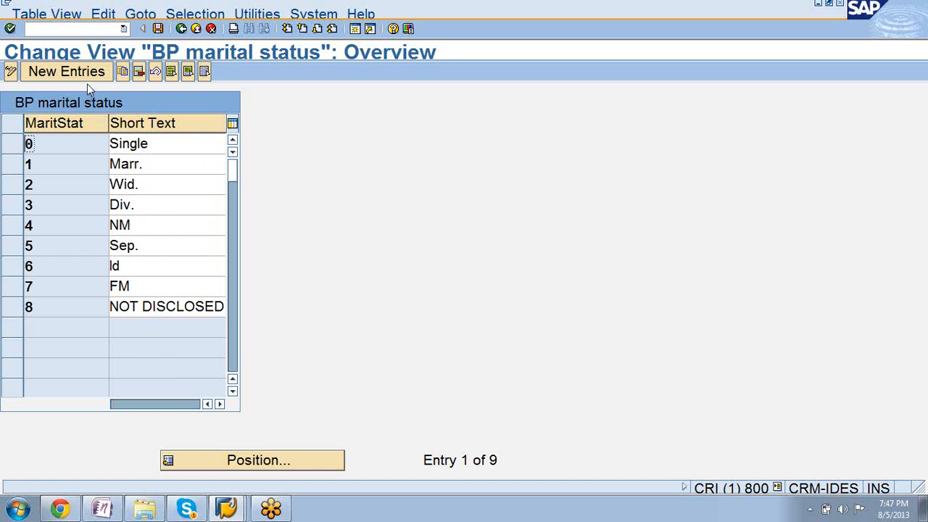
# Switch to the SAP Easy Access session, start transaction BP and begin creating a person.
pyautogui.click(227, 509)
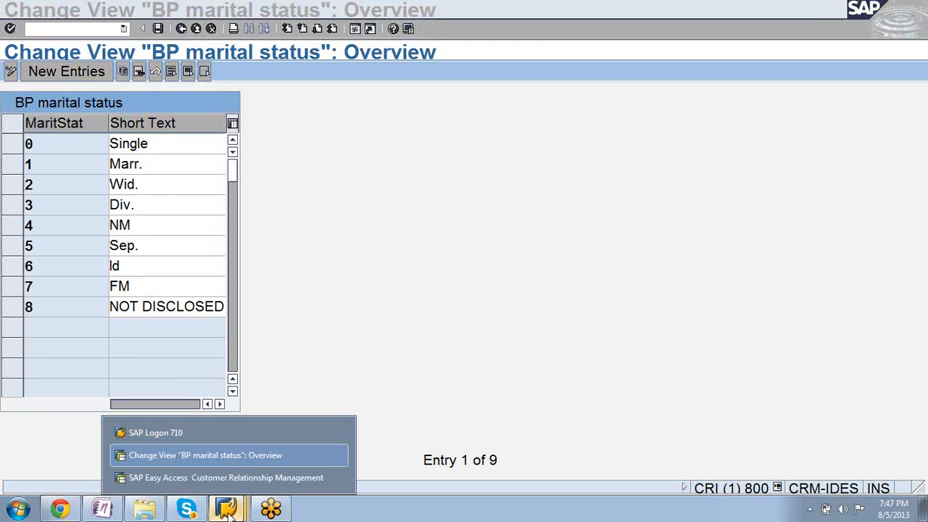
pyautogui.click(219, 455)
pyautogui.click(226, 509)
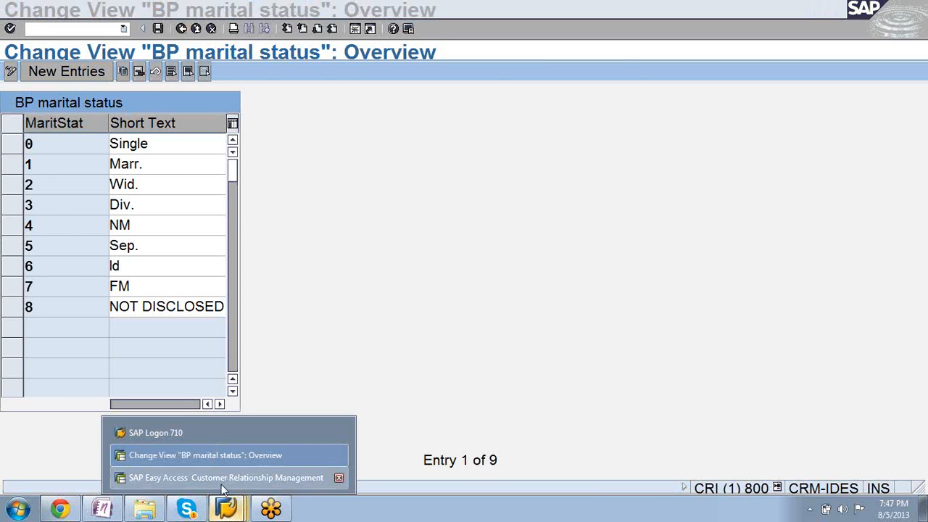
pyautogui.click(222, 475)
pyautogui.write('/n')
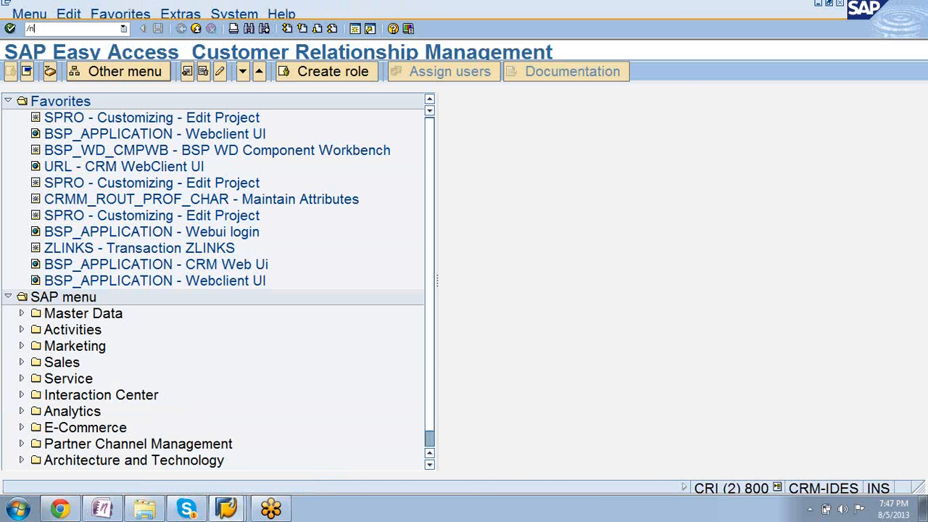
pyautogui.write('bp')
pyautogui.press('Return')
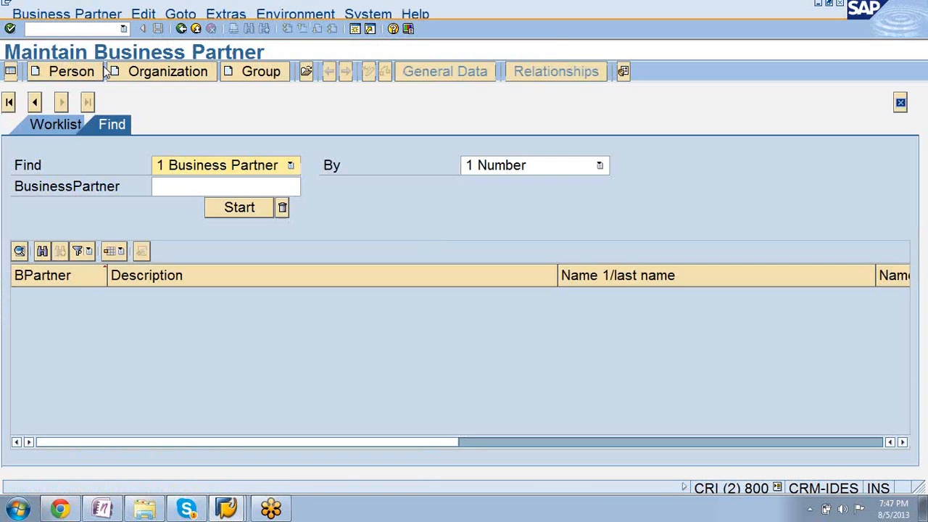
pyautogui.click(84, 71)
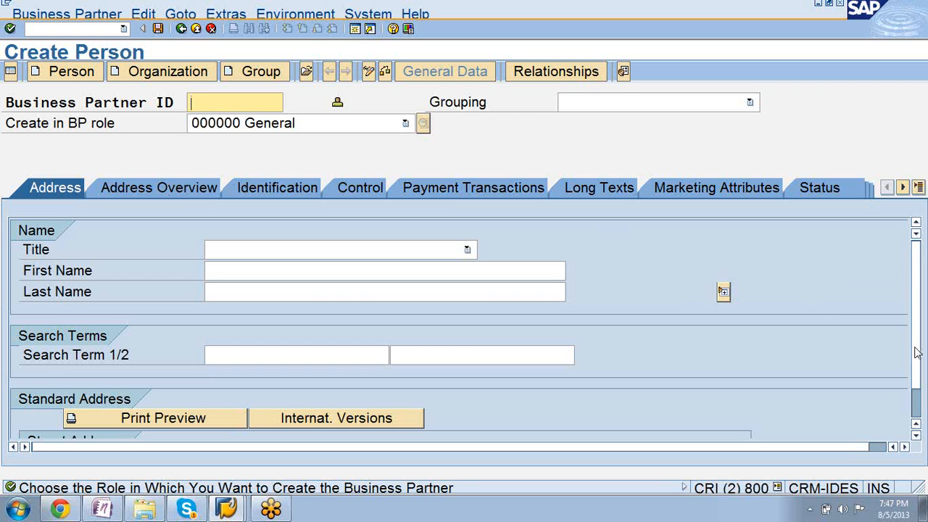
# Look up the available marital status values in the new person's identification data and close the list without choosing one.
pyautogui.scroll(-2, 918, 435)
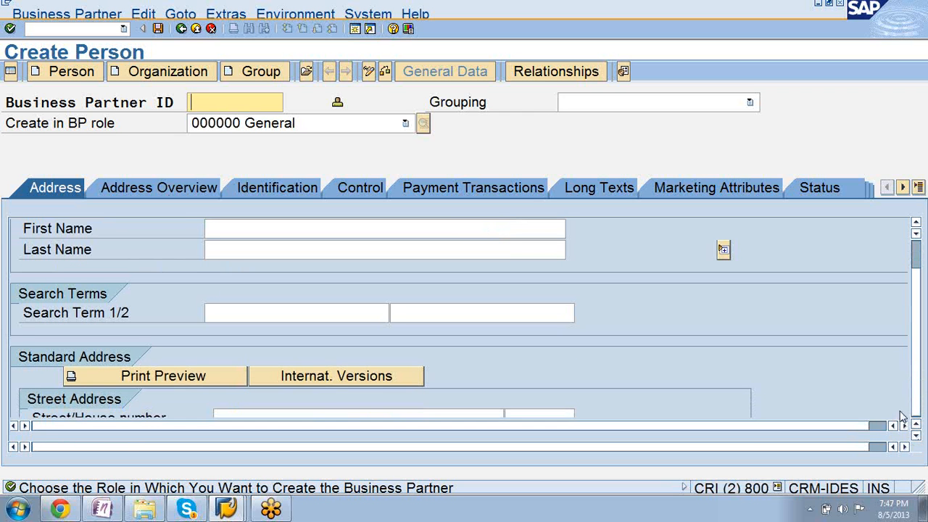
pyautogui.click(904, 426)
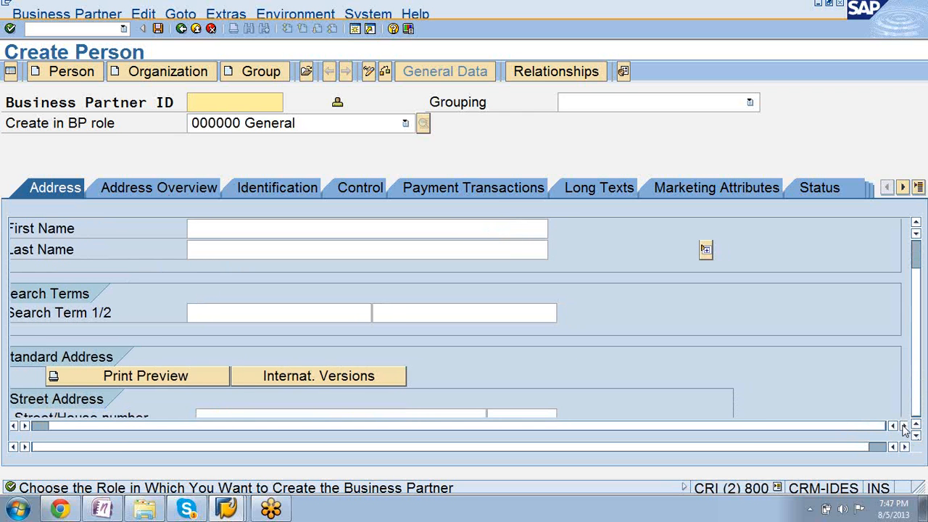
pyautogui.click(277, 188)
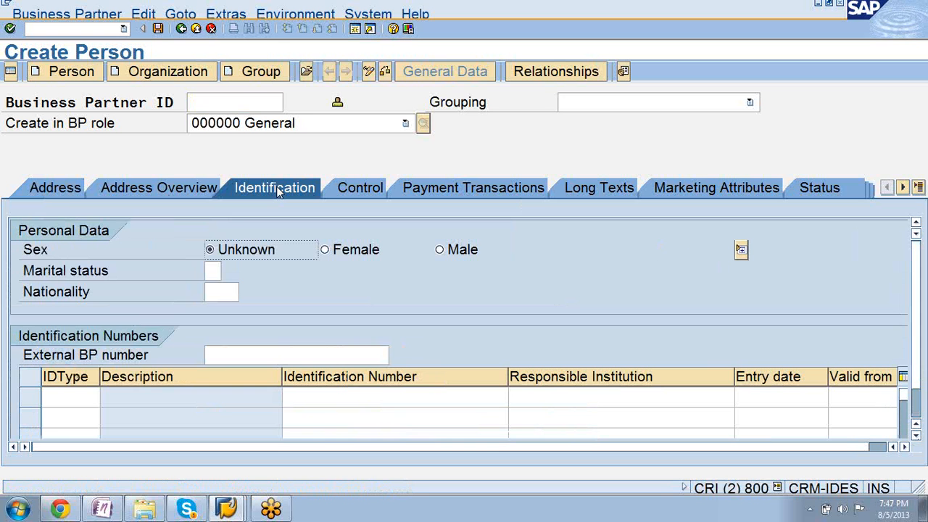
pyautogui.click(213, 272)
pyautogui.click(226, 270)
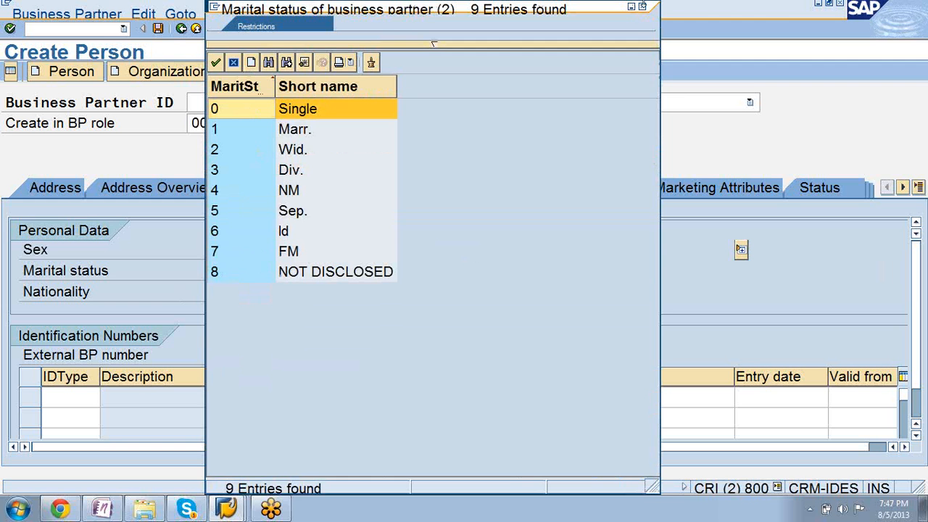
pyautogui.click(642, 7)
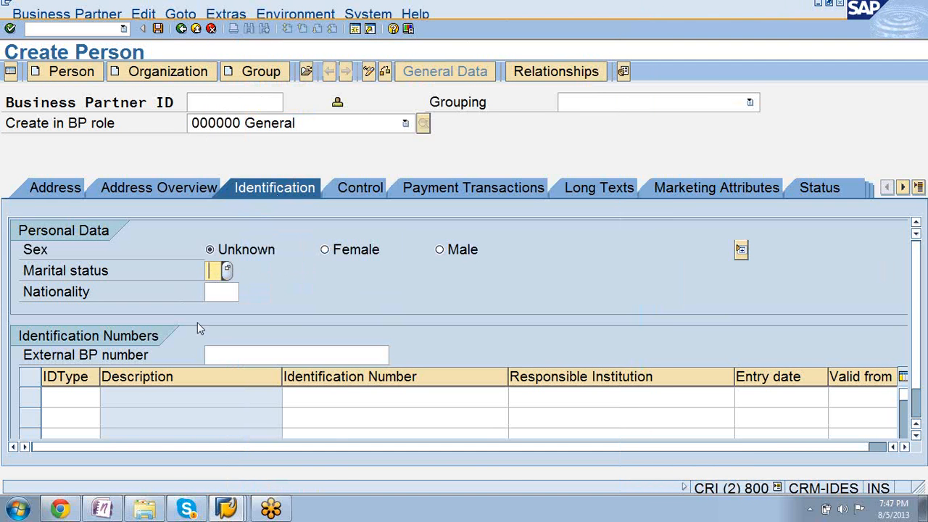
# Switch back to the marital status customizing session and return to the IMG structure.
pyautogui.click(226, 509)
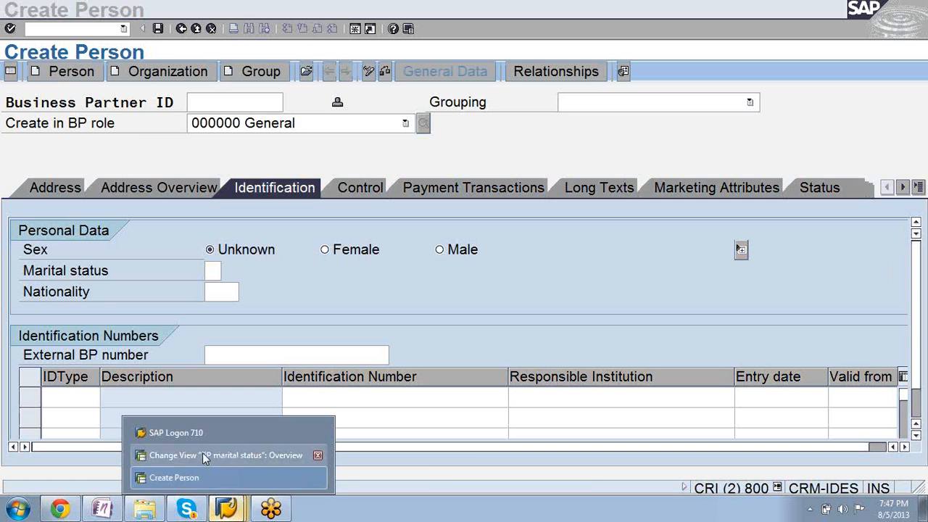
pyautogui.click(203, 455)
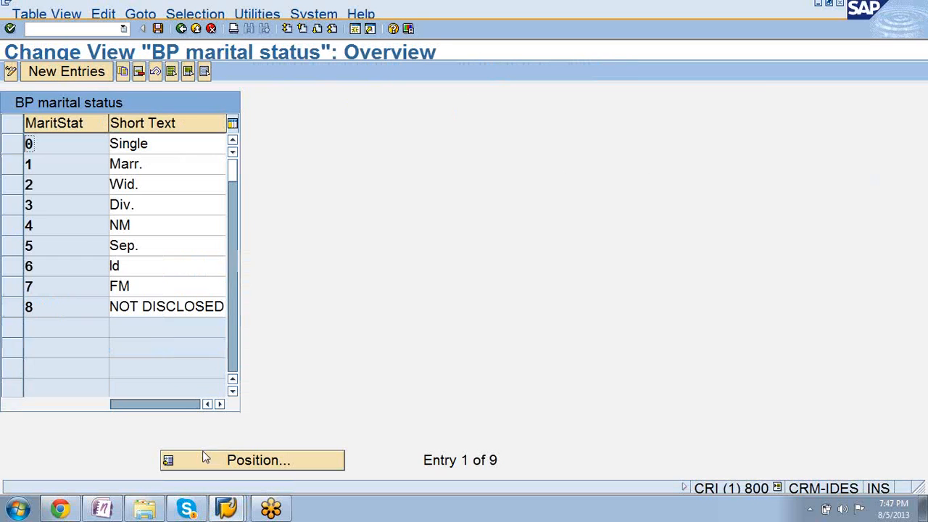
pyautogui.click(181, 29)
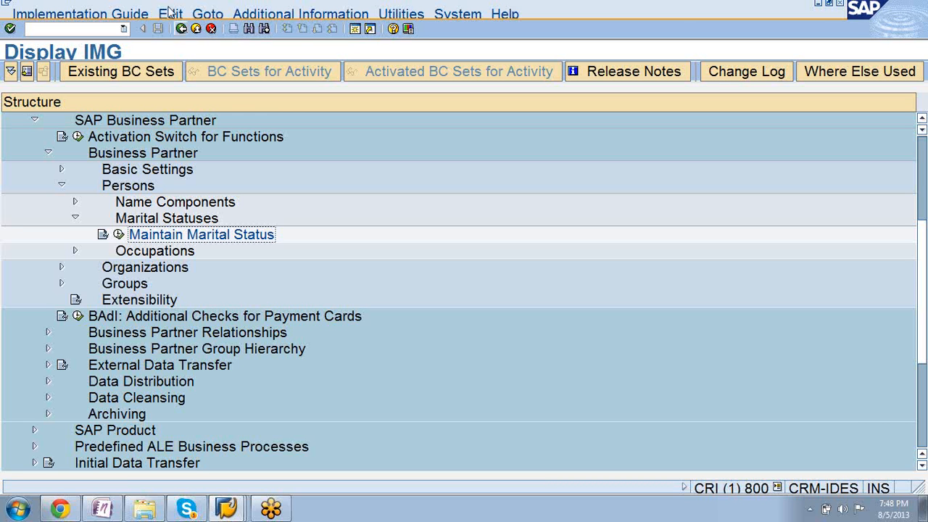
# Open Maintain Academic Titles under Name Components and review the academic title entries.
pyautogui.click(75, 203)
pyautogui.click(118, 218)
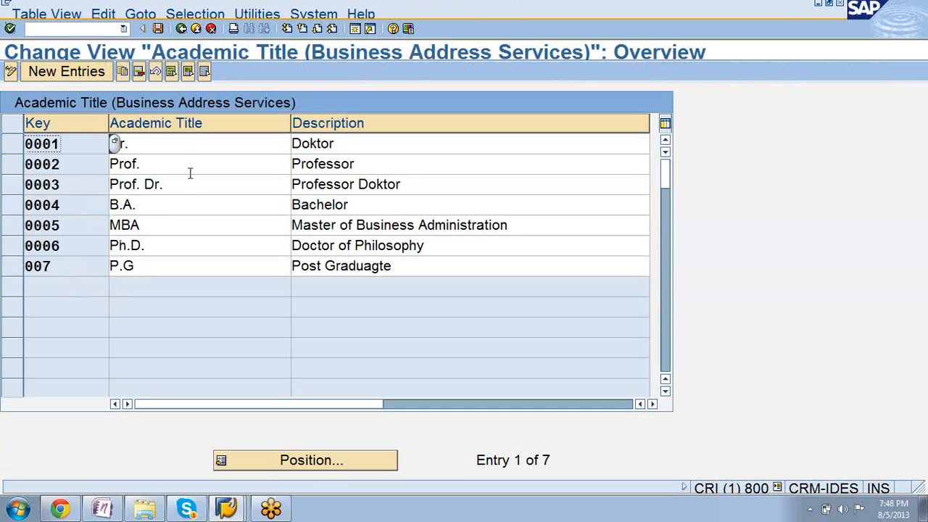
pyautogui.click(191, 164)
pyautogui.click(193, 185)
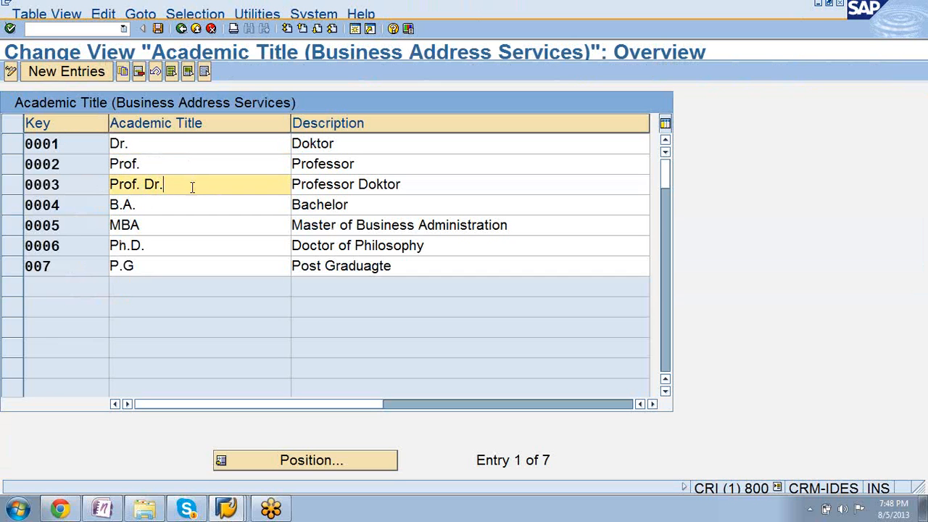
pyautogui.click(191, 204)
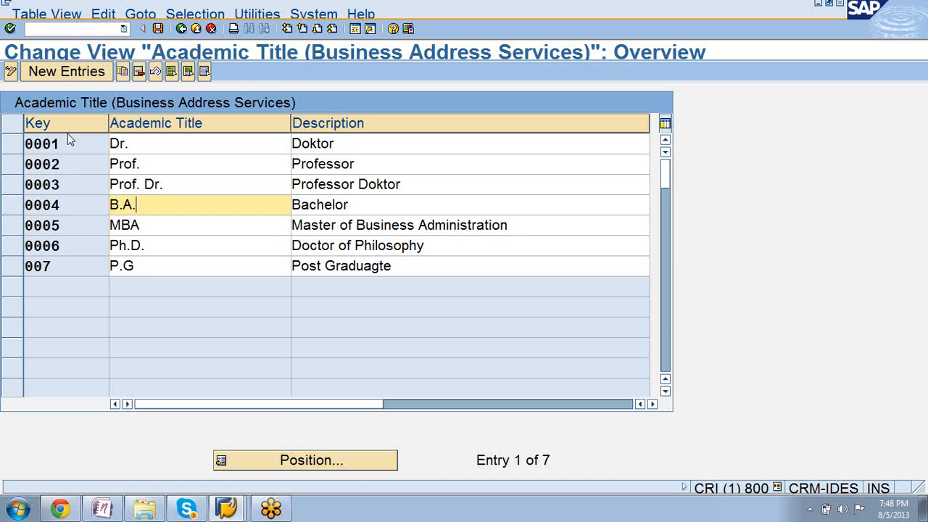
# Switch to the Create Person session, show the additional name fields in the address data and go to the first academic title field.
pyautogui.click(219, 507)
pyautogui.click(199, 476)
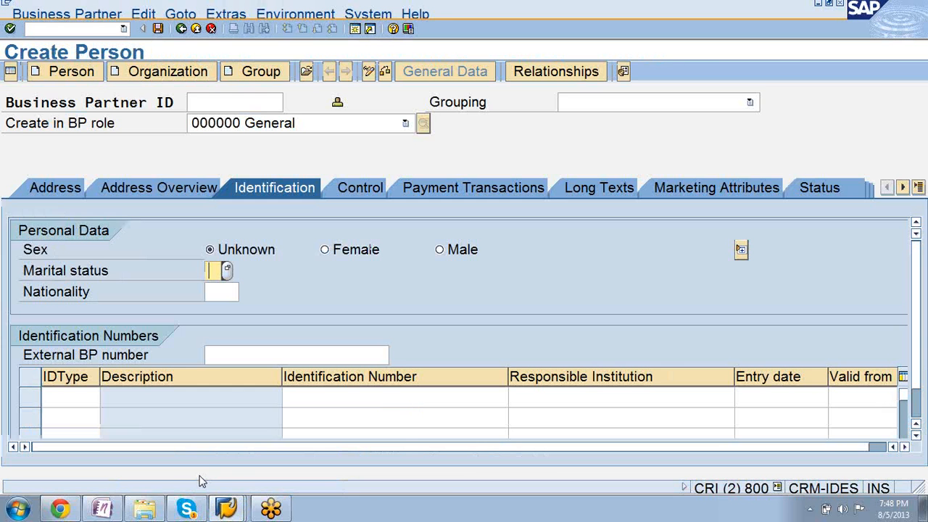
pyautogui.click(57, 190)
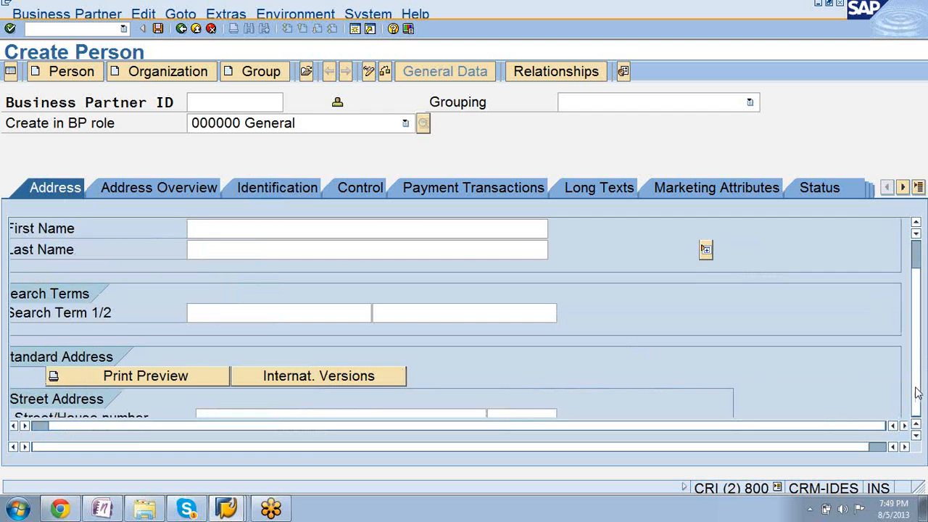
pyautogui.scroll(2, 919, 391)
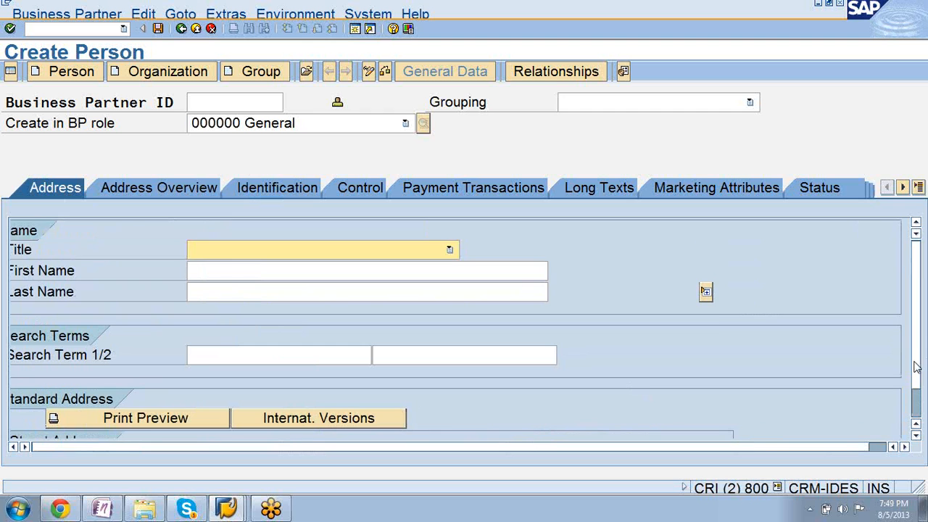
pyautogui.click(706, 293)
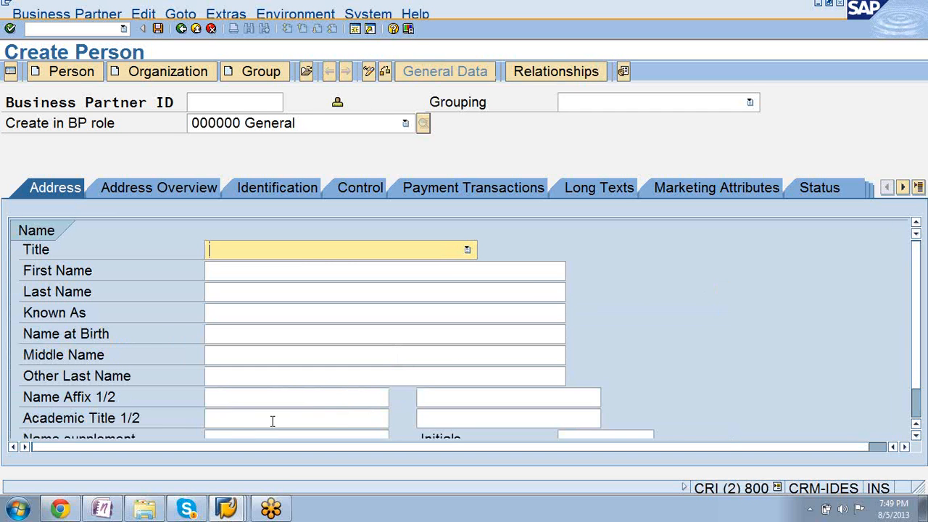
pyautogui.click(262, 421)
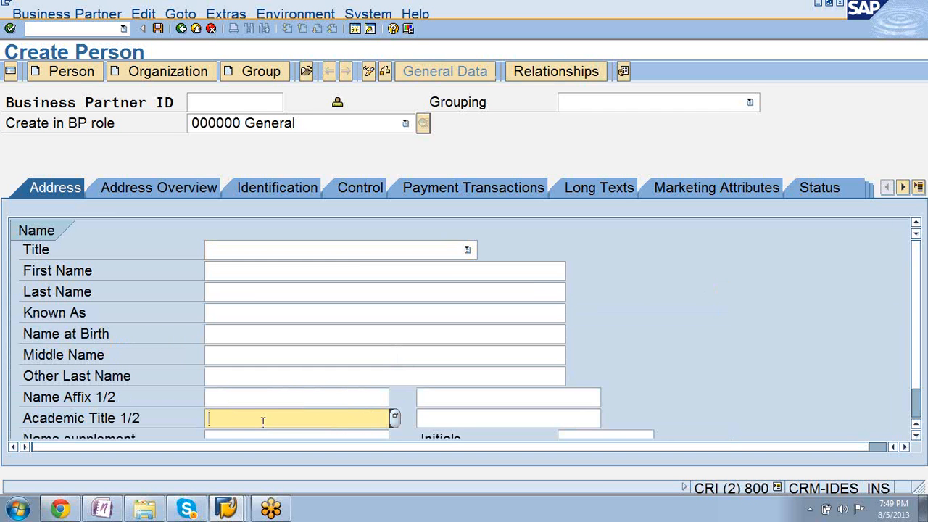
# Leave person creation without saving and minimize that session's window.
pyautogui.click(182, 28)
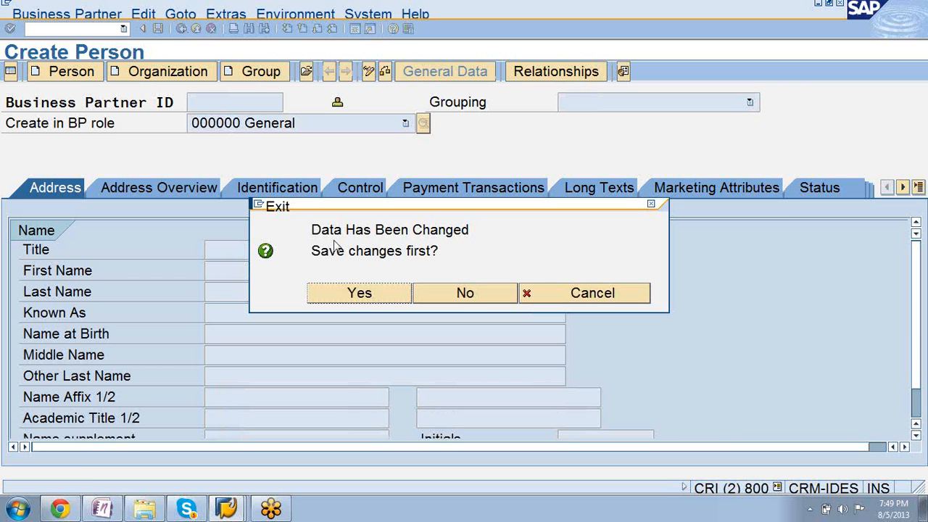
pyautogui.click(463, 301)
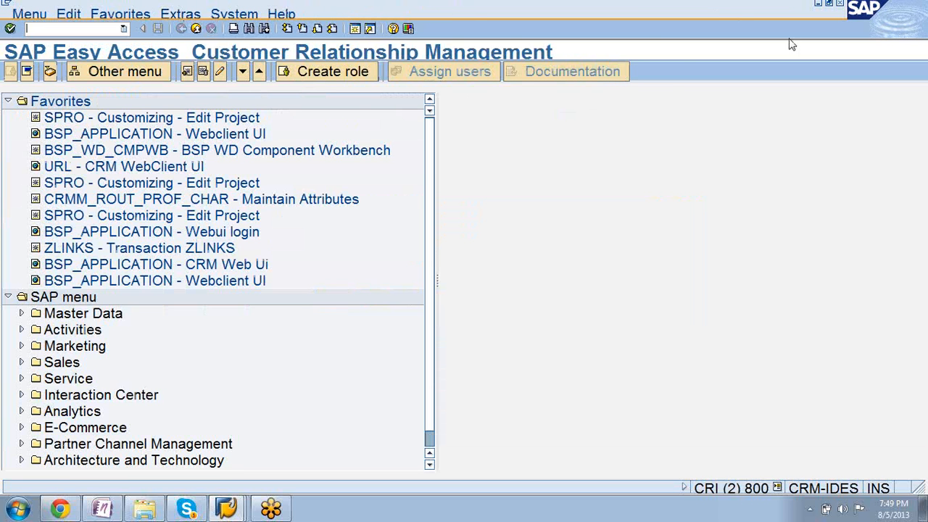
pyautogui.click(819, 5)
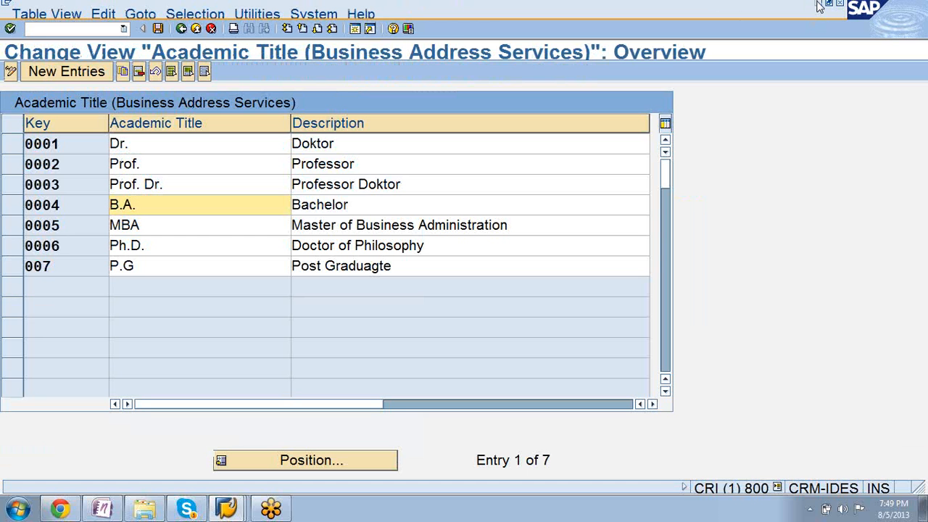
# Leave the academic title view and collapse Persons and SAP Business Partner in the IMG structure.
pyautogui.click(191, 27)
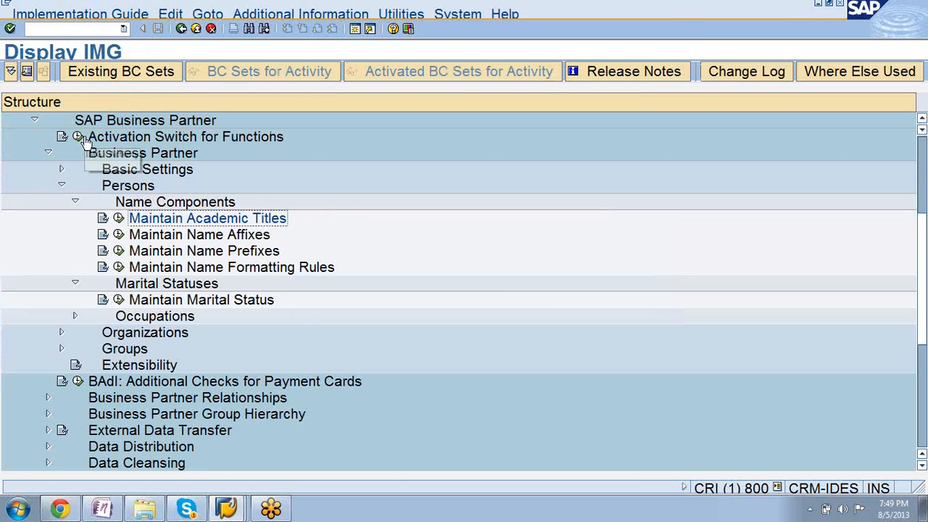
pyautogui.click(62, 186)
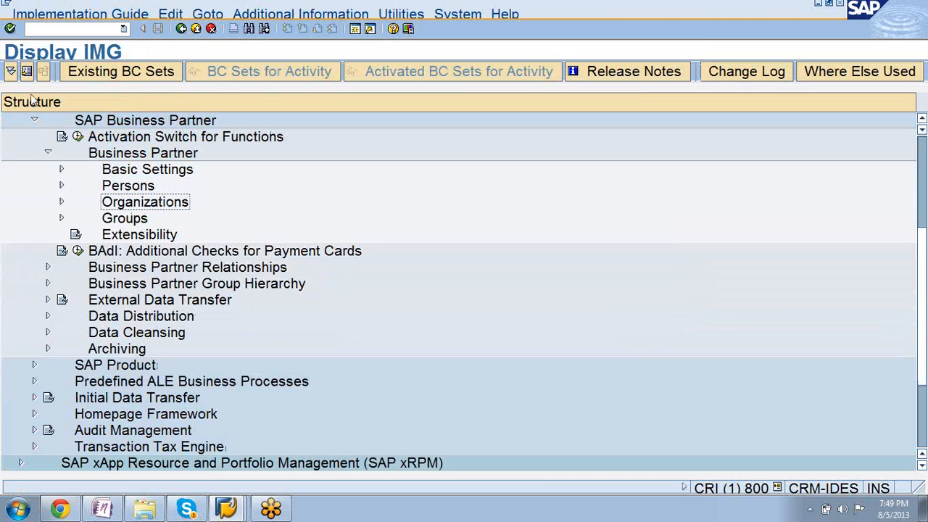
pyautogui.click(35, 119)
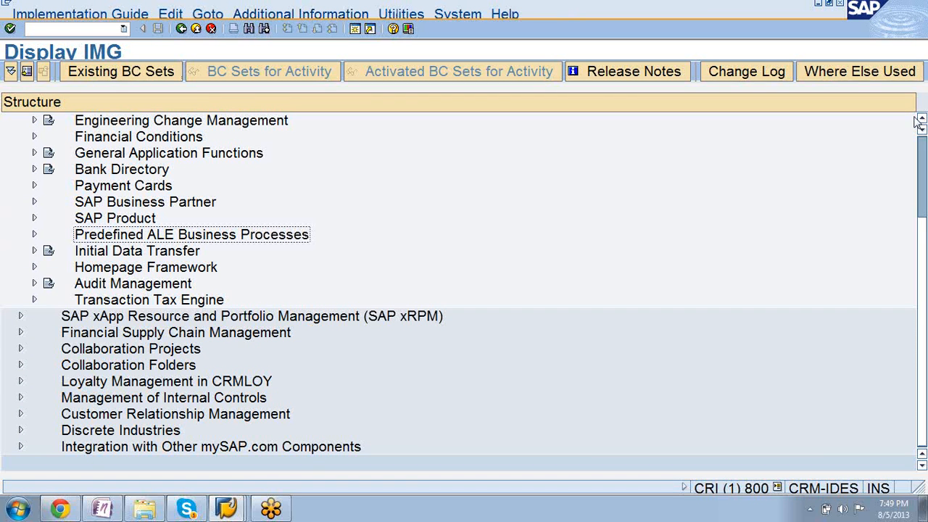
pyautogui.click(920, 31)
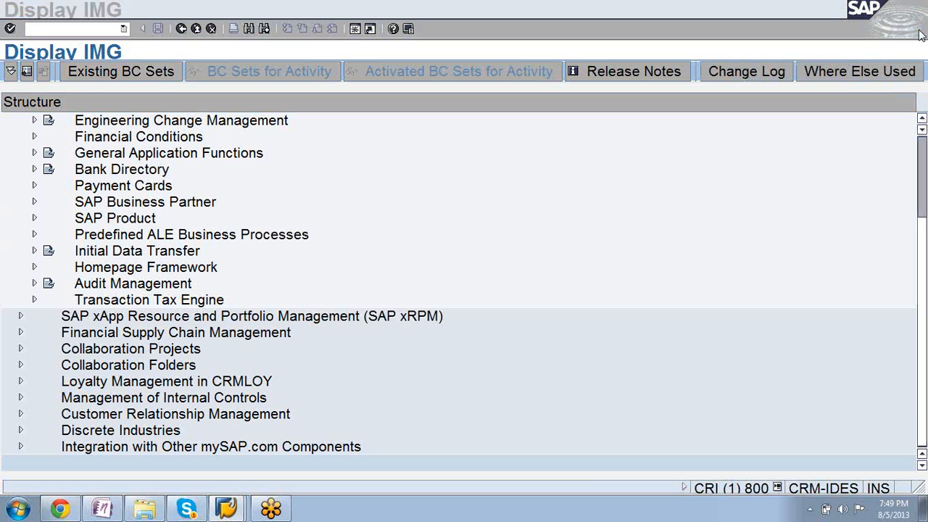